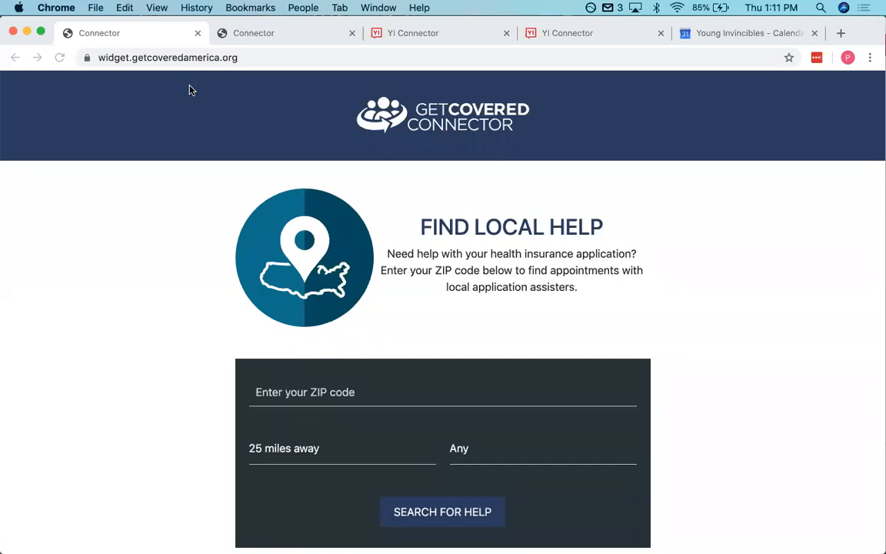
Step: Enter ZIP code 85016 for the local help search and set the distance to 10 mile away
scroll(192, 90, down, 3)
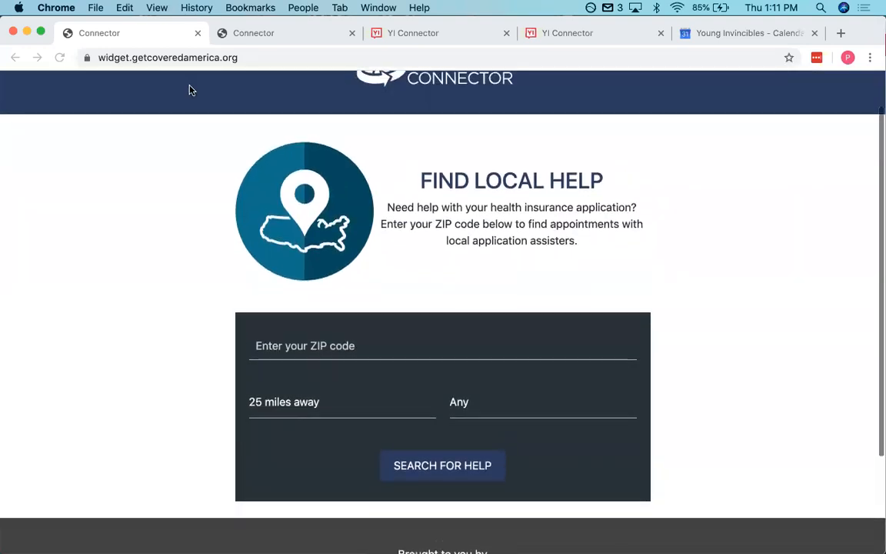
scroll(192, 90, up, 2)
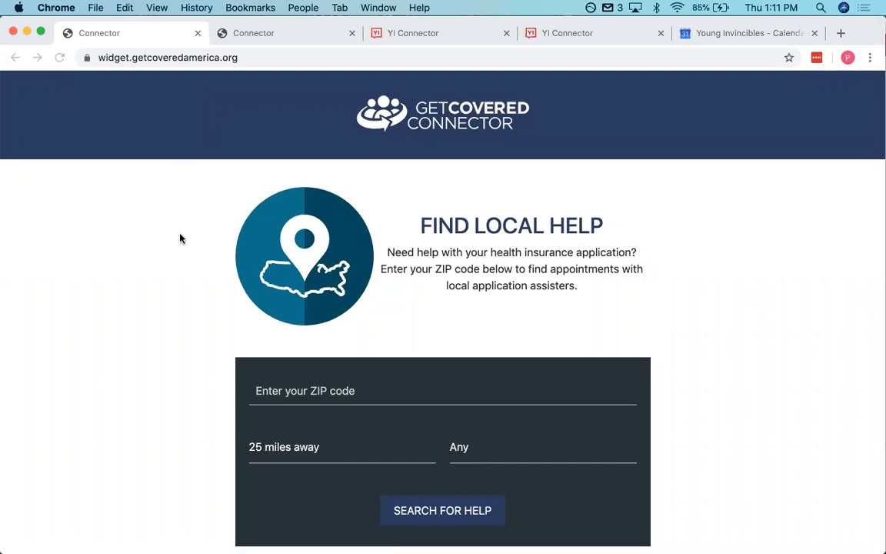
click(271, 393)
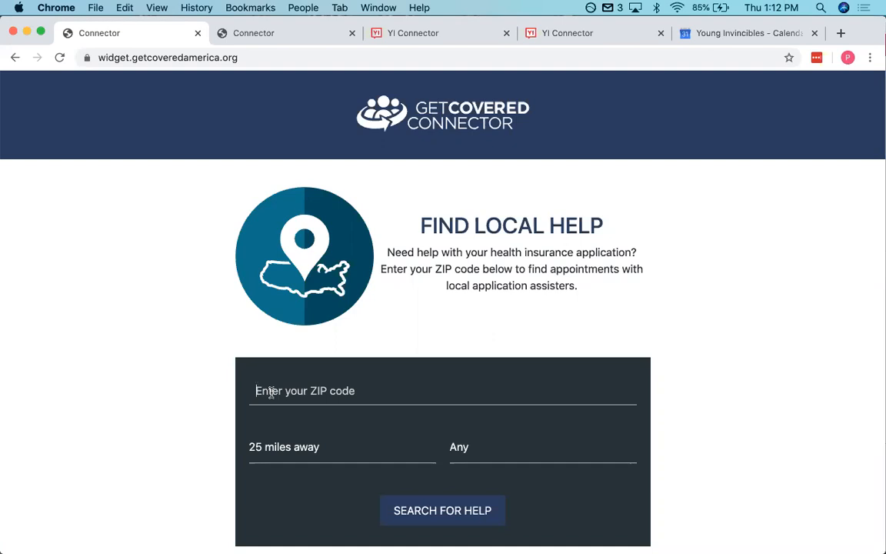
text(85016)
scroll(277, 373, down, 1)
click(269, 407)
click(269, 388)
click(270, 411)
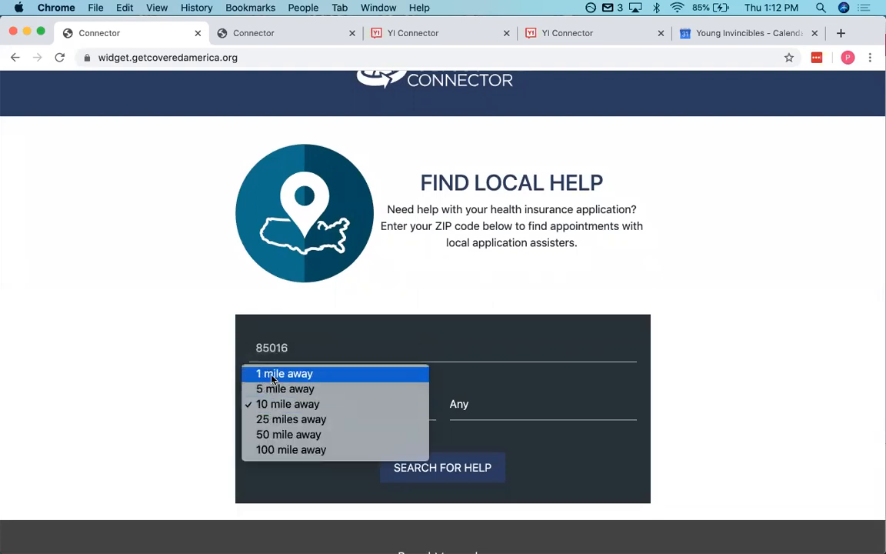
click(271, 410)
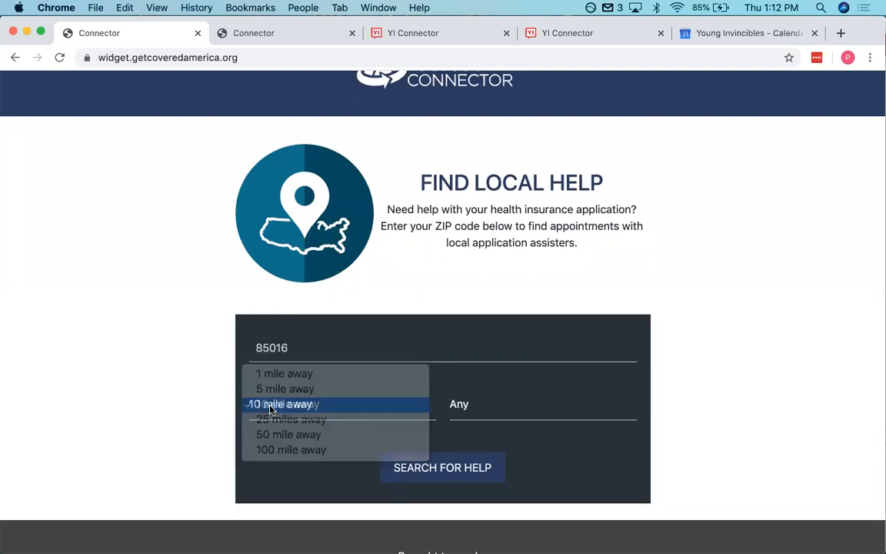
Step: Look through the language options, then search for local help in any language
scroll(465, 413, down, 1)
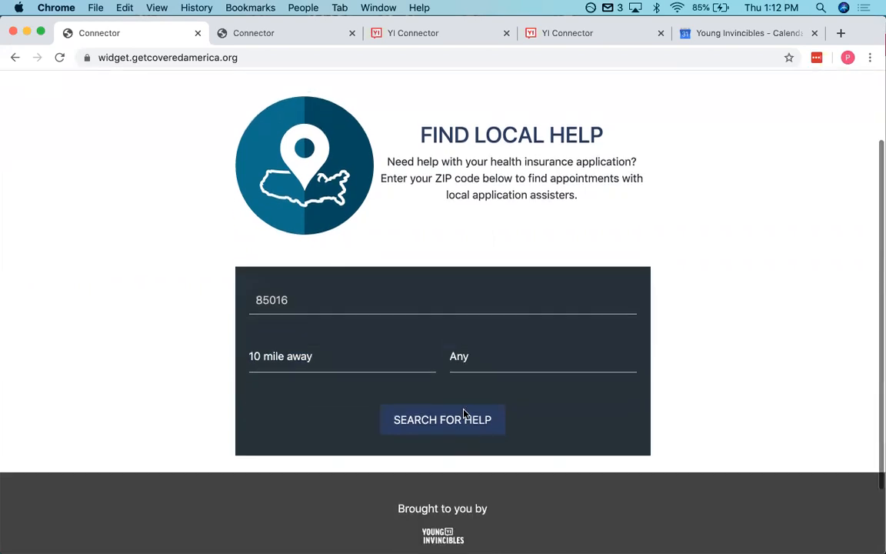
click(473, 362)
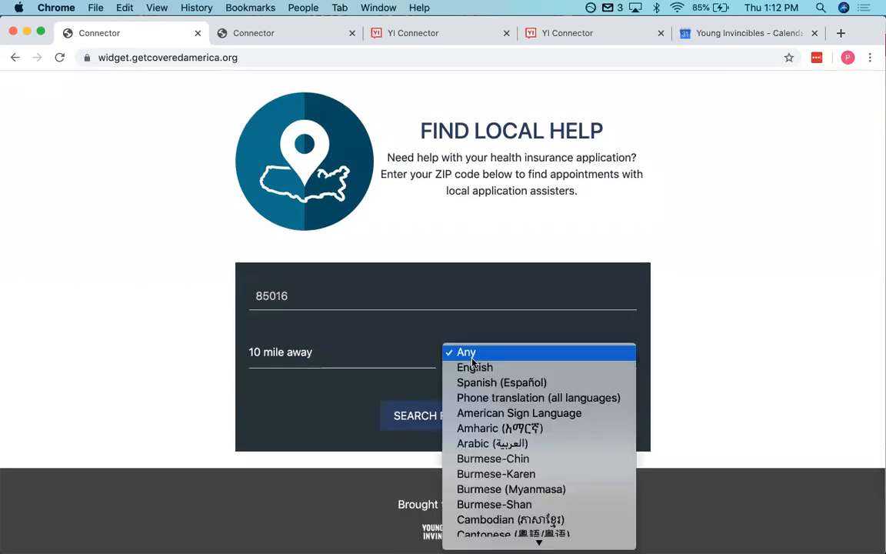
scroll(473, 385, down, 5)
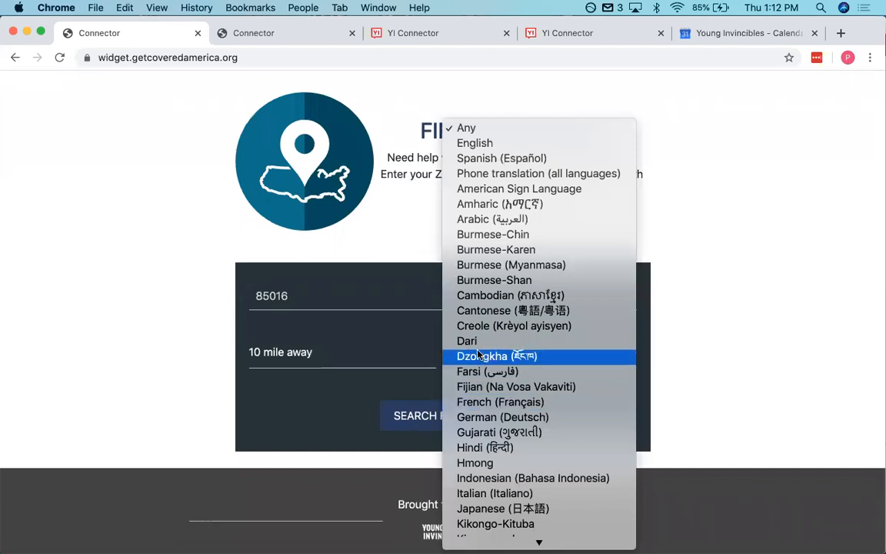
scroll(477, 356, down, 5)
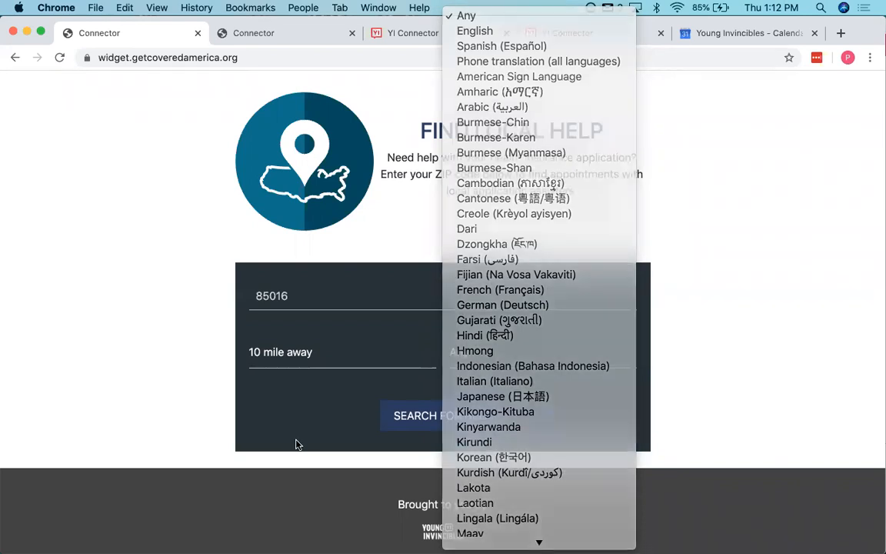
click(295, 443)
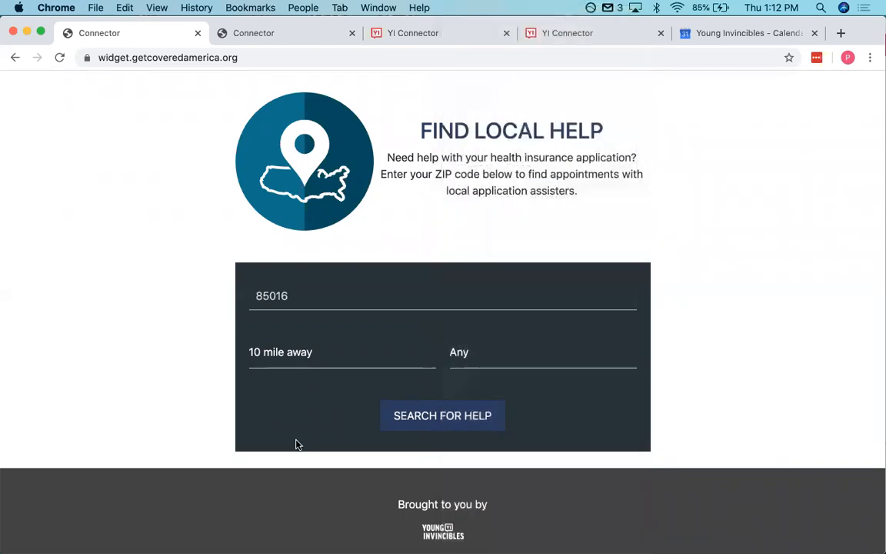
click(410, 419)
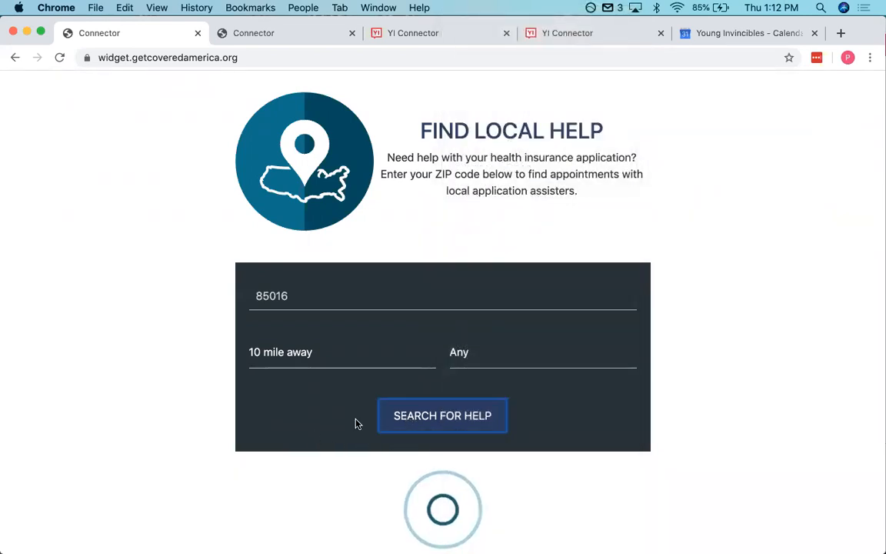
Step: Examine the locations offering online appointments, including their distances, contact details and weekly availability labels
scroll(333, 427, down, 4)
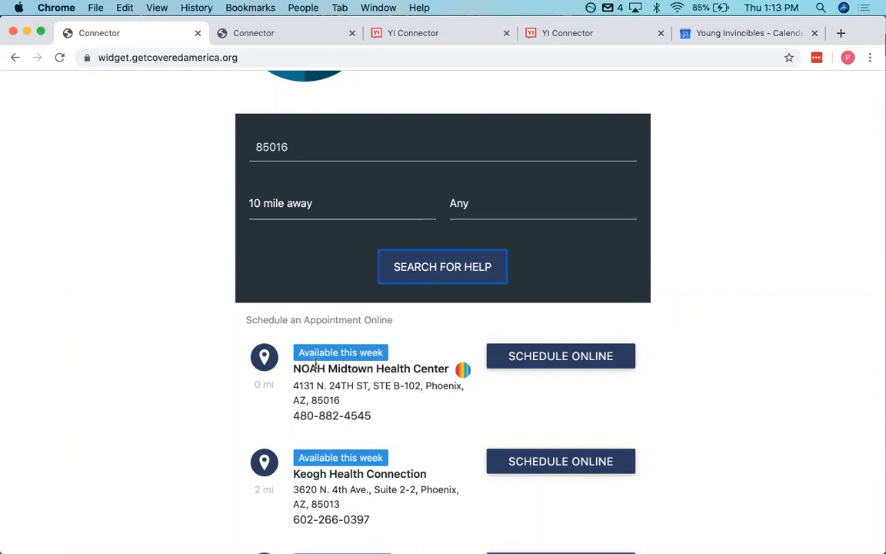
scroll(296, 360, down, 2)
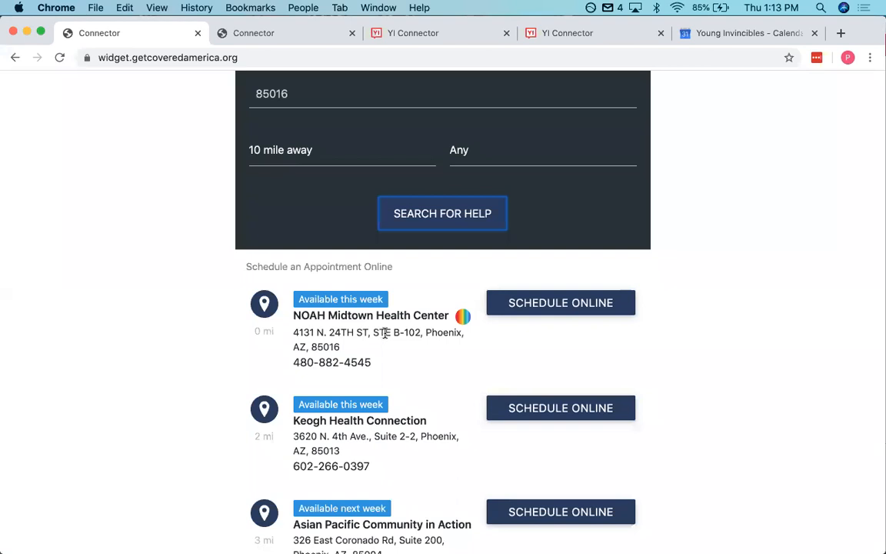
scroll(384, 332, down, 3)
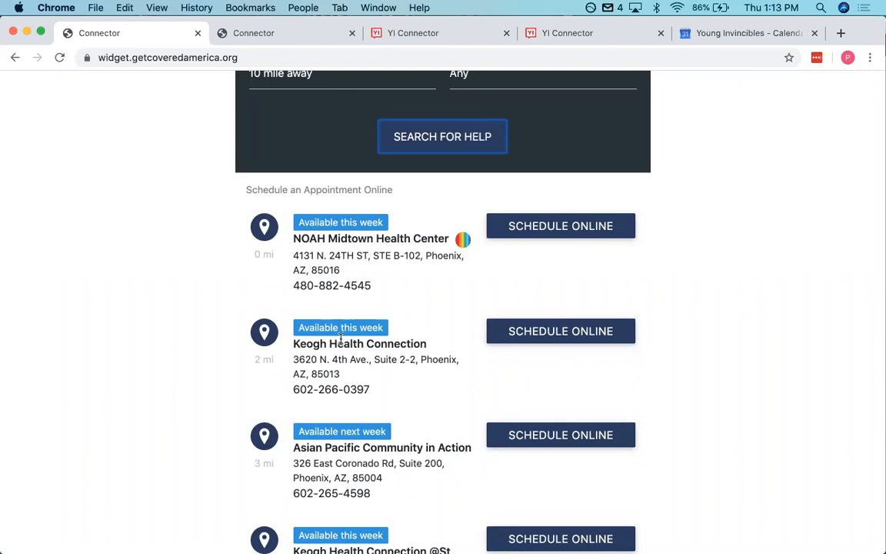
scroll(342, 340, down, 3)
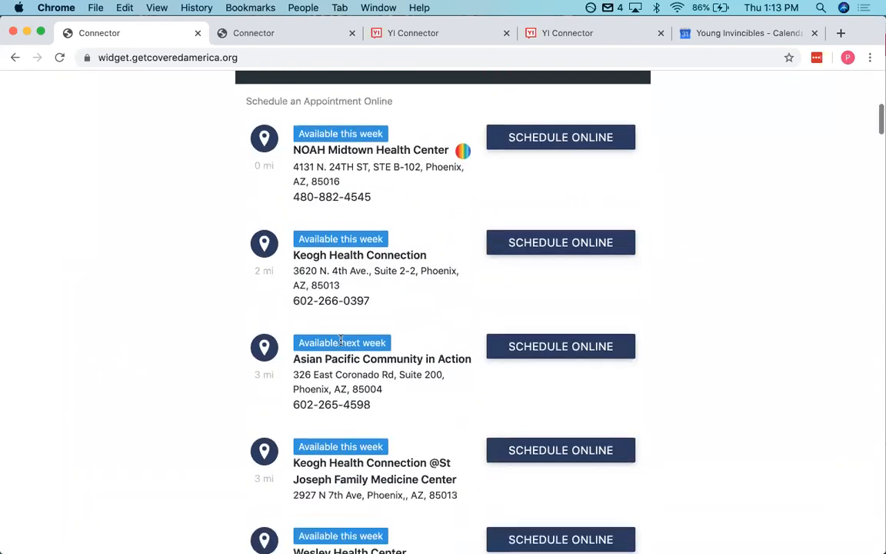
scroll(344, 361, down, 3)
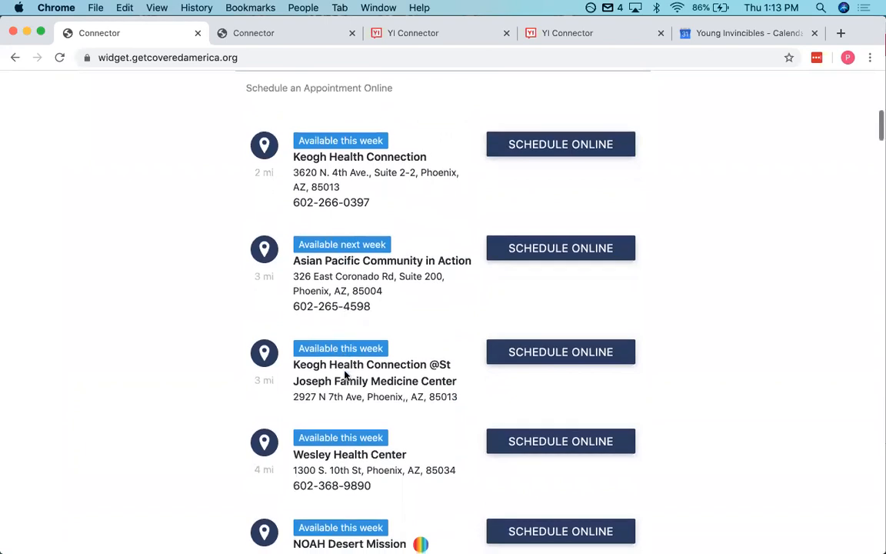
scroll(343, 376, down, 3)
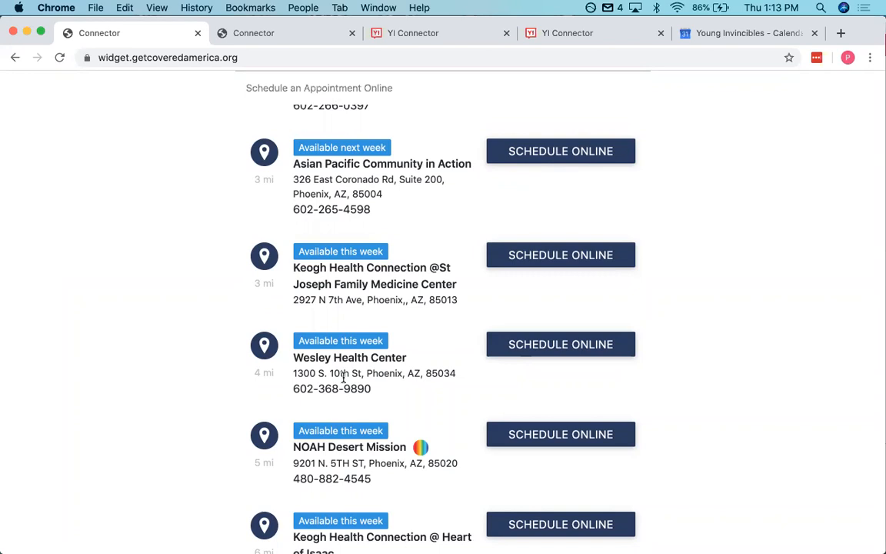
scroll(343, 377, down, 6)
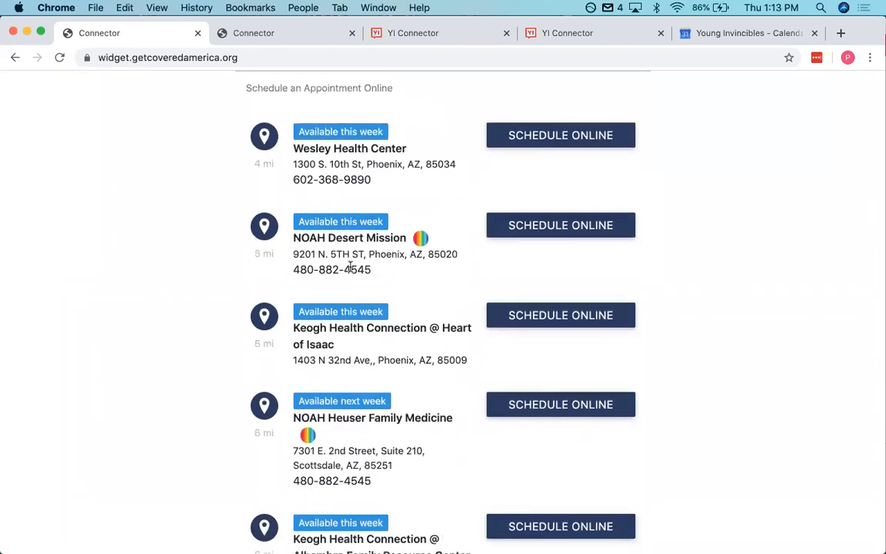
triple_click(339, 311)
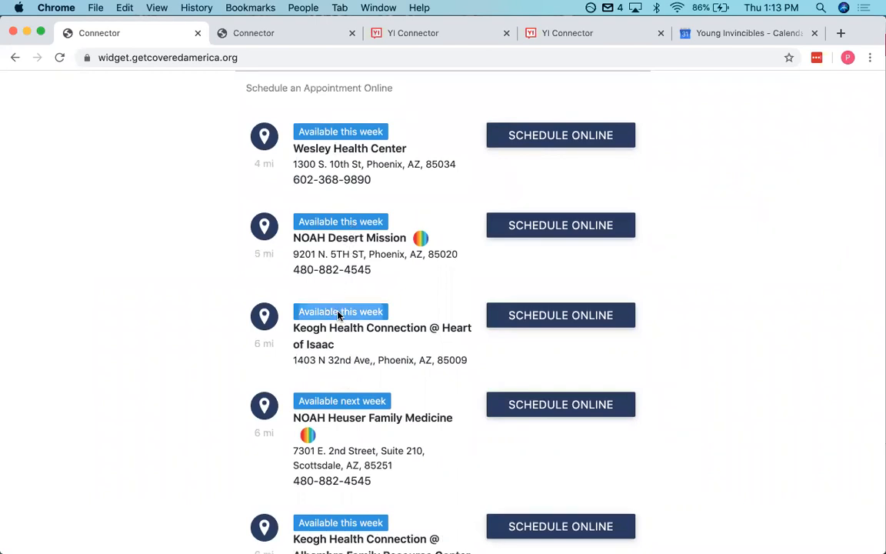
triple_click(342, 400)
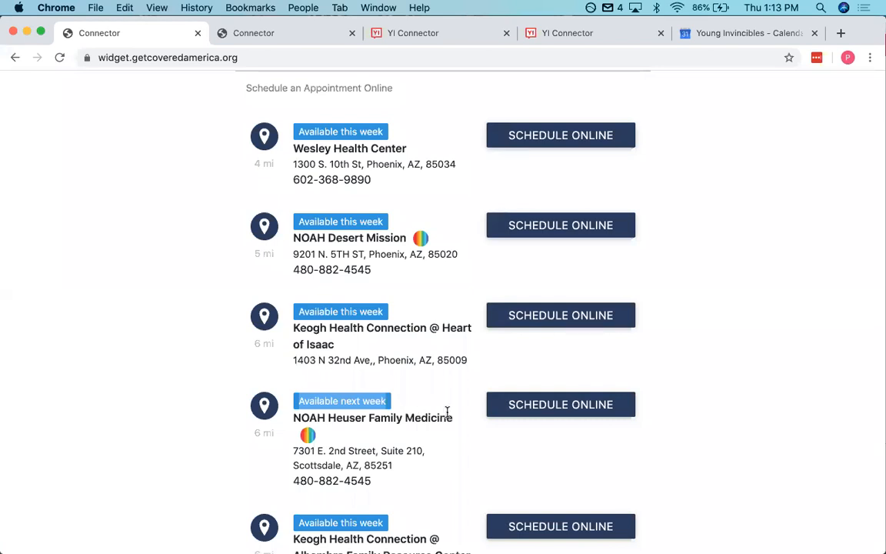
Step: Open the online scheduling page for Keogh Health Connection @ Alhambra Family Resource Center and bring up its location map
scroll(447, 413, down, 2)
scroll(447, 413, up, 1)
scroll(447, 412, down, 2)
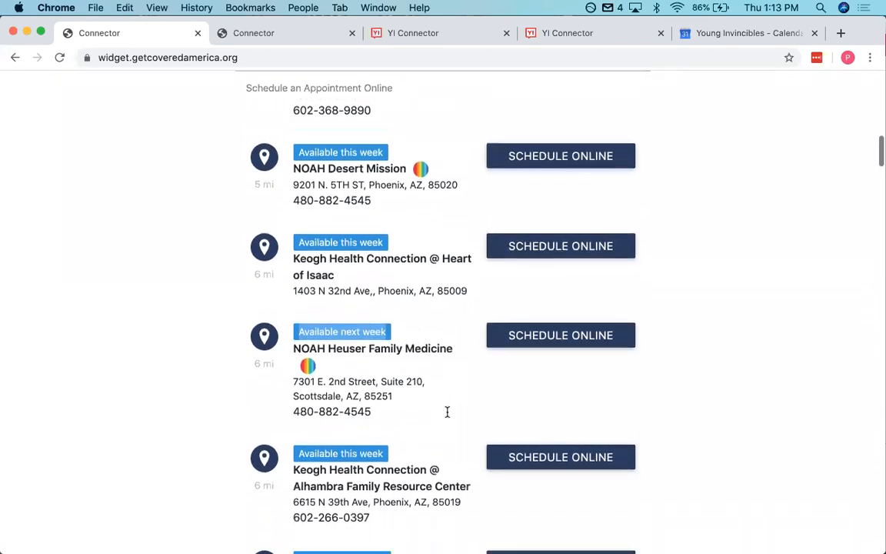
click(524, 459)
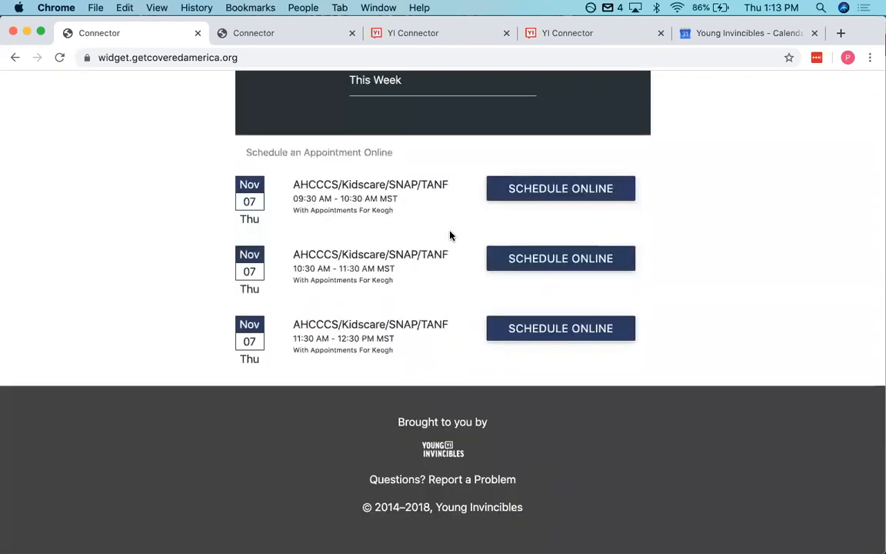
scroll(450, 235, up, 5)
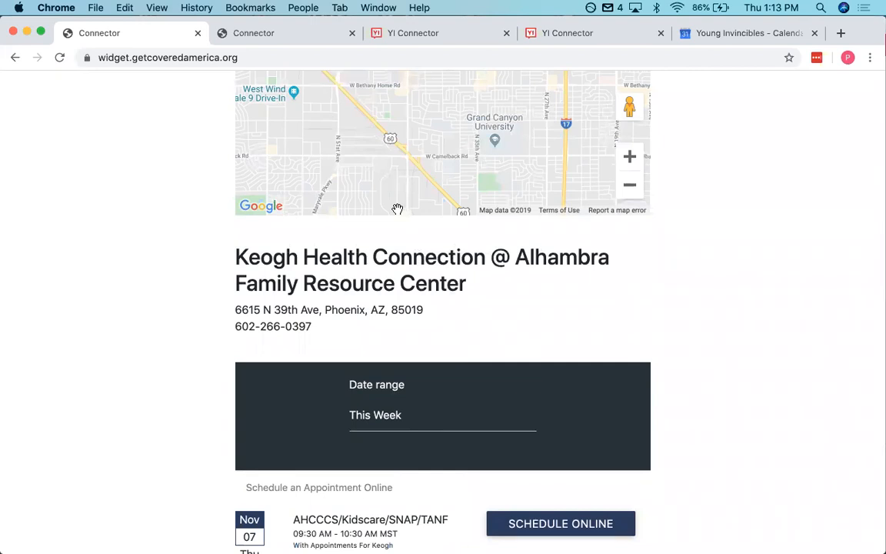
scroll(397, 208, up, 3)
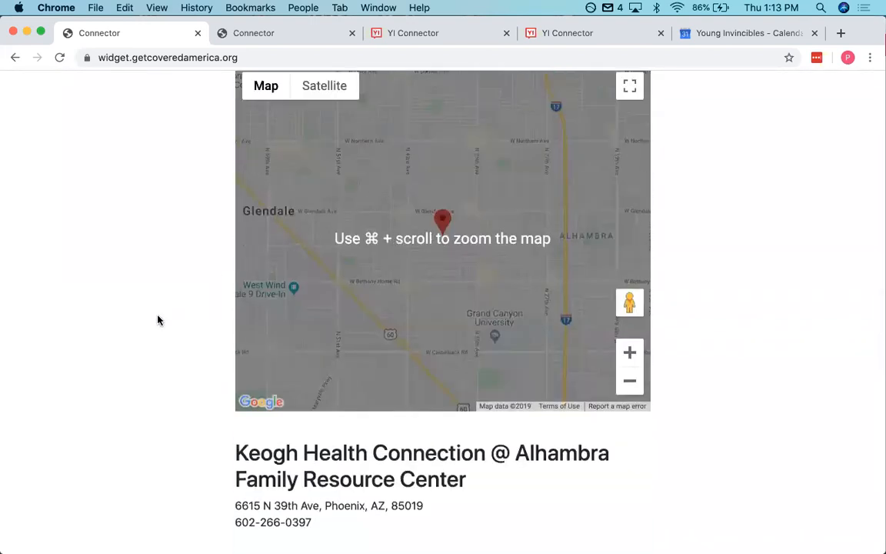
scroll(402, 293, up, 1)
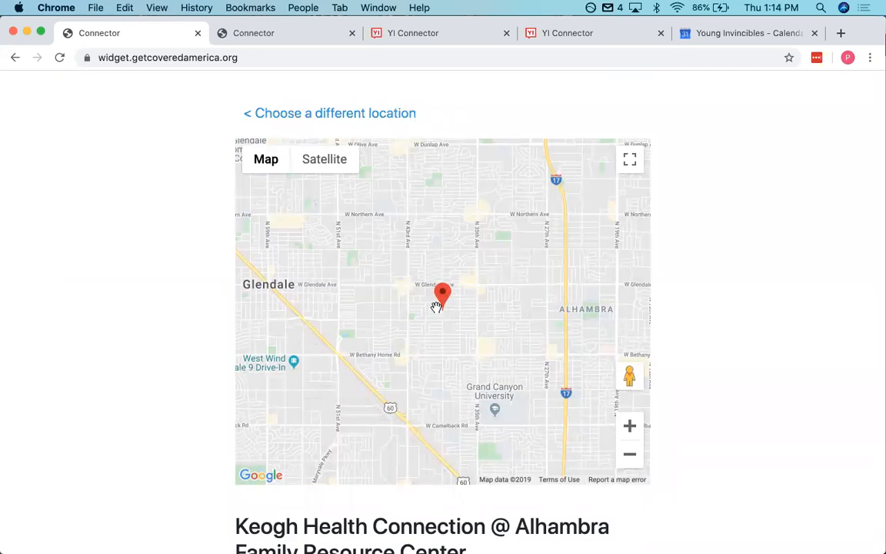
Step: Zoom the map in on the location marker to inspect the surrounding streets, then zoom back out
double_click(436, 307)
double_click(436, 307)
double_click(436, 306)
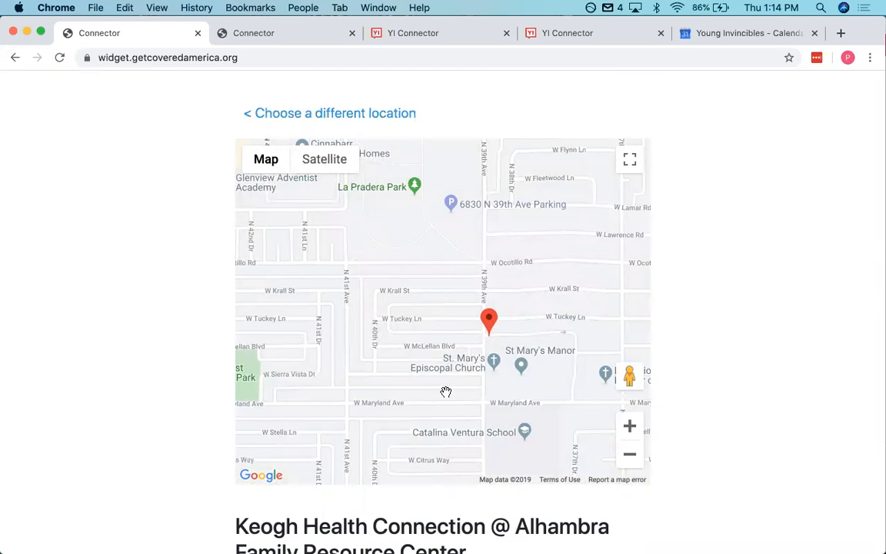
click(629, 454)
click(629, 455)
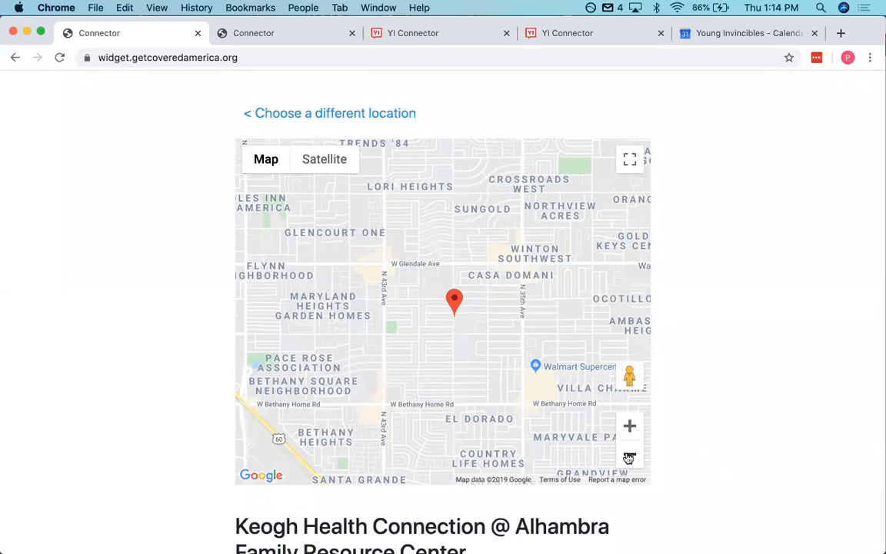
click(629, 457)
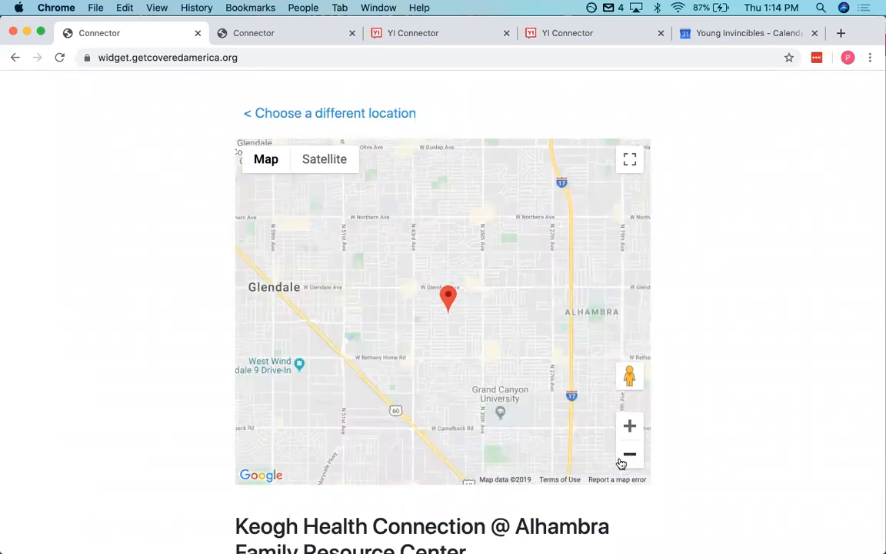
Step: Examine the location's name, address and phone number, along with the date range and this week's appointment slots
scroll(700, 348, down, 4)
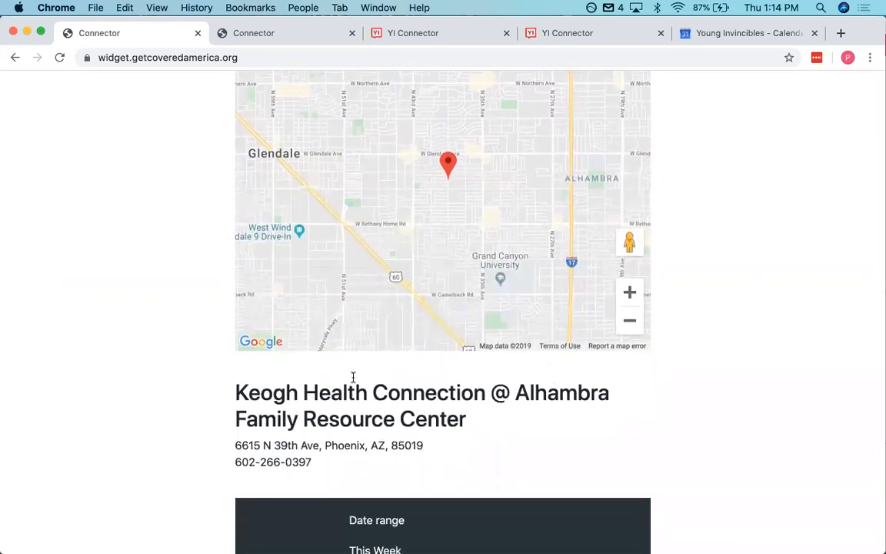
scroll(353, 377, down, 1)
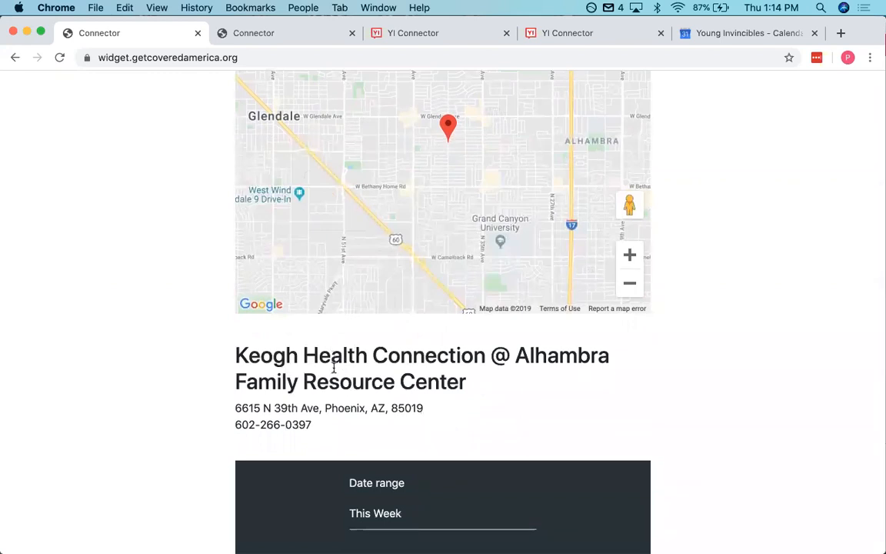
drag(331, 355, 333, 386)
triple_click(321, 405)
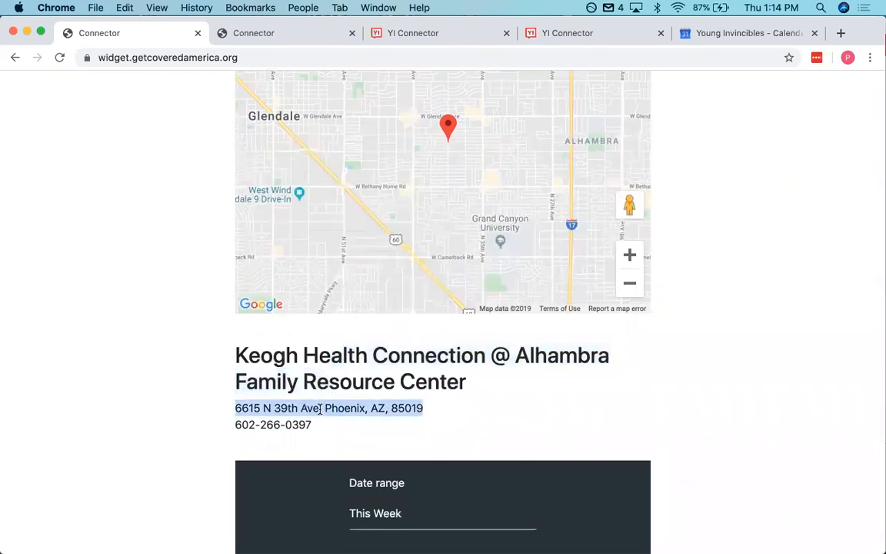
triple_click(283, 423)
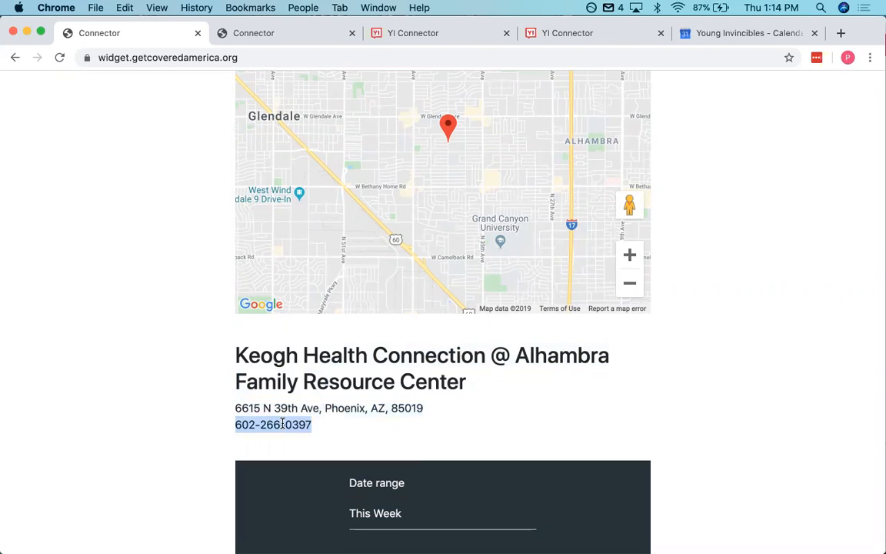
scroll(281, 422, down, 2)
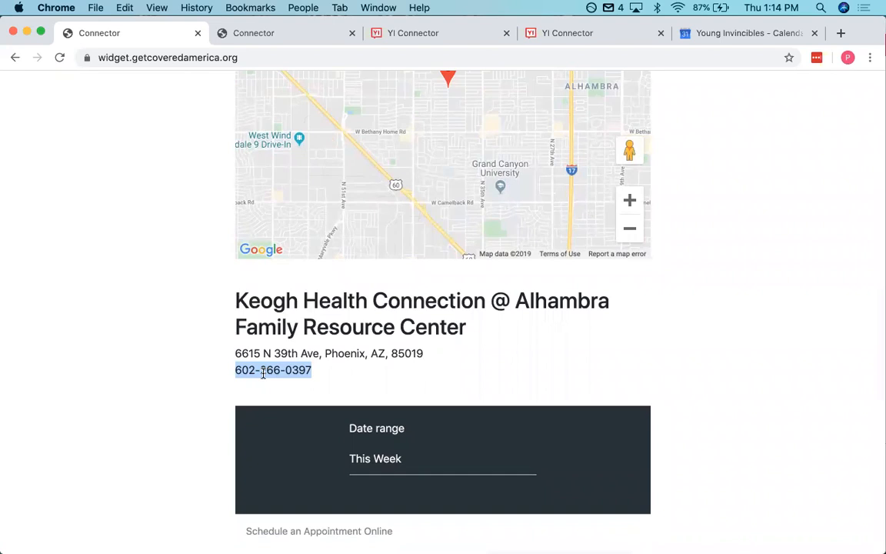
scroll(263, 373, down, 2)
scroll(265, 375, down, 2)
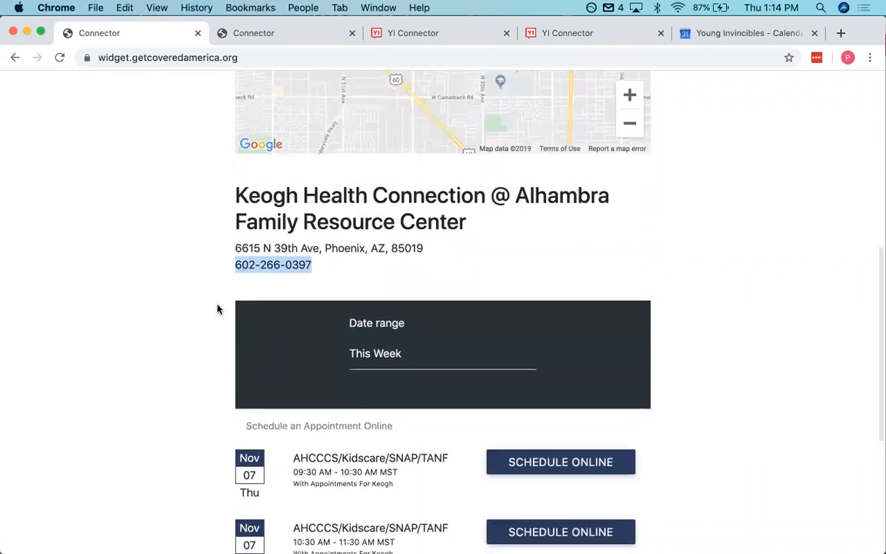
click(190, 344)
scroll(191, 344, down, 3)
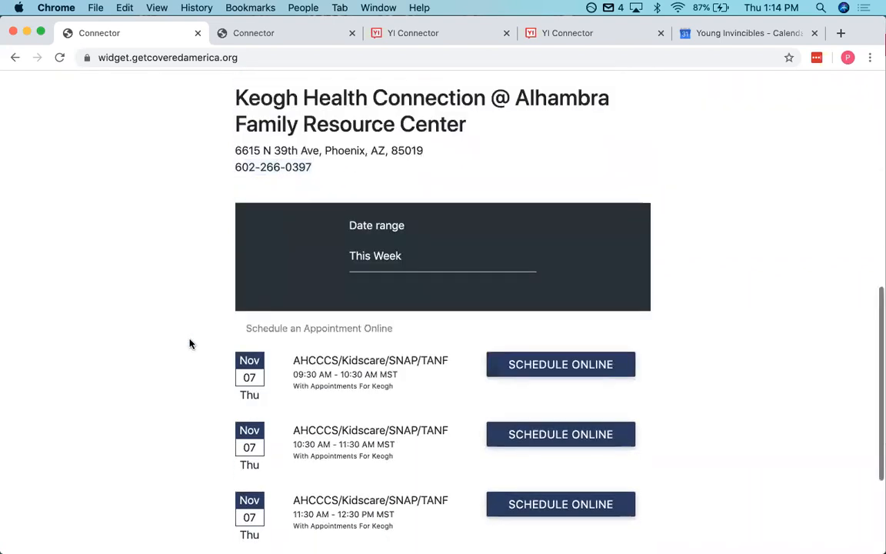
Step: Review the date range choices for the Alhambra location's appointment list without changing This Week
scroll(190, 344, down, 1)
click(361, 234)
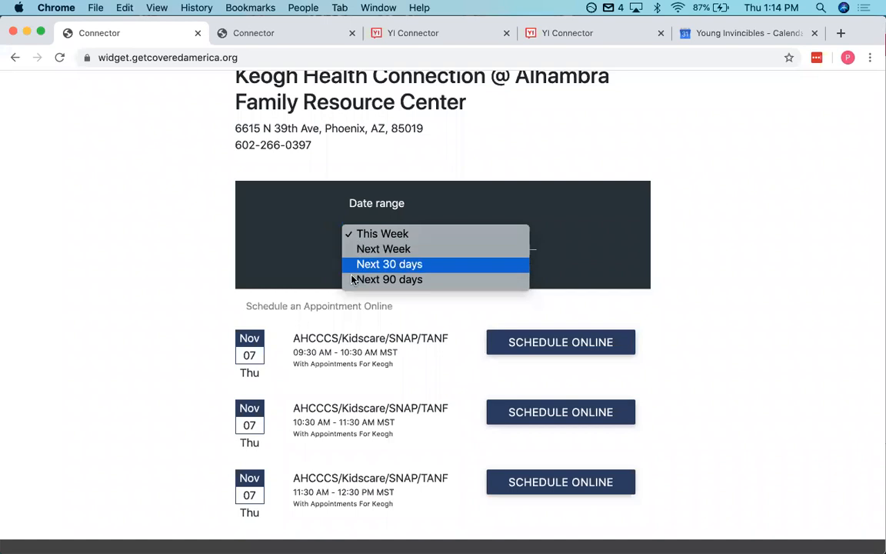
click(210, 281)
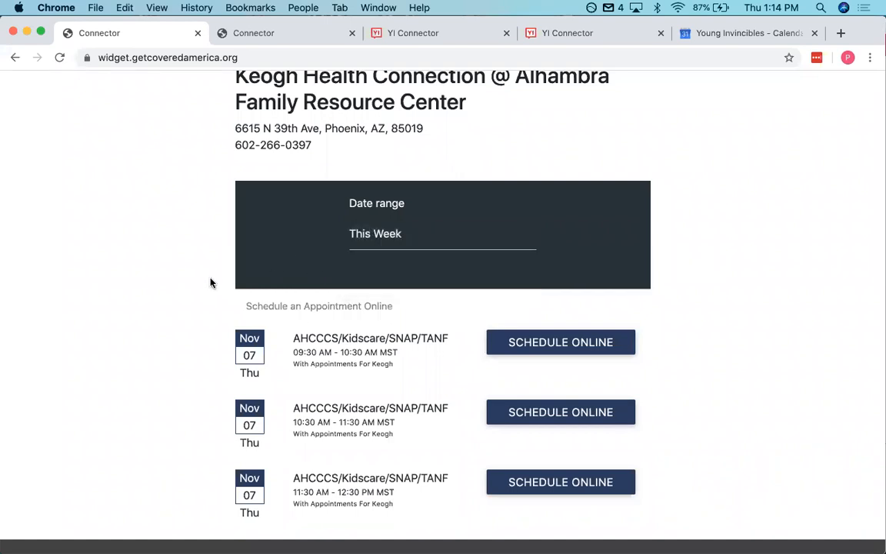
Step: Open the booking form for the November 7 appointment slot from 11:30 AM to 12:30 PM
scroll(210, 279, down, 2)
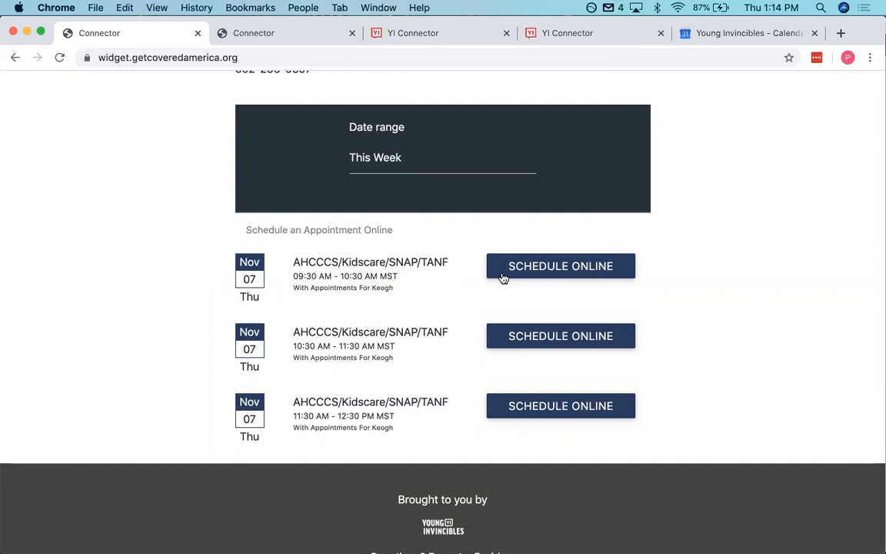
click(519, 408)
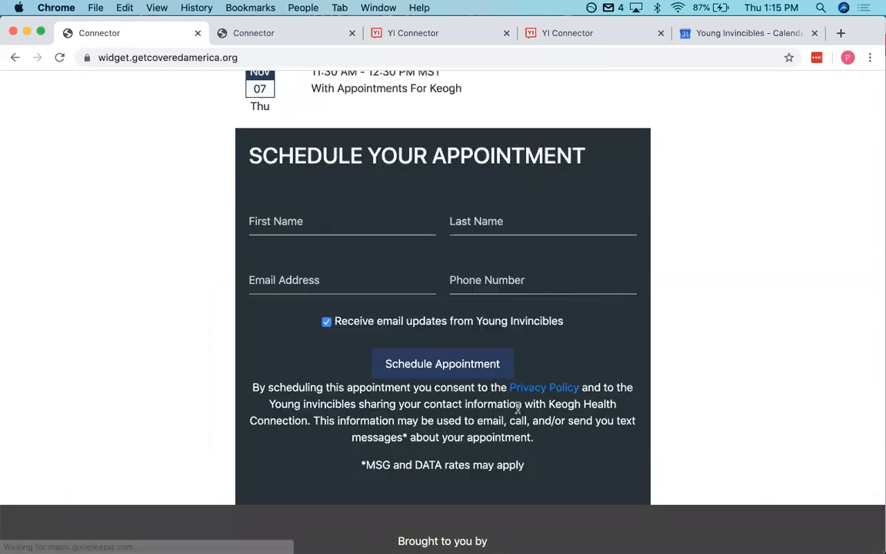
scroll(406, 144, up, 5)
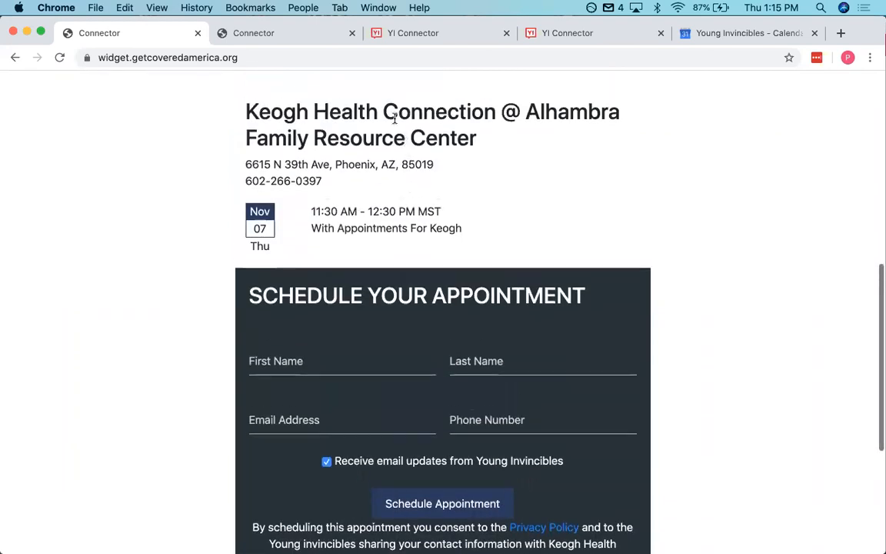
Step: Examine the location's name and address and the selected appointment's date and time above the booking form
drag(358, 113, 360, 172)
scroll(360, 172, up, 3)
scroll(360, 173, down, 4)
drag(220, 182, 431, 232)
click(502, 225)
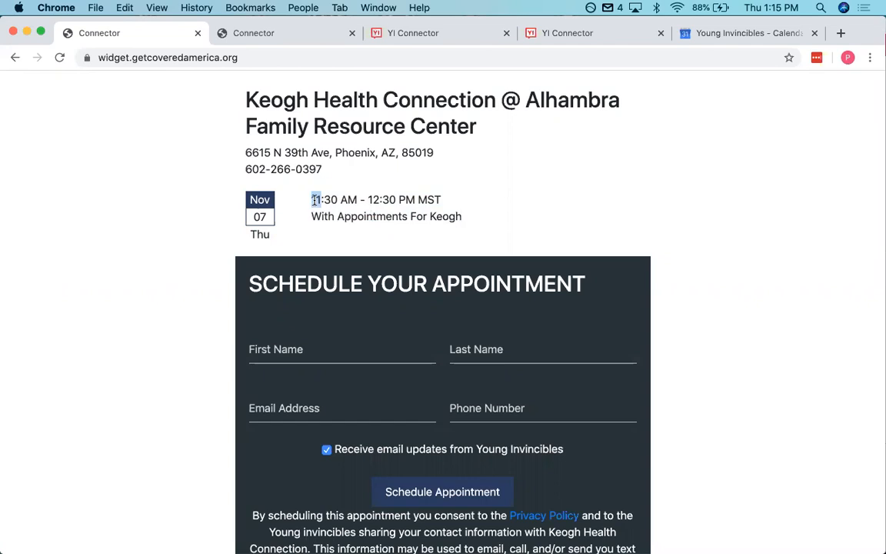
triple_click(312, 199)
click(271, 198)
Step: Enter the consumer's first and last name in the appointment form
scroll(260, 229, down, 1)
click(302, 297)
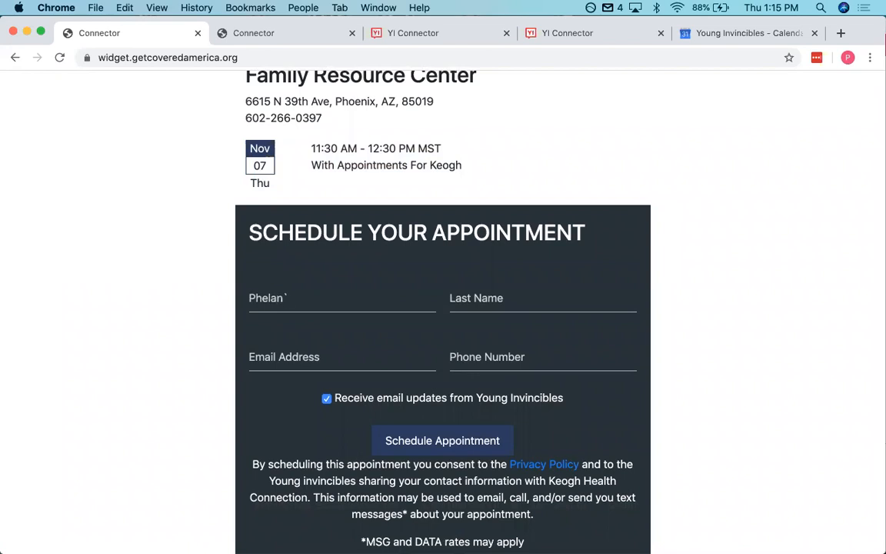
key(Tab)
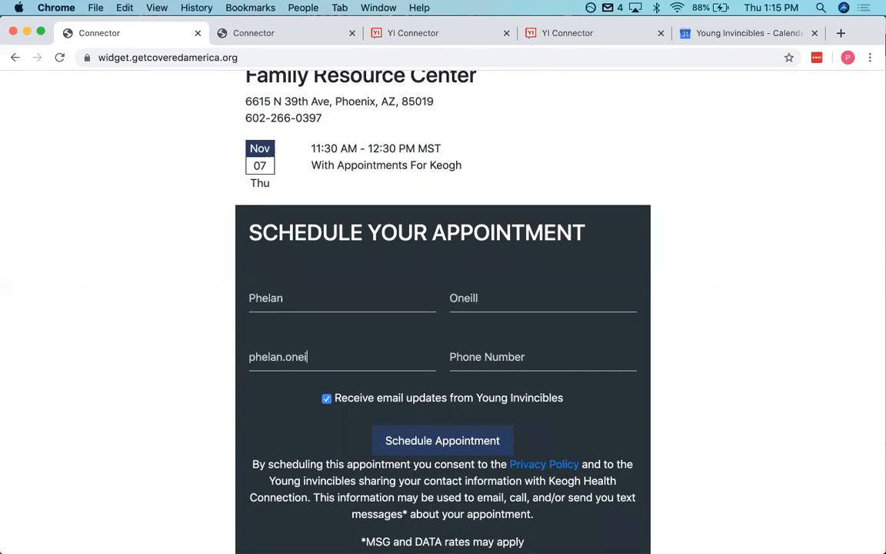
Step: Fill in the consumer's email address in the appointment form
key(Tab)
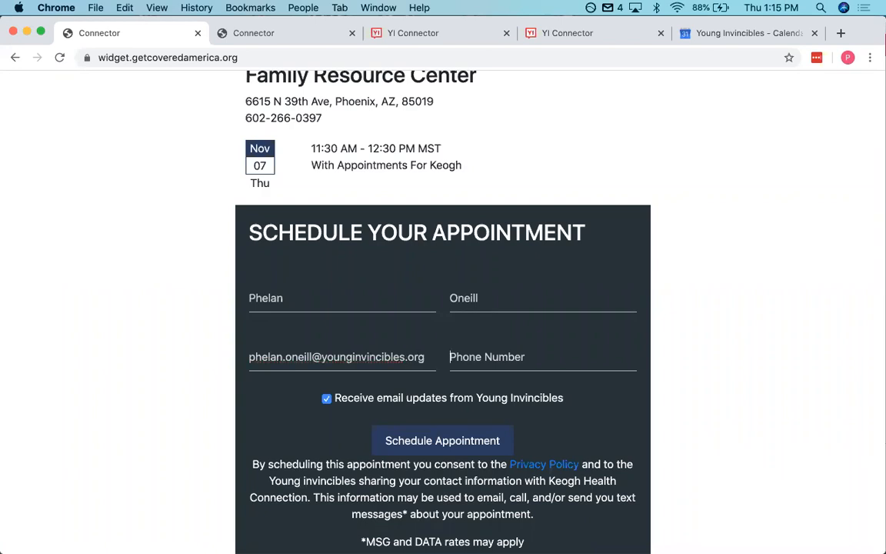
Step: Fill in the consumer's phone number in the appointment form, correcting its last digits
text(863)
Step: Review the completed booking form, including the email updates option, the consent text and the appointment details
scroll(410, 394, down, 1)
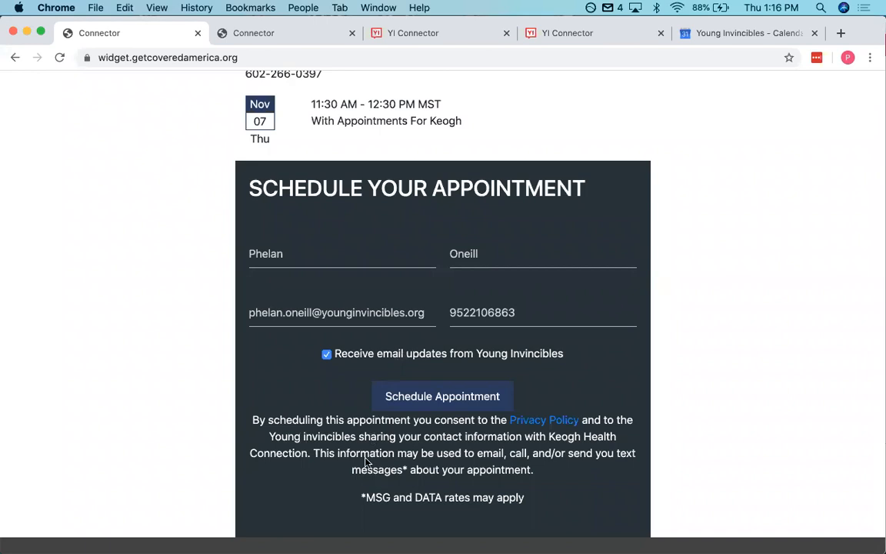
scroll(367, 462, down, 2)
scroll(366, 463, up, 1)
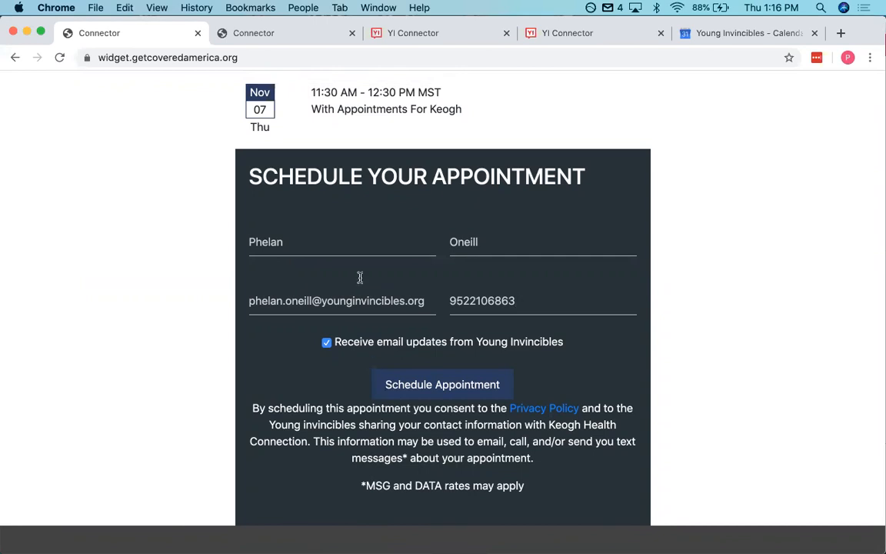
scroll(354, 241, up, 5)
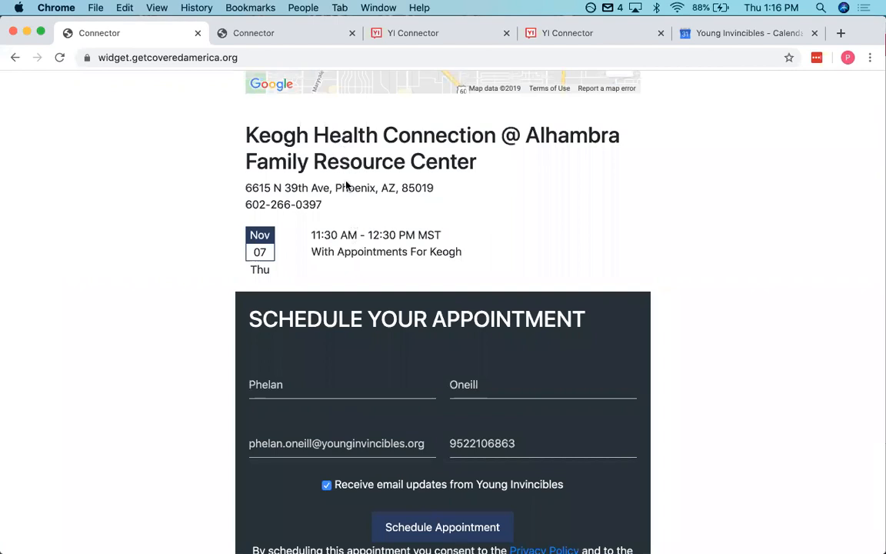
scroll(343, 259, down, 3)
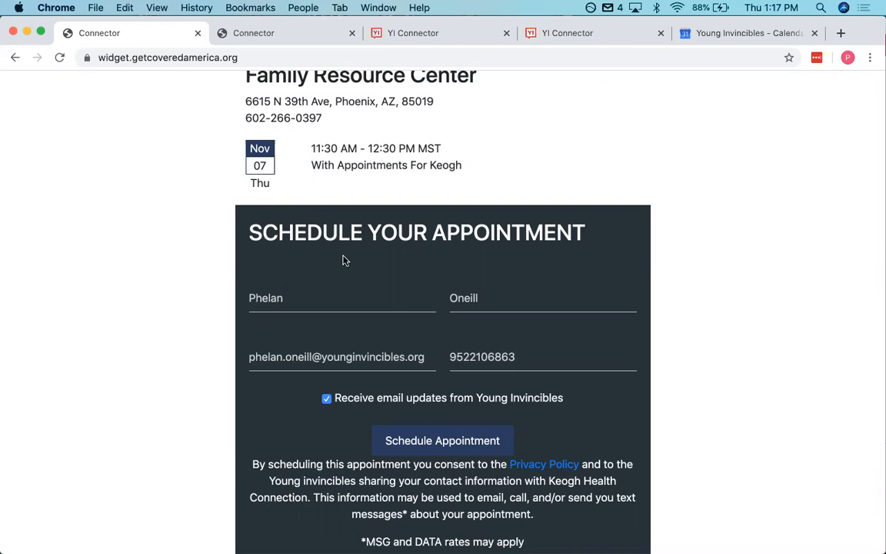
scroll(343, 260, down, 1)
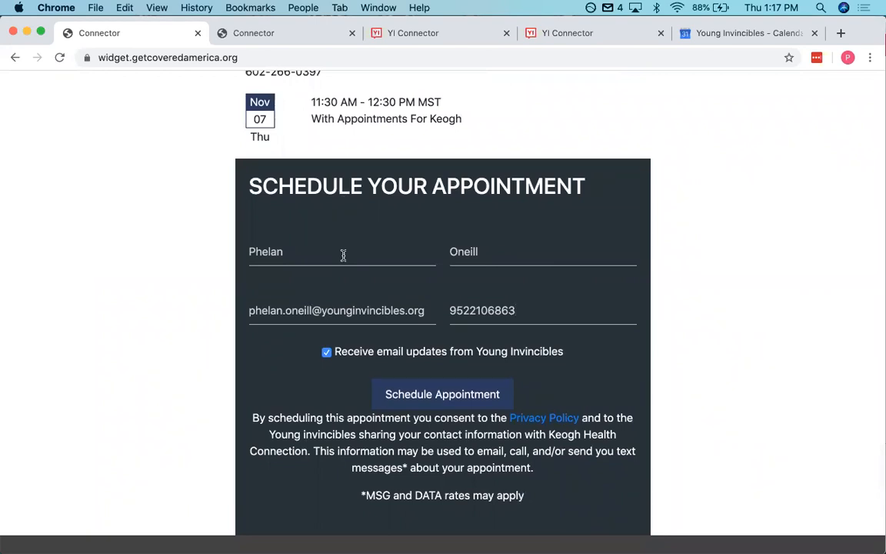
scroll(341, 233, down, 1)
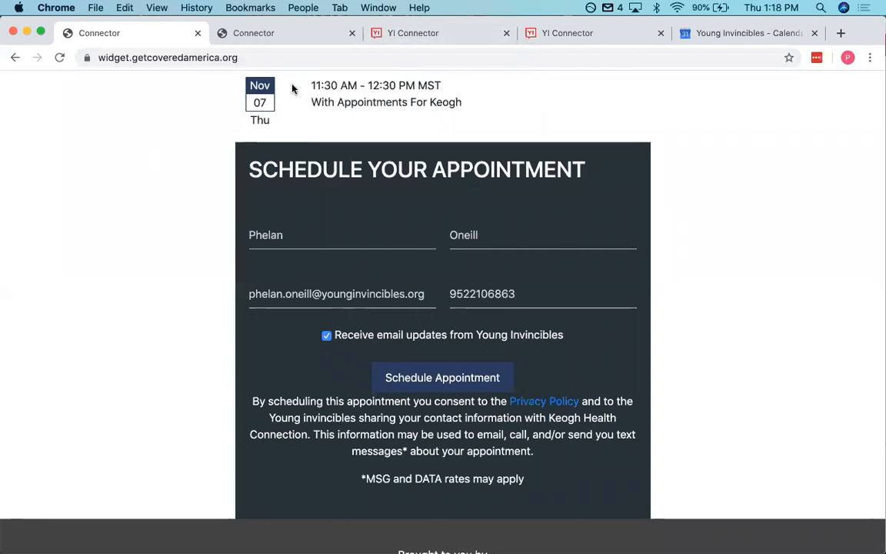
Step: Switch to the direct scheduling page for Keogh Health Connection and examine its map, address and appointment slots
click(290, 35)
click(196, 224)
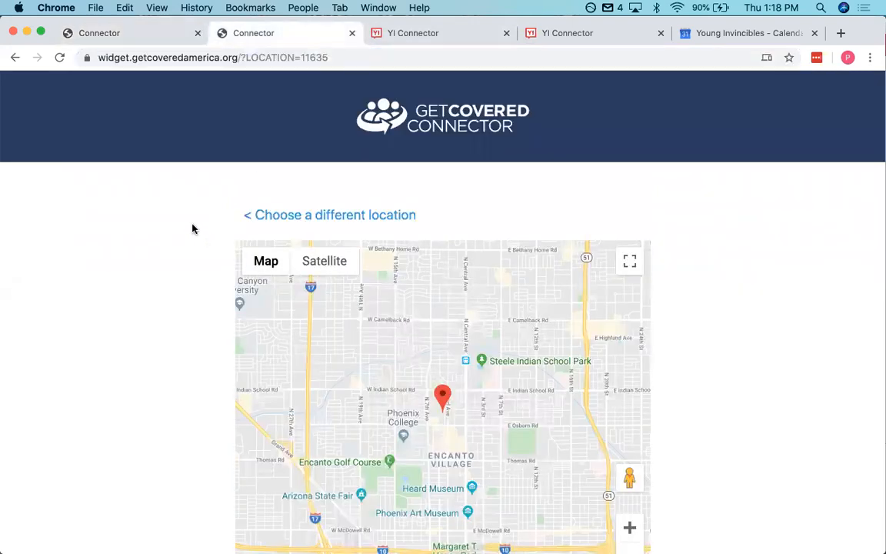
scroll(227, 168, down, 5)
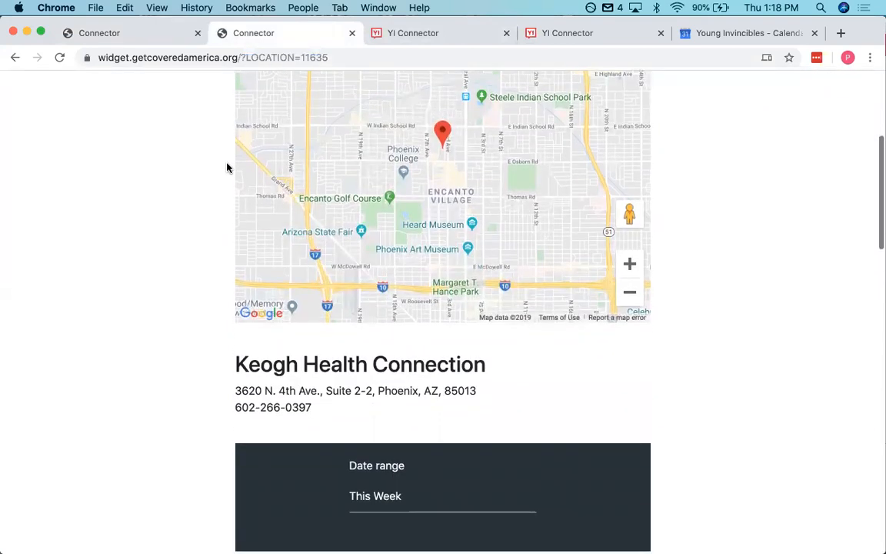
scroll(227, 167, down, 3)
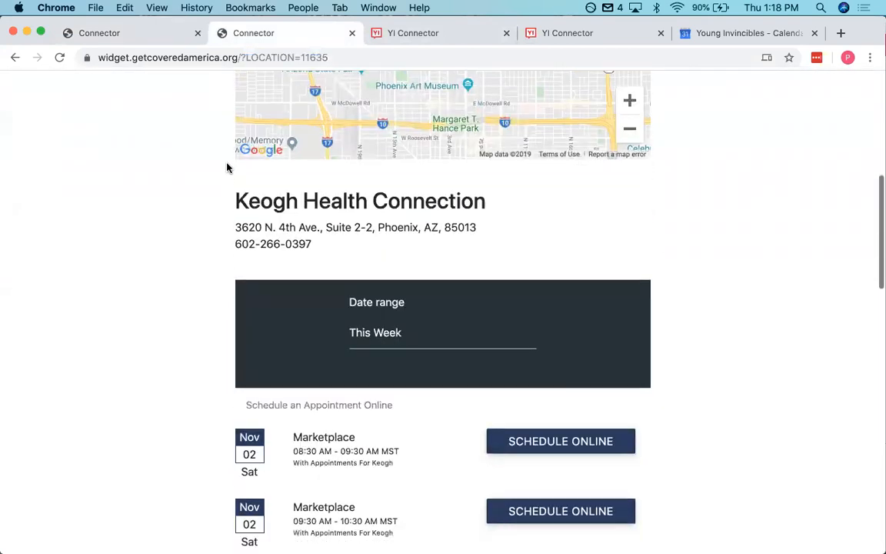
scroll(227, 168, down, 5)
Step: Preview the booking form for the November 2, 8:30 AM Marketplace slot and return to the location's scheduling page
click(492, 205)
scroll(415, 300, up, 2)
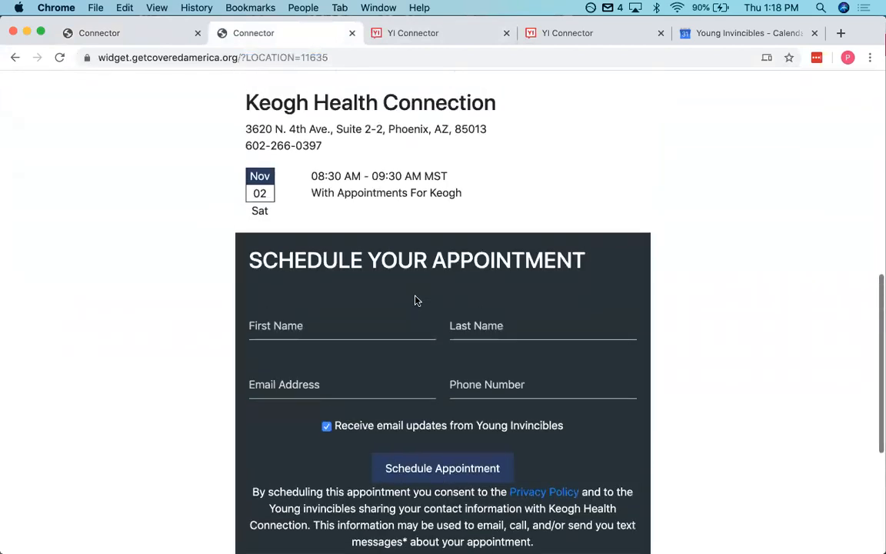
scroll(415, 300, up, 10)
click(362, 192)
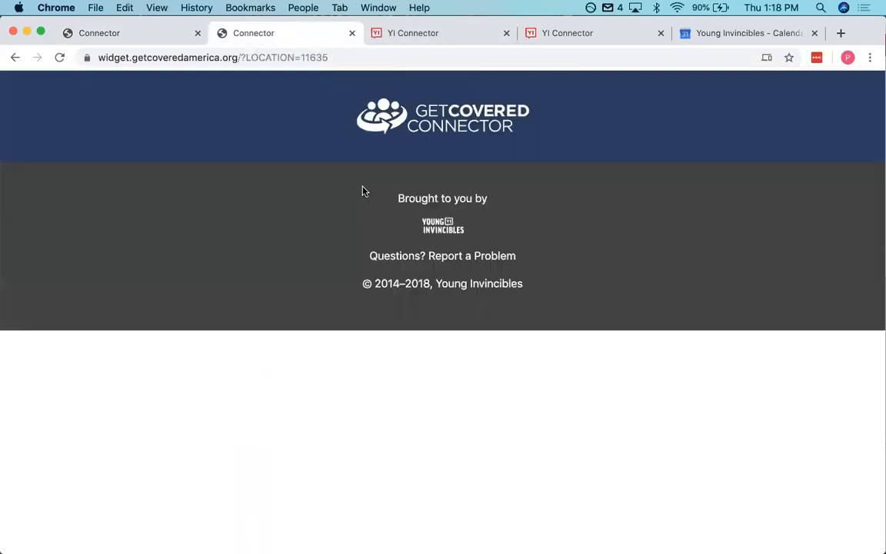
scroll(366, 266, down, 6)
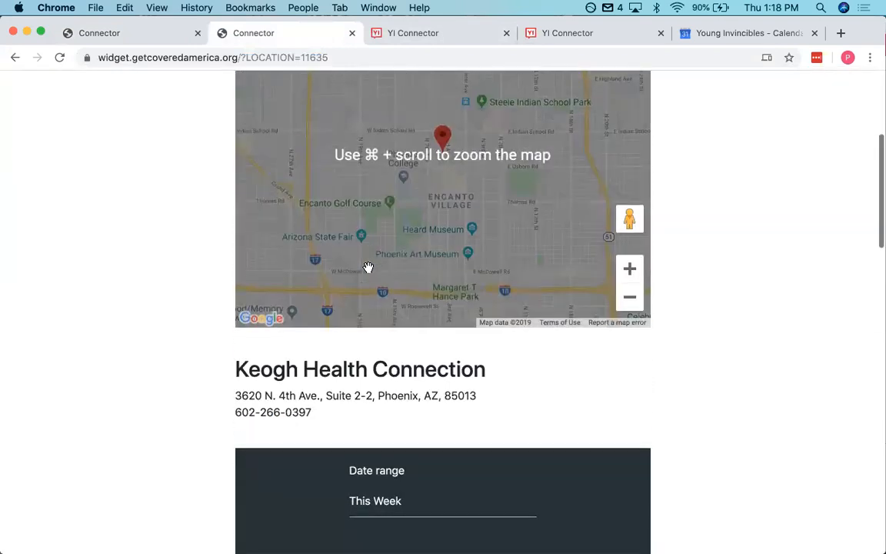
scroll(368, 267, up, 4)
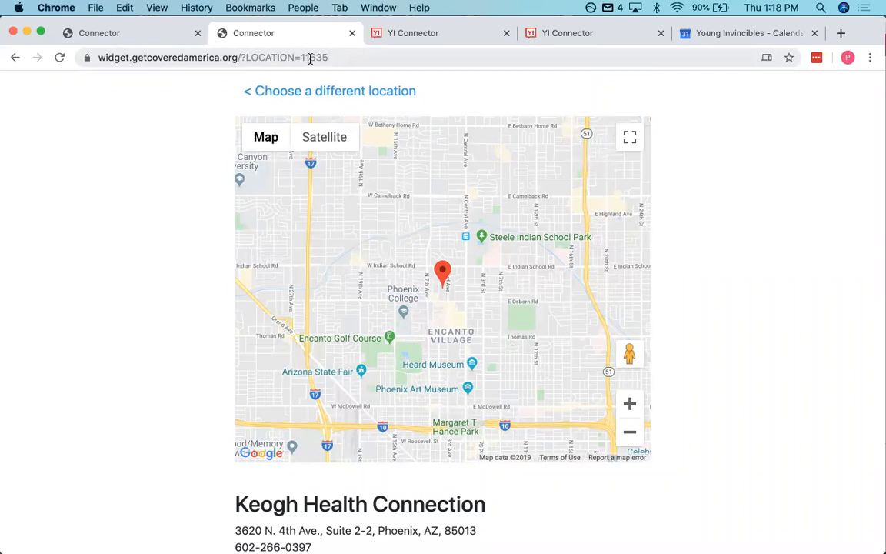
Step: Highlight the location ID in the scheduling page's web address
click(310, 58)
double_click(310, 59)
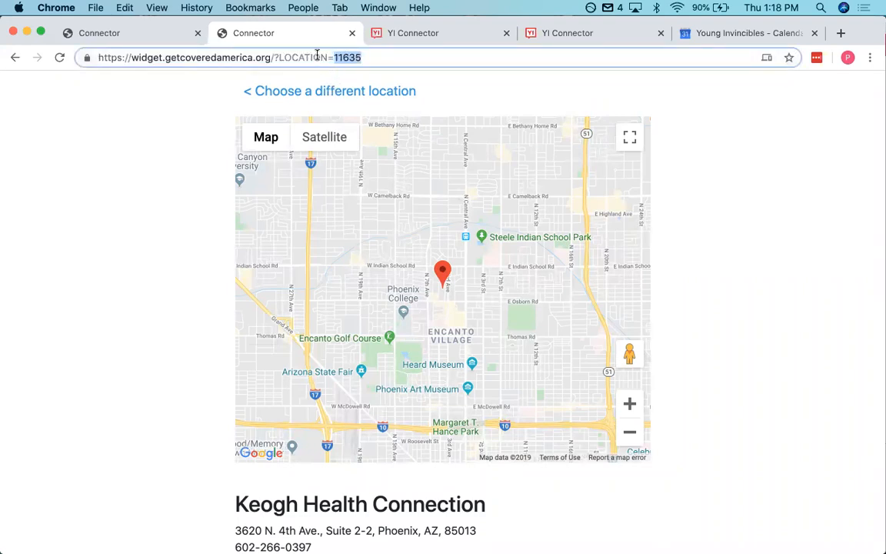
click(316, 56)
Step: Compare that location ID with the one in the web address of Keogh Health Connection's admin update page, and return to the scheduling page
click(417, 36)
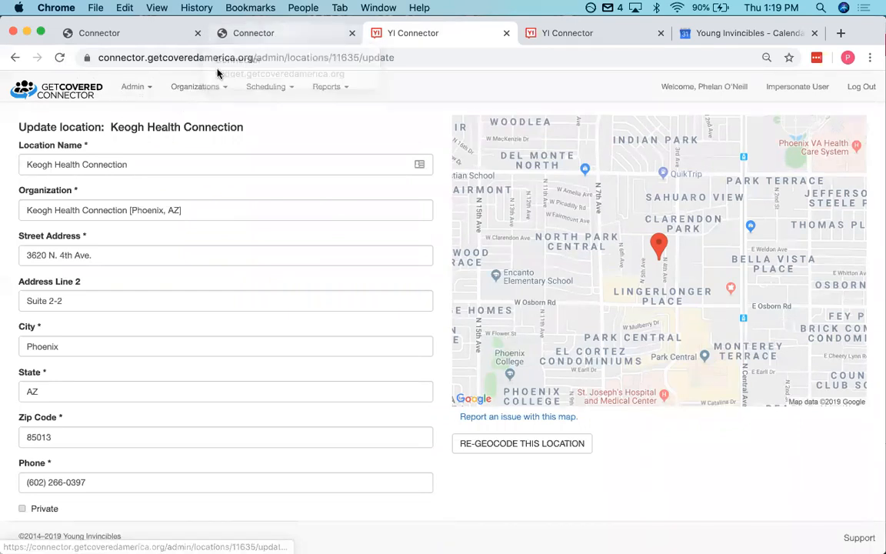
click(339, 58)
double_click(339, 58)
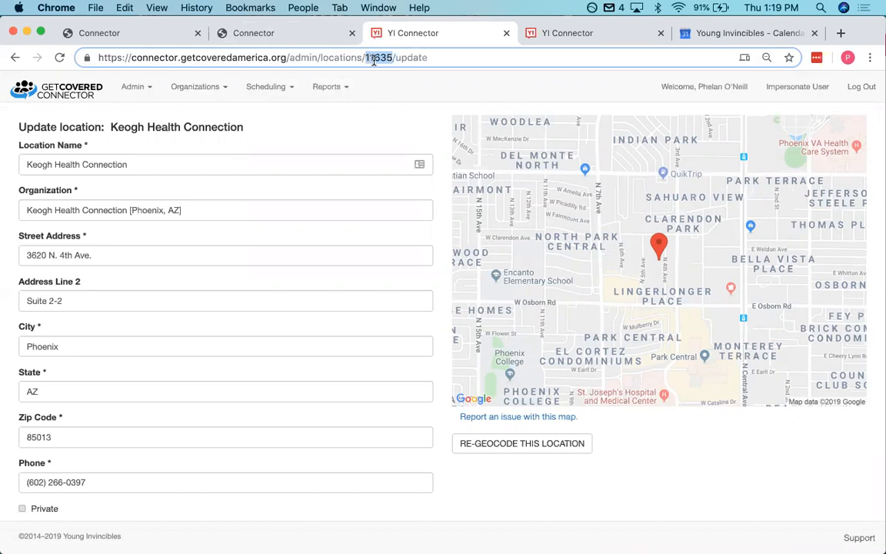
click(309, 31)
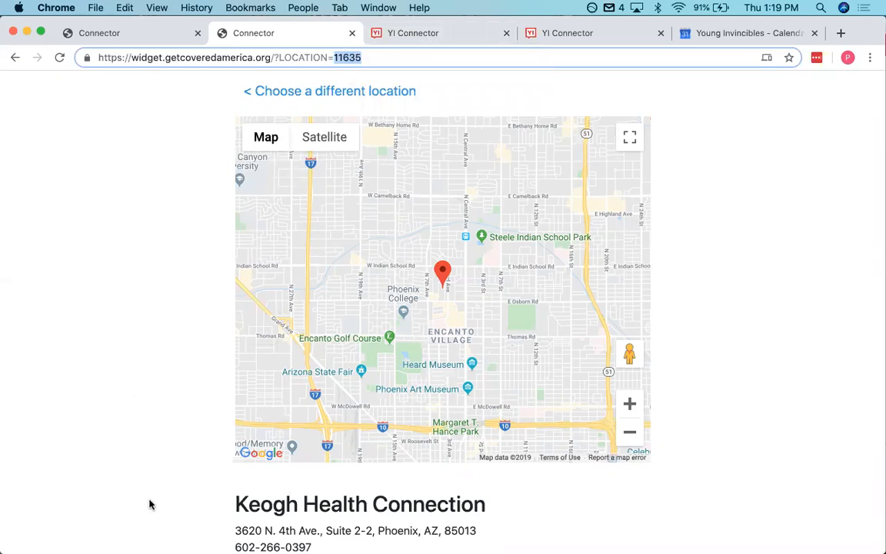
click(202, 545)
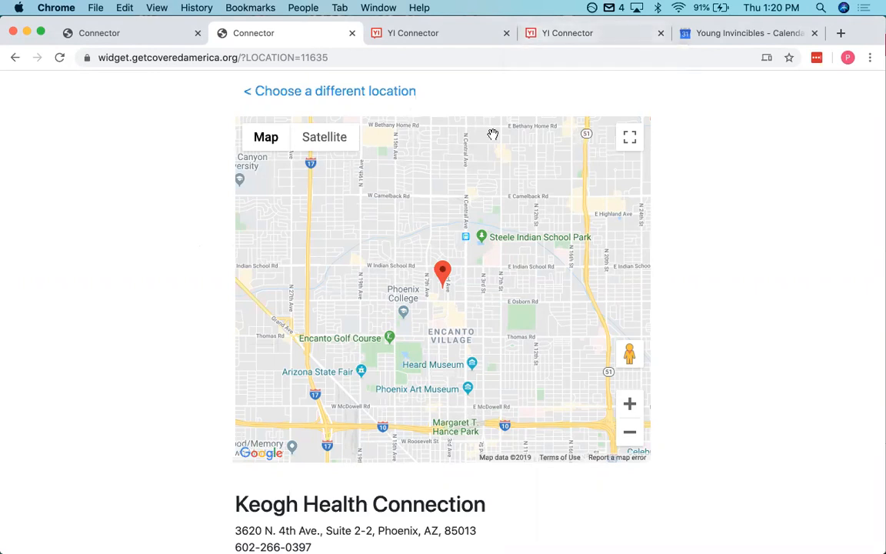
Step: Open the booking form for the November 2, 8:30 AM slot and highlight its location and assister details
scroll(493, 134, down, 5)
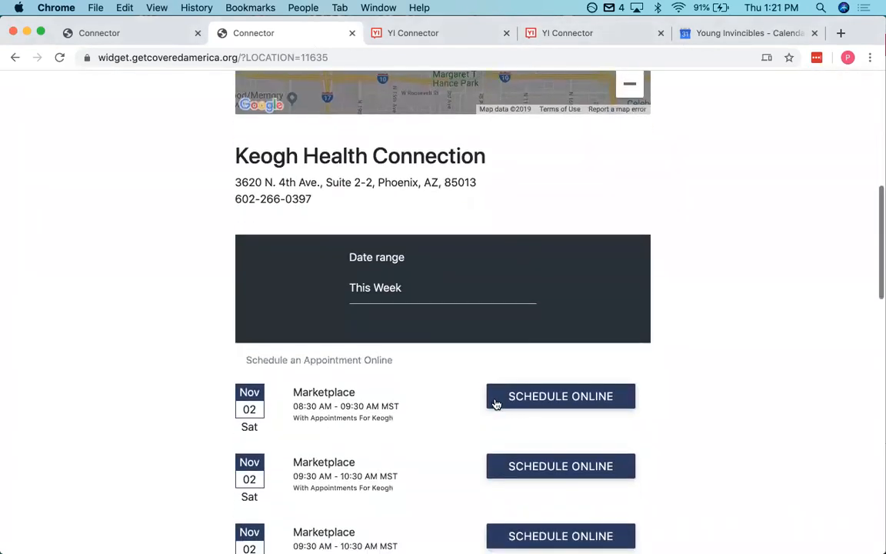
click(496, 397)
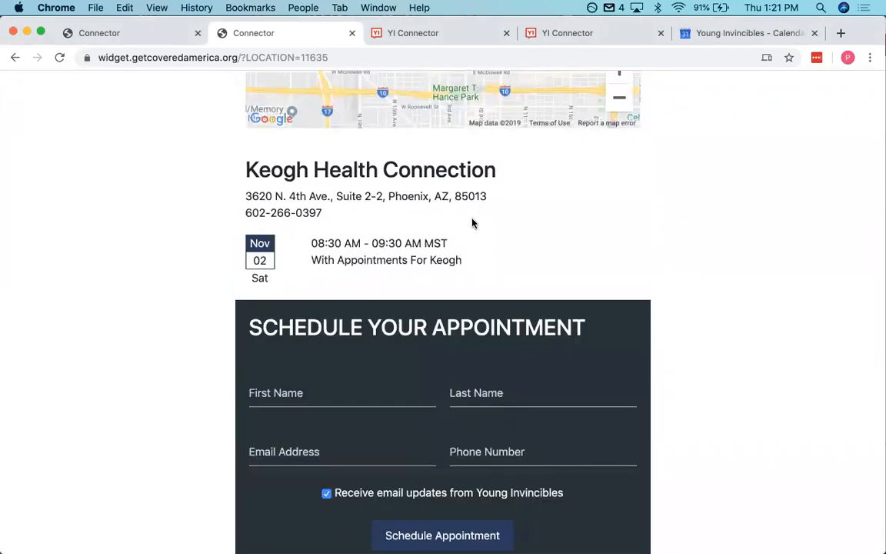
mouse_move(310, 170)
mouse_down()
mouse_move(306, 211)
mouse_move(386, 243)
mouse_move(439, 243)
mouse_up()
click(356, 263)
triple_click(356, 263)
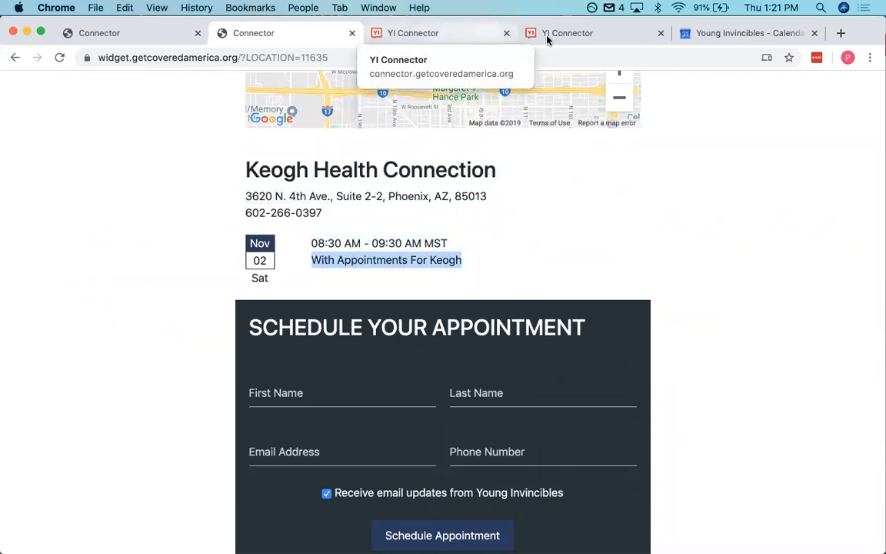
Step: Close the Keogh Health Connection admin update page and return to the booking form after viewing the Connector admin welcome page
click(507, 34)
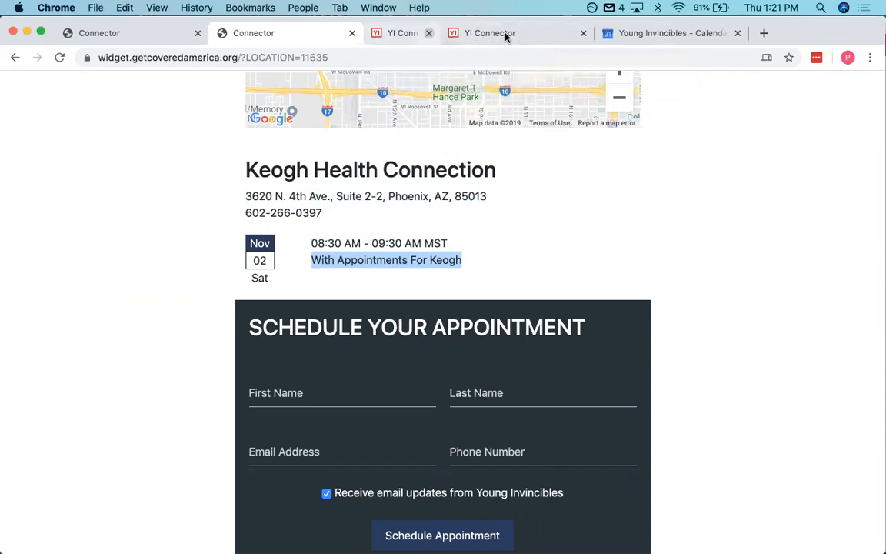
click(430, 33)
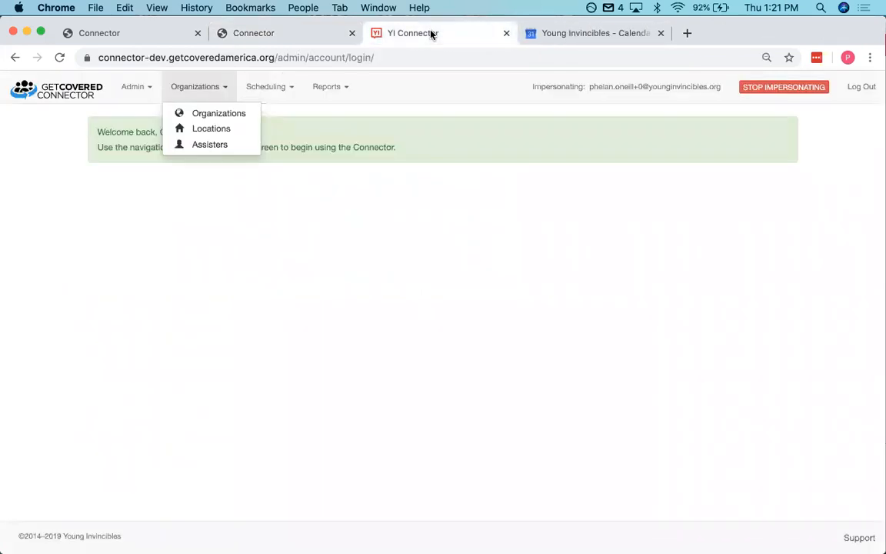
click(279, 302)
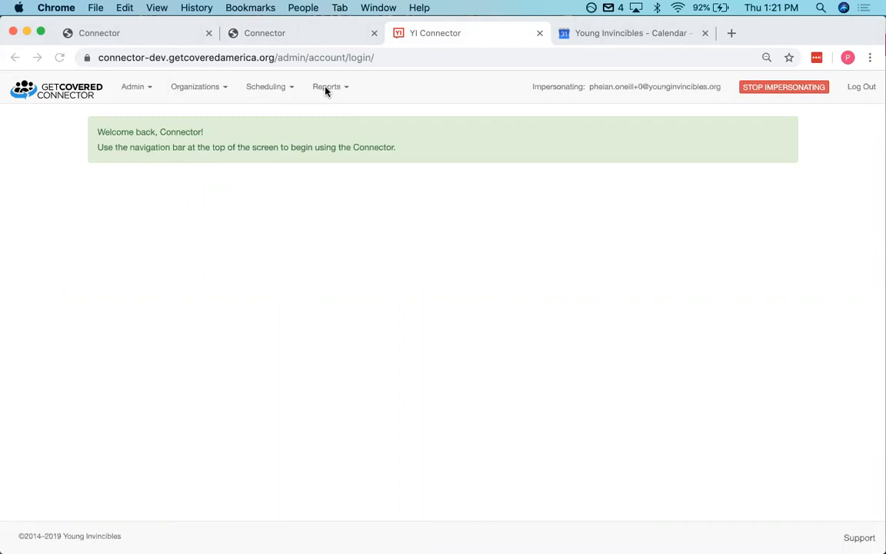
click(308, 34)
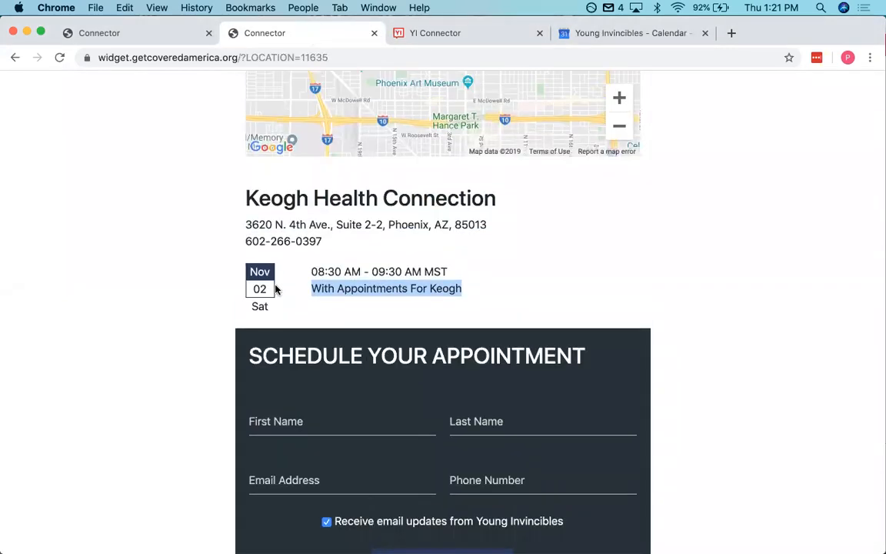
Step: Return from the booking form to Keogh Health Connection's list of available appointments
scroll(275, 288, up, 10)
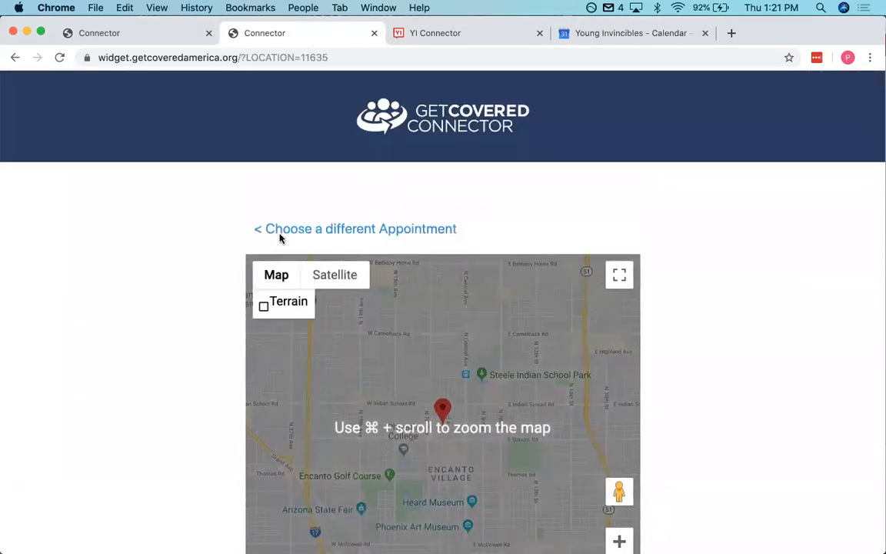
scroll(280, 240, down, 3)
scroll(281, 238, up, 4)
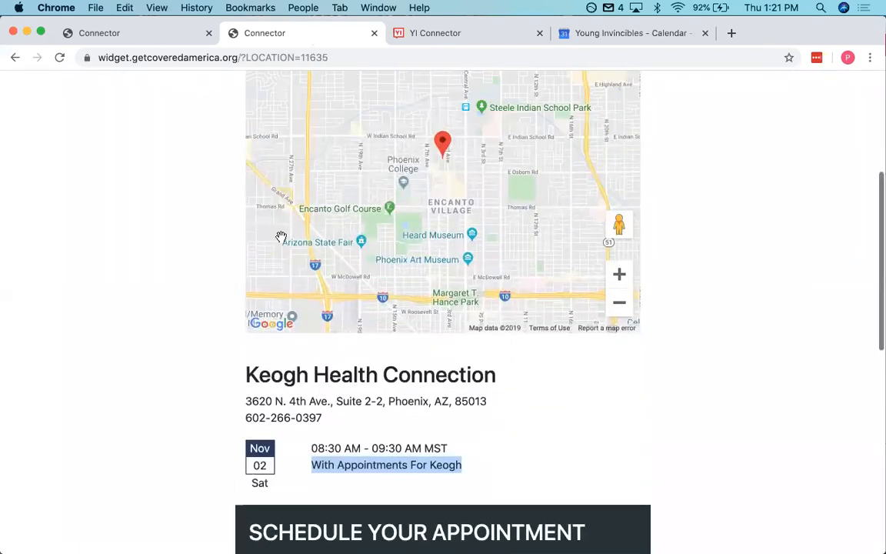
click(298, 210)
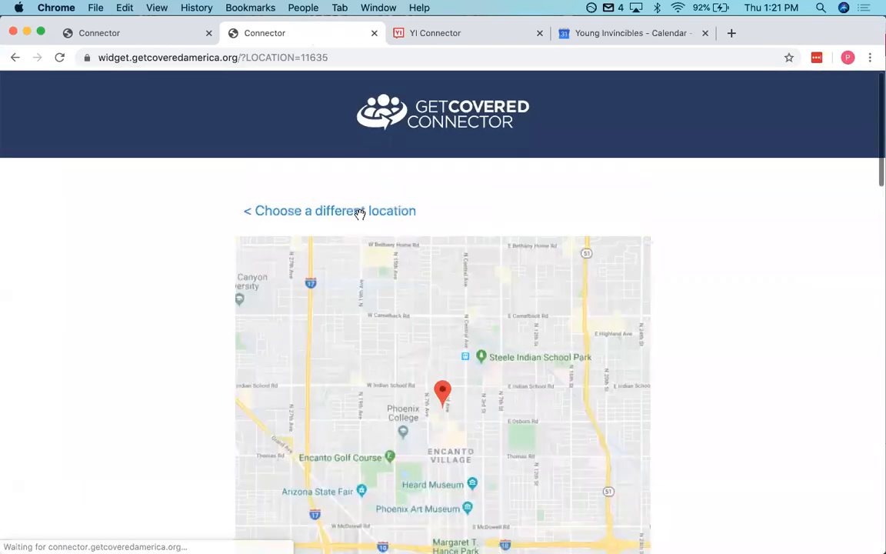
scroll(358, 210, down, 5)
scroll(369, 303, down, 2)
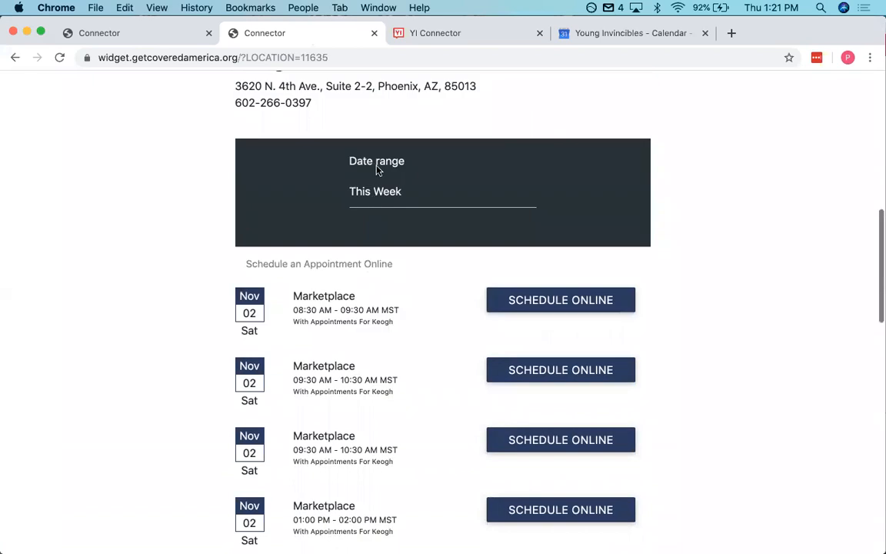
Step: Switch the appointment date range to Next Week, Next 30 days and finally Next 90 days
click(376, 192)
click(378, 208)
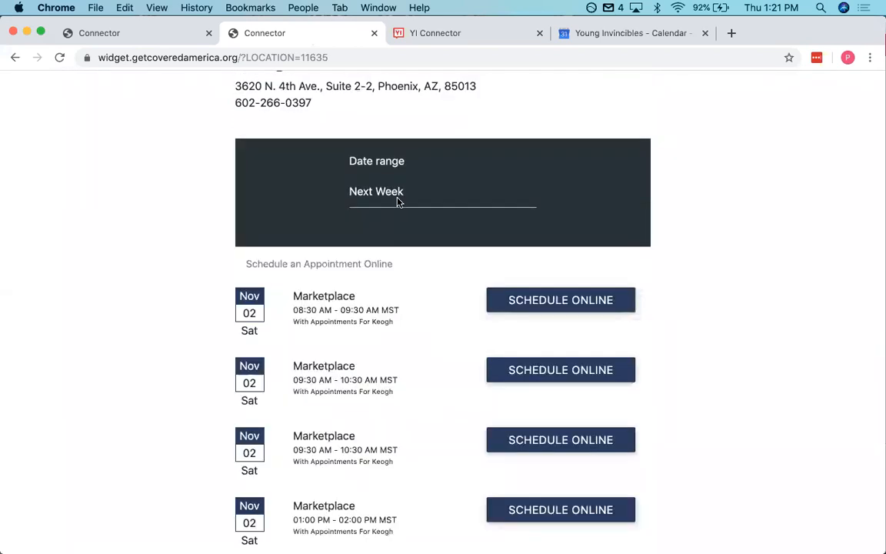
click(398, 197)
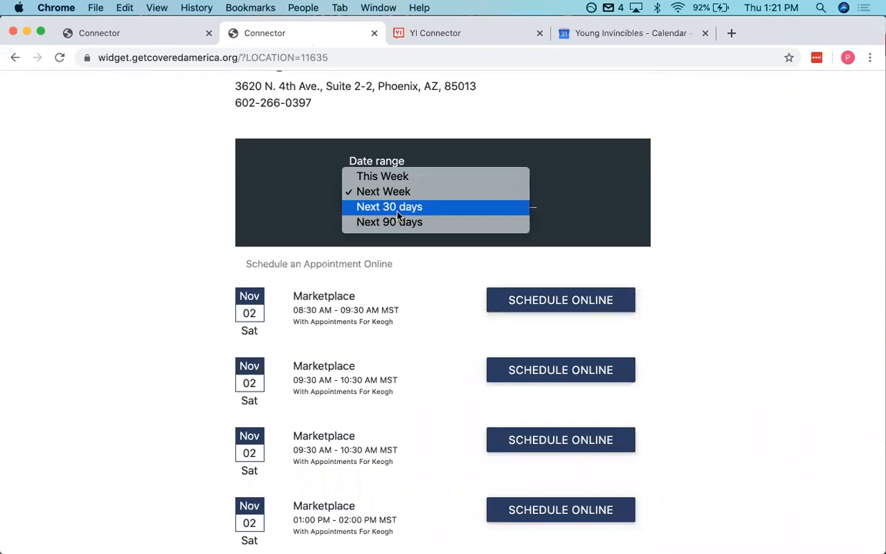
click(397, 214)
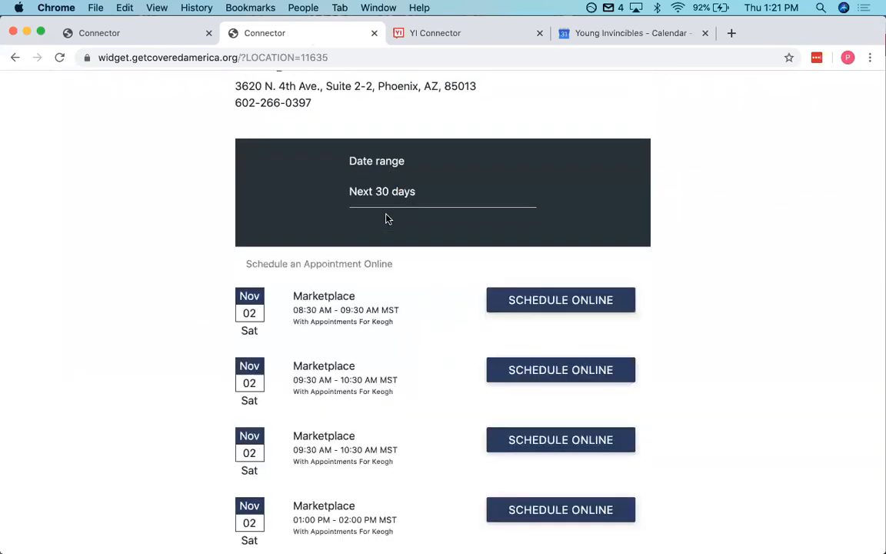
click(389, 197)
click(390, 208)
Step: Examine the appointments offered online for the selected date range and Keogh Health Connection's map and location details
scroll(401, 311, down, 5)
scroll(401, 313, down, 20)
scroll(405, 293, down, 20)
scroll(411, 262, down, 20)
scroll(426, 195, up, 20)
scroll(426, 195, up, 15)
scroll(425, 196, down, 10)
scroll(425, 195, up, 2)
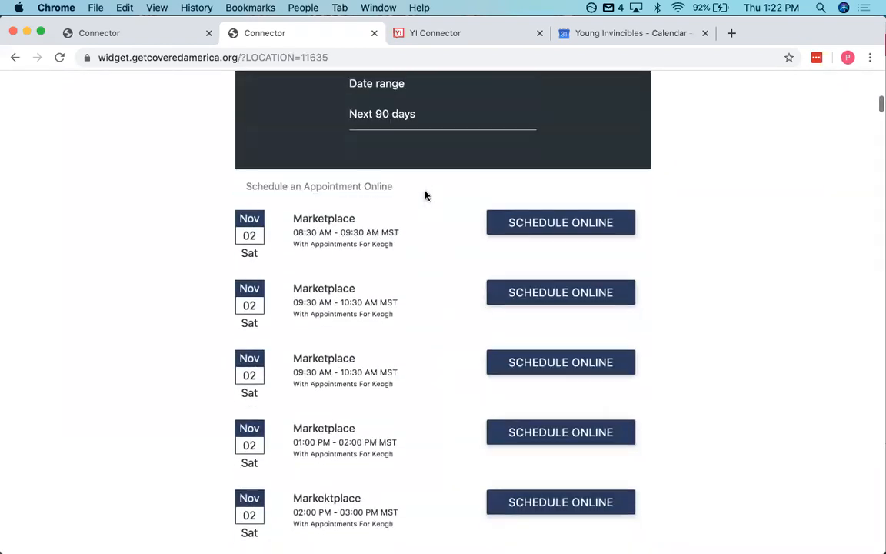
scroll(425, 195, up, 1)
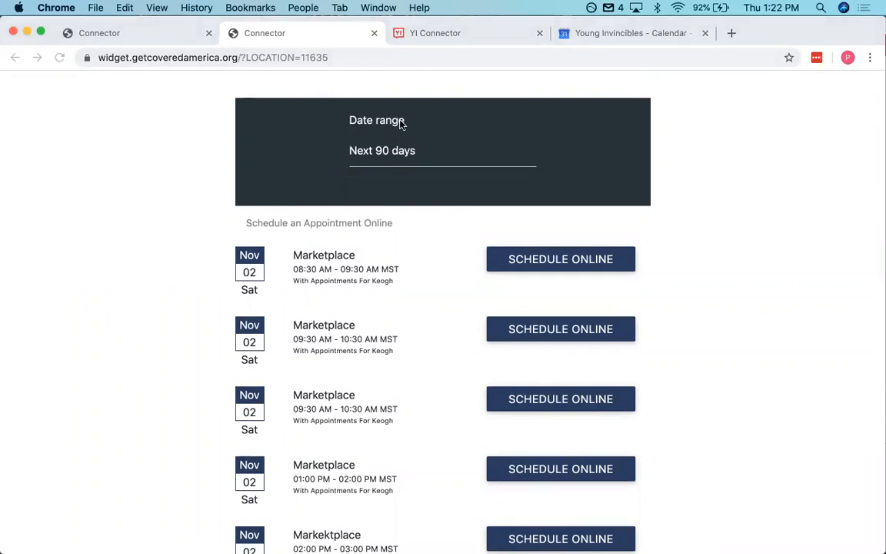
scroll(400, 124, up, 10)
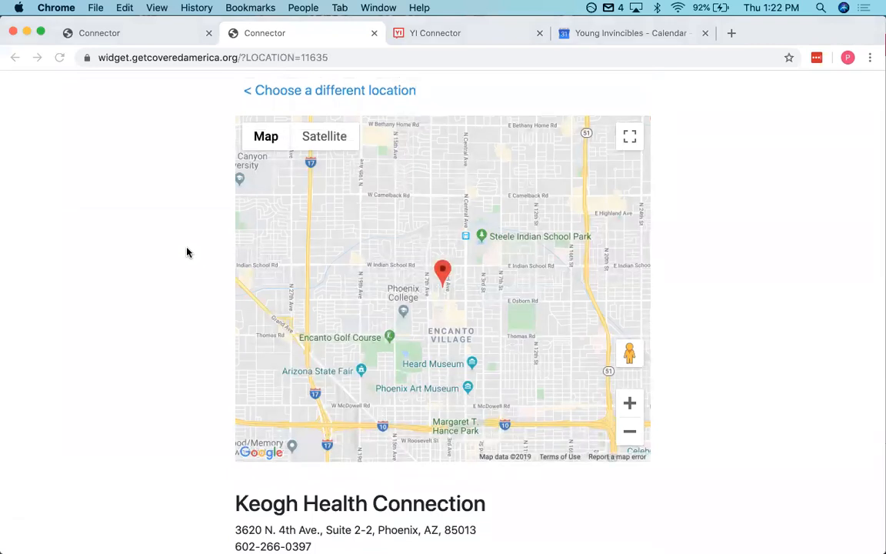
scroll(187, 252, up, 2)
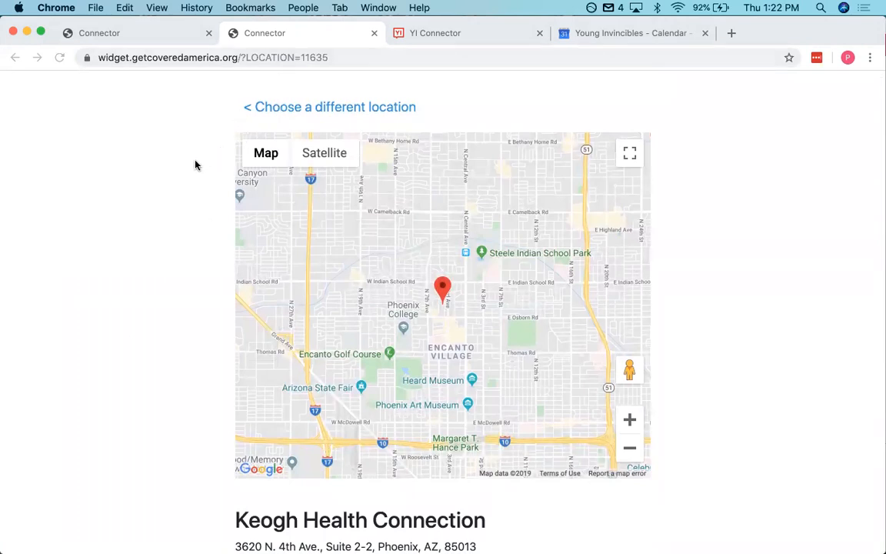
scroll(195, 164, down, 3)
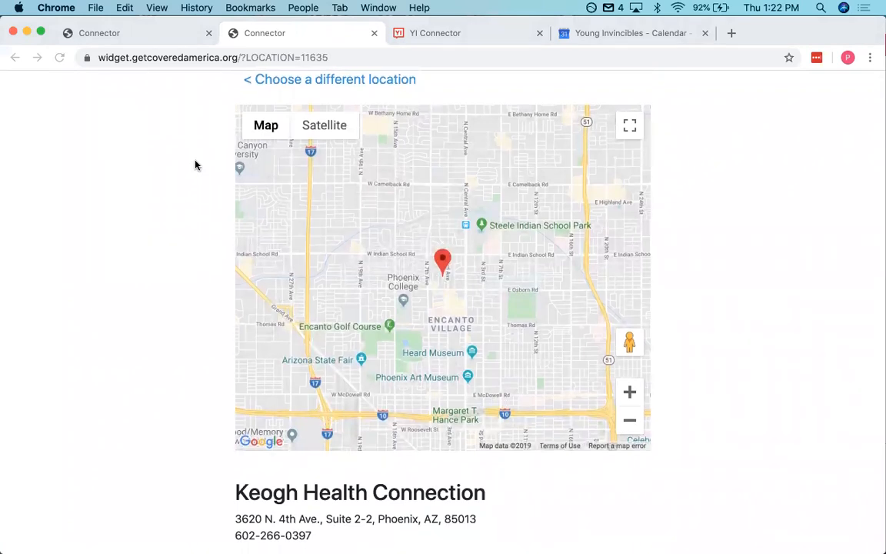
Step: Check the Connector admin welcome page, then reopen the November 2, 8:30 AM booking form and highlight its assister line
click(403, 39)
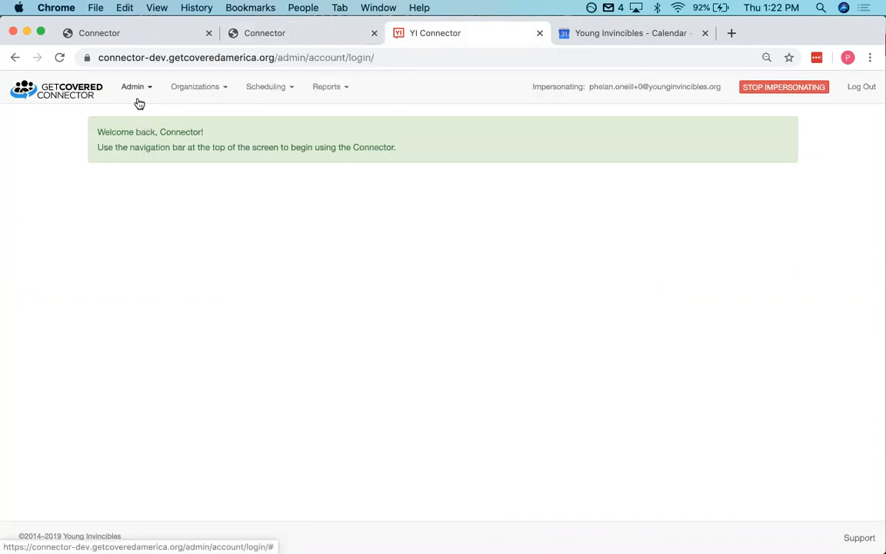
click(273, 37)
scroll(279, 261, down, 1)
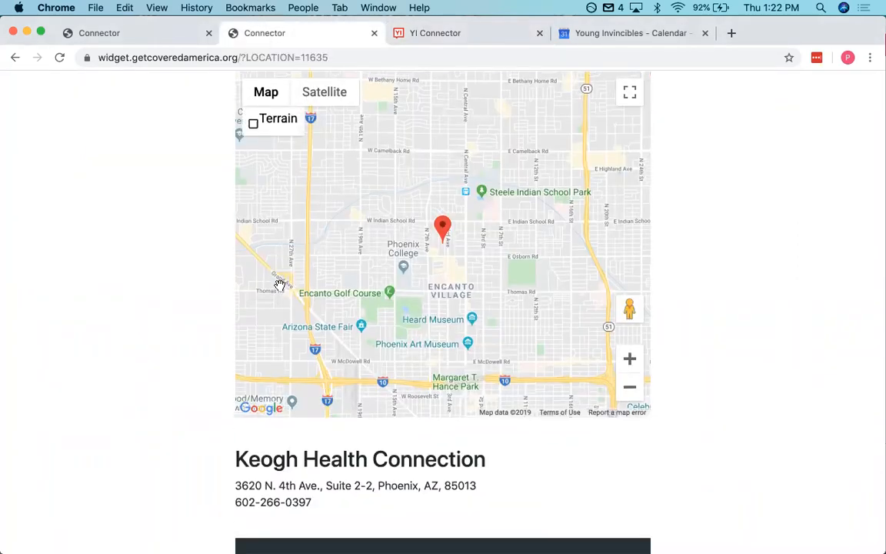
scroll(280, 285, down, 5)
click(530, 316)
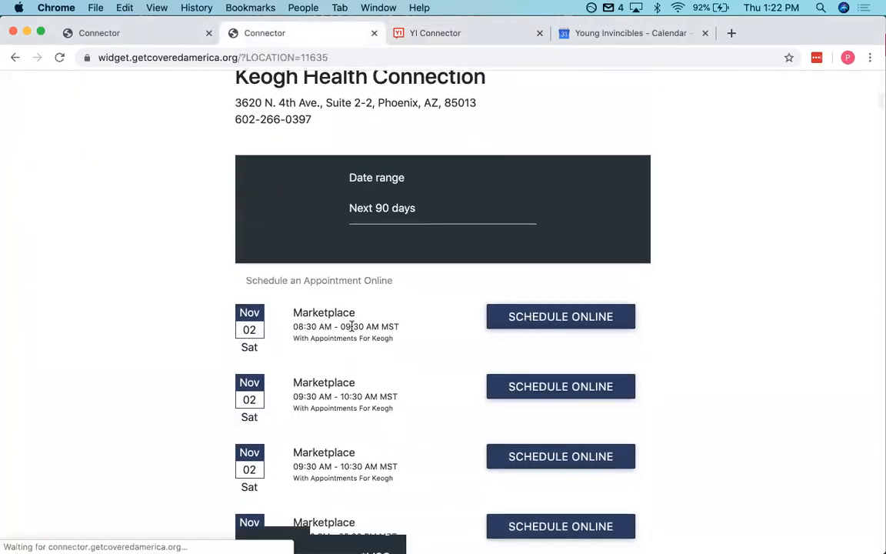
double_click(367, 179)
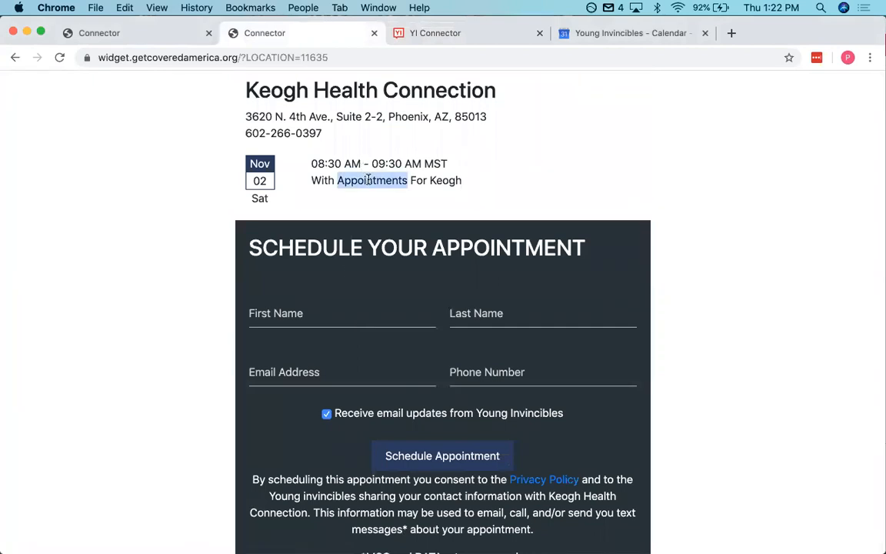
click(367, 179)
Step: Switch to the YI Connector admin site and open a new user form from the list of users
click(434, 32)
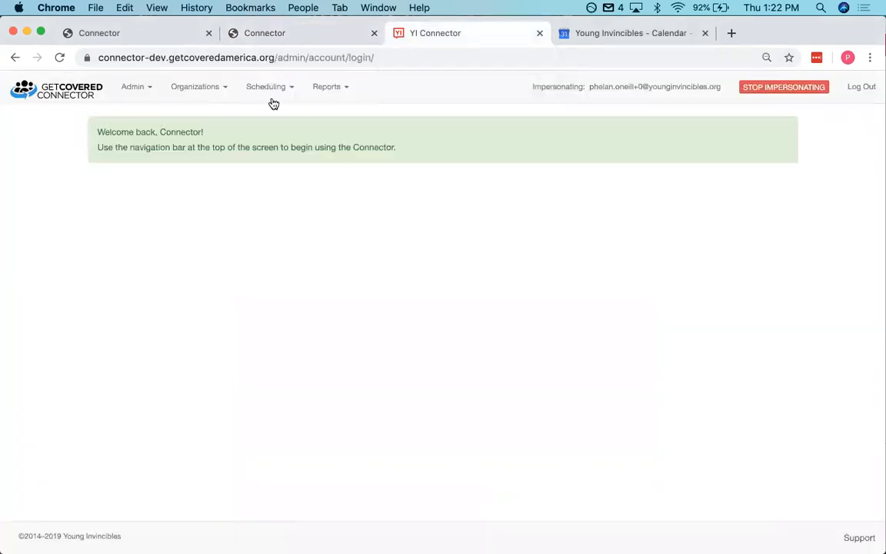
click(146, 90)
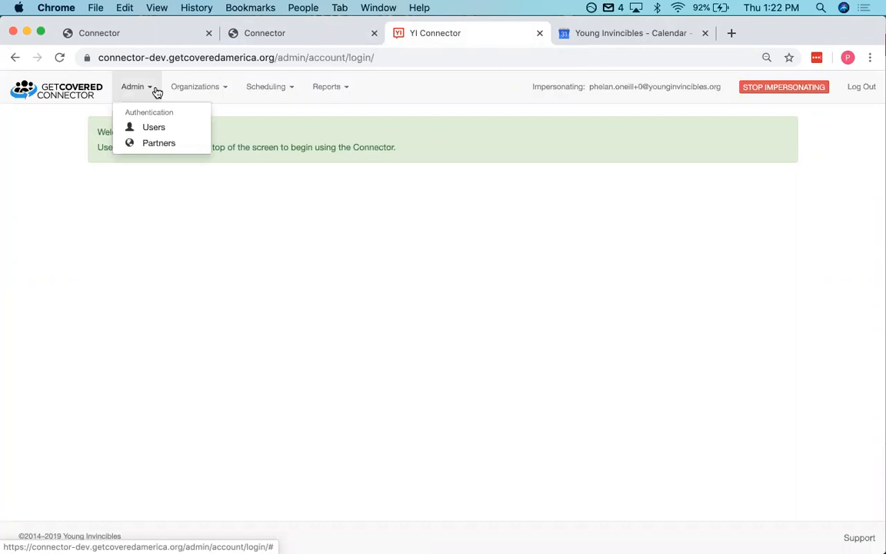
click(140, 129)
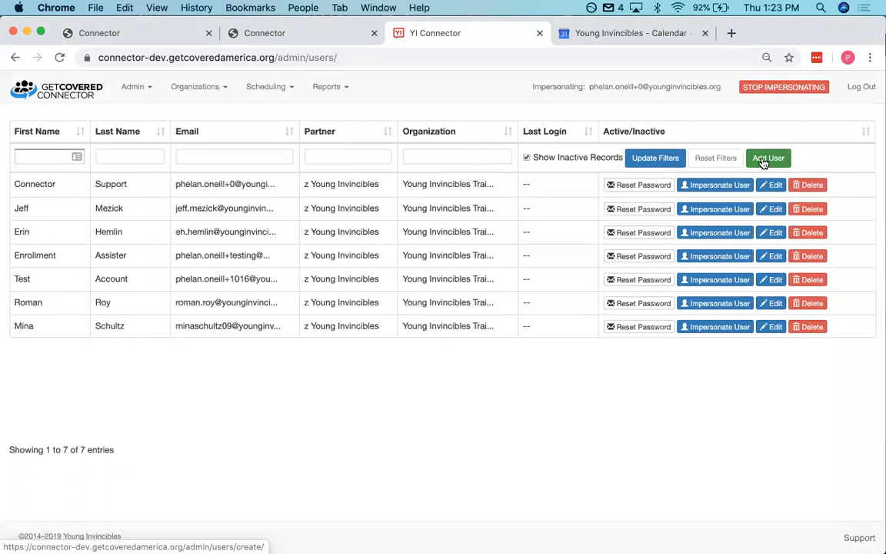
click(764, 163)
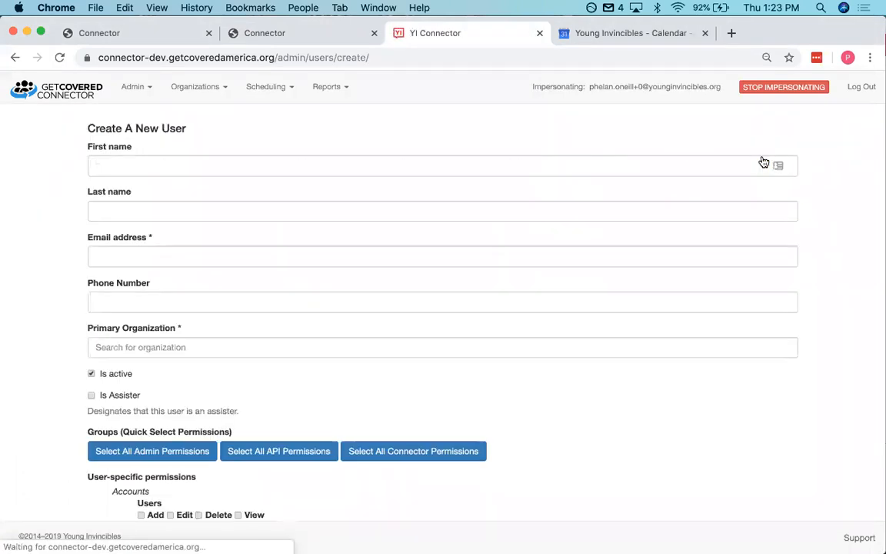
Step: Enter the new user's first name, last name and email address, leaving the phone number blank
click(343, 164)
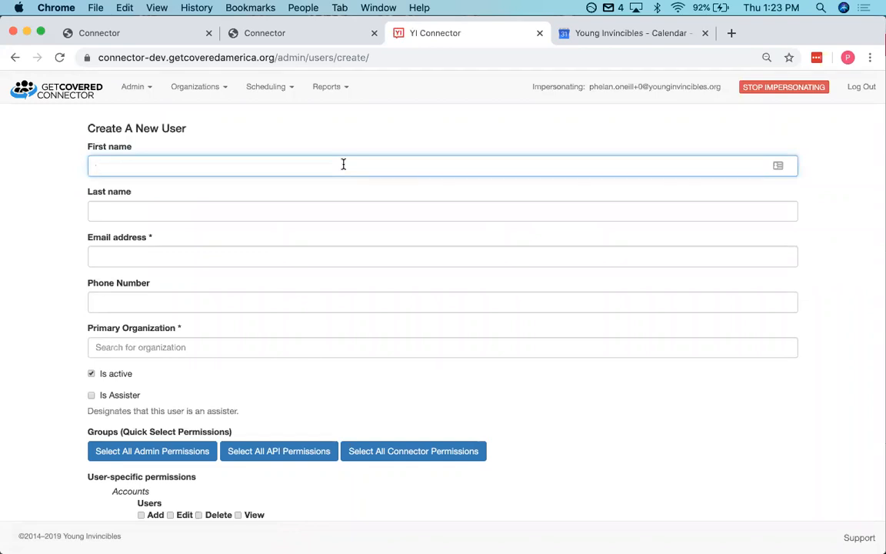
key(Tab)
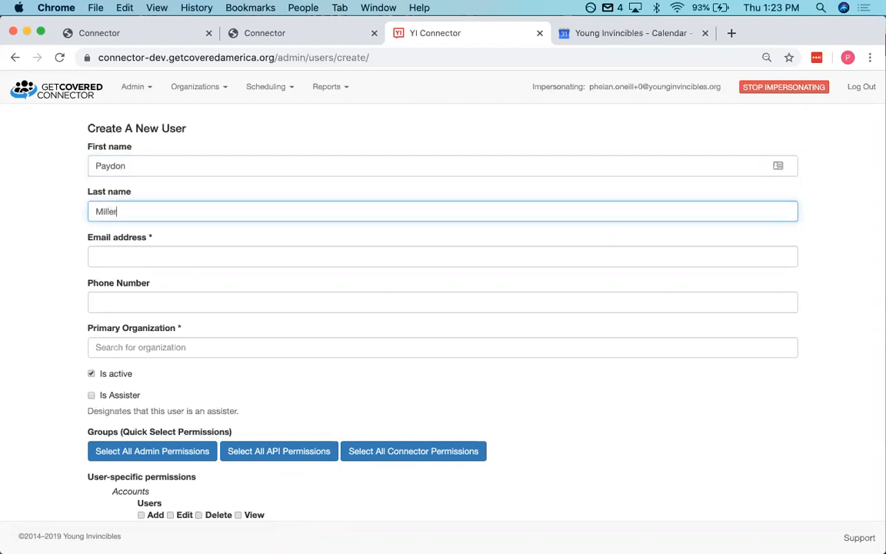
key(Tab)
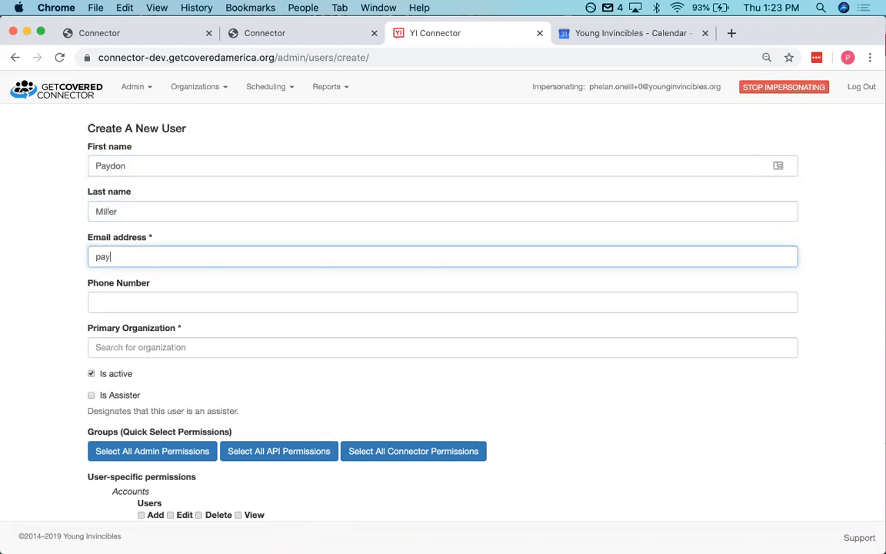
key(Tab)
key(Tab)
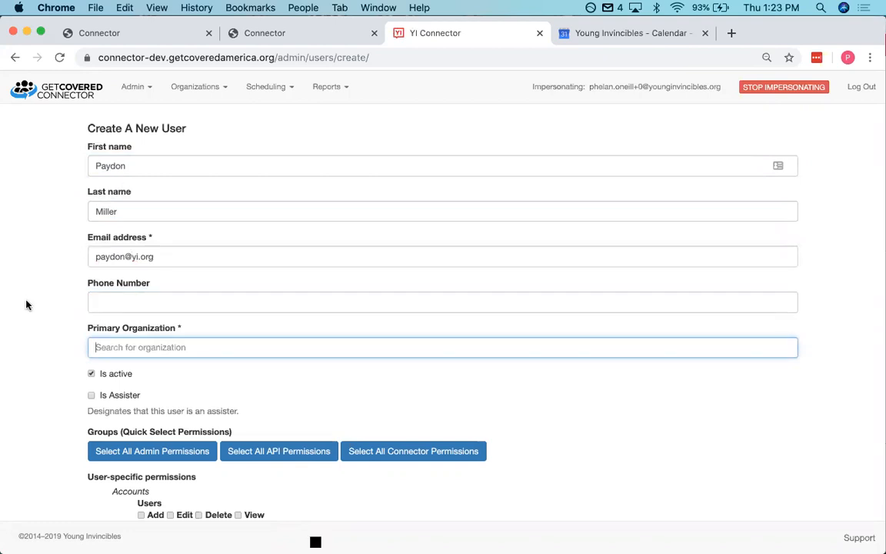
Step: Set the new user's primary organization to Young Invincibles Training Org [Washington, DC]
click(116, 303)
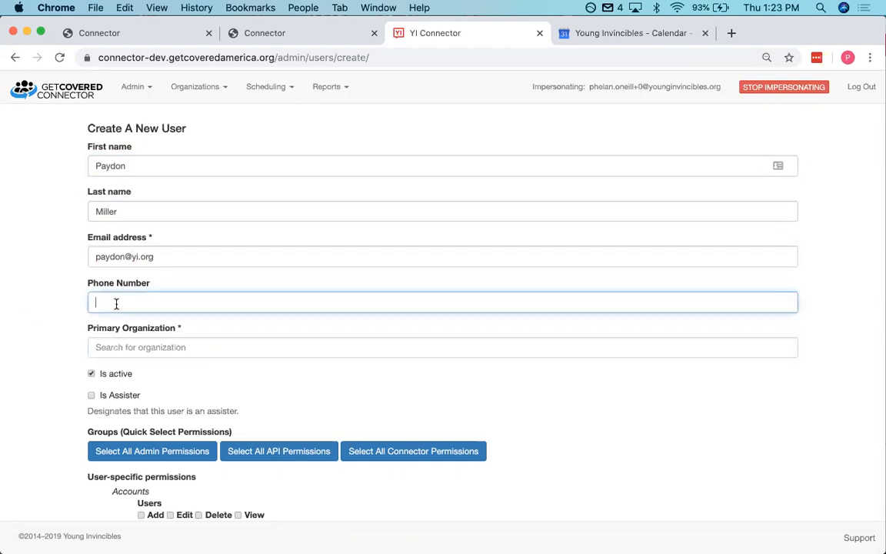
click(127, 345)
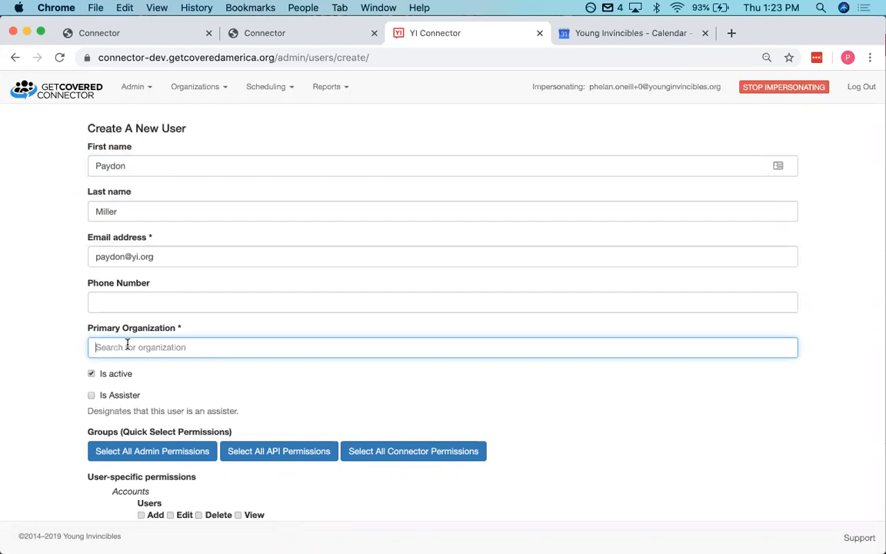
scroll(127, 345, down, 1)
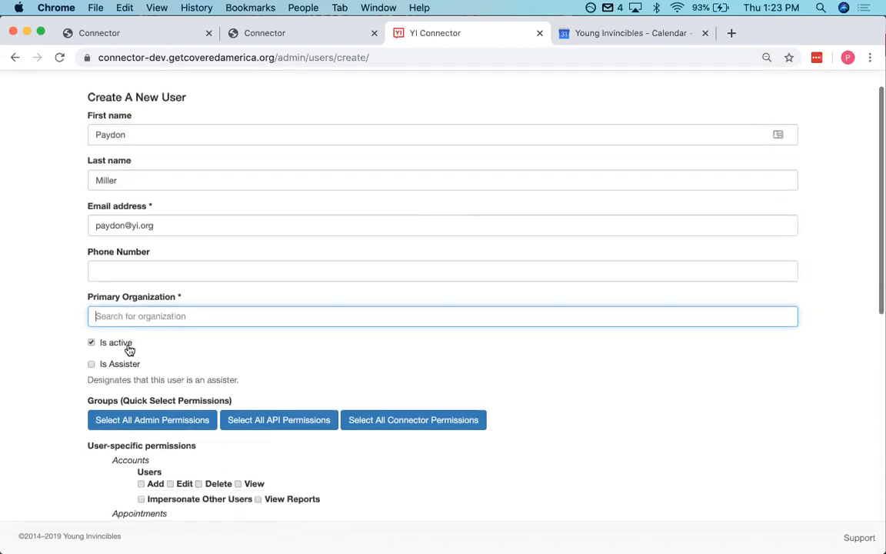
text(Youn)
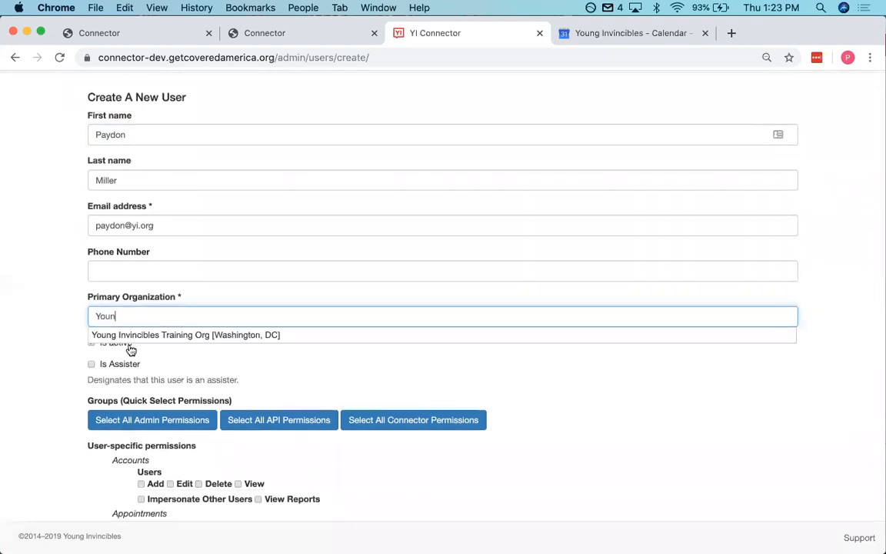
click(123, 335)
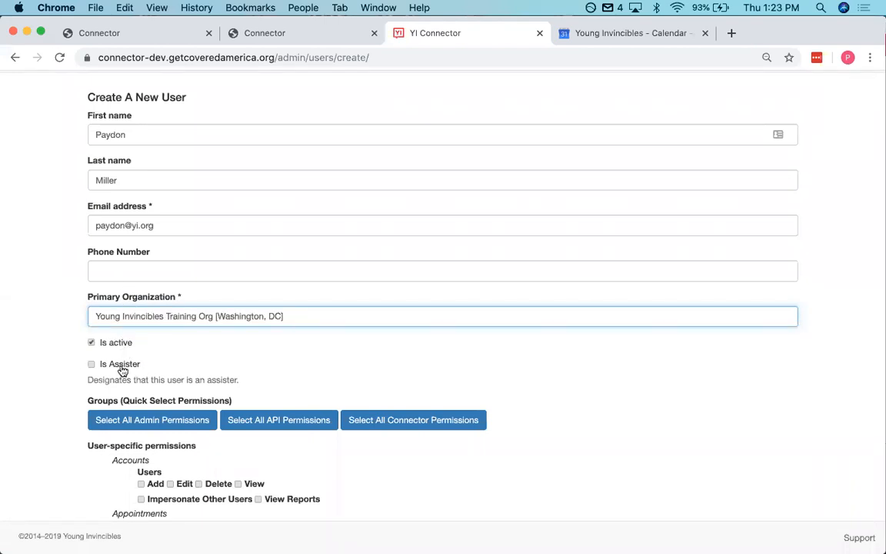
click(61, 311)
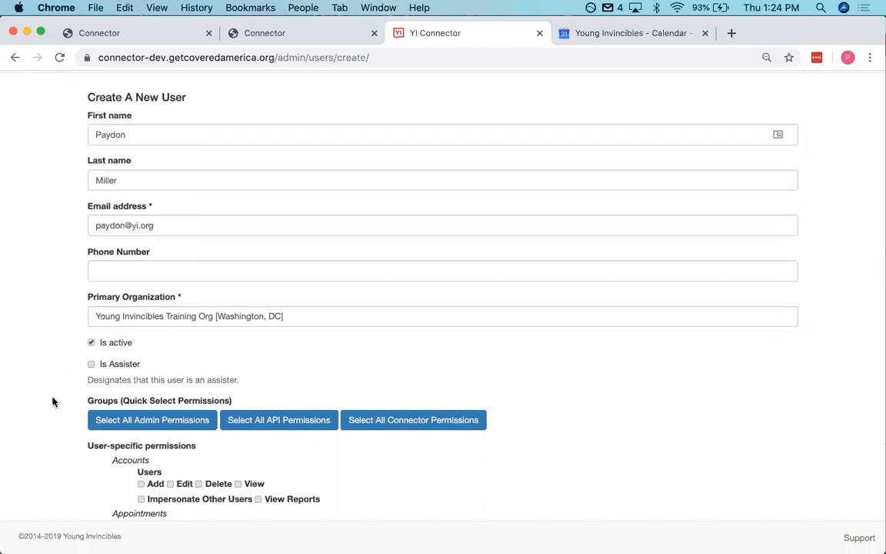
Step: Designate the new user as an assister and review the user-specific permissions
scroll(52, 401, down, 2)
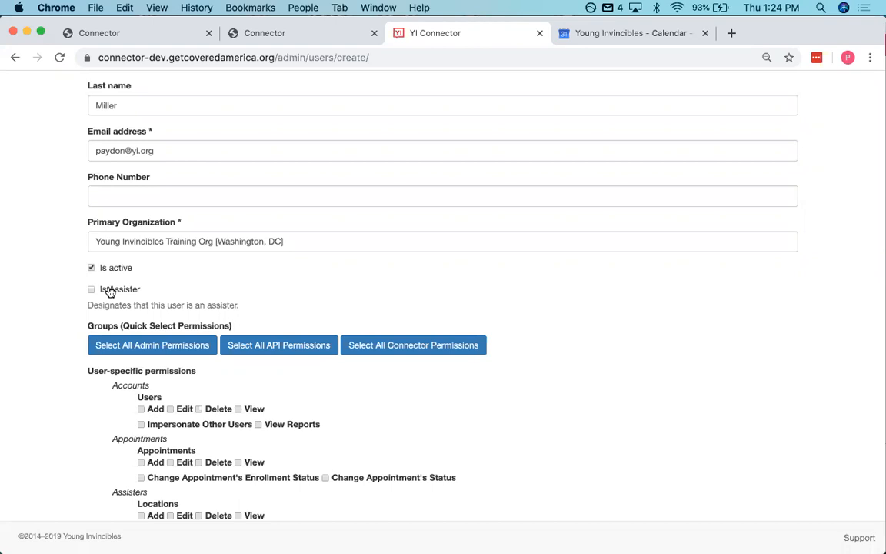
click(109, 293)
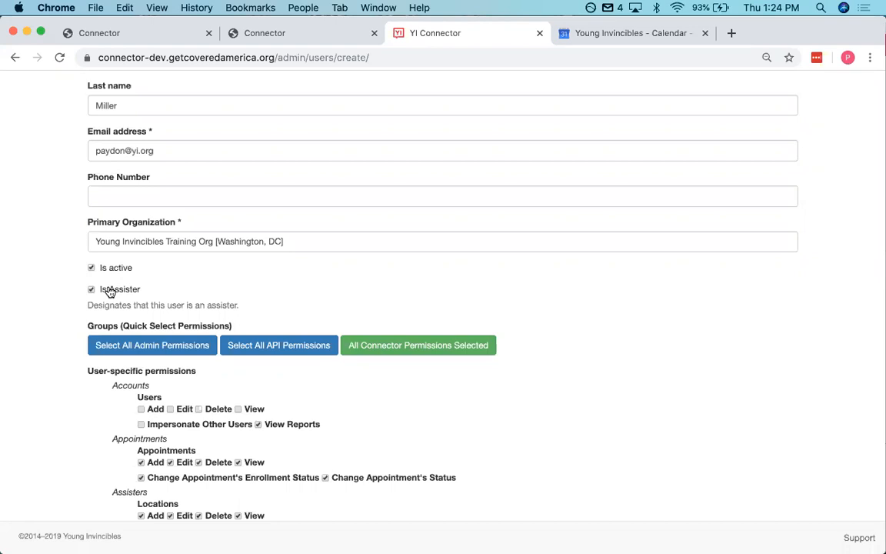
scroll(109, 292, down, 2)
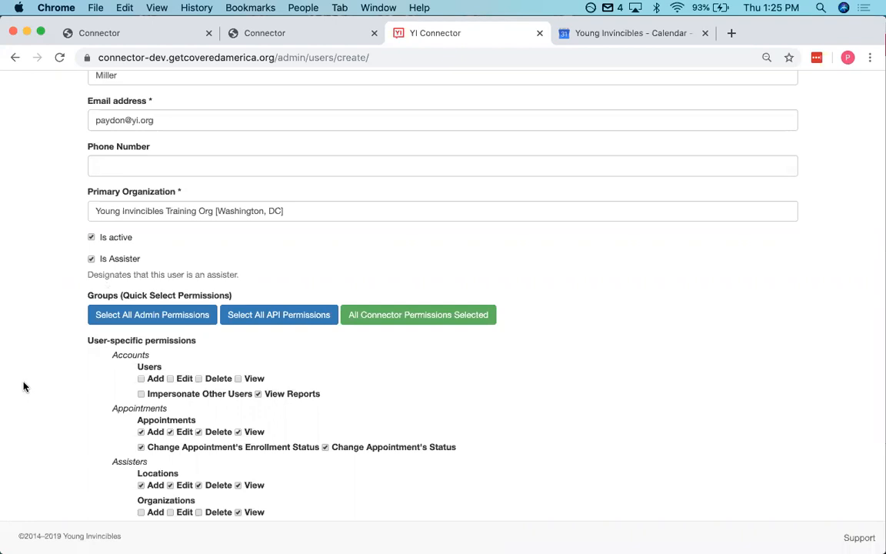
scroll(23, 386, down, 5)
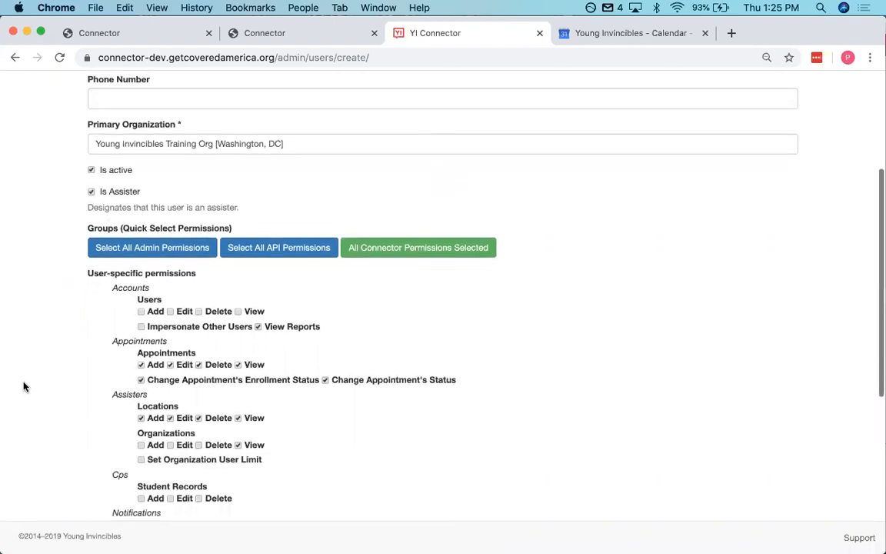
scroll(23, 386, down, 1)
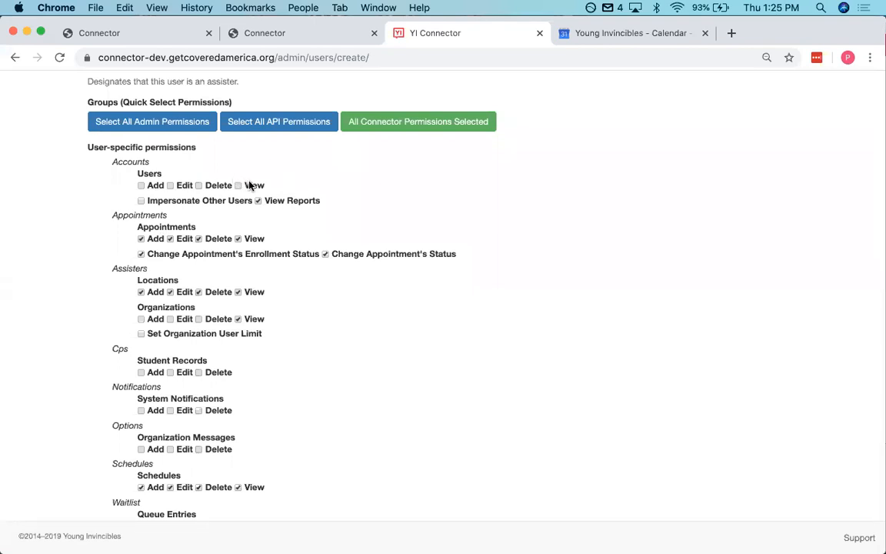
Step: Review the quick-select permission groups and the connector permissions for users, appointments, locations, schedules and waitlist in the new user form
scroll(250, 185, up, 3)
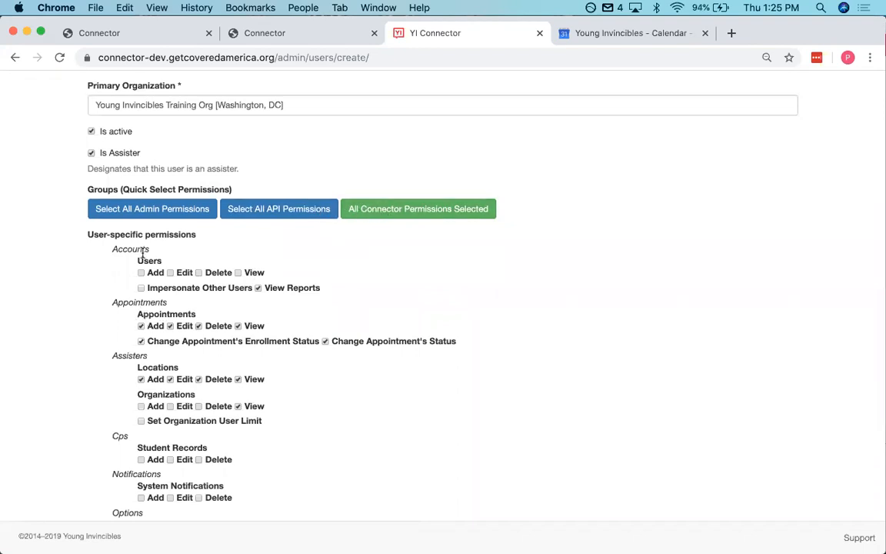
scroll(150, 330, down, 1)
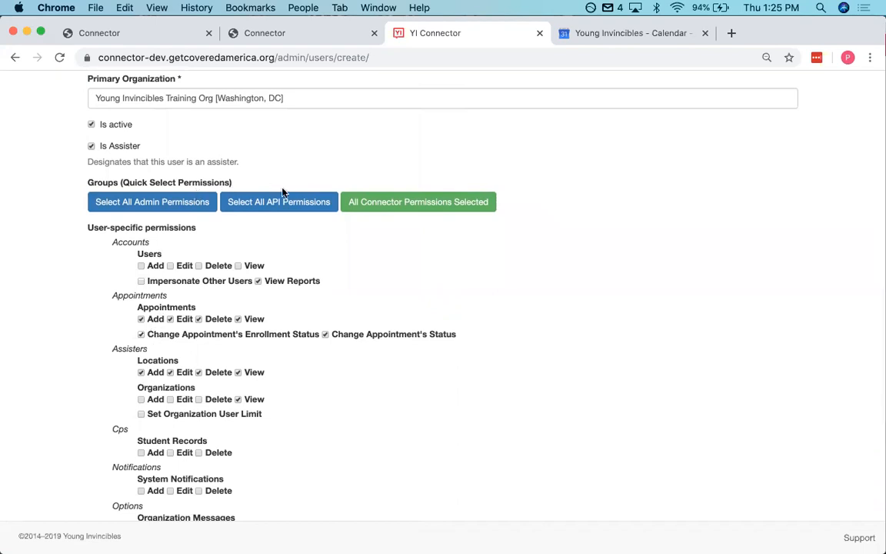
click(383, 209)
click(384, 203)
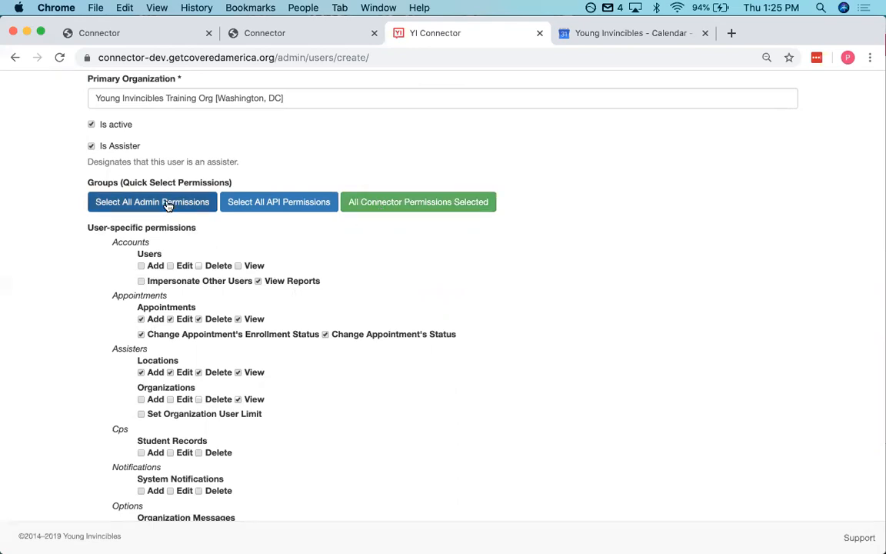
scroll(157, 323, down, 5)
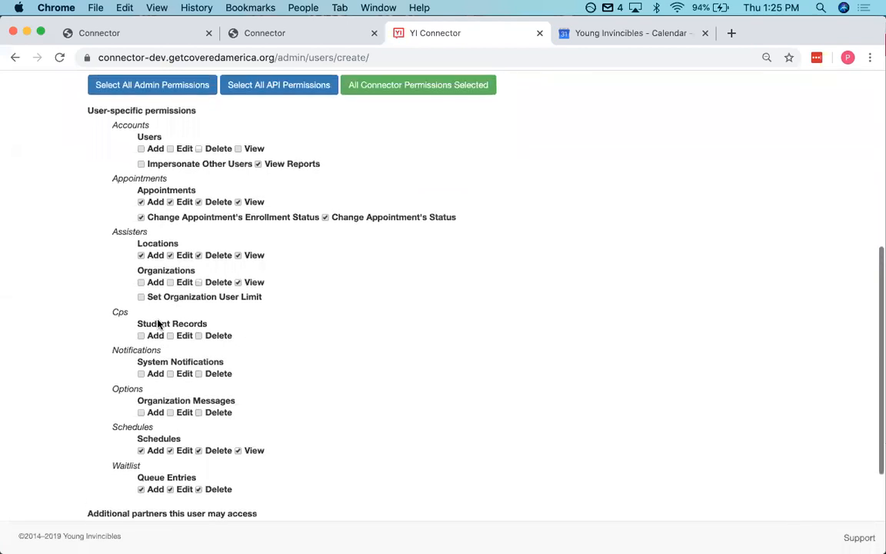
scroll(158, 324, up, 1)
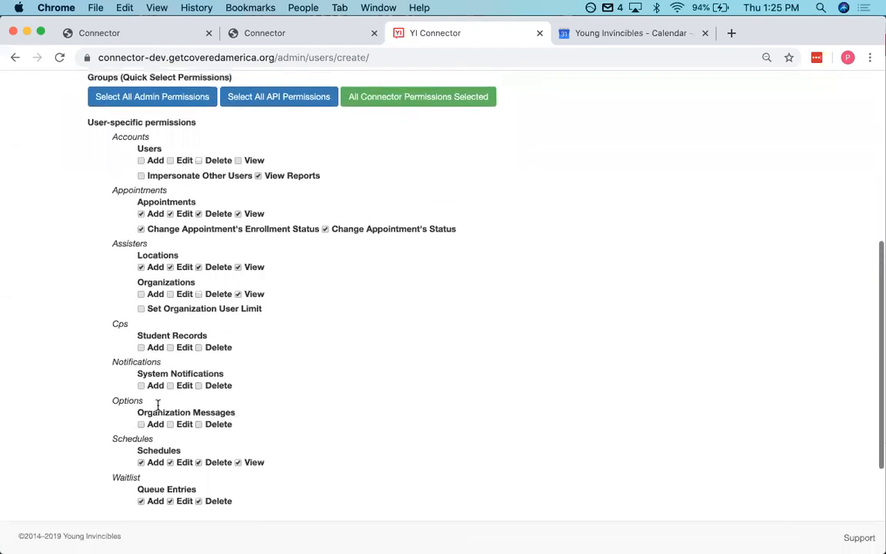
click(157, 464)
click(170, 464)
click(200, 464)
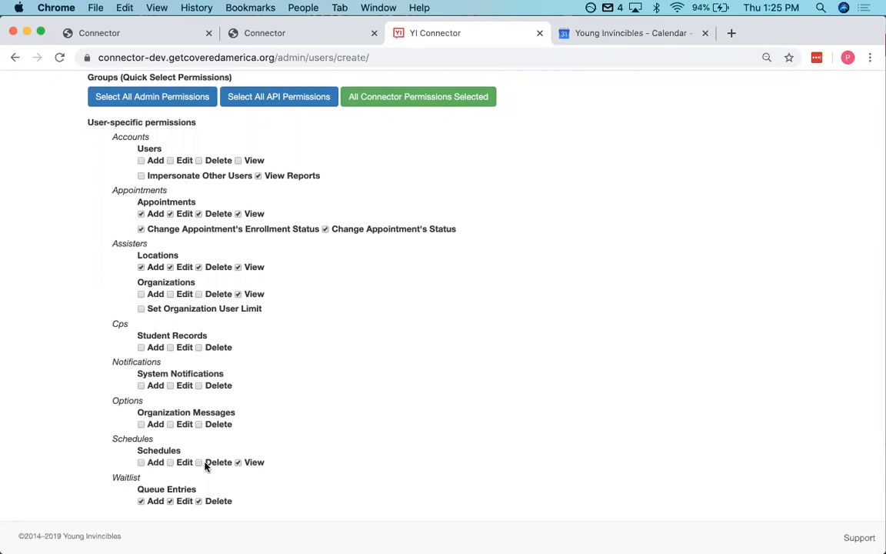
scroll(142, 261, up, 3)
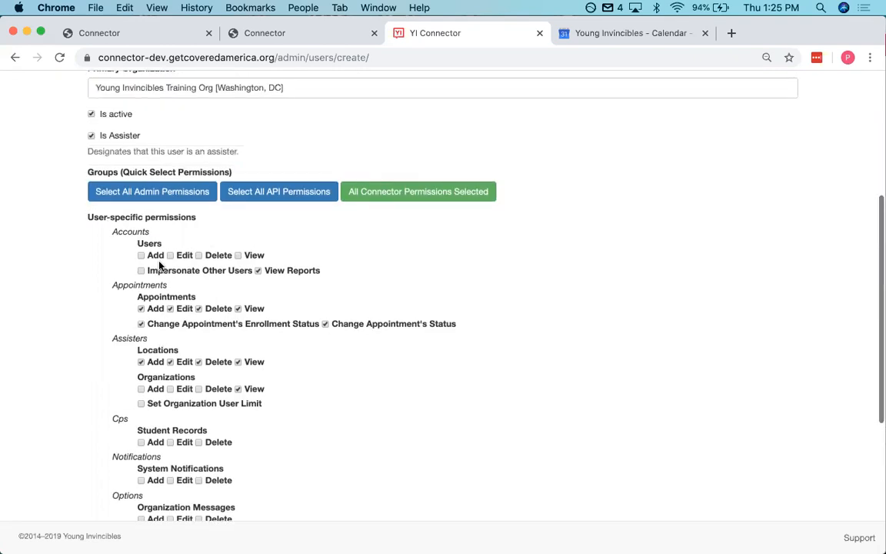
Step: Select all admin permissions for the new user and deselect them again, keeping the connector permissions
click(135, 194)
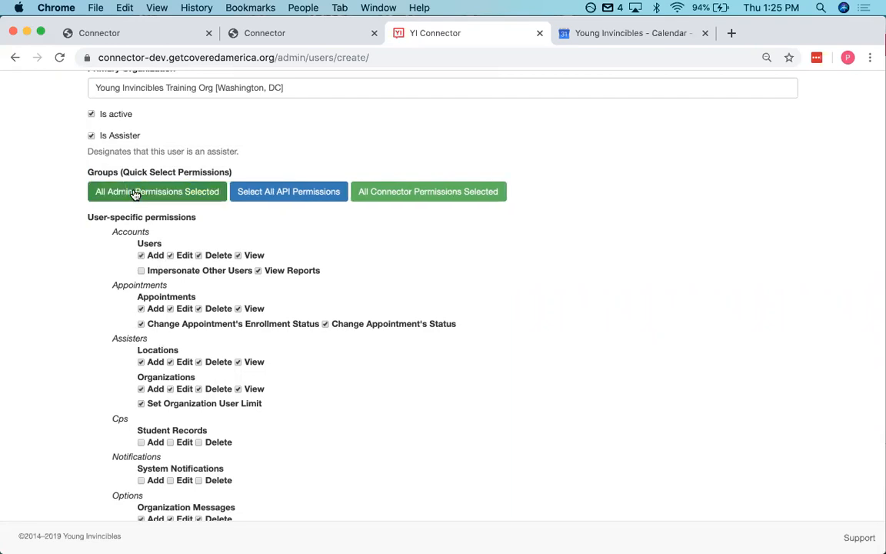
click(134, 193)
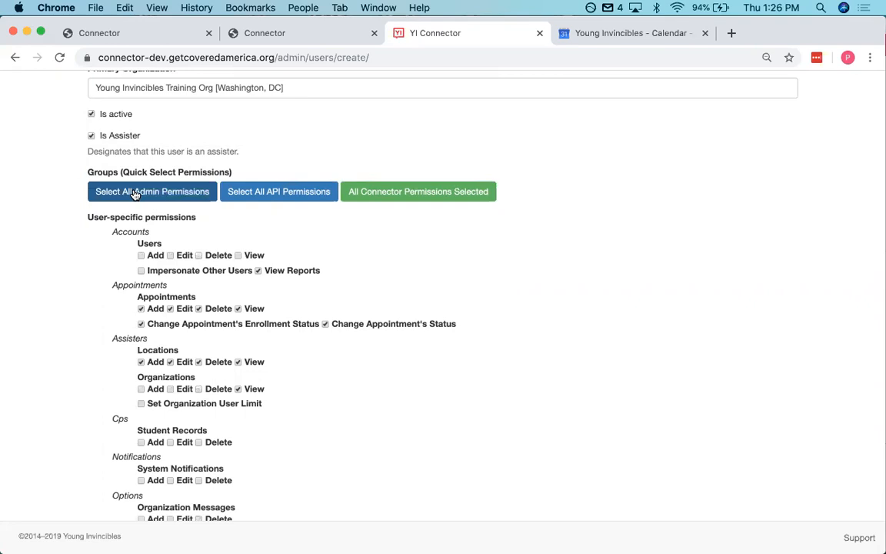
scroll(135, 194, up, 1)
scroll(132, 193, down, 3)
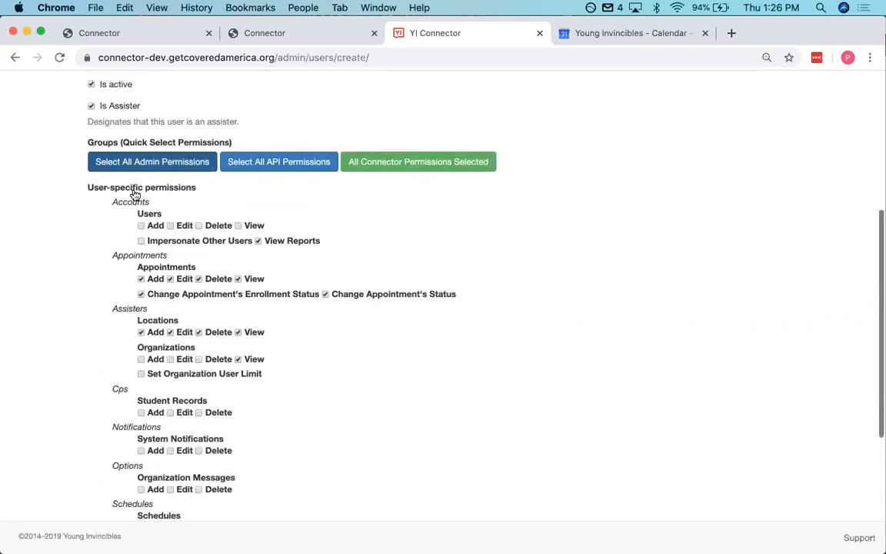
Step: Give the new user additional access to the Waystar Royco location and the Young Invincibles Training Org organization, both in Washington, DC
scroll(132, 192, down, 5)
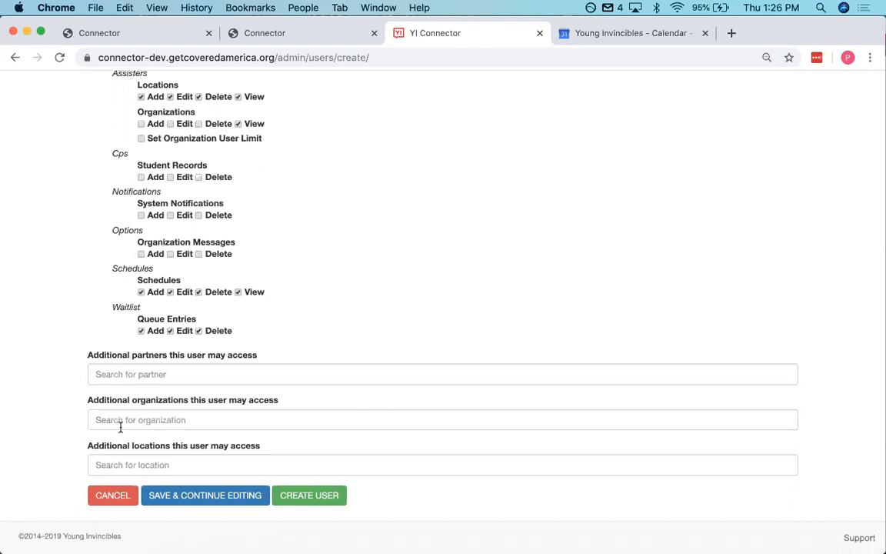
click(122, 465)
text(Ways)
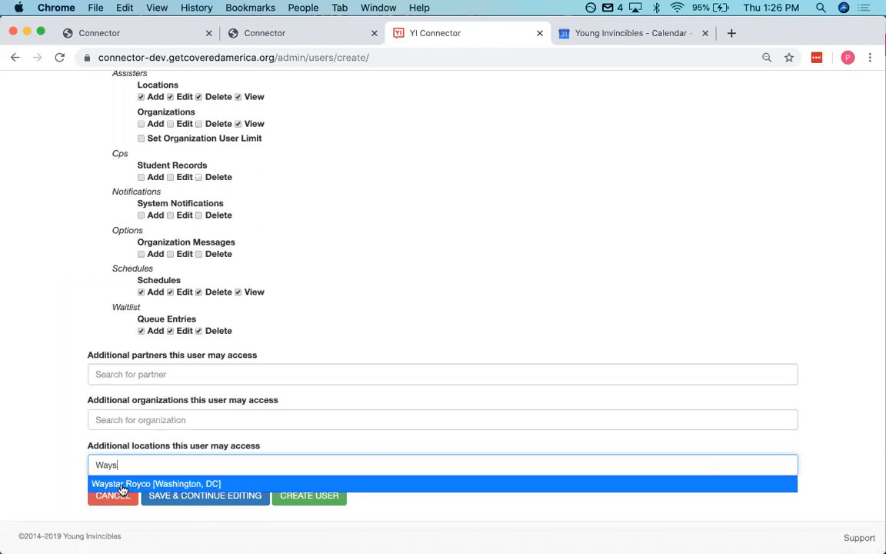
click(120, 484)
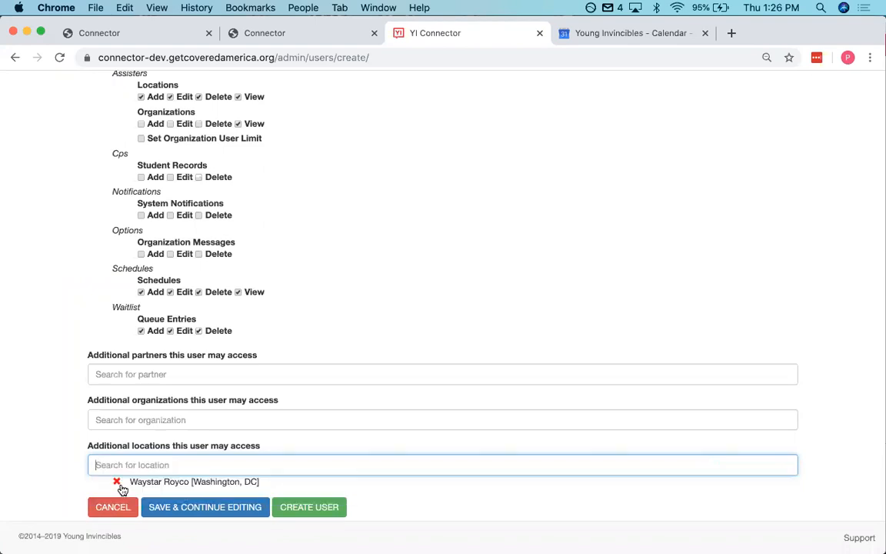
click(130, 419)
text(Young)
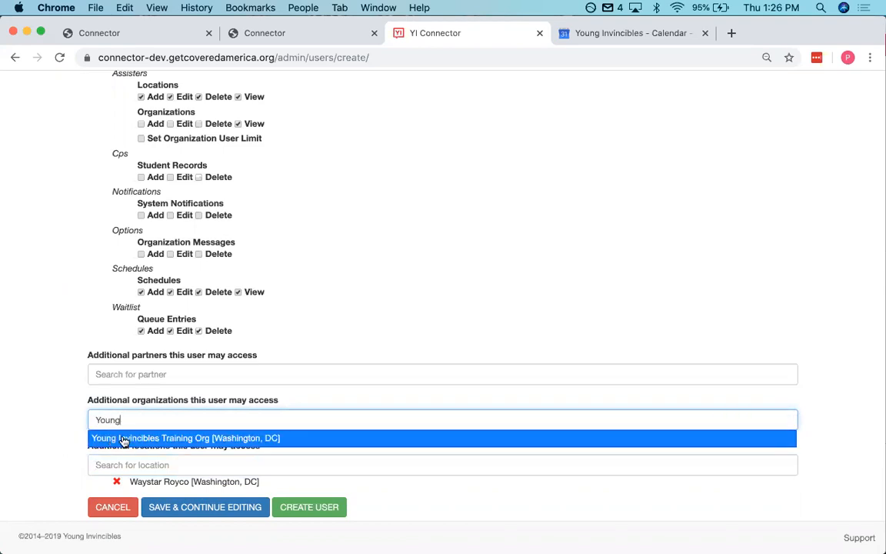
click(123, 439)
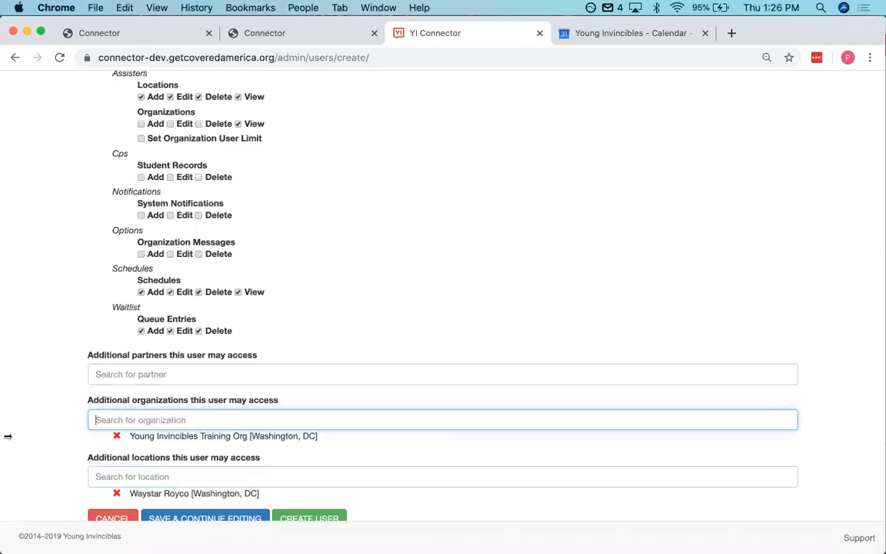
Step: Review the additional access entries and create the new user
scroll(66, 430, down, 2)
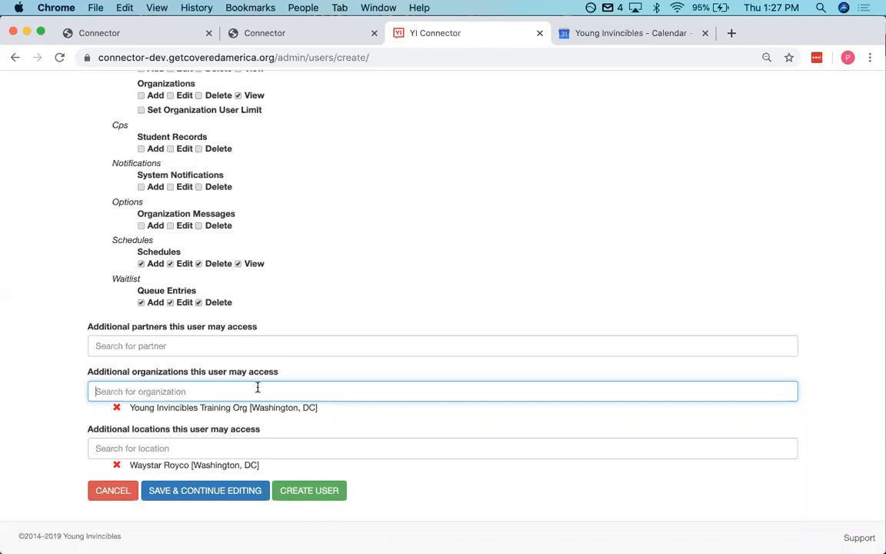
scroll(277, 437, down, 1)
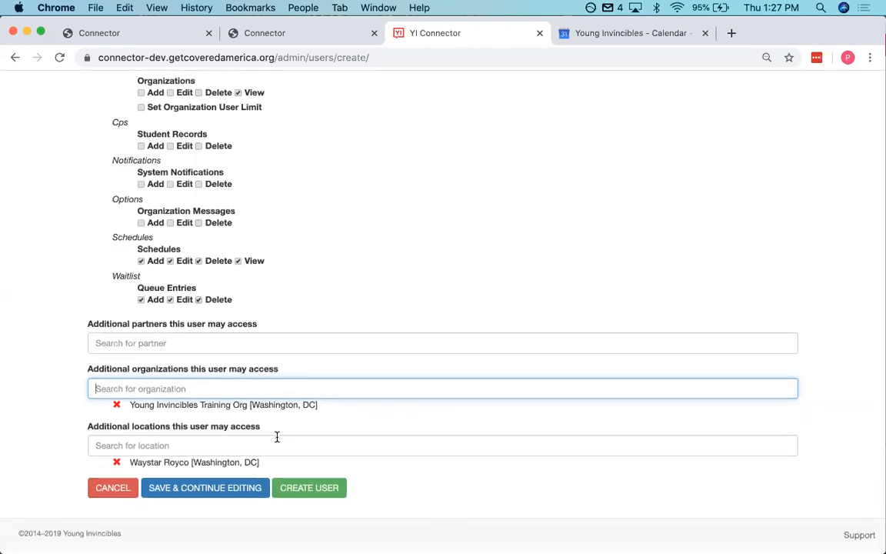
scroll(277, 437, up, 1)
scroll(277, 437, down, 1)
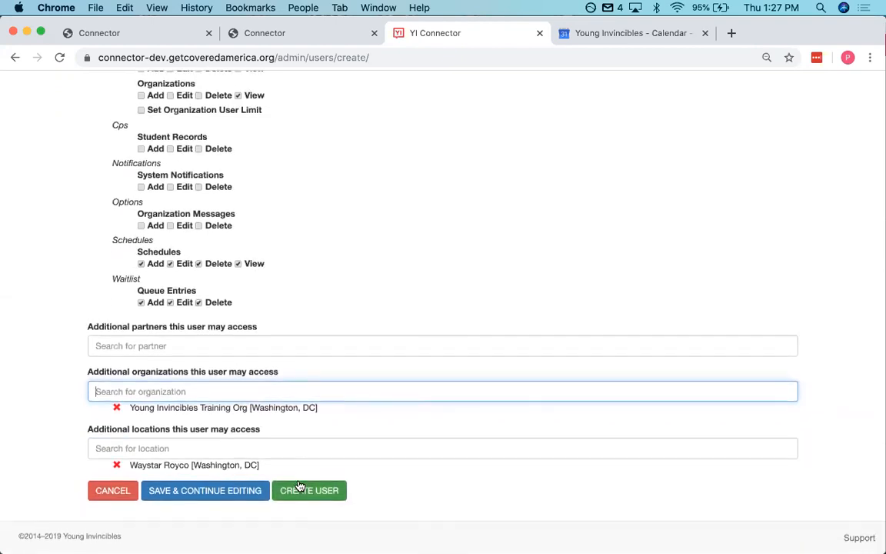
click(299, 489)
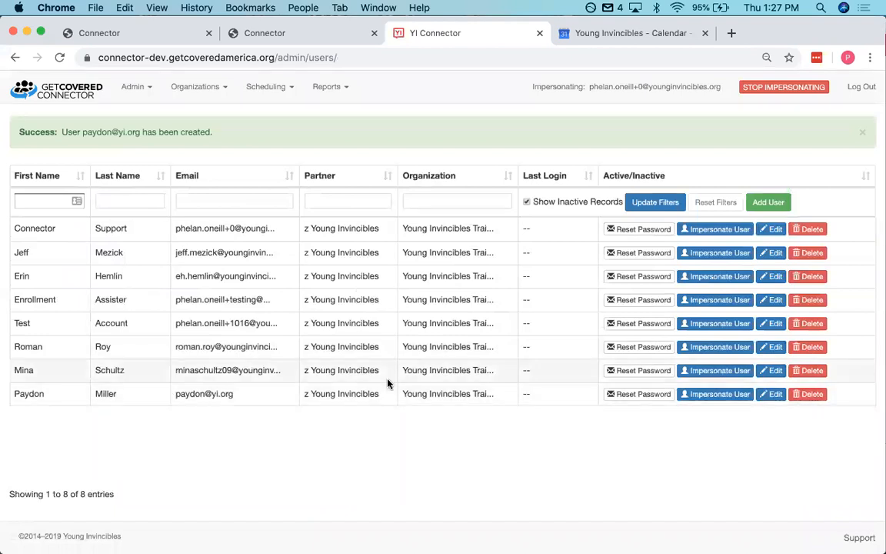
click(249, 197)
click(43, 197)
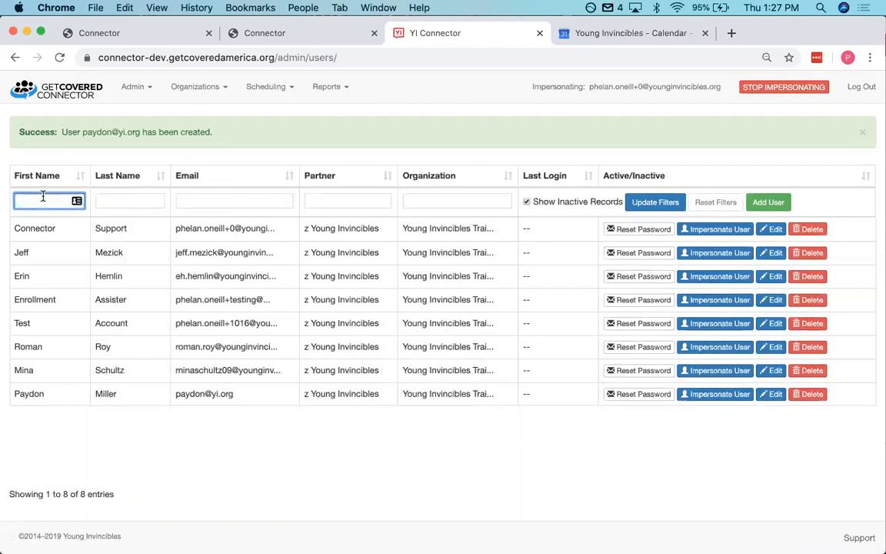
click(231, 200)
text(@younginvincibles.org)
key(Return)
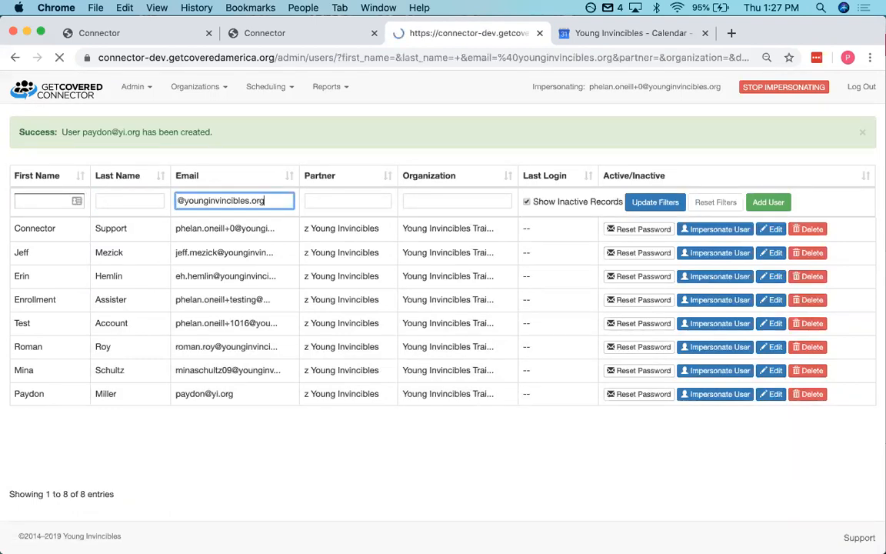
Step: Replace the email filter with a user's first name, apply it, and reset the filters to restore the full list
triple_click(249, 154)
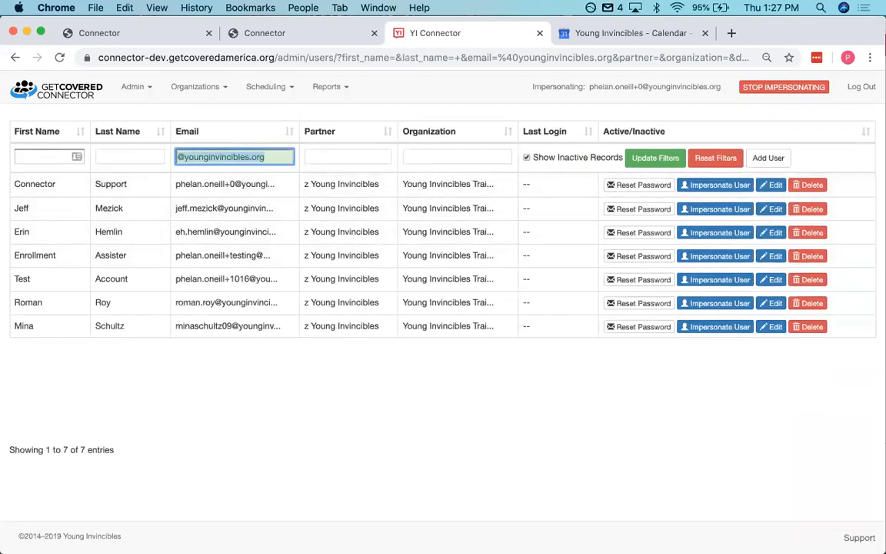
key(BackSpace)
click(25, 156)
text(Mina)
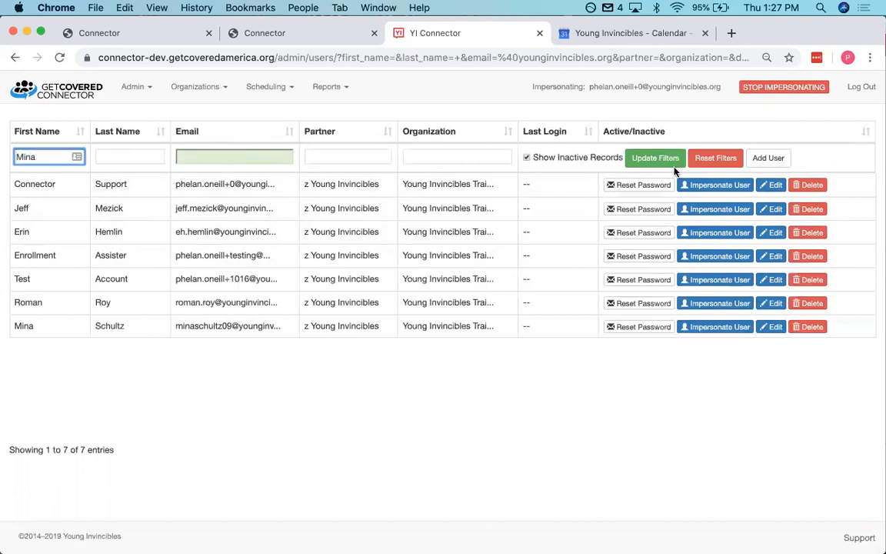
click(655, 160)
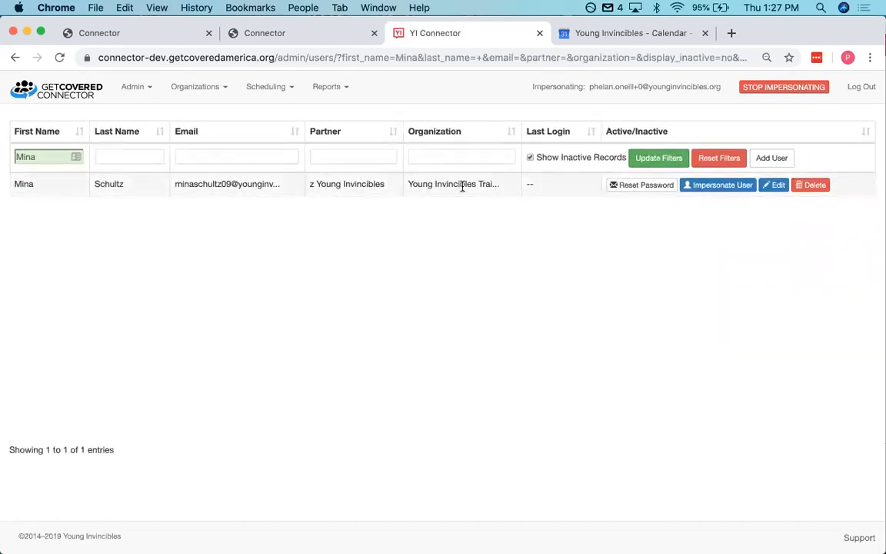
click(708, 163)
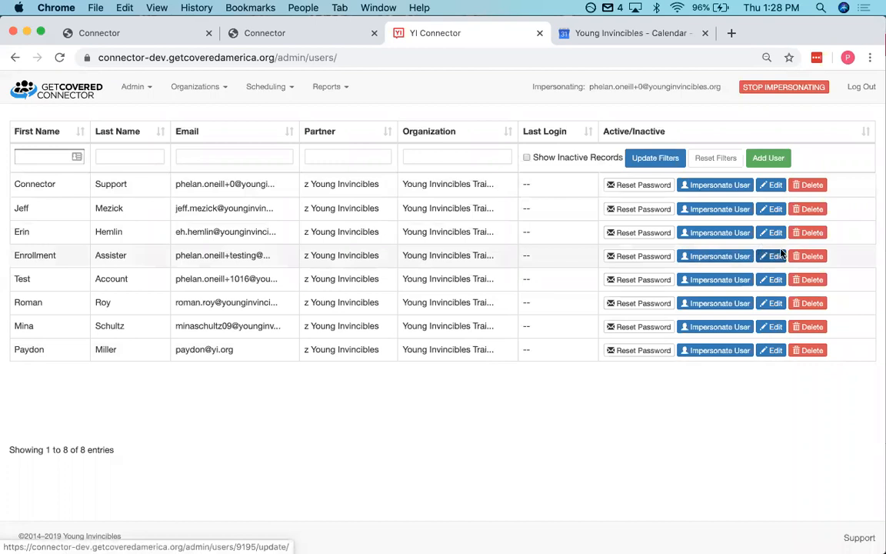
Step: Delete the newly created user and refresh the list with inactive records hidden
click(805, 352)
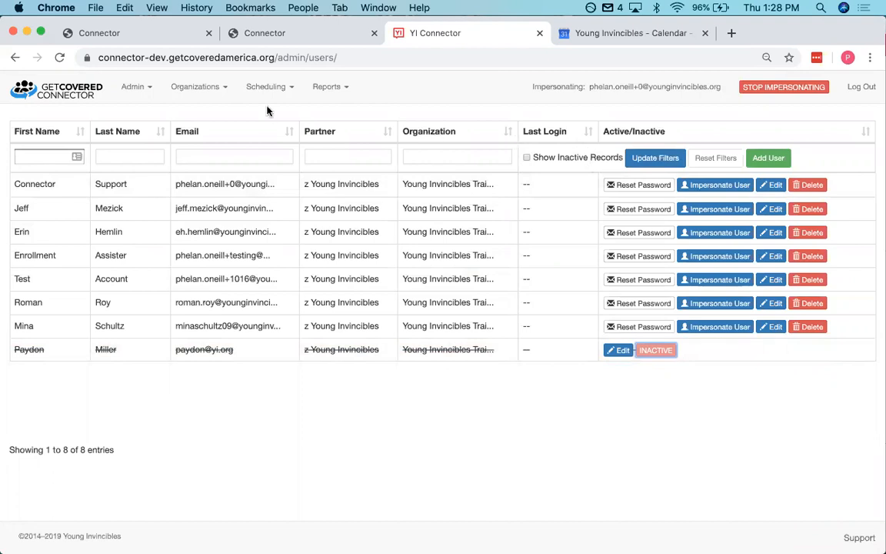
click(59, 58)
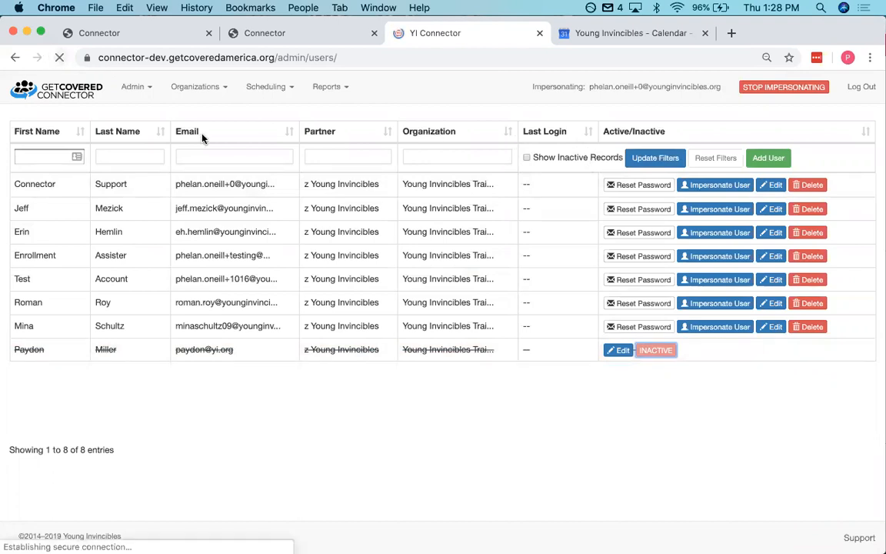
click(526, 157)
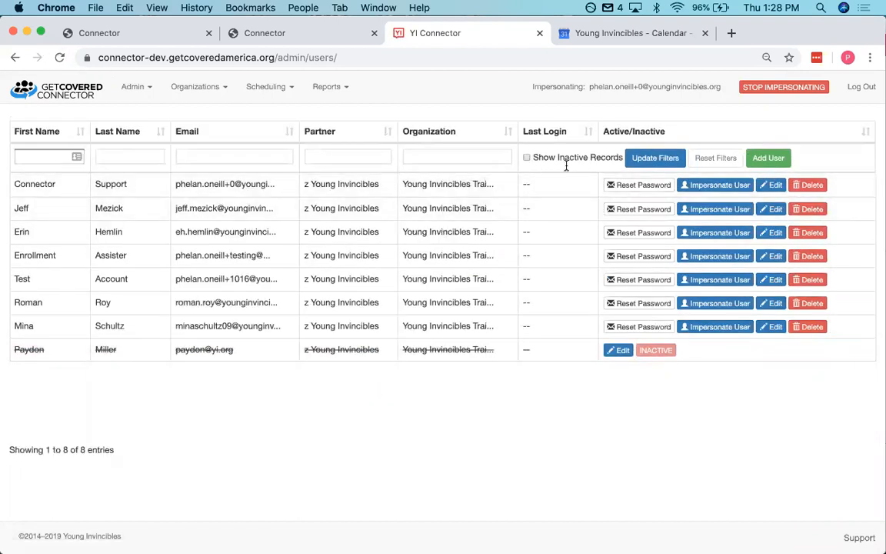
click(643, 161)
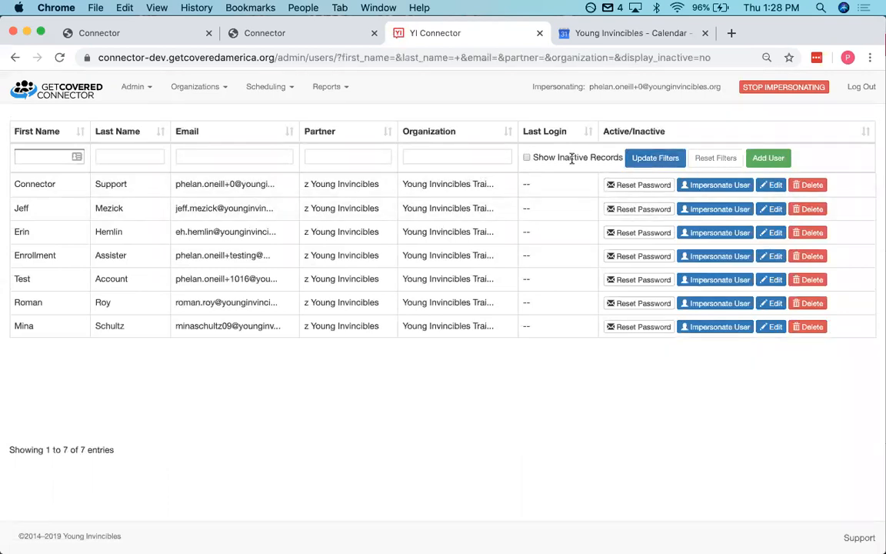
Step: Show inactive records again and reactivate the deleted user by editing and updating the user's record
click(528, 160)
click(655, 162)
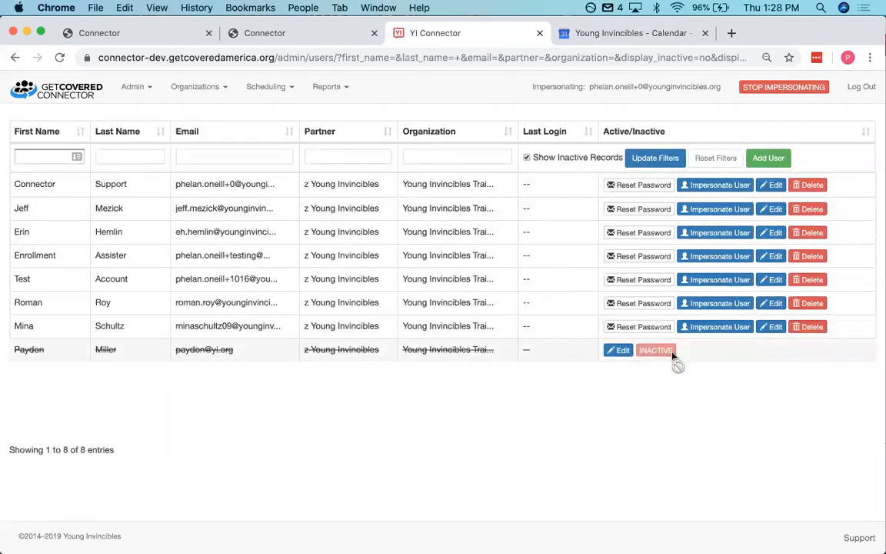
click(622, 351)
click(92, 374)
scroll(98, 377, down, 15)
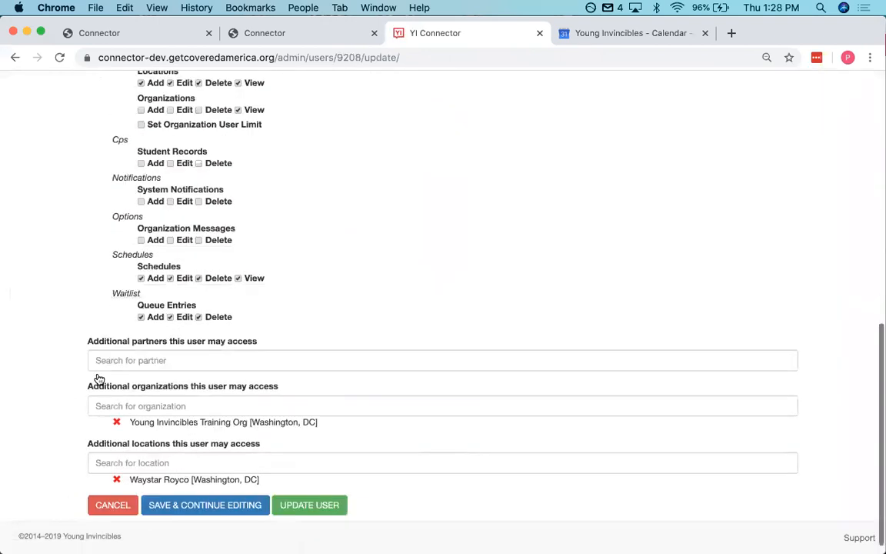
click(305, 496)
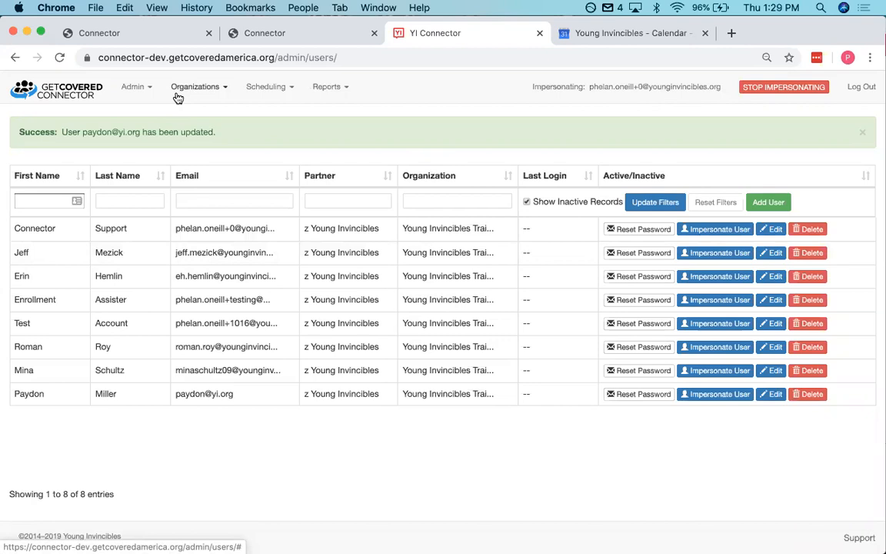
Step: Switch to the Keogh Health Connection appointment page and highlight the assister line and the location's name, address and phone number
click(265, 33)
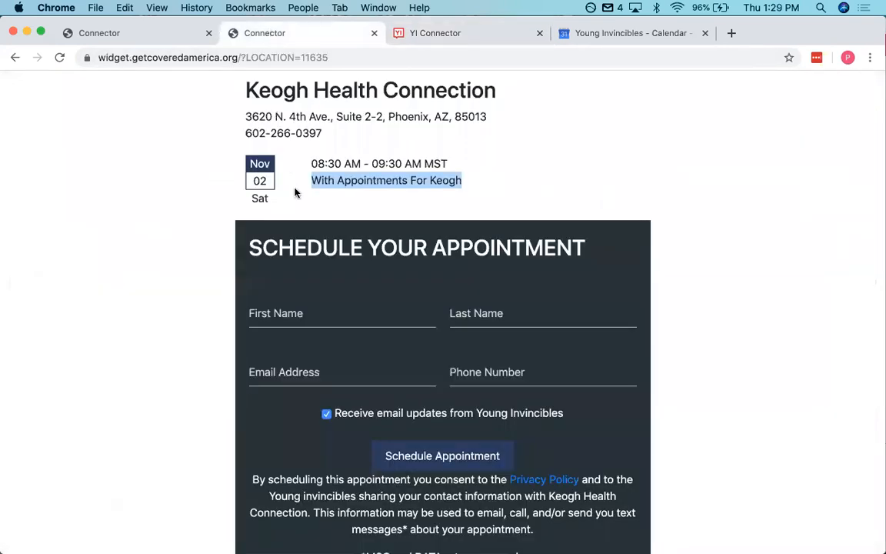
triple_click(355, 180)
triple_click(356, 181)
drag(247, 89, 356, 133)
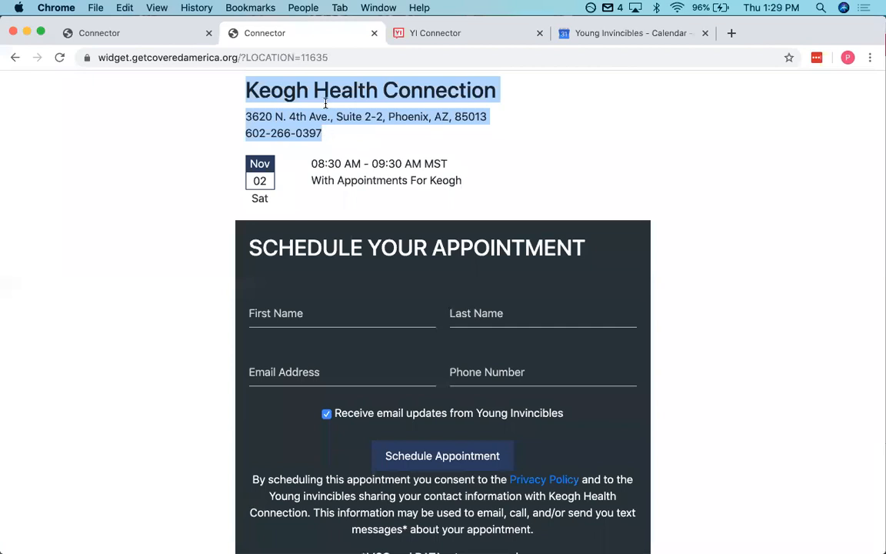
Step: Return to the YI Connector admin site and open the list of locations
click(434, 33)
click(201, 87)
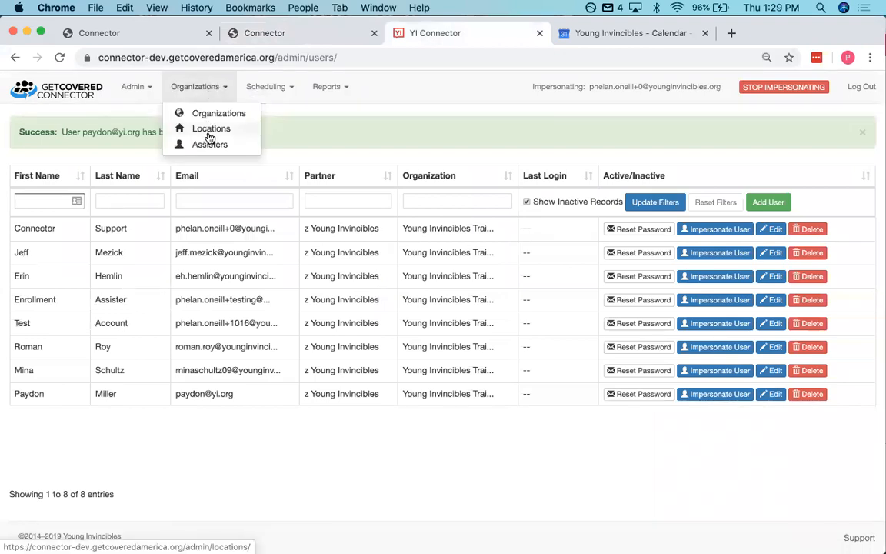
click(209, 131)
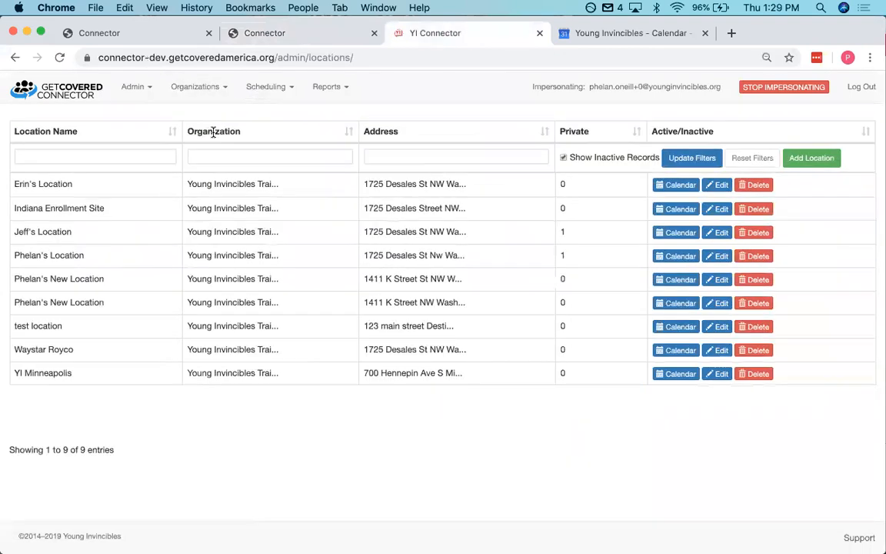
Step: Start a new location named YI North and assign it to Young Invincibles Training Org [Washington, DC]
click(810, 159)
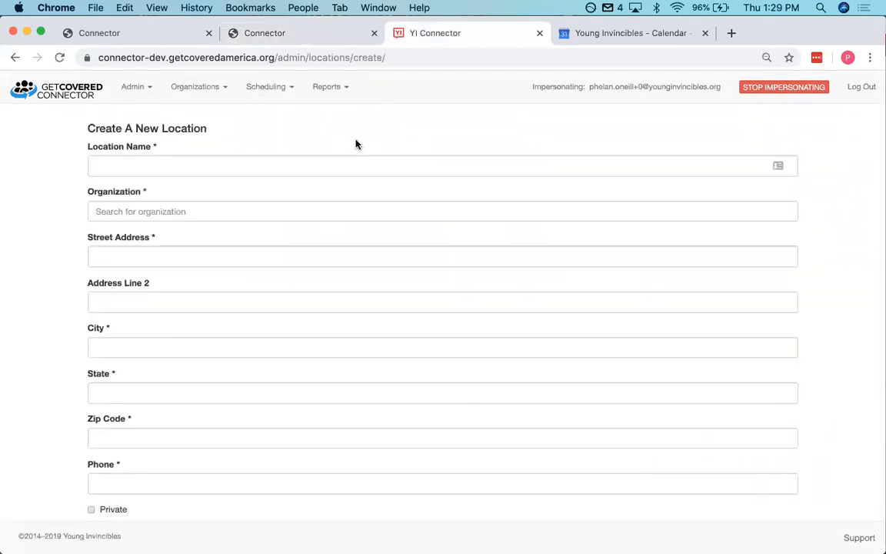
click(310, 164)
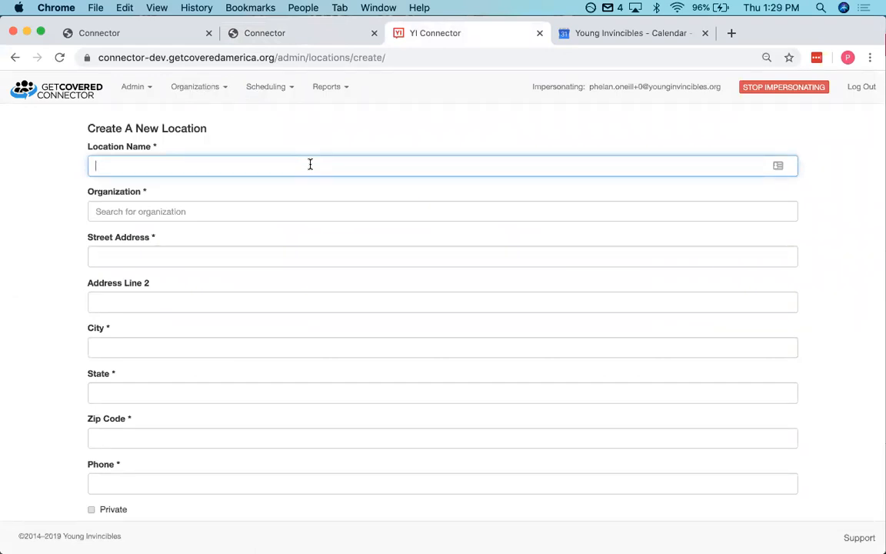
text(YI NOr)
key(BackSpace)
key(BackSpace)
text(orth)
key(Tab)
text(Young)
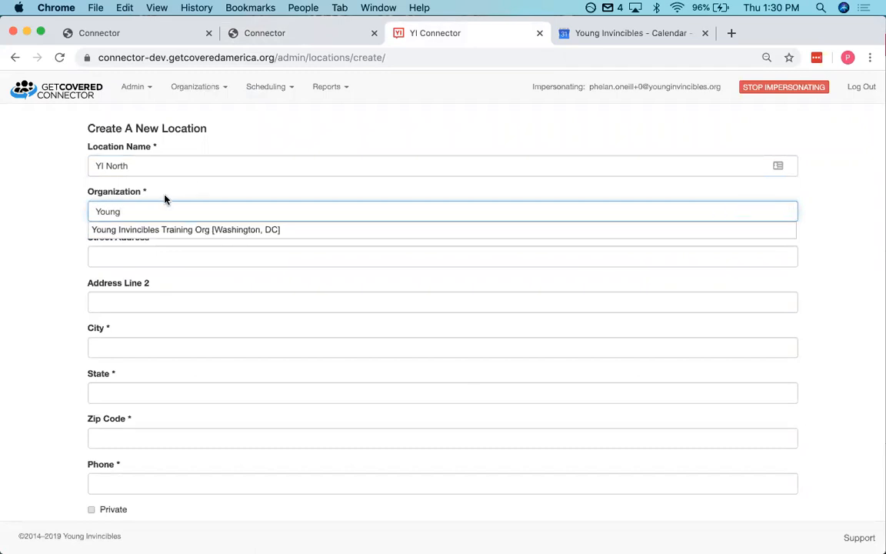
click(162, 230)
Step: Fill in the new location's street address, city, state and zip code, leaving the second address line empty
click(159, 257)
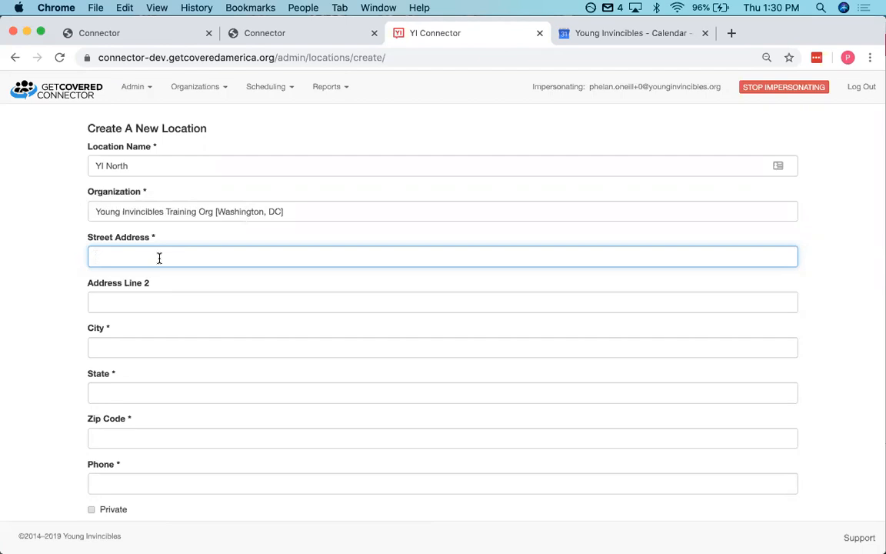
key(Tab)
key(Tab)
text(Minneapolis)
key(Tab)
text(MN)
key(Tab)
text(55403)
Step: Enter the new location's phone number
key(Tab)
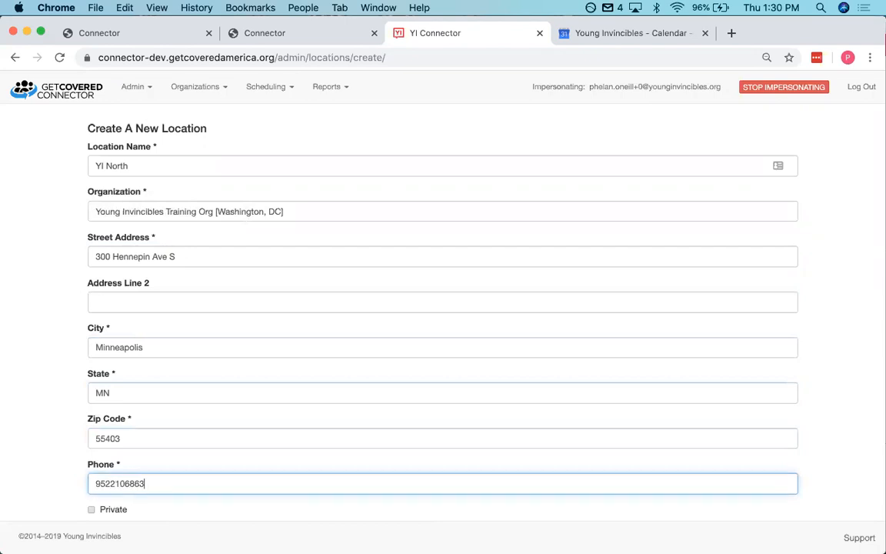
Step: Highlight the street address, city, state, zip code and phone fields of the new location form
scroll(75, 311, down, 2)
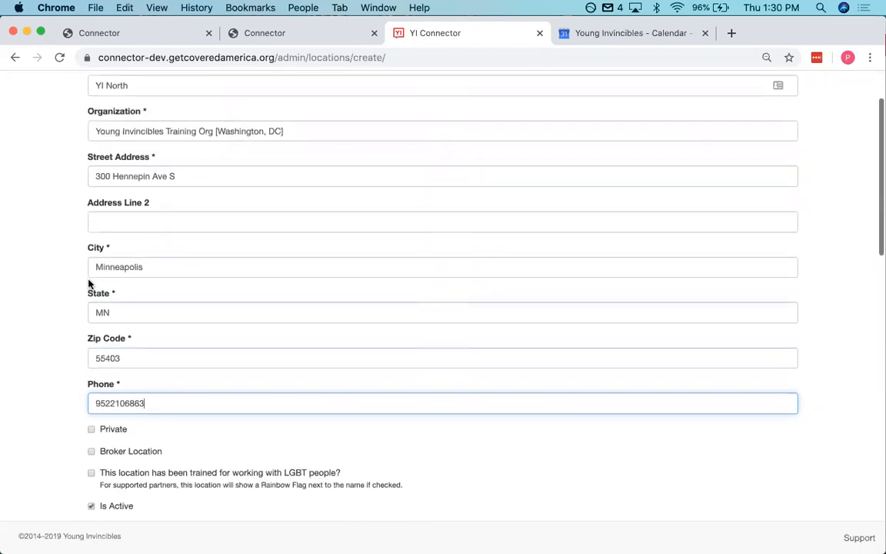
drag(89, 157, 154, 166)
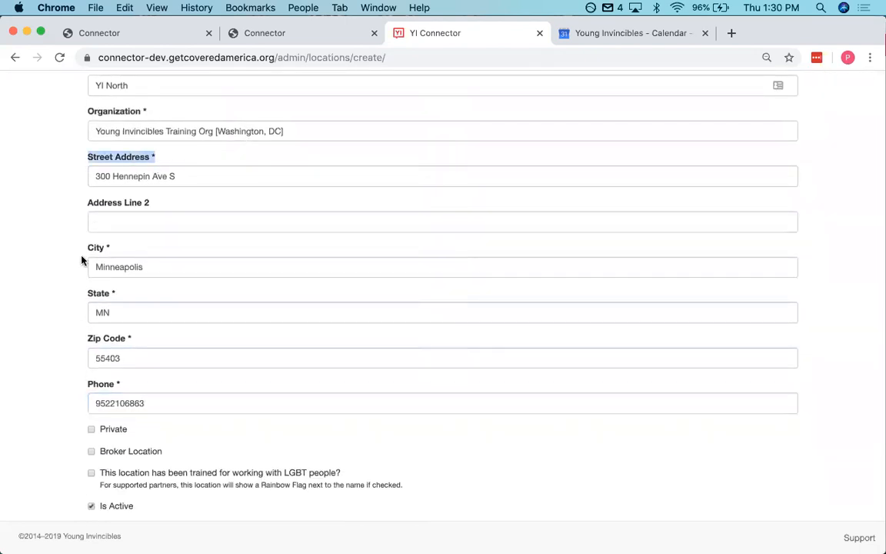
drag(83, 251, 123, 352)
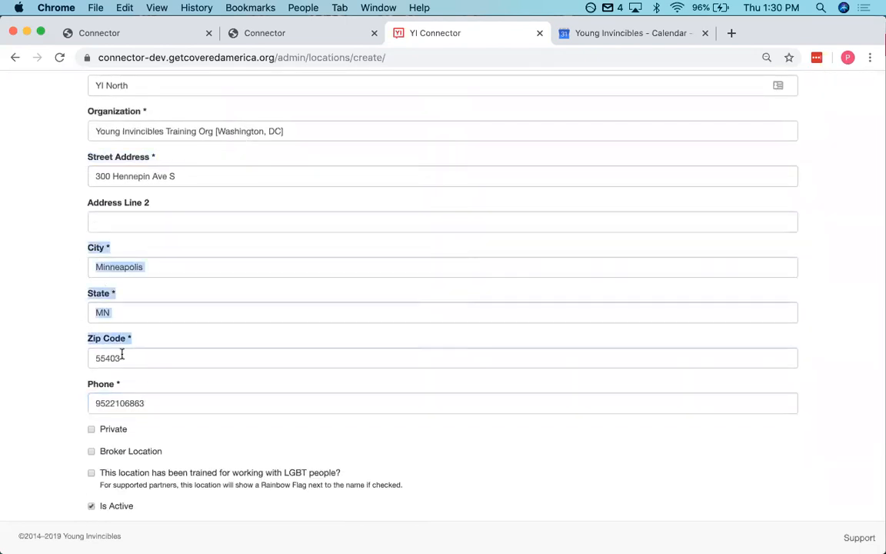
double_click(94, 386)
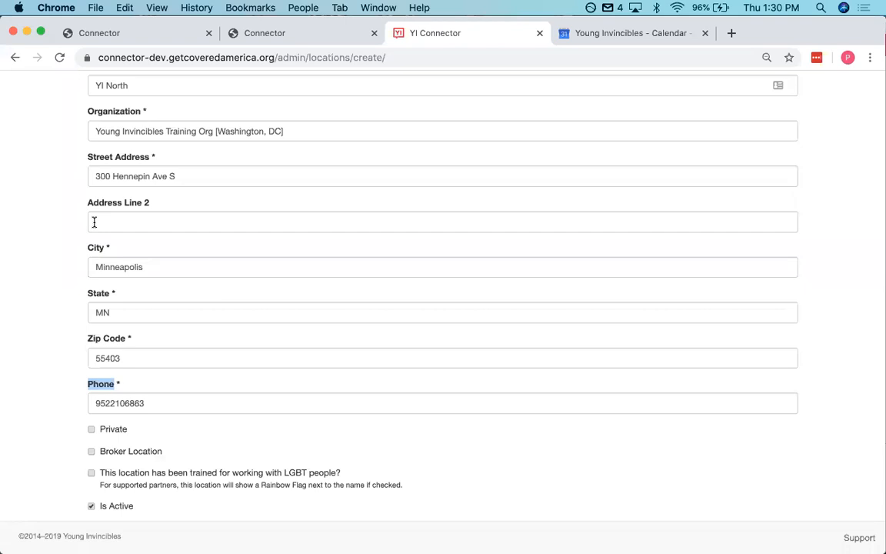
click(52, 250)
scroll(52, 250, down, 1)
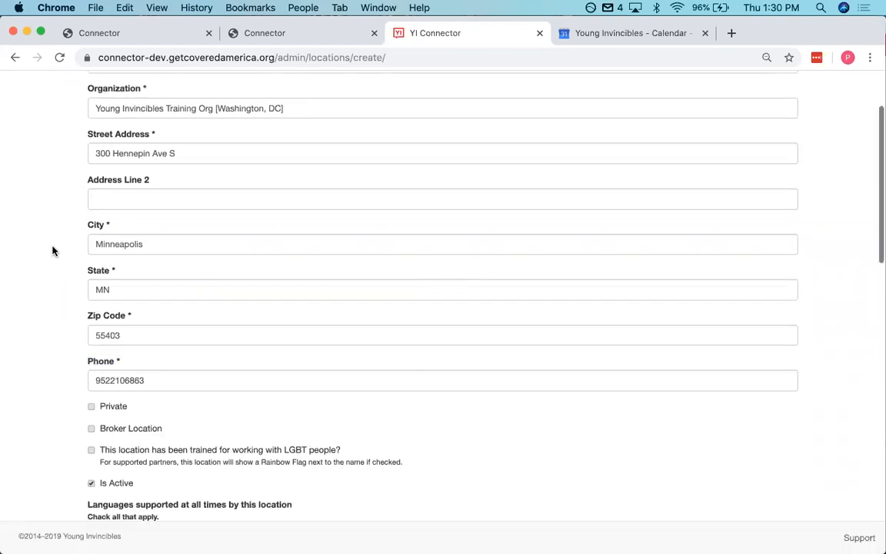
Step: Switch to the Keogh Health Connection appointment page and highlight its location name, address and phone number
click(269, 37)
click(279, 116)
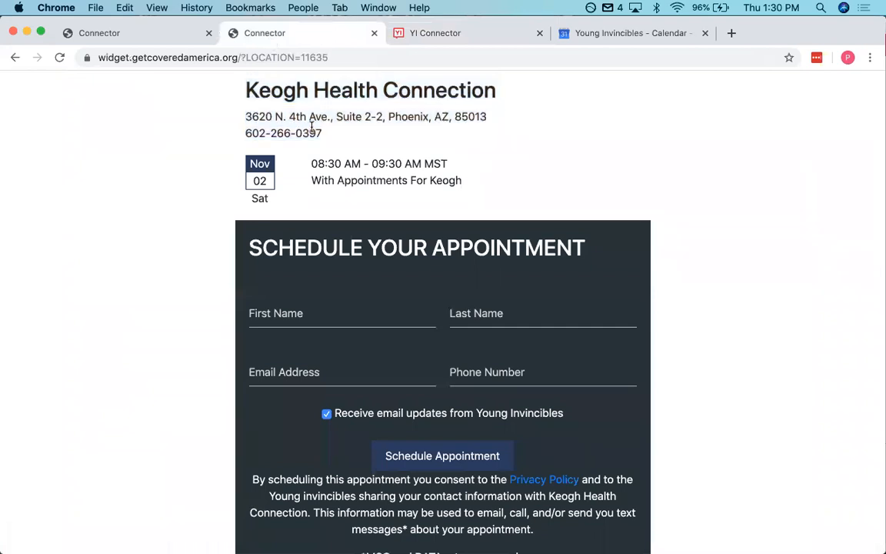
triple_click(277, 86)
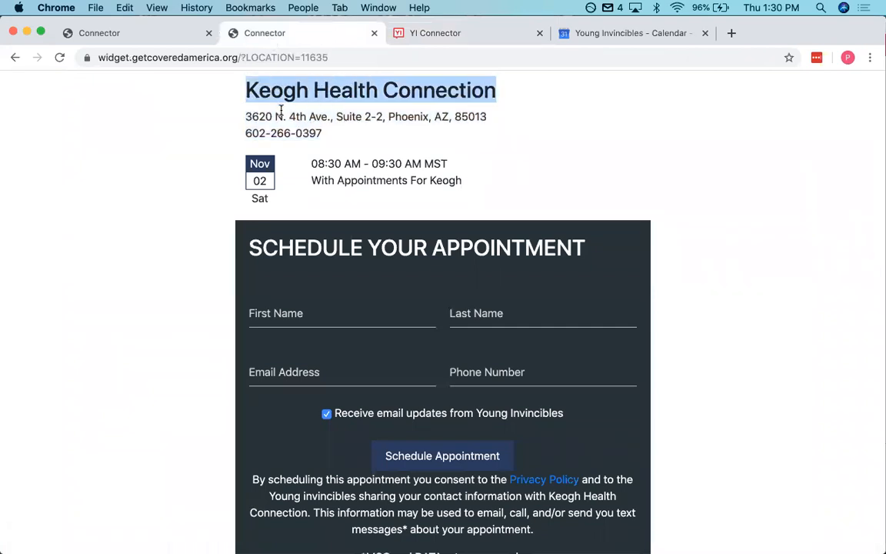
triple_click(254, 115)
triple_click(254, 133)
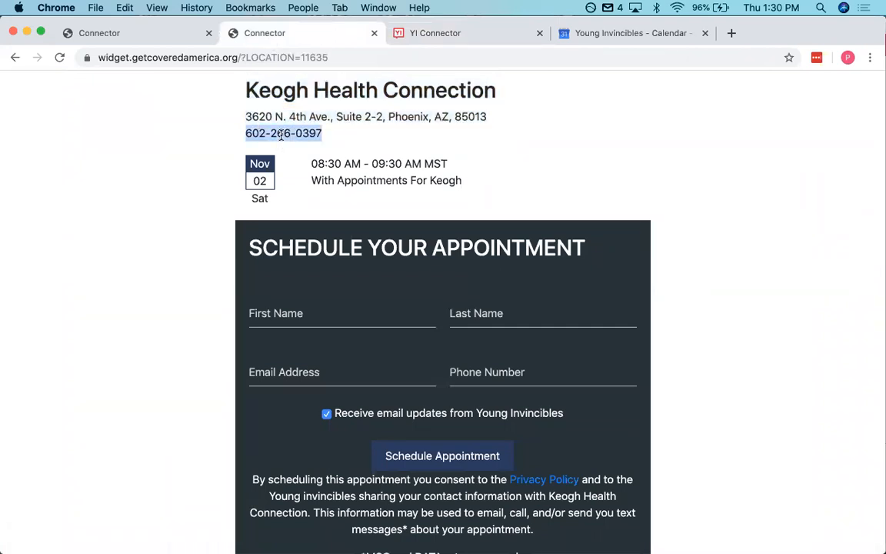
Step: Return to the new location form and review the Private, Broker Location and LGBT training options
click(453, 36)
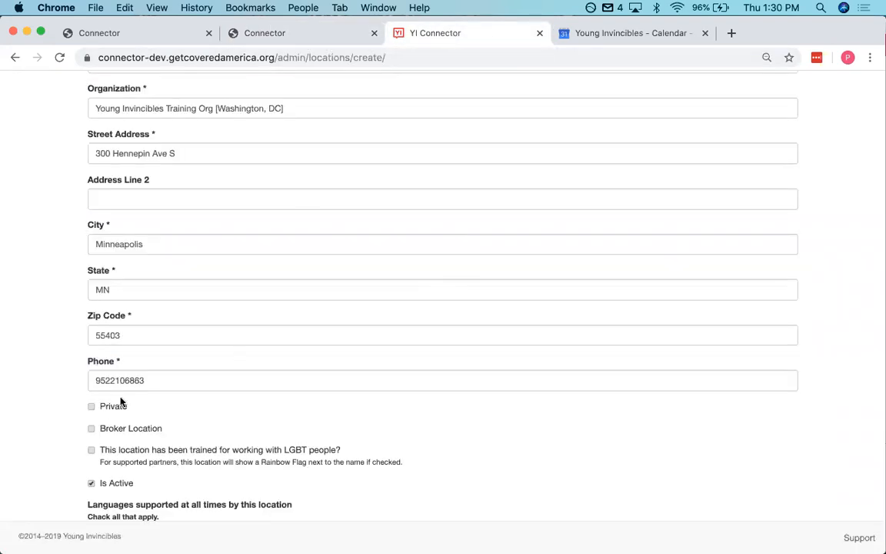
scroll(113, 408, down, 2)
scroll(110, 408, down, 1)
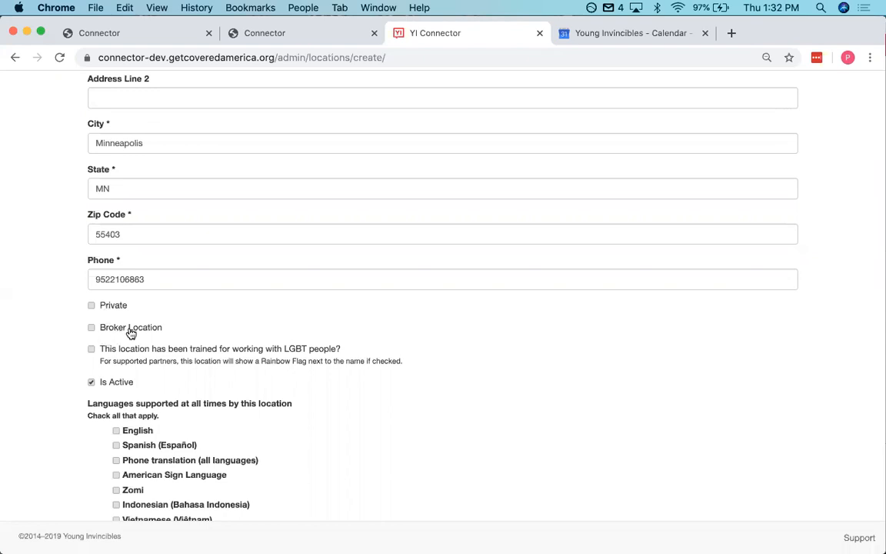
scroll(131, 333, down, 1)
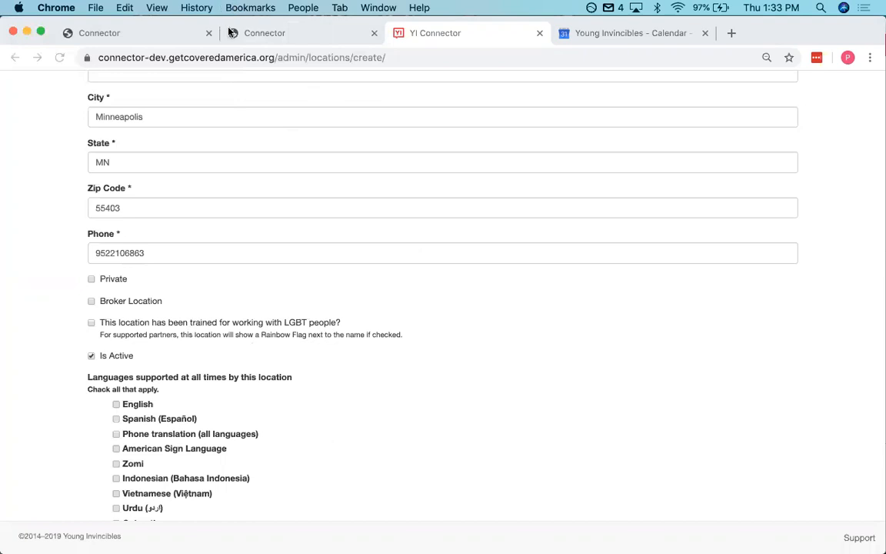
Step: In the public Connector widget, go back to the location results and highlight NOAH Midtown Health Center with its rainbow flag
click(168, 39)
scroll(215, 115, up, 10)
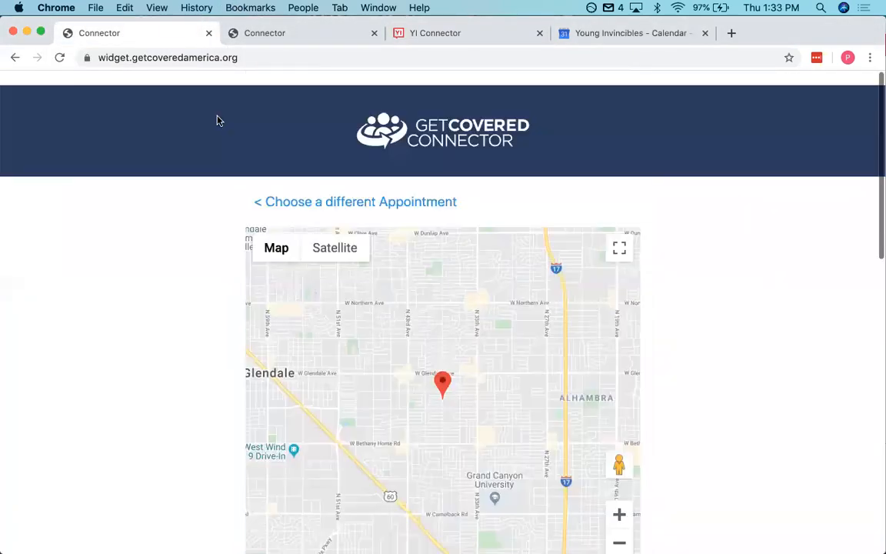
click(281, 192)
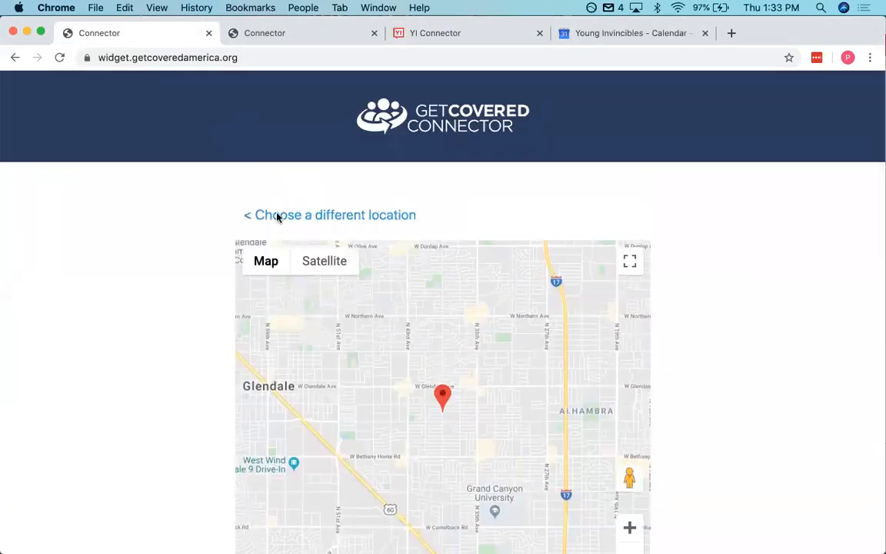
click(278, 214)
scroll(156, 370, down, 6)
scroll(156, 370, up, 1)
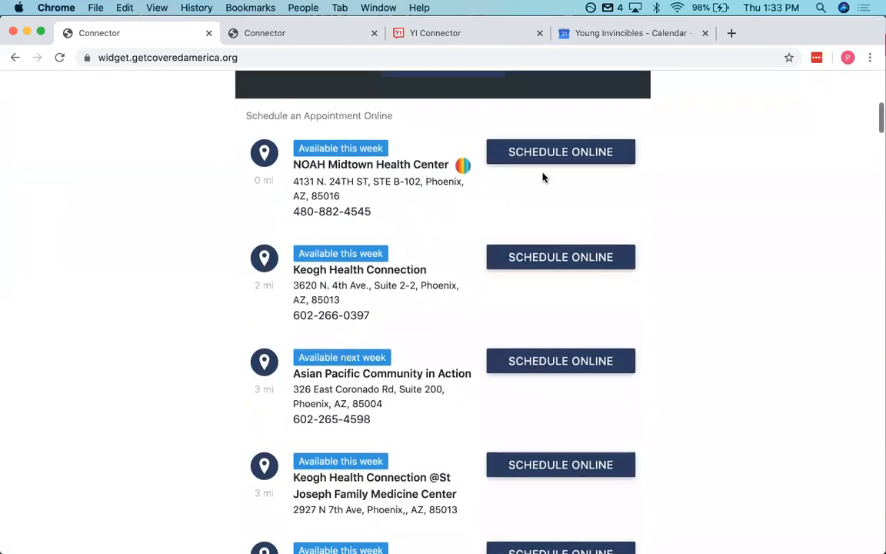
triple_click(397, 162)
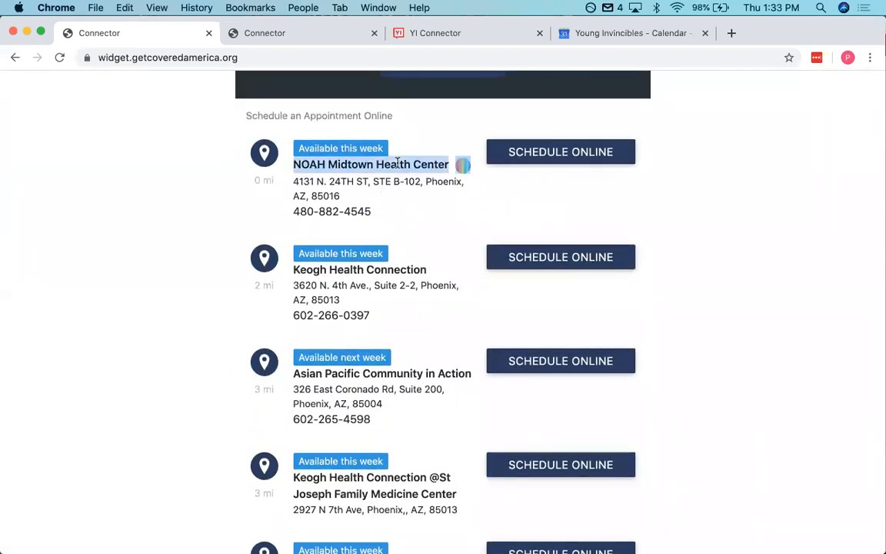
click(417, 150)
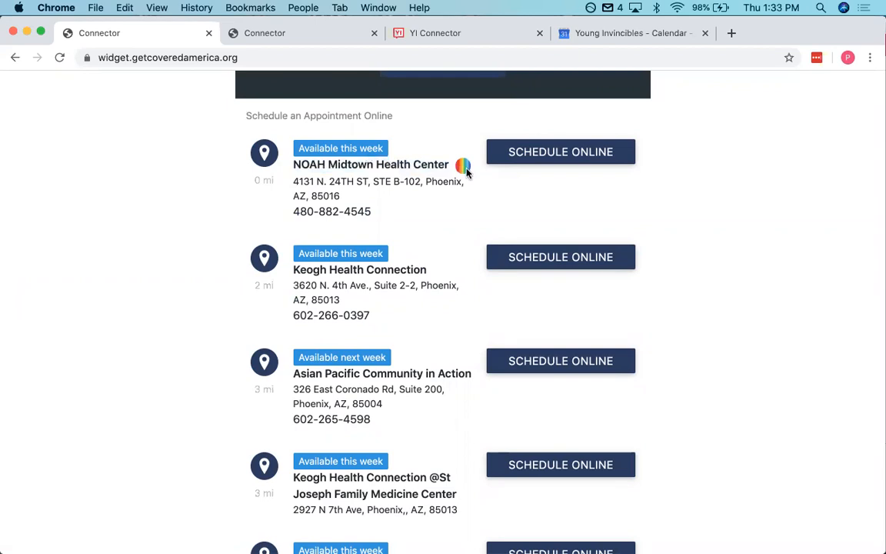
Step: Return to the new location form, mark Spanish as a supported language and create the location
click(475, 35)
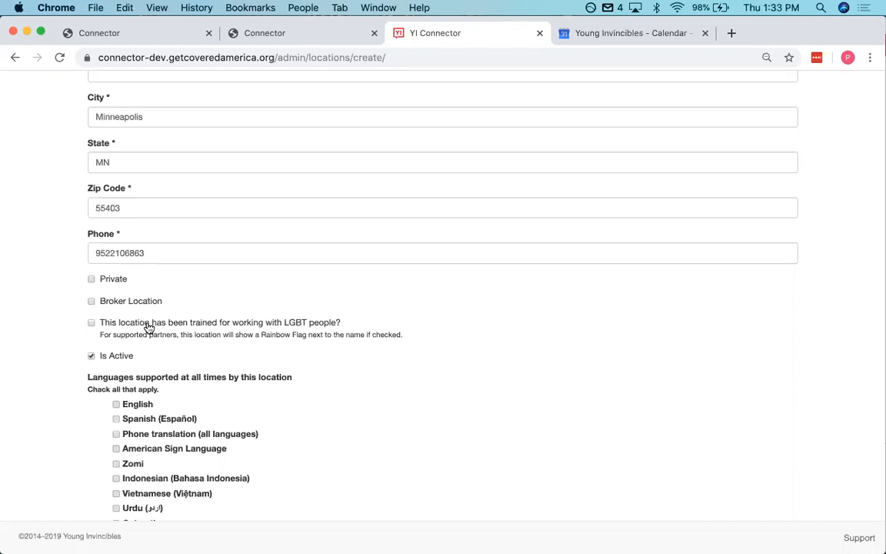
scroll(148, 327, down, 5)
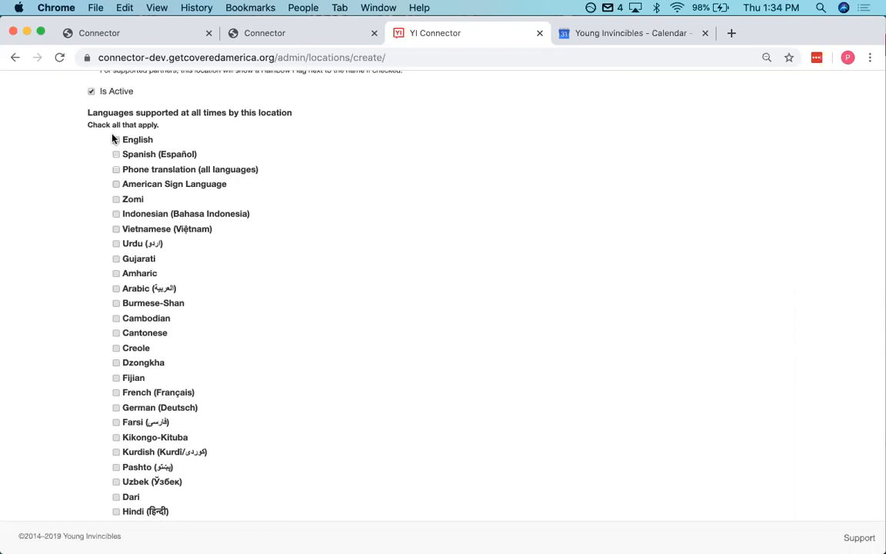
click(115, 156)
scroll(144, 144, down, 12)
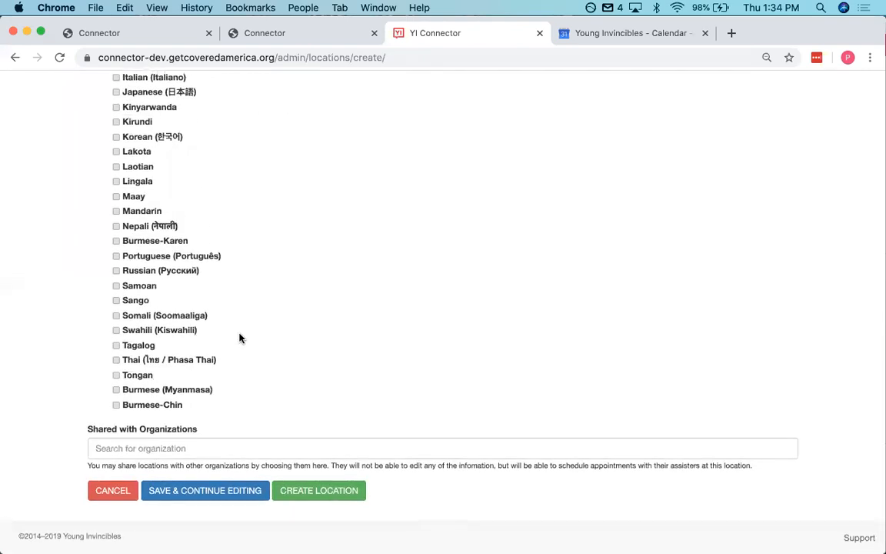
click(314, 492)
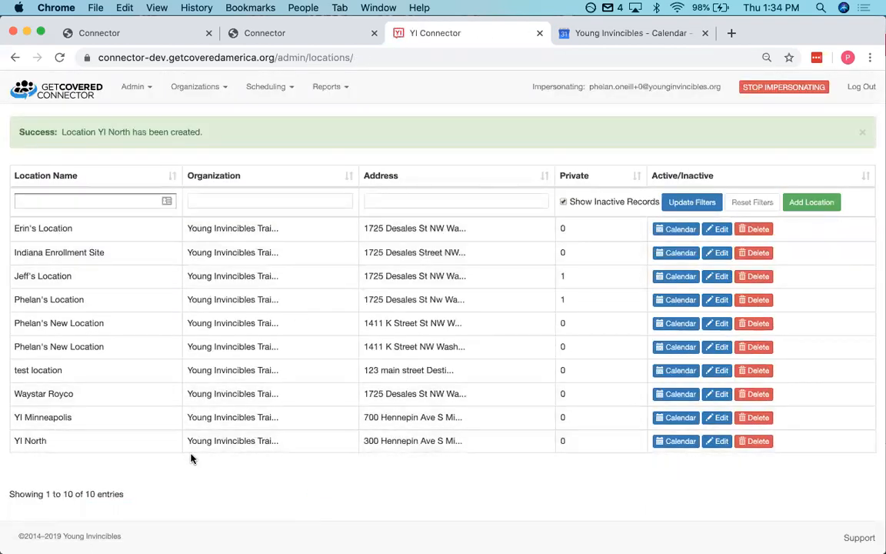
Step: On the Keogh Health Connection appointment page, highlight the location details, the assister name and the appointment time
mouse_move(305, 543)
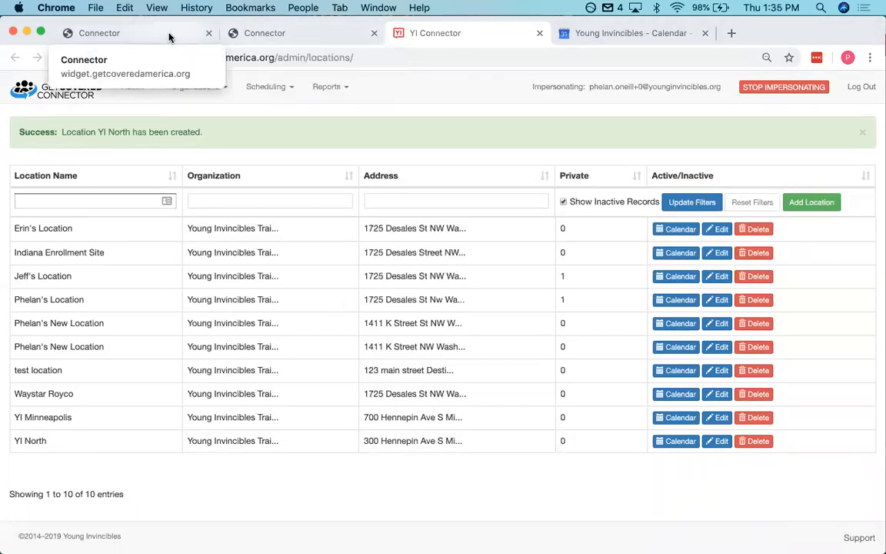
click(248, 32)
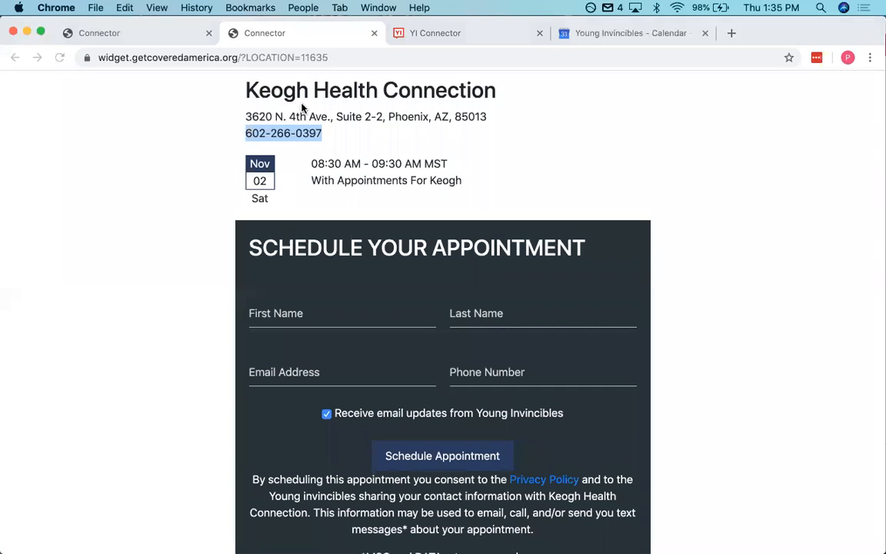
scroll(301, 106, up, 3)
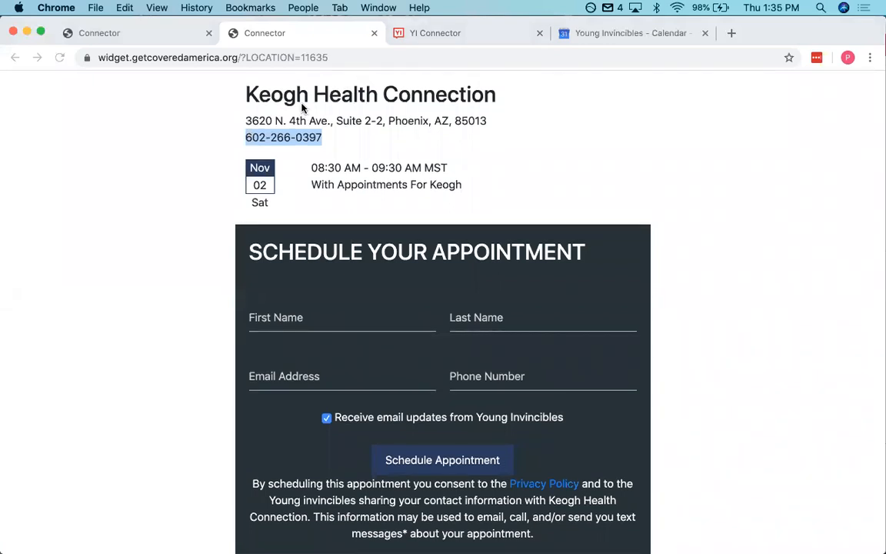
drag(369, 208, 292, 174)
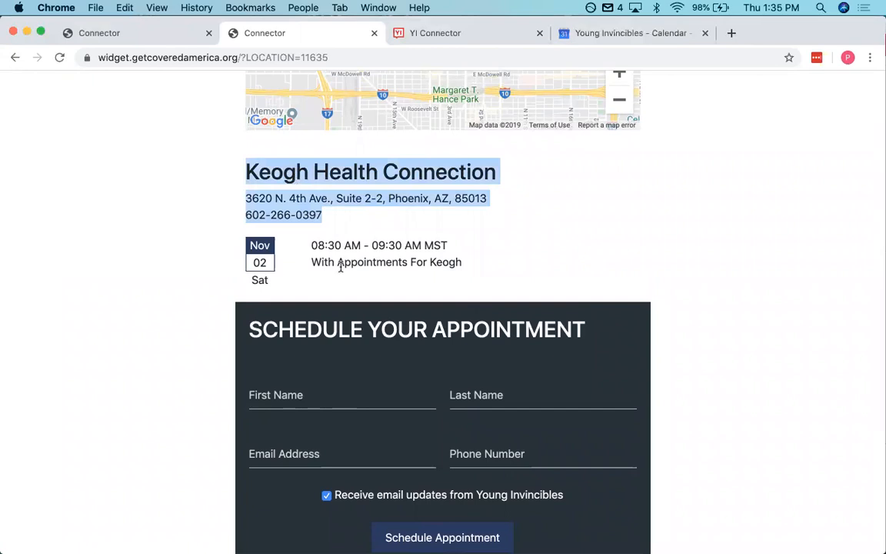
click(287, 261)
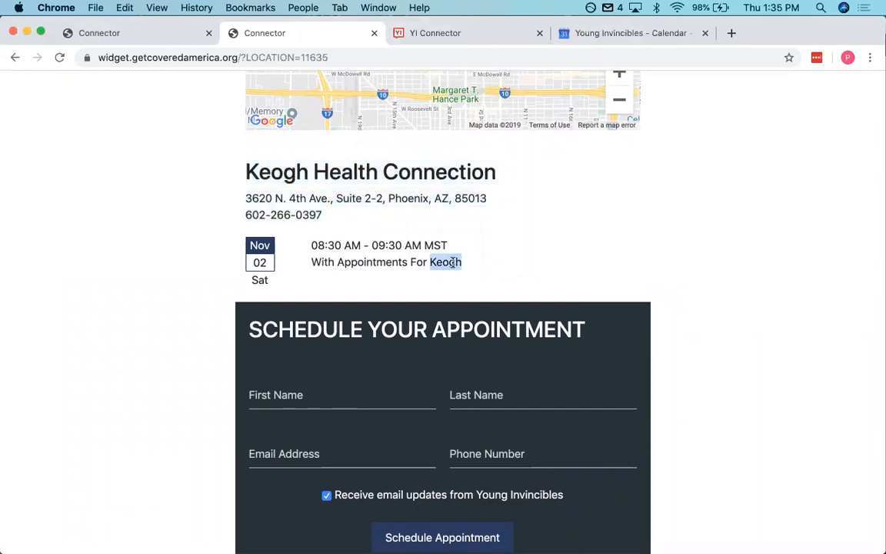
triple_click(455, 261)
click(383, 246)
triple_click(382, 246)
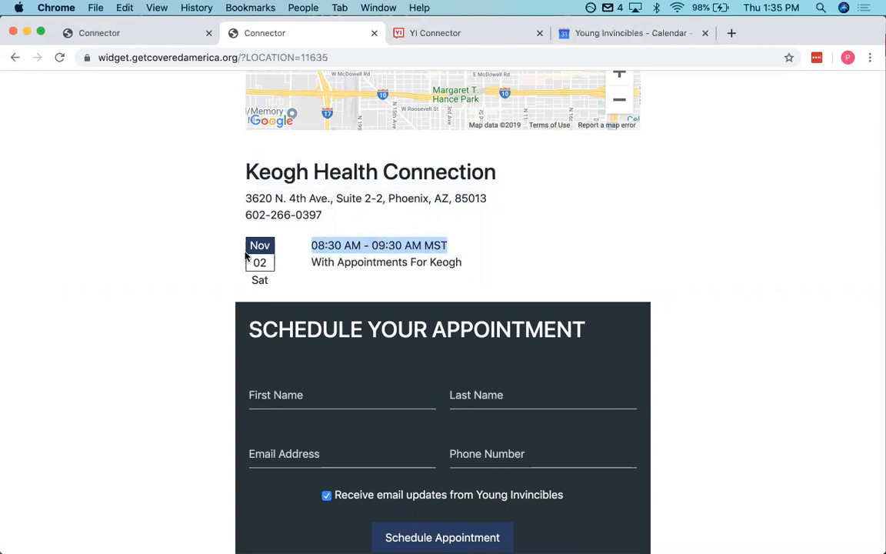
Step: Return to the YI Connector admin site, open the list of schedules and start a new schedule
click(422, 34)
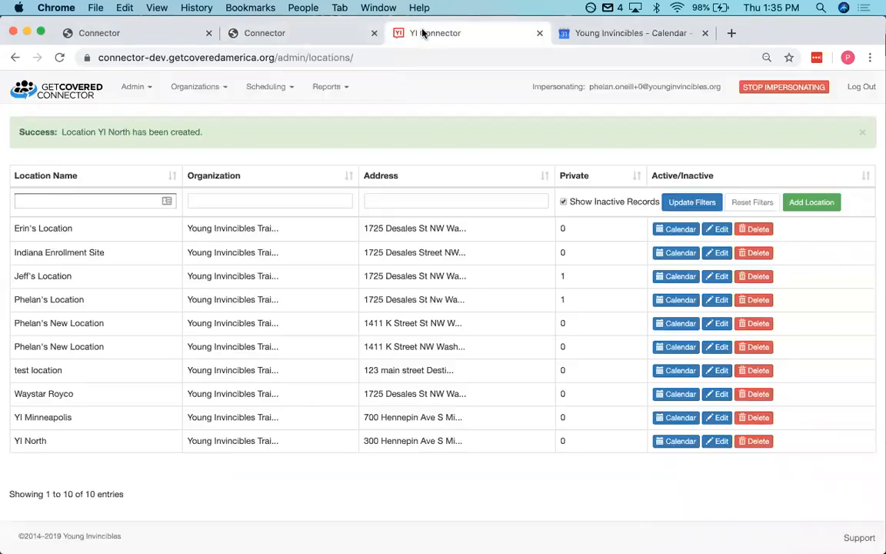
click(266, 96)
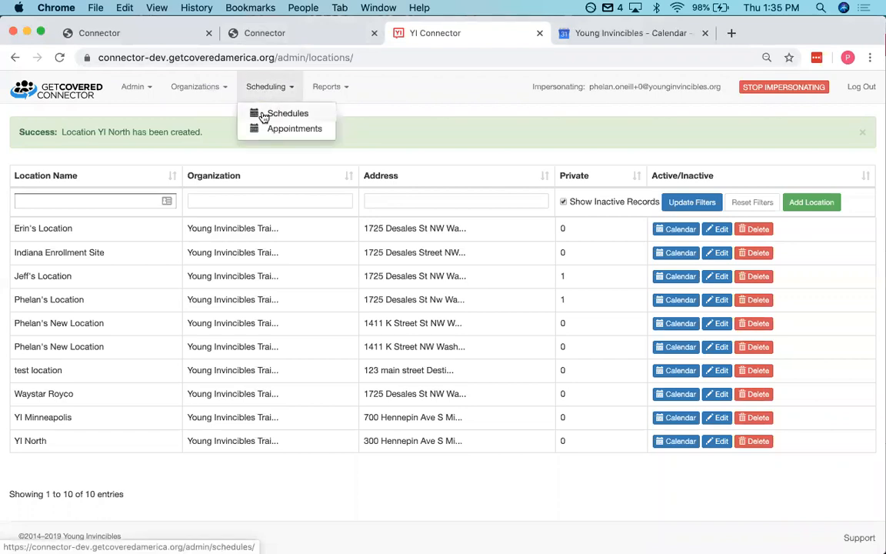
click(279, 114)
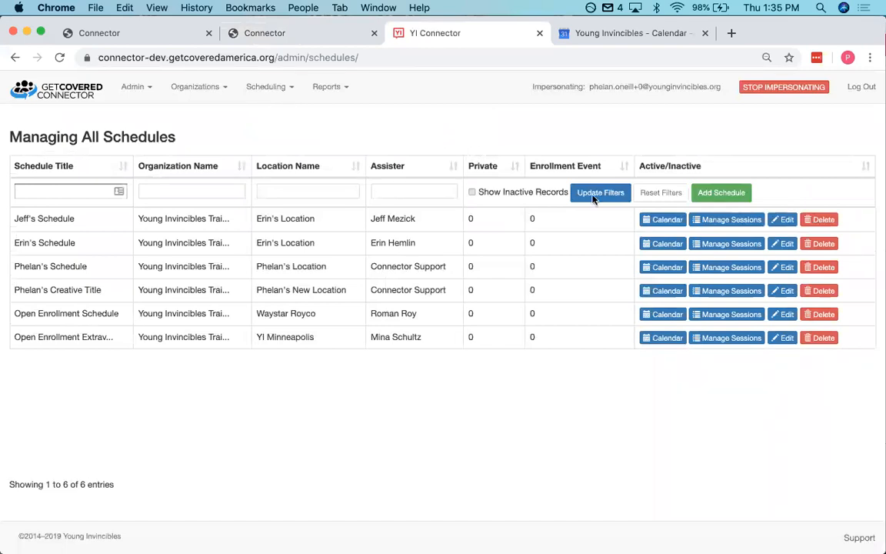
click(703, 201)
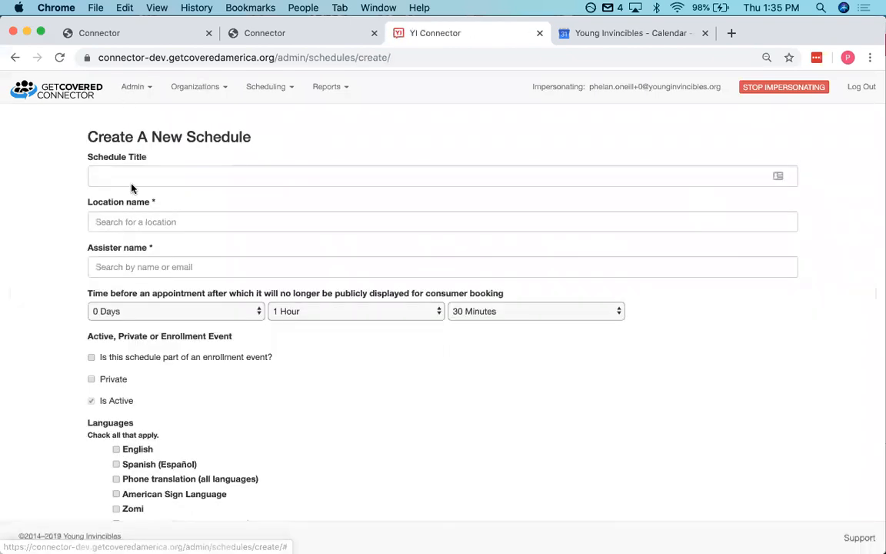
Step: Title the new schedule "Marketplace Enrollment" and set its location to YI North [Minneapolis, MN]
click(134, 169)
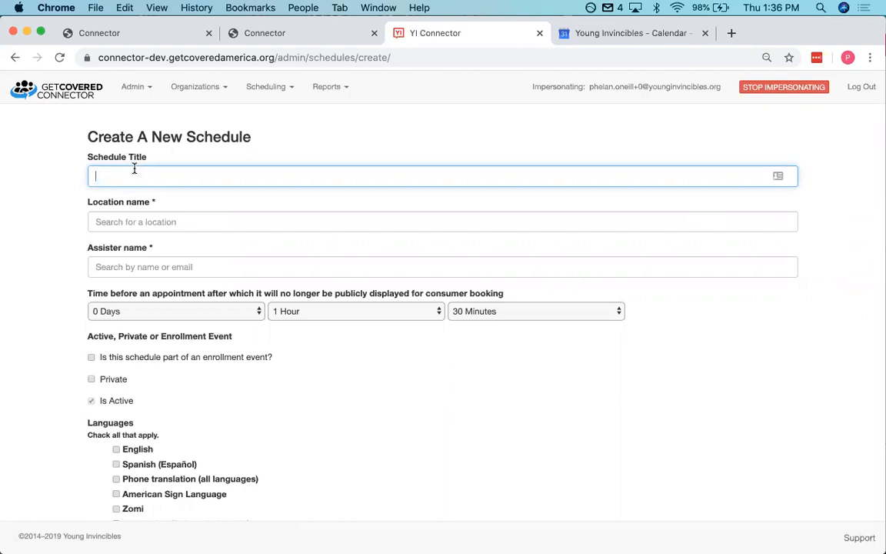
text(Marketplace Enrollment)
key(Tab)
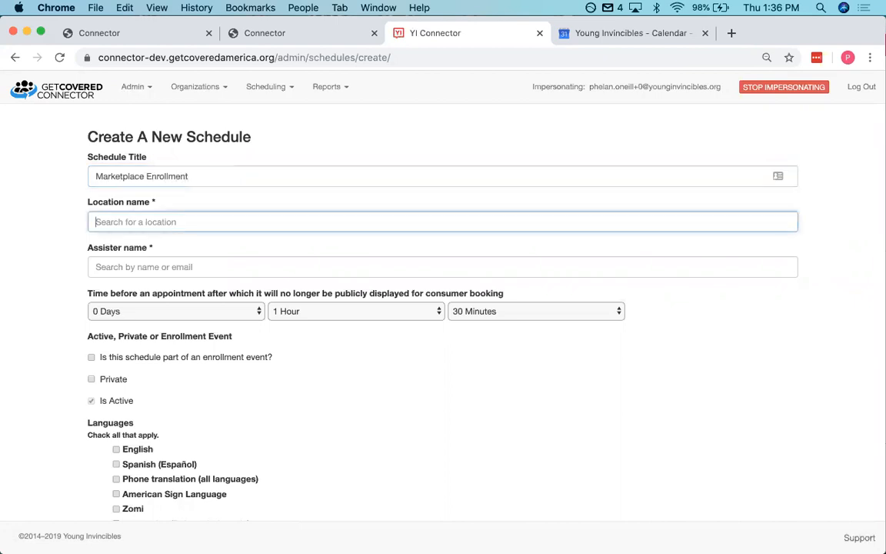
text(YI)
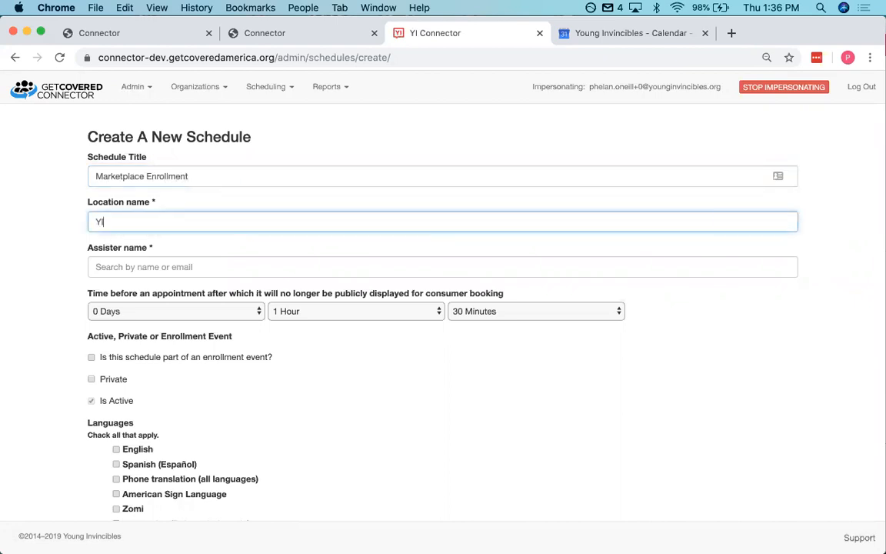
click(113, 254)
Step: Search for the assister by first name and assign the matching person to the schedule
click(113, 268)
text(P)
key(BackSpace)
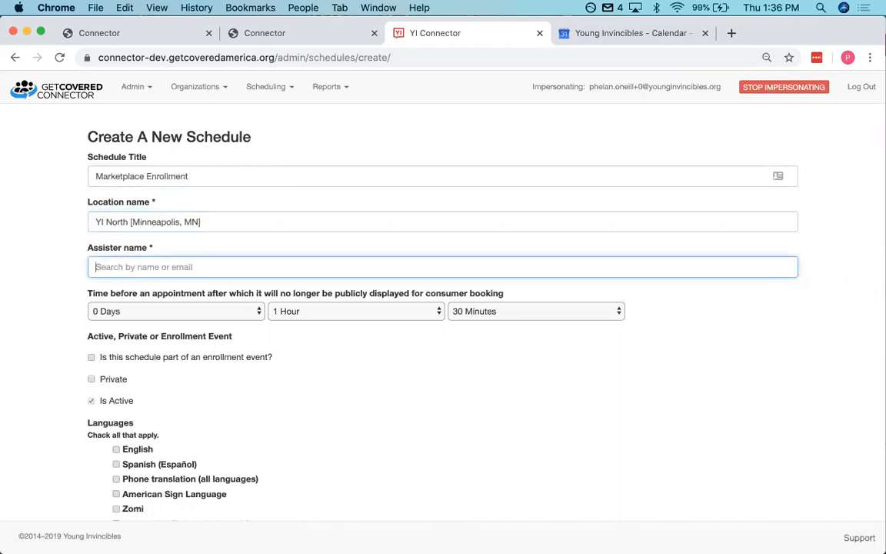
text(Paydon)
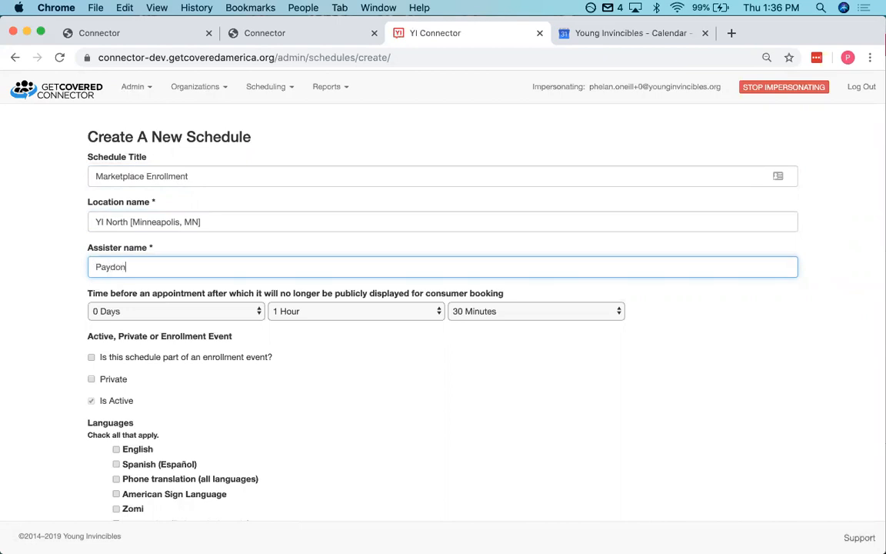
click(198, 284)
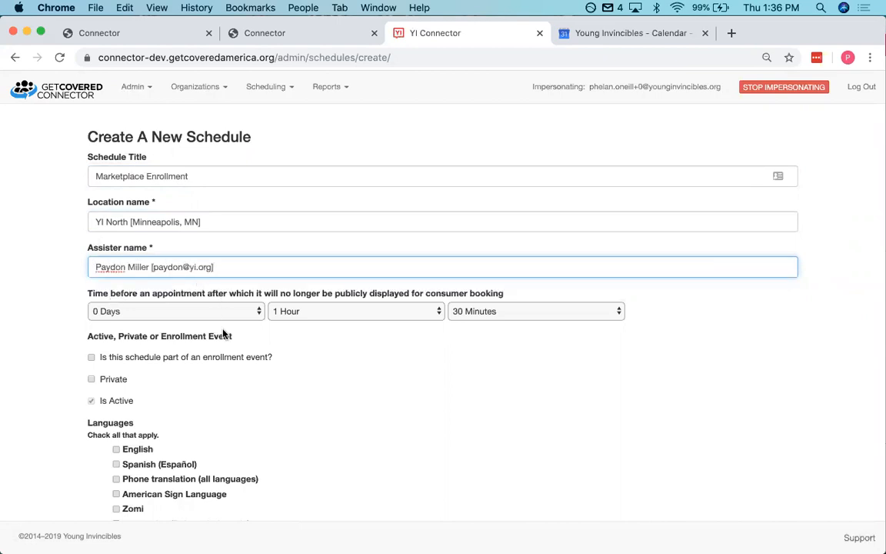
Step: Highlight the schedule's booking cutoff label, and highlight the appointment's start hour on the Keogh Health Connection page in the public widget
triple_click(198, 297)
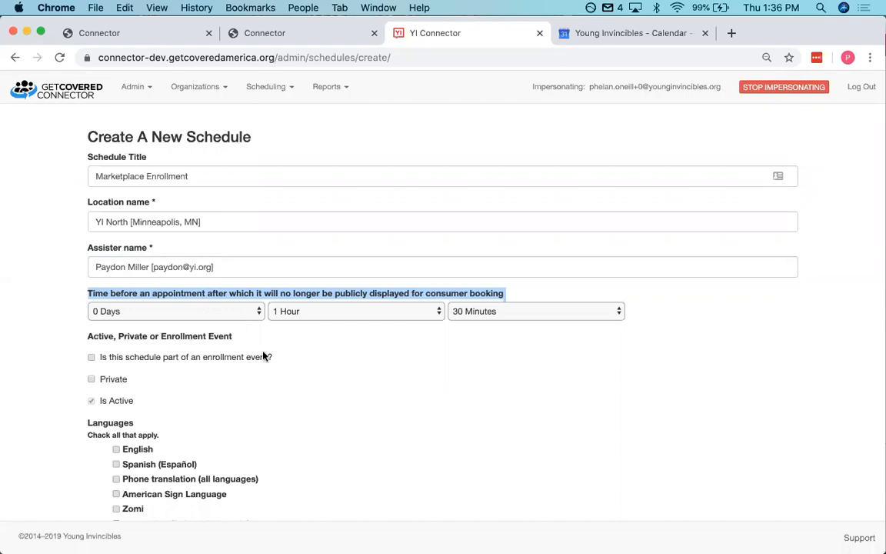
click(279, 389)
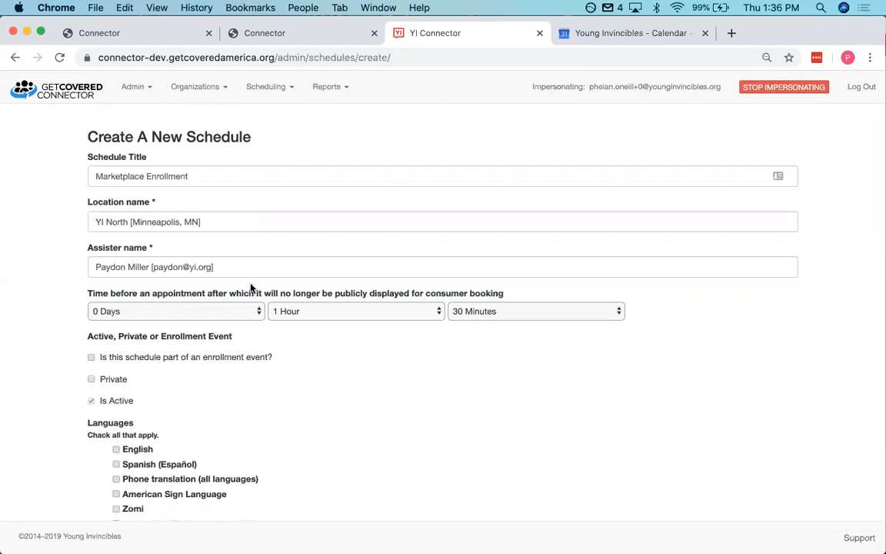
click(281, 33)
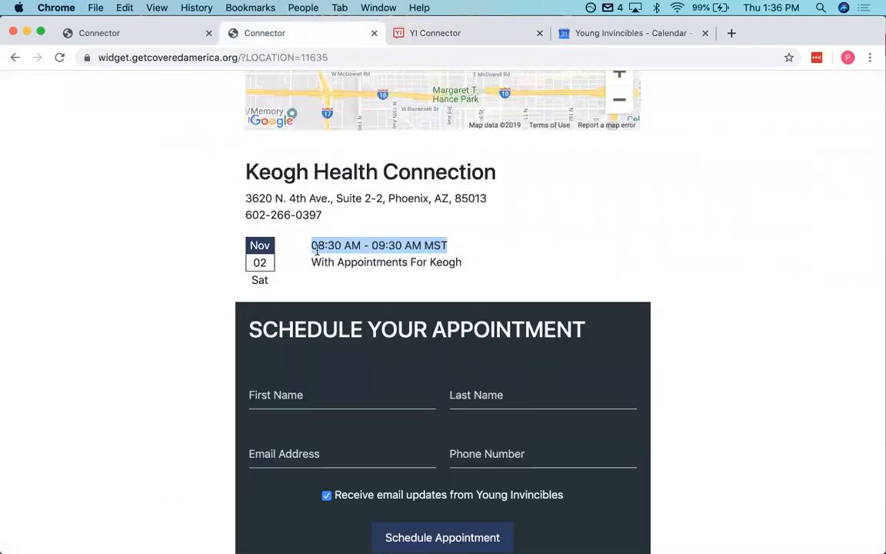
drag(310, 246, 318, 250)
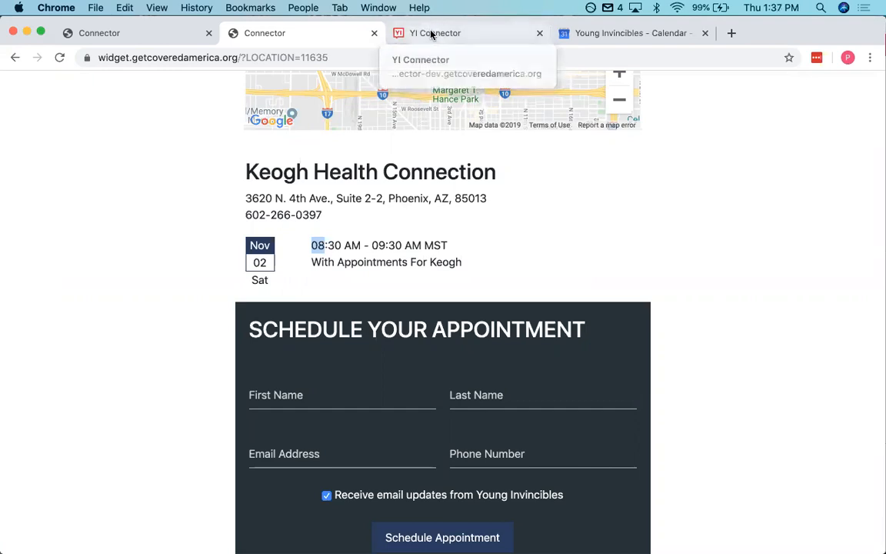
Step: Compare the new schedule form's booking cutoff with the public Keogh Health Connection appointment page, ending back on the schedule form
click(395, 33)
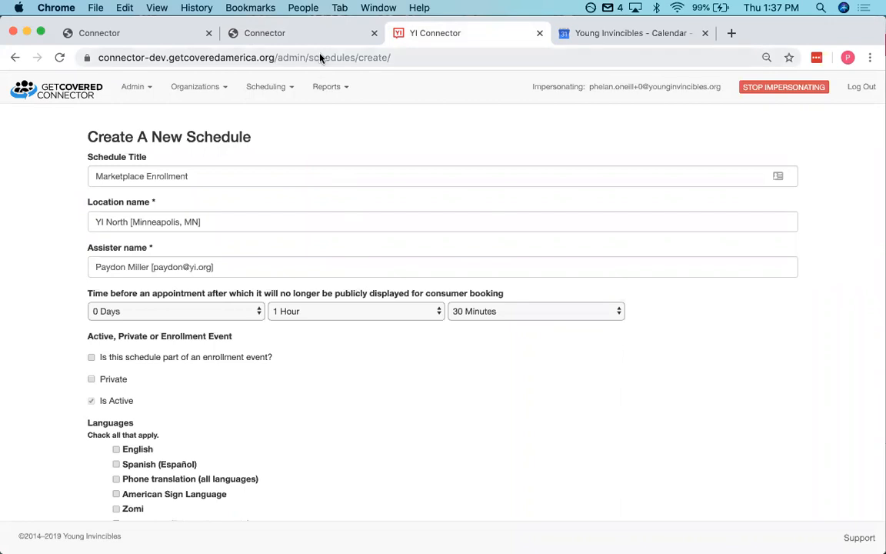
click(311, 34)
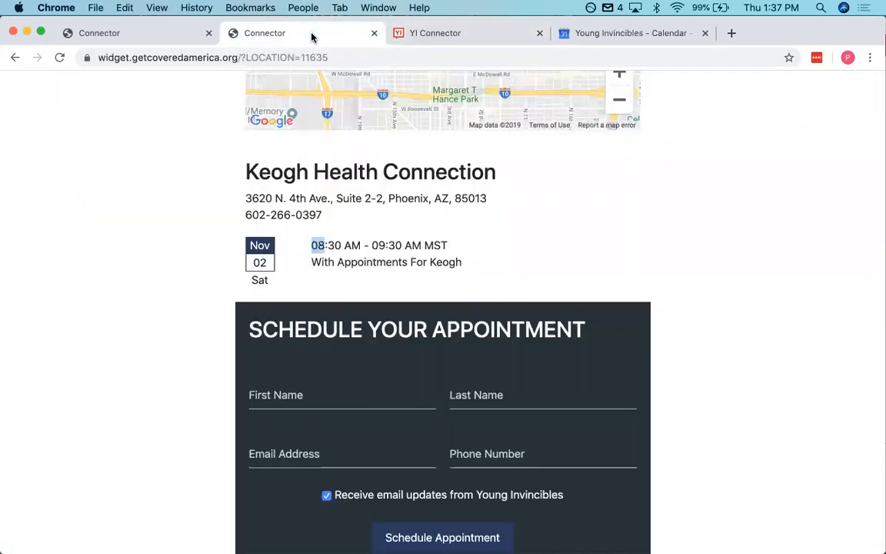
click(406, 34)
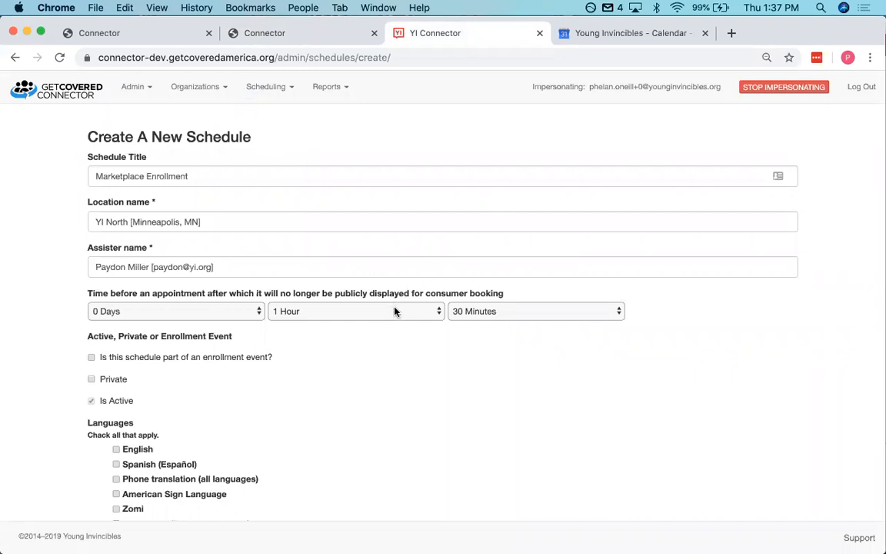
click(313, 34)
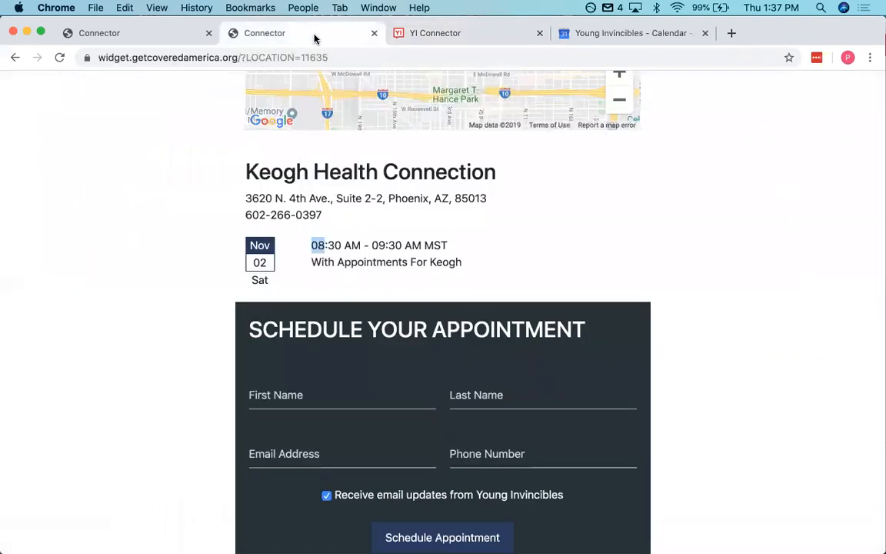
click(408, 33)
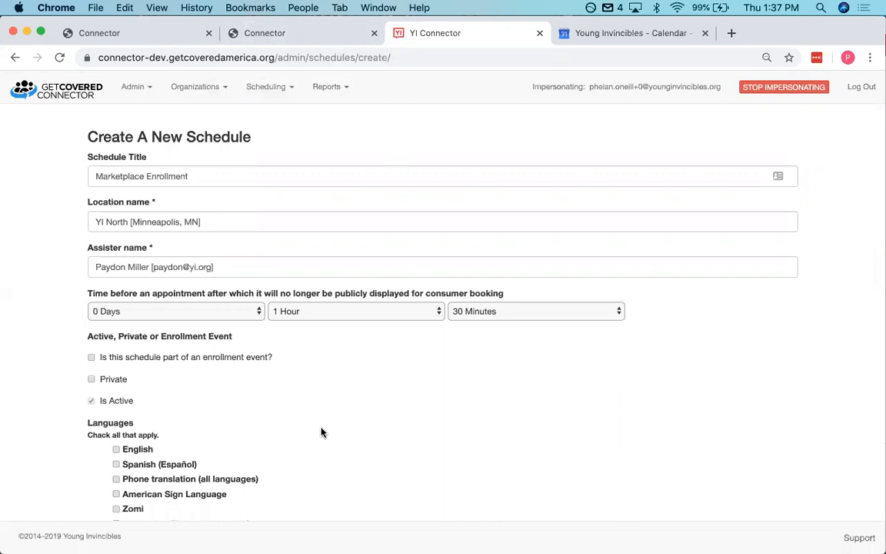
scroll(321, 433, down, 4)
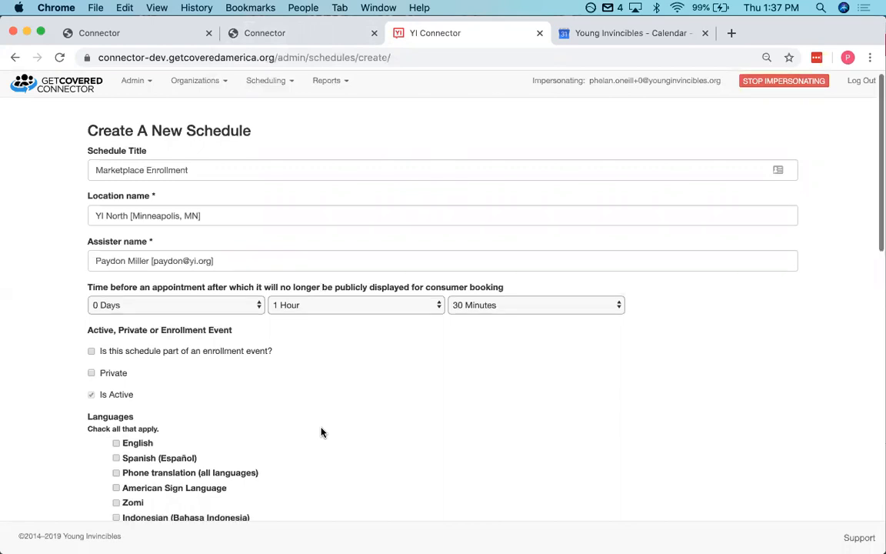
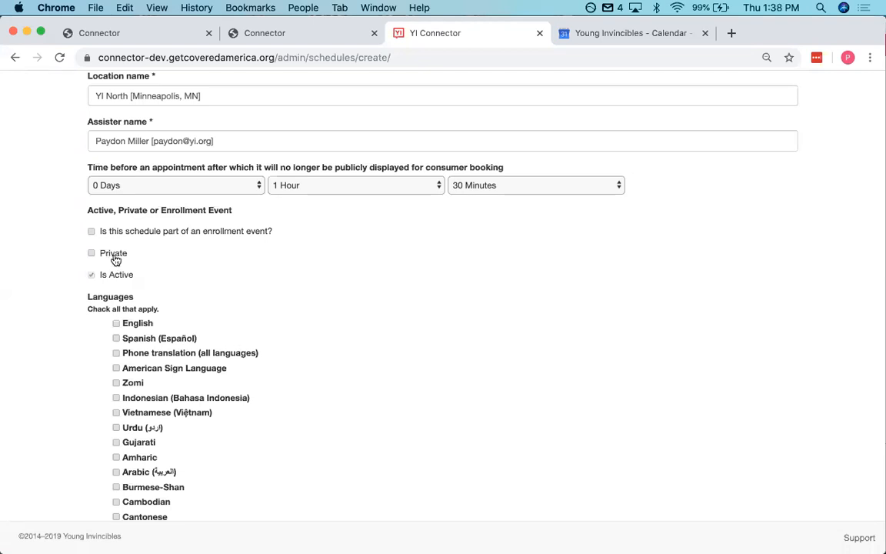
Step: Mark English, Spanish and Arabic plus vision impaired, hearing impaired and wheelchair accessible accommodations, and create the schedule
click(119, 258)
scroll(119, 260, down, 3)
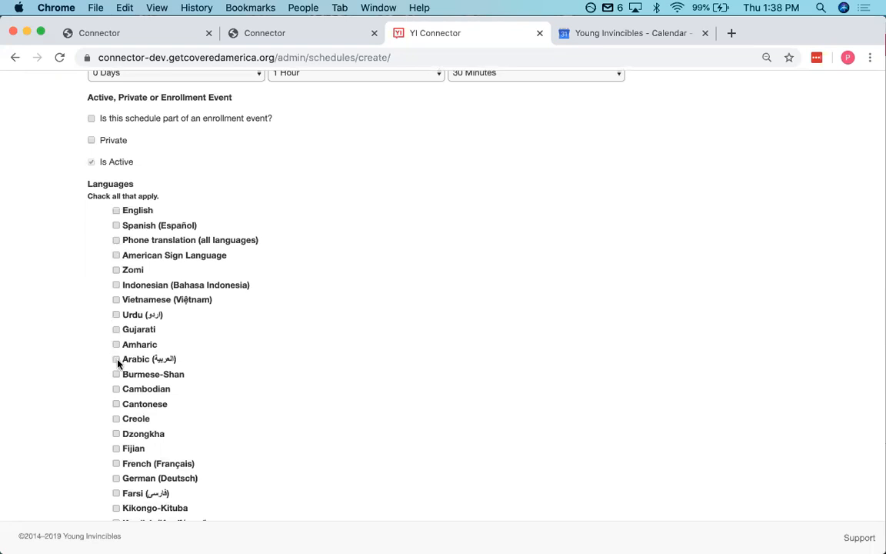
scroll(120, 354, down, 15)
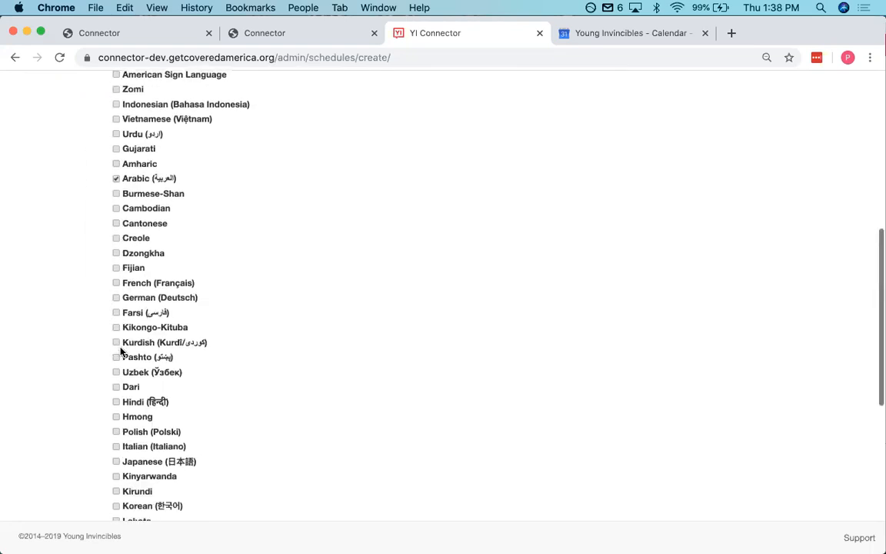
click(116, 433)
click(116, 461)
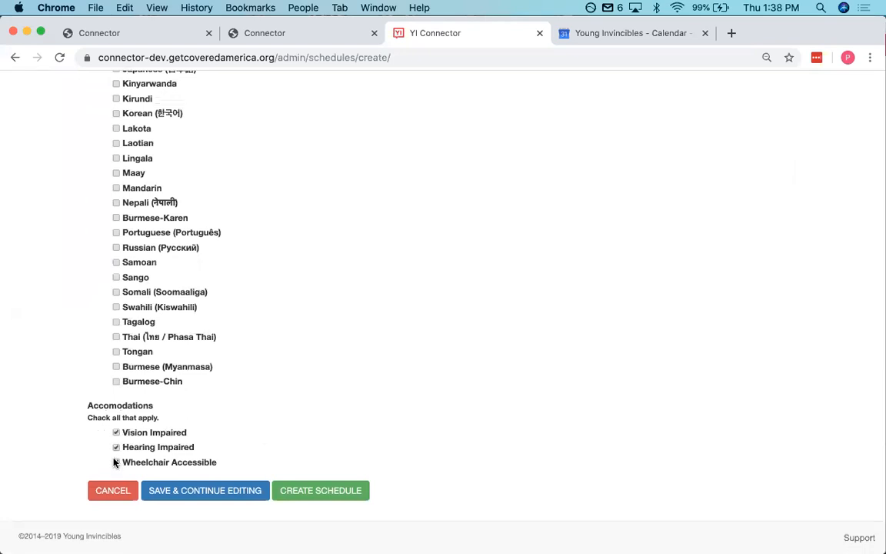
click(304, 496)
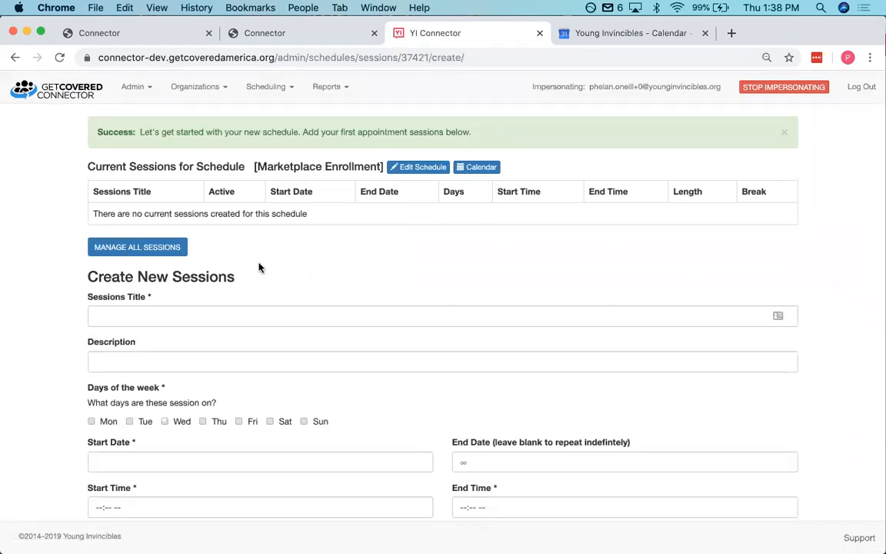
Step: Title the schedule's first sessions "Monday and Wednesday" and set their days to Mon and Wed
click(228, 320)
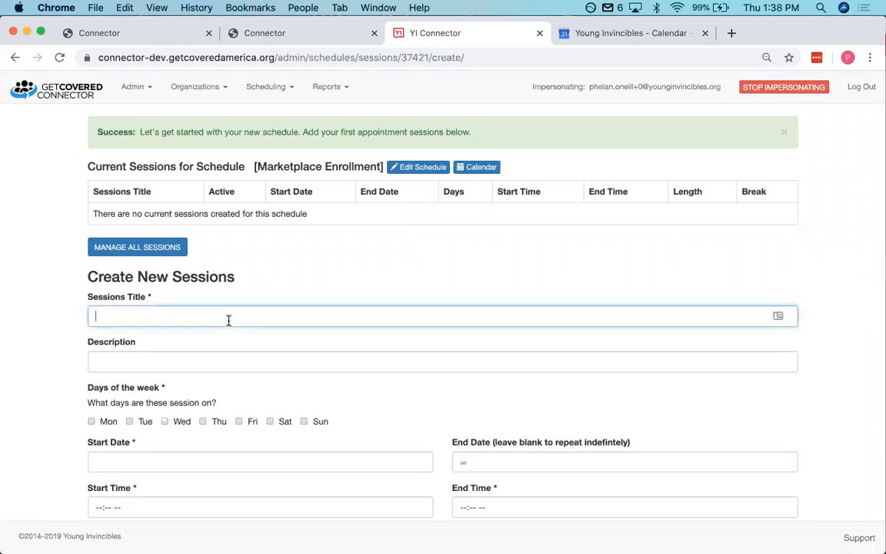
scroll(229, 320, down, 3)
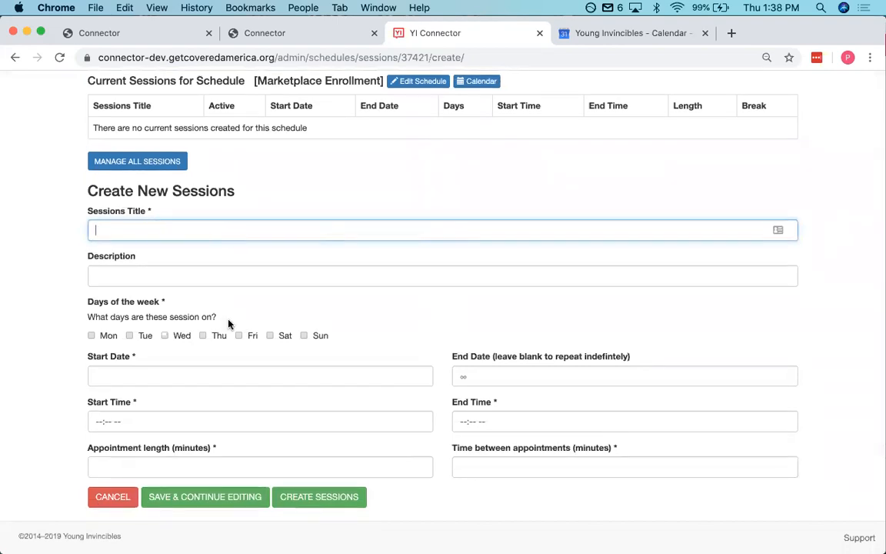
text(Monday and Wednesday)
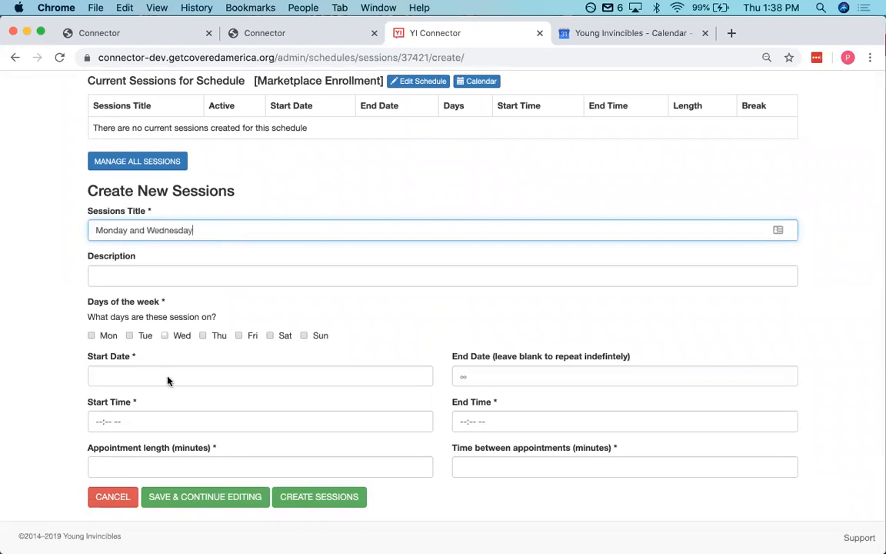
click(103, 336)
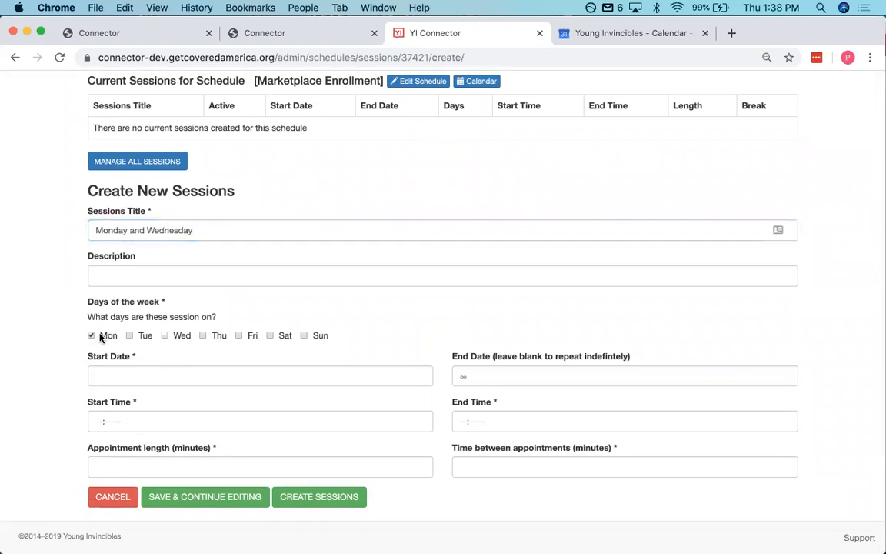
click(182, 340)
Step: Set the Monday and Wednesday sessions to start on 2019-11-01 and end on 2019-12-15
click(152, 374)
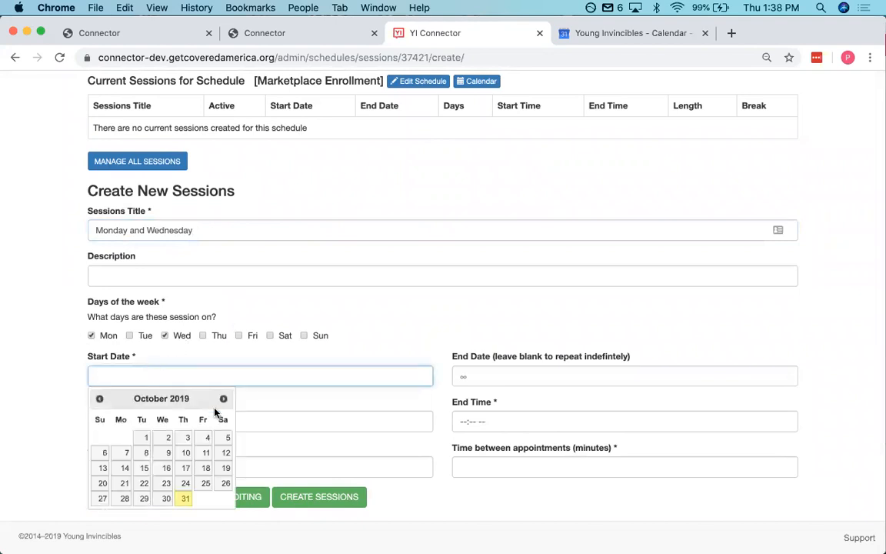
click(223, 398)
click(206, 438)
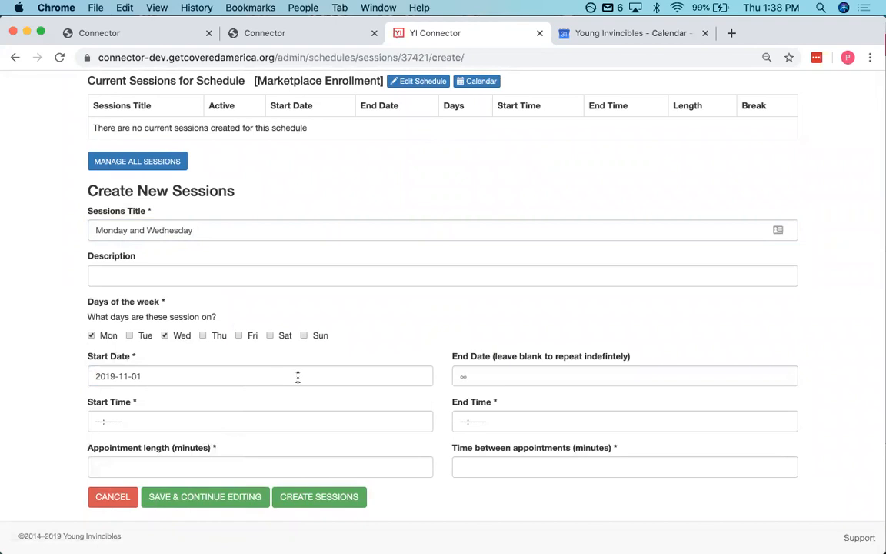
click(469, 376)
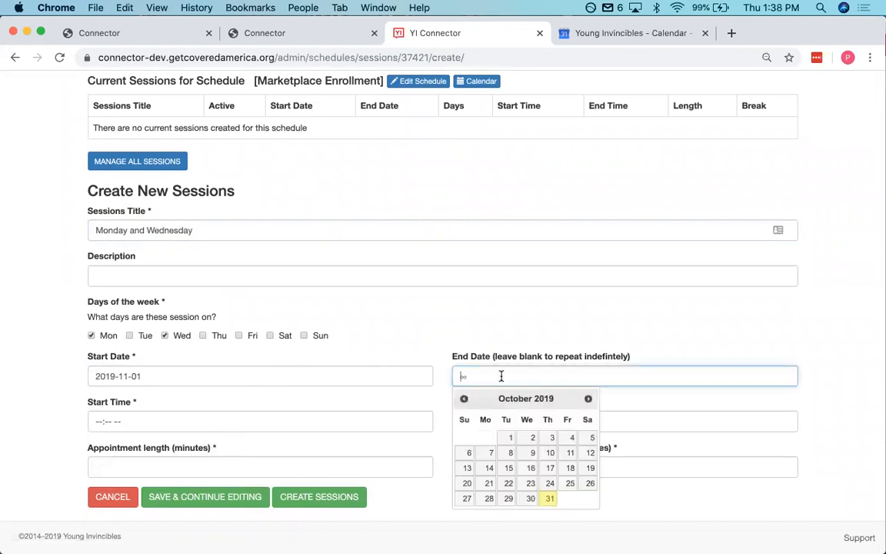
click(588, 399)
click(588, 399)
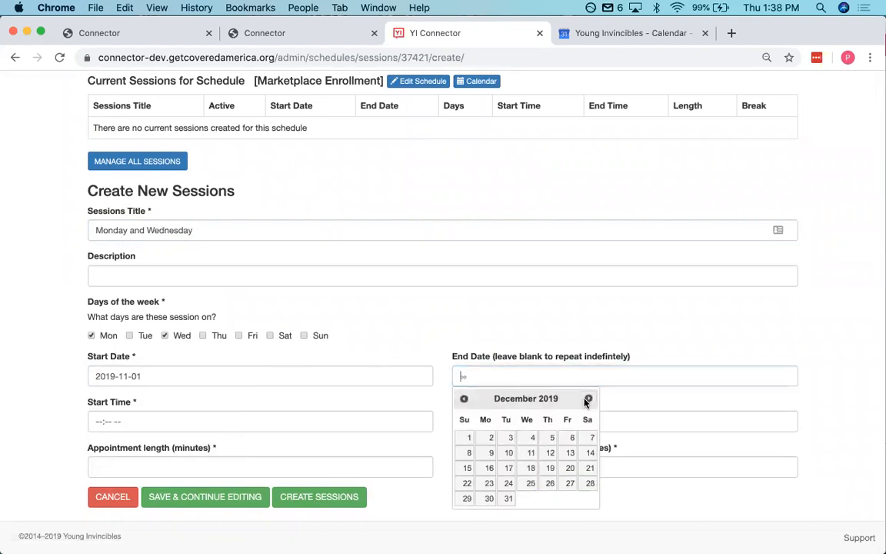
click(465, 469)
Step: Create the Monday and Wednesday sessions from 09:00 AM to 05:00 PM with 60-minute appointments and 0 minutes between them
click(94, 420)
text(9:)
text(00 AM)
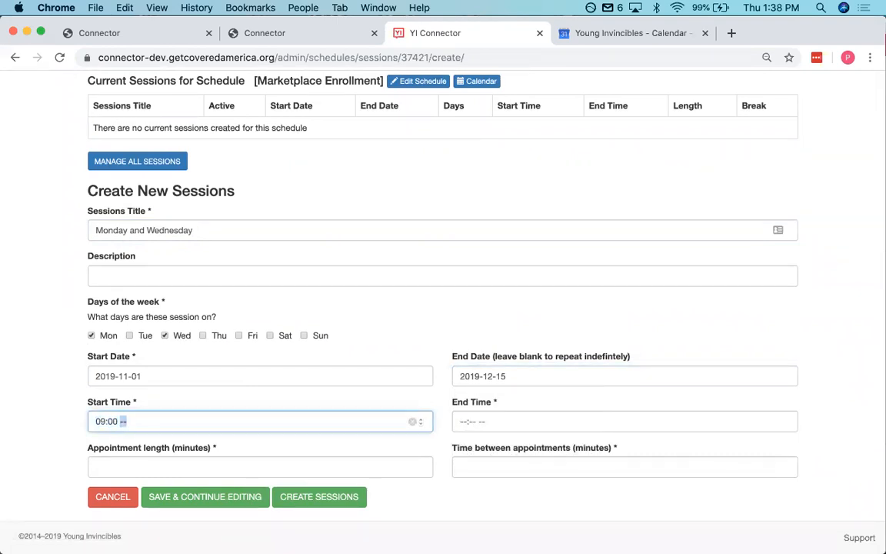
key(Tab)
text(500p)
key(Tab)
key(Tab)
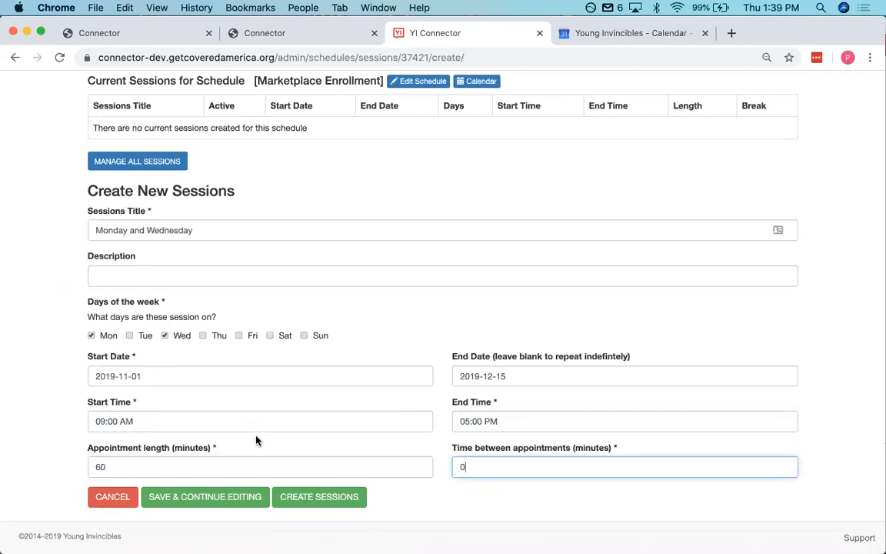
click(312, 496)
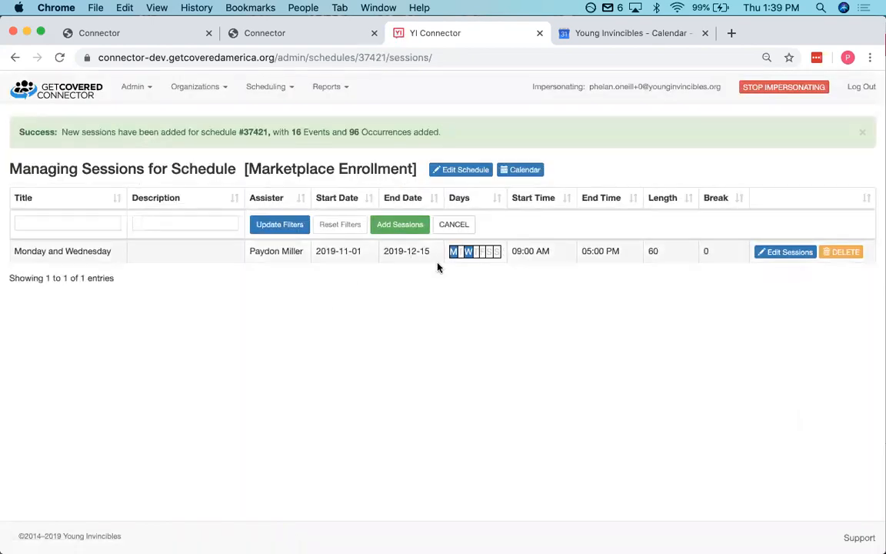
Step: Add another set of sessions titled "Tuesday and Thursday" and set their days to Tue and Thu
click(391, 226)
click(133, 279)
text(Tuesday a)
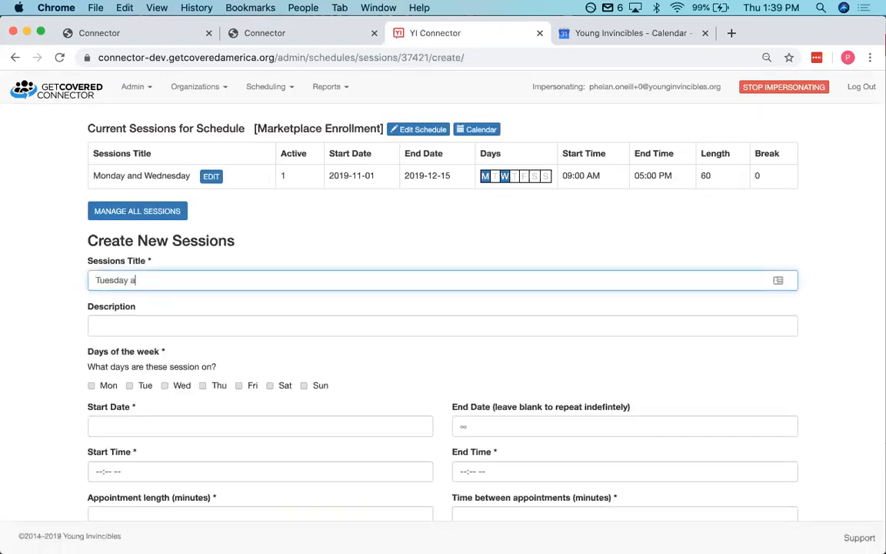
text(nd Thursday)
click(148, 387)
click(203, 386)
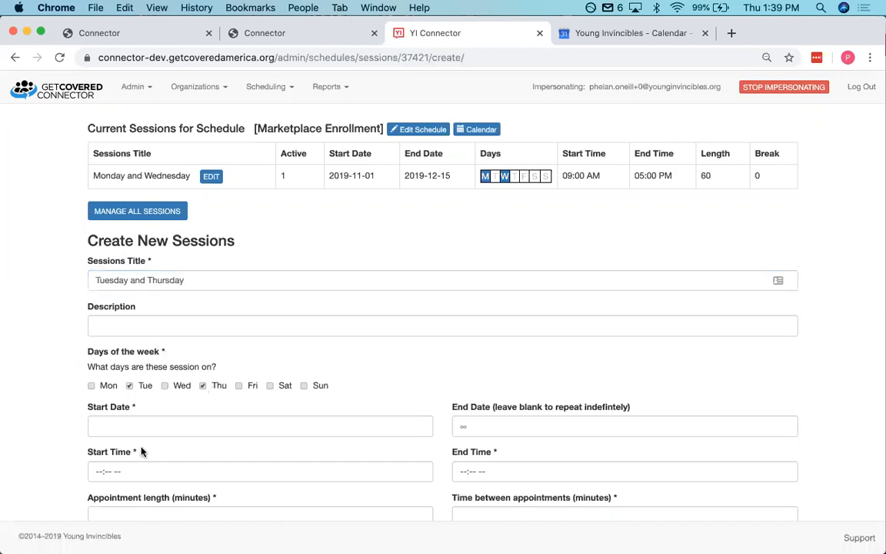
Step: Set the Tuesday and Thursday sessions to start on 2019-11-01 and end on 2019-12-15
click(122, 424)
click(223, 305)
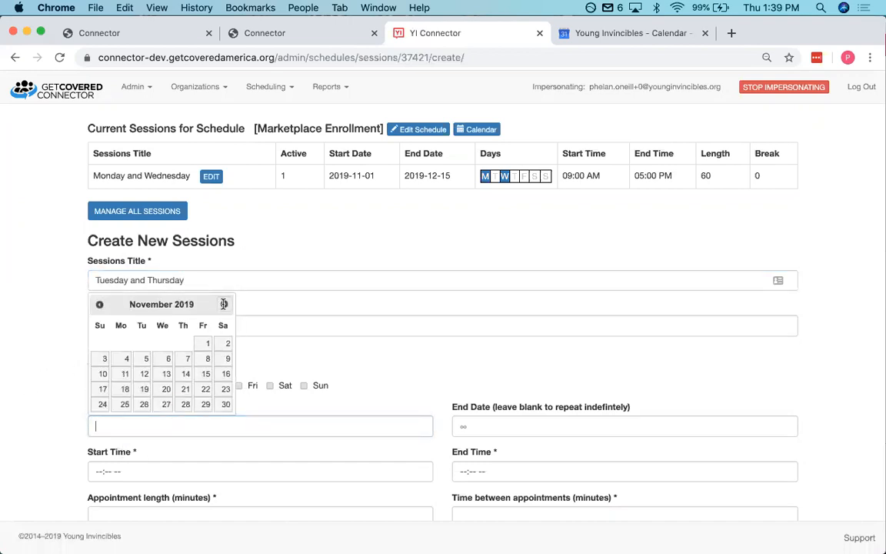
click(203, 348)
click(476, 428)
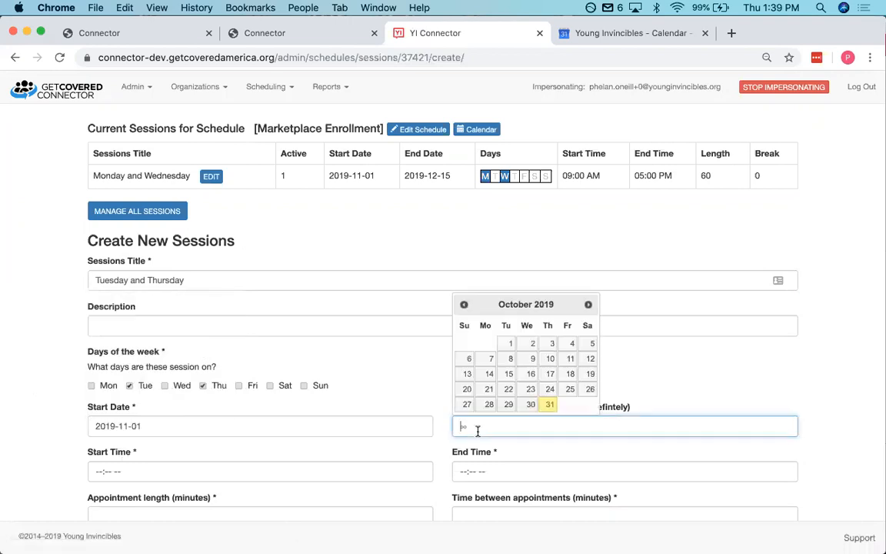
click(589, 304)
click(589, 305)
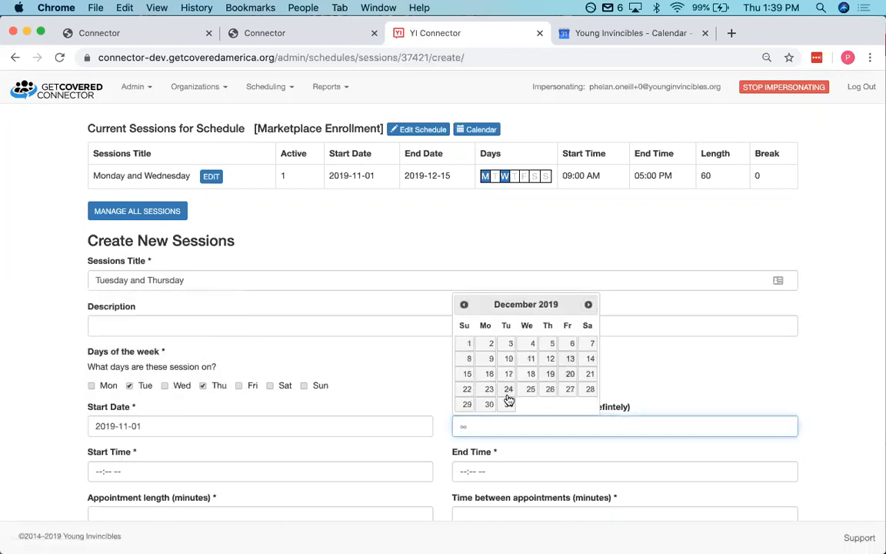
click(466, 374)
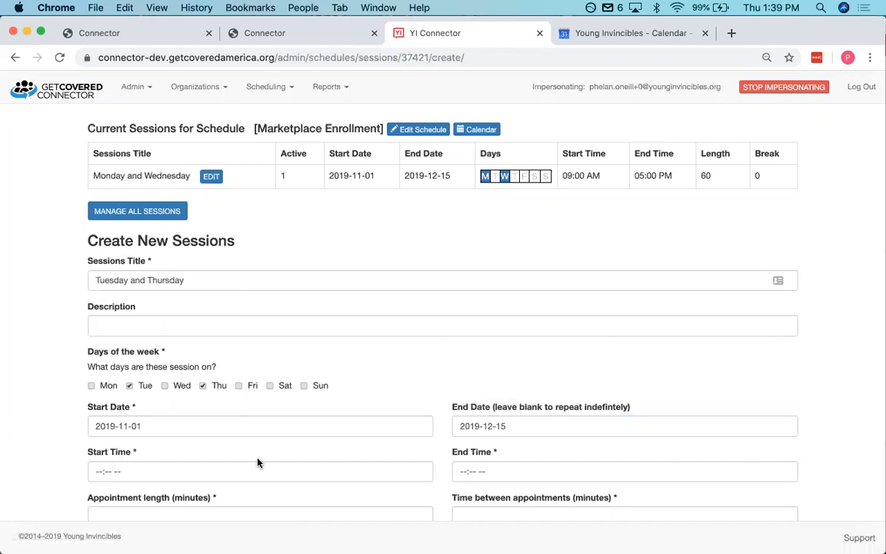
Step: Create the Tuesday and Thursday sessions from 10:00 AM to 06:00 PM with 60-minute appointments and 0 minutes between them
scroll(231, 412, down, 3)
click(95, 370)
text(10:00 AM)
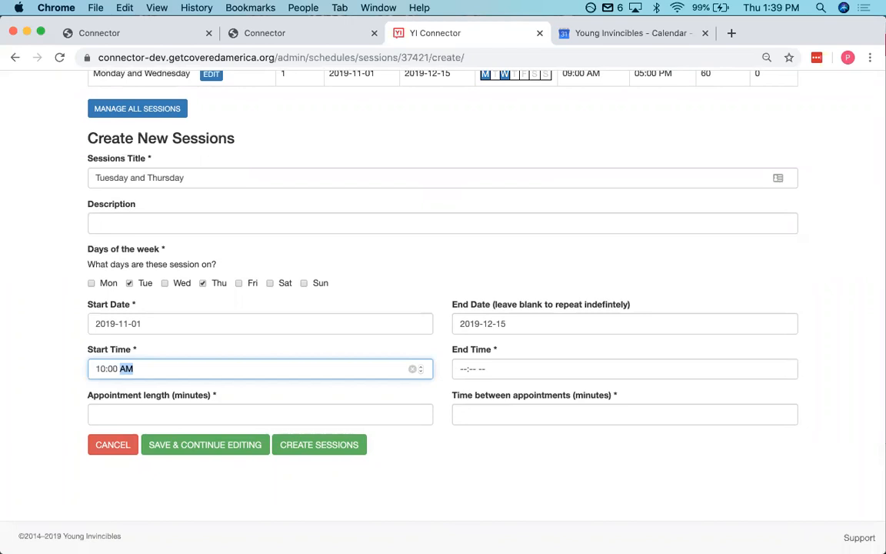
key(Tab)
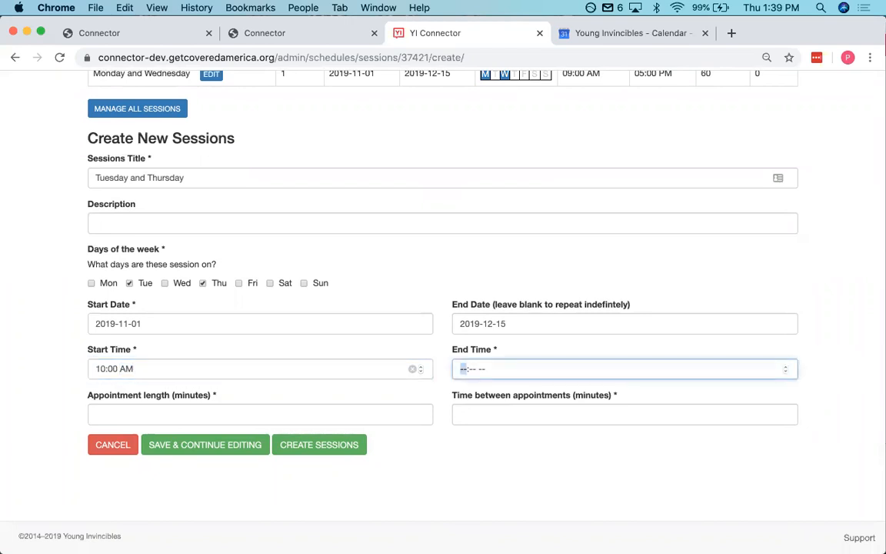
text(0600p)
key(Tab)
text(6)
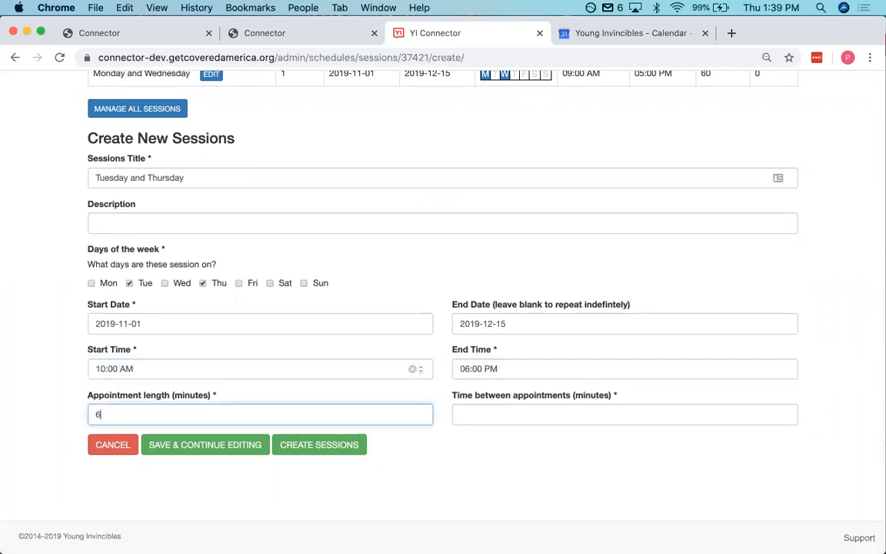
key(Tab)
text(0)
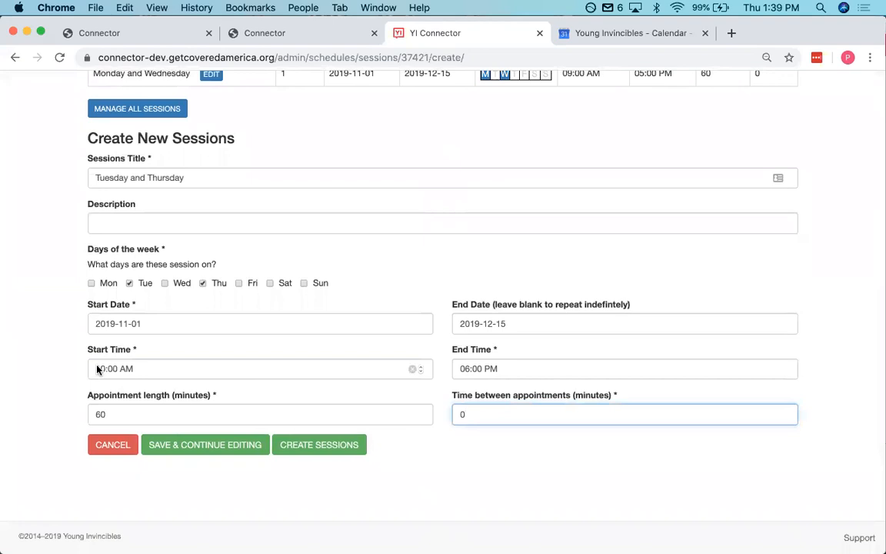
click(326, 446)
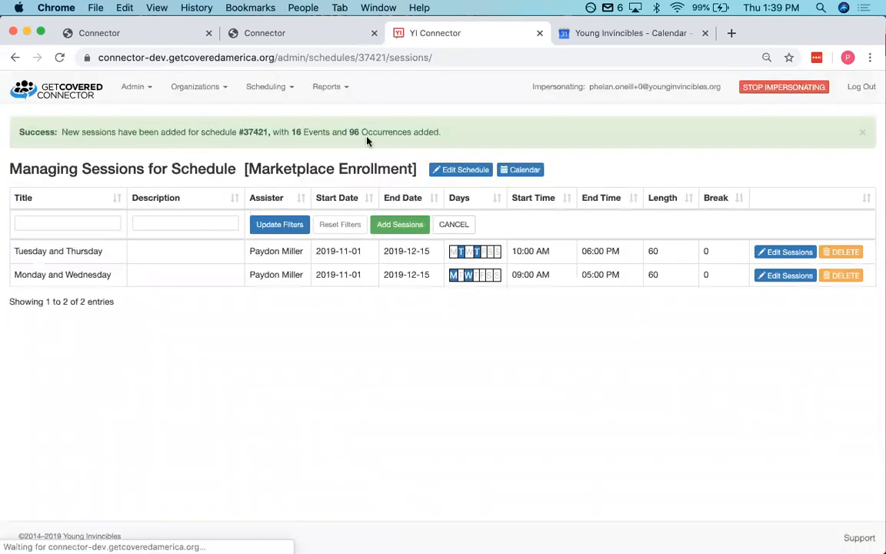
Step: Add a third set of sessions that starts on 2019-12-01 and ends on 2019-12-15
click(407, 224)
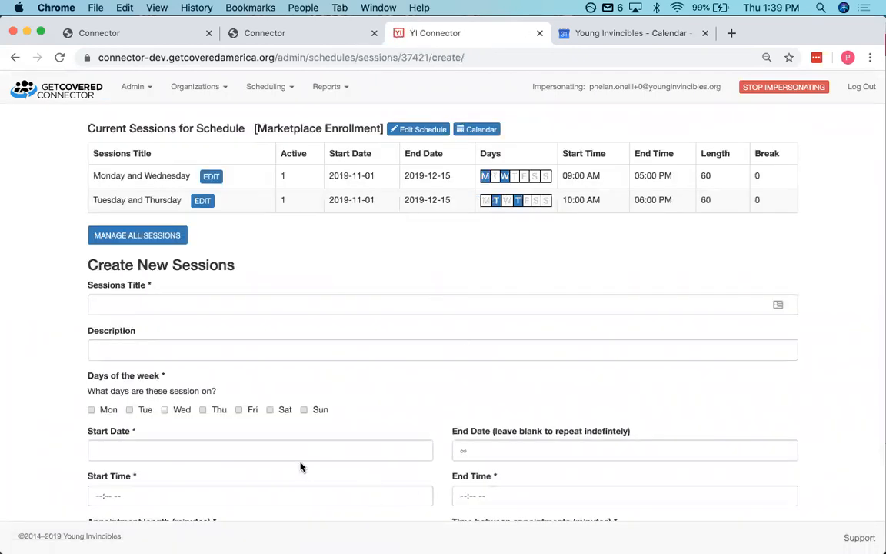
click(303, 453)
click(225, 330)
click(225, 329)
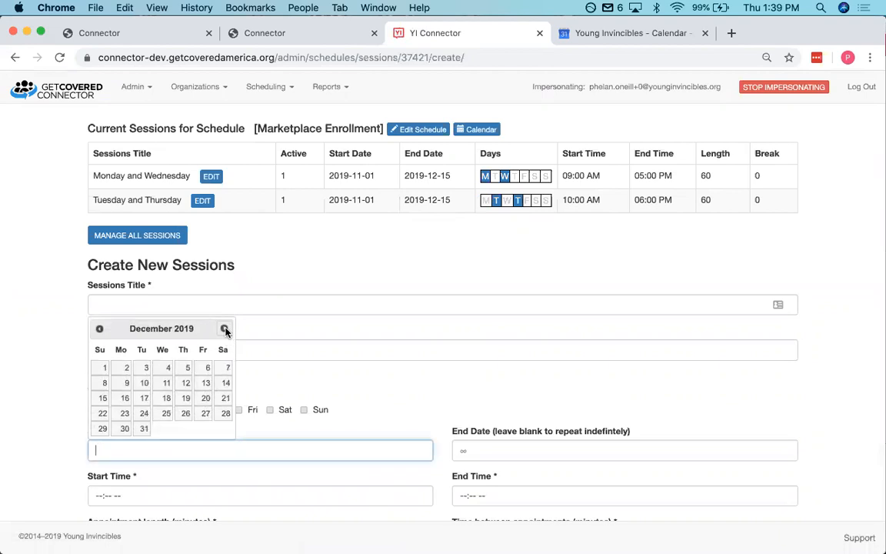
click(96, 373)
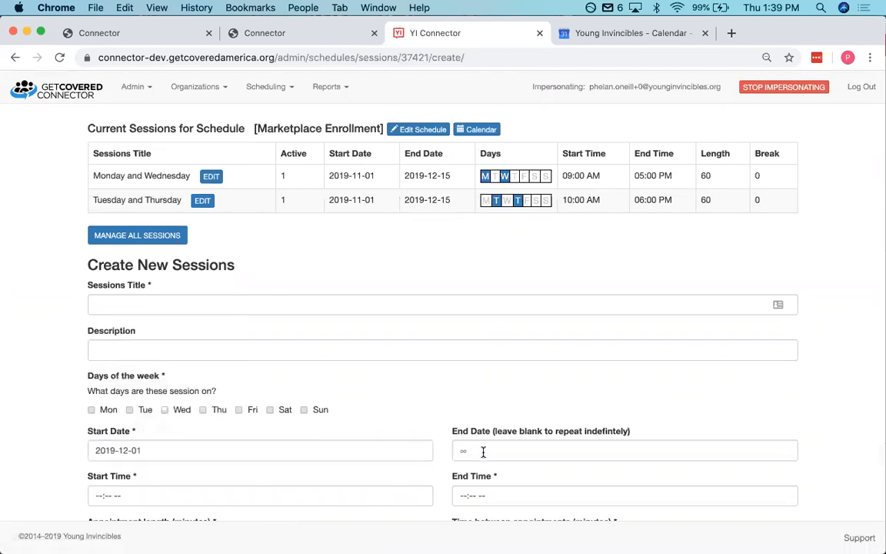
click(482, 452)
click(588, 330)
click(588, 330)
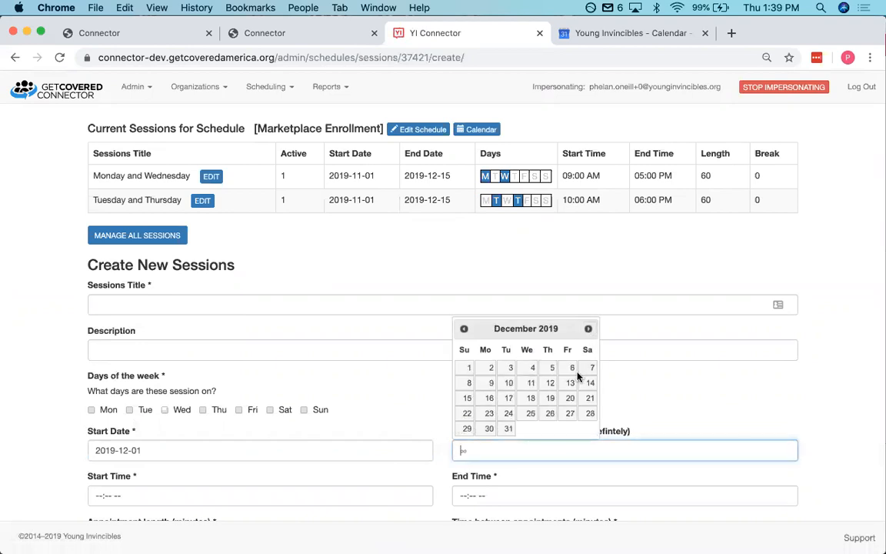
click(466, 398)
scroll(245, 427, down, 3)
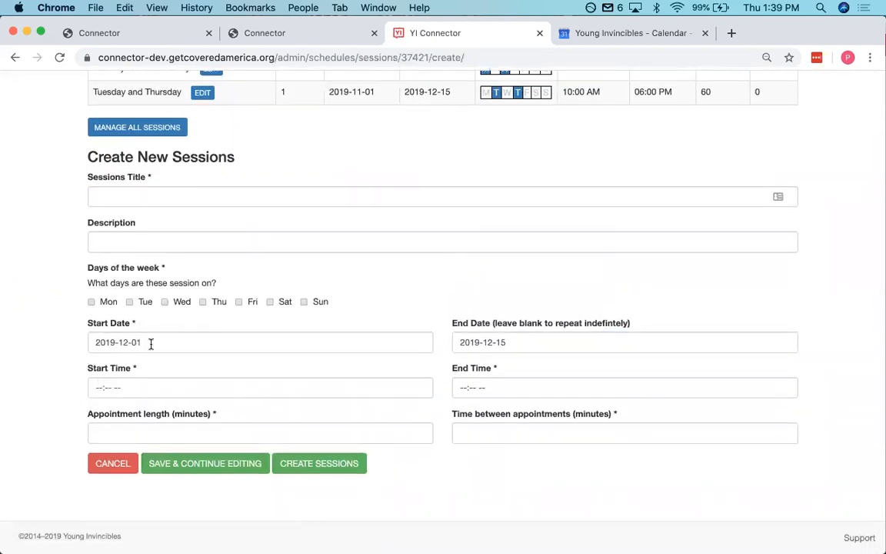
Step: Title the third set of sessions "Fridays" and set its day to Fri
scroll(146, 331, up, 2)
click(149, 267)
text(Fridays)
click(239, 372)
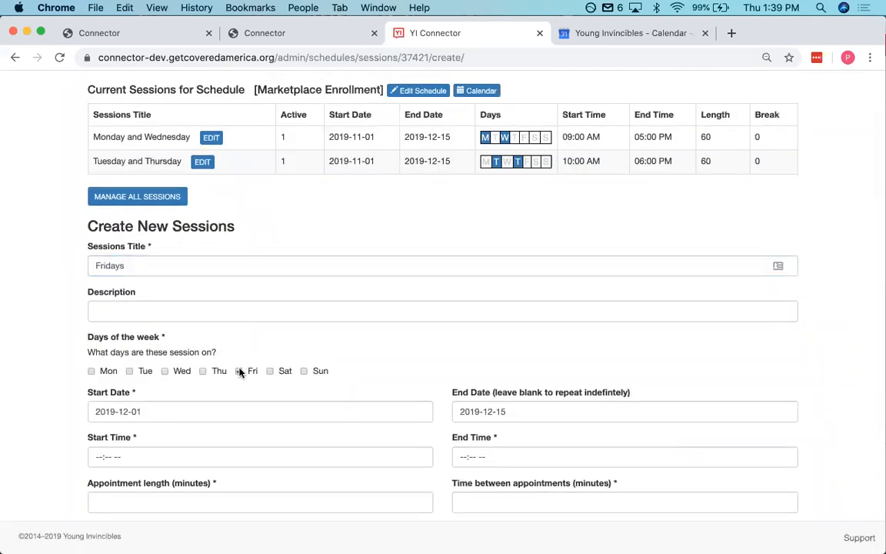
Step: Create the Fridays sessions from 12:00 PM to 07:00 PM with 60-minute appointments and 0 minutes between them
click(95, 459)
text(12)
text(00p)
key(Tab)
text(700p)
key(Tab)
key(Tab)
scroll(127, 423, down, 3)
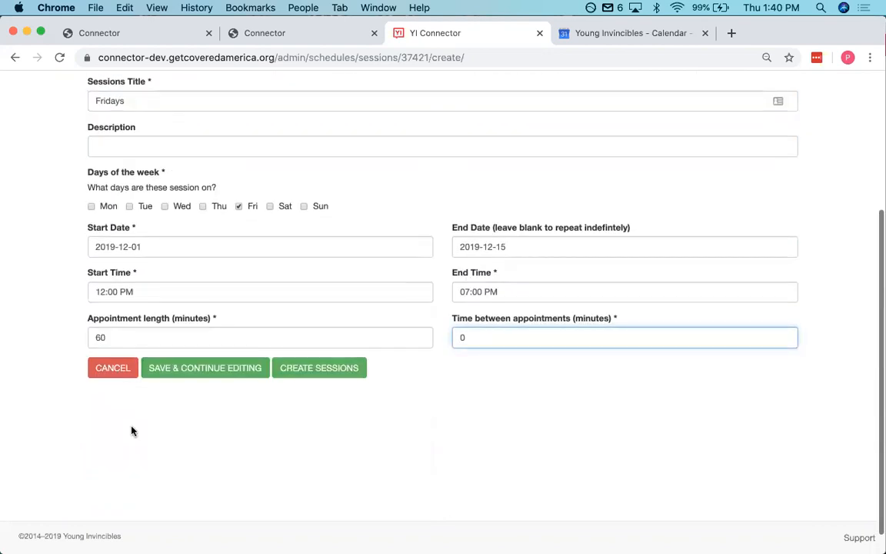
click(287, 371)
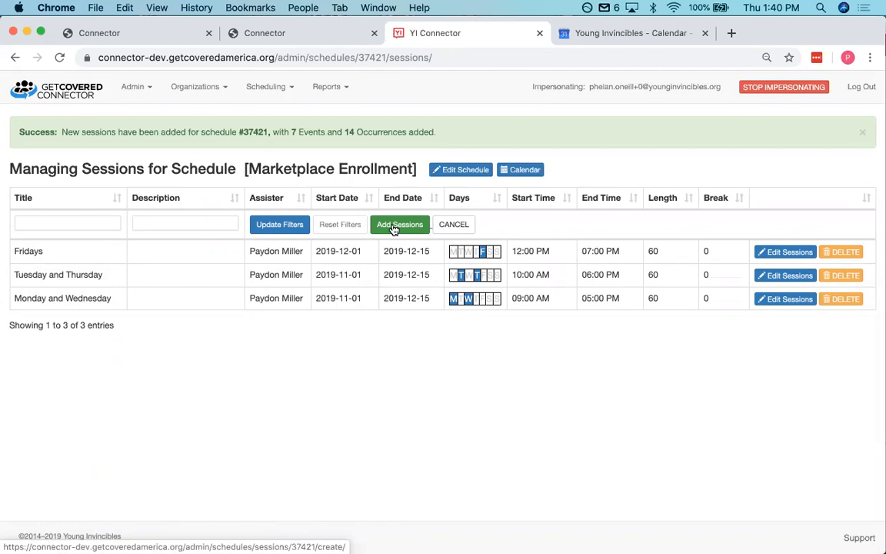
Step: Open the calendar of the Marketplace Enrollment schedule
click(536, 175)
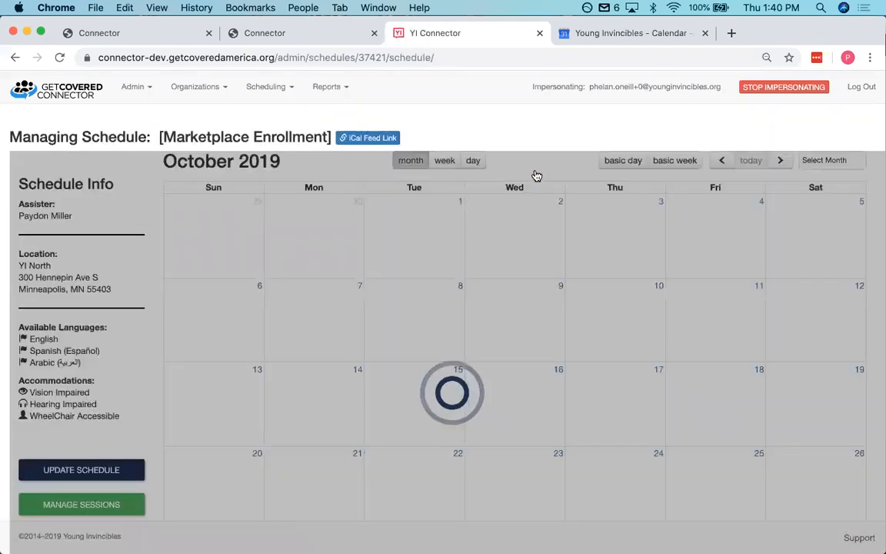
Step: Advance the Marketplace Enrollment calendar to November 2019
scroll(463, 305, down, 5)
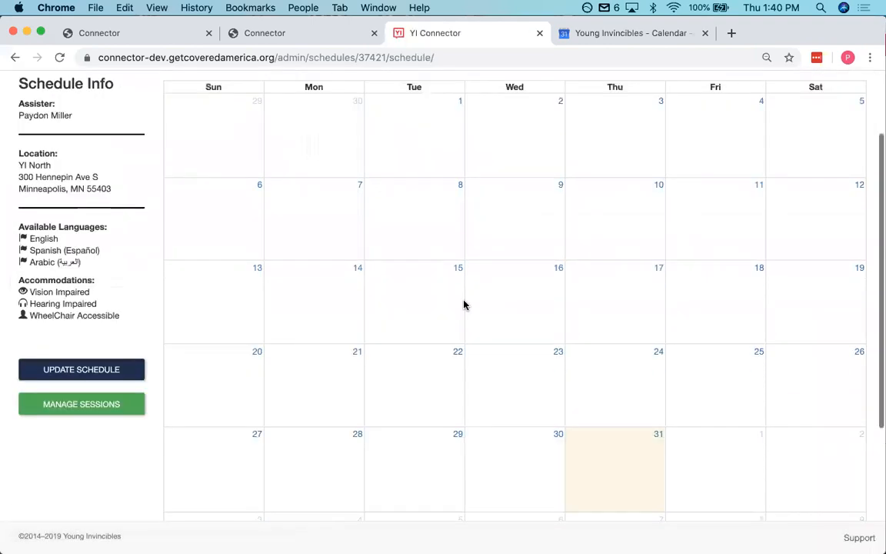
scroll(464, 305, up, 5)
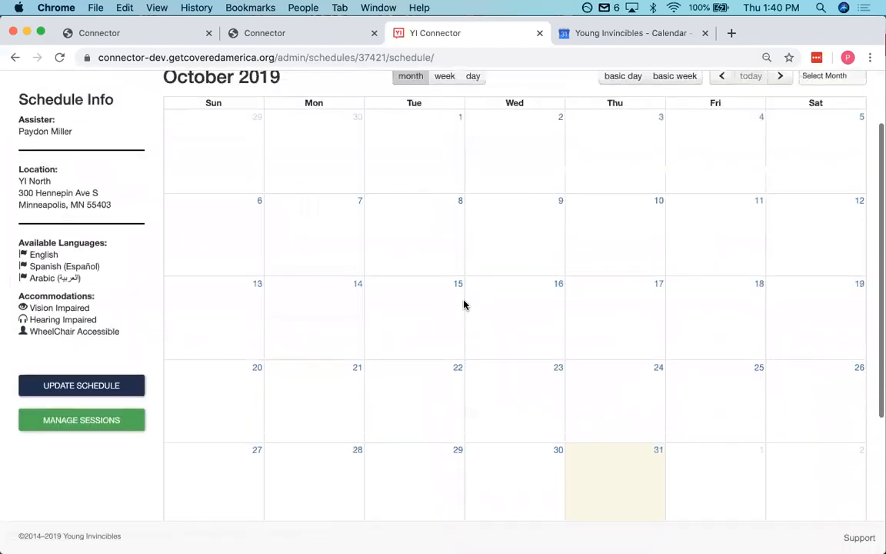
click(780, 77)
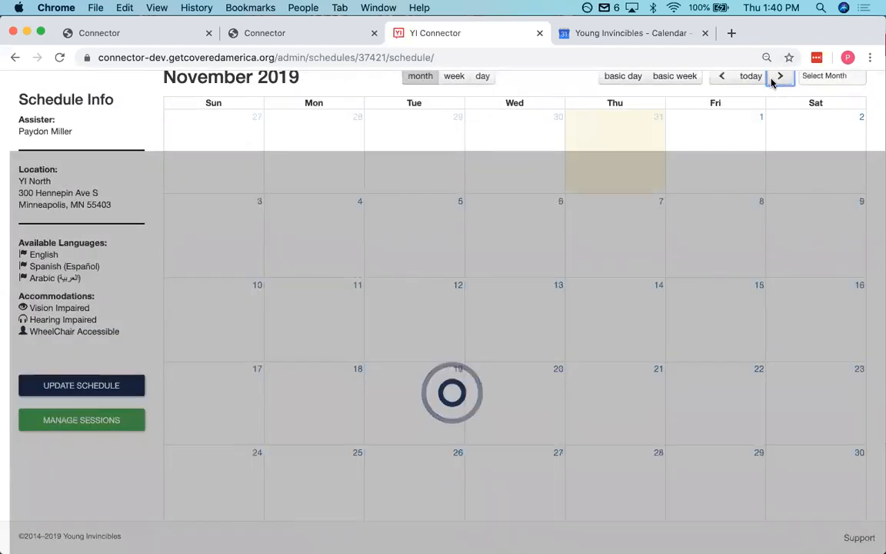
scroll(499, 179, up, 2)
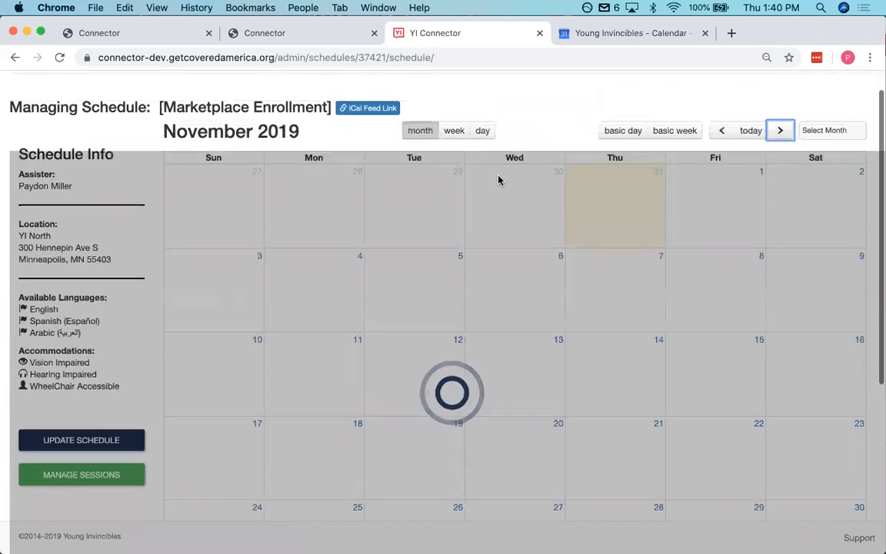
scroll(498, 179, up, 1)
scroll(499, 180, up, 1)
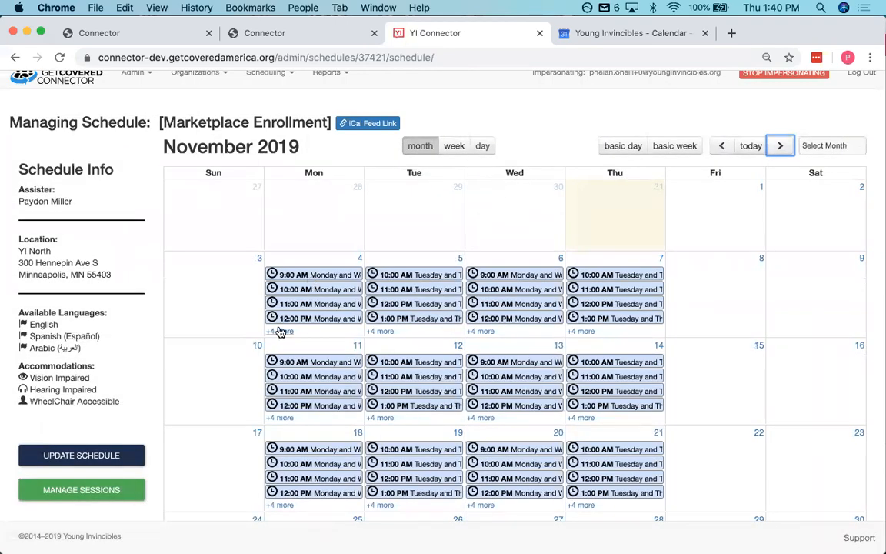
Step: Expand all appointment slots for November 4 and November 5, and examine the month through the Fridays sessions on December 6
click(281, 331)
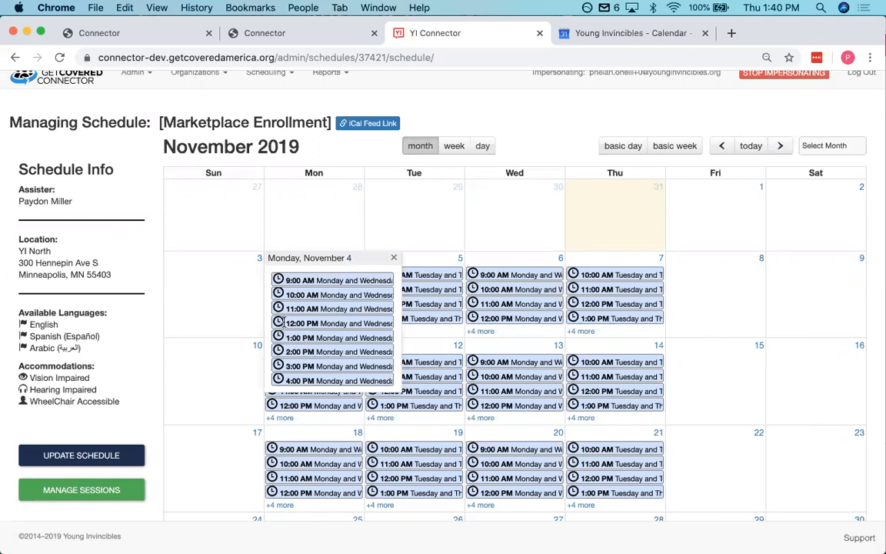
scroll(283, 323, down, 1)
click(426, 187)
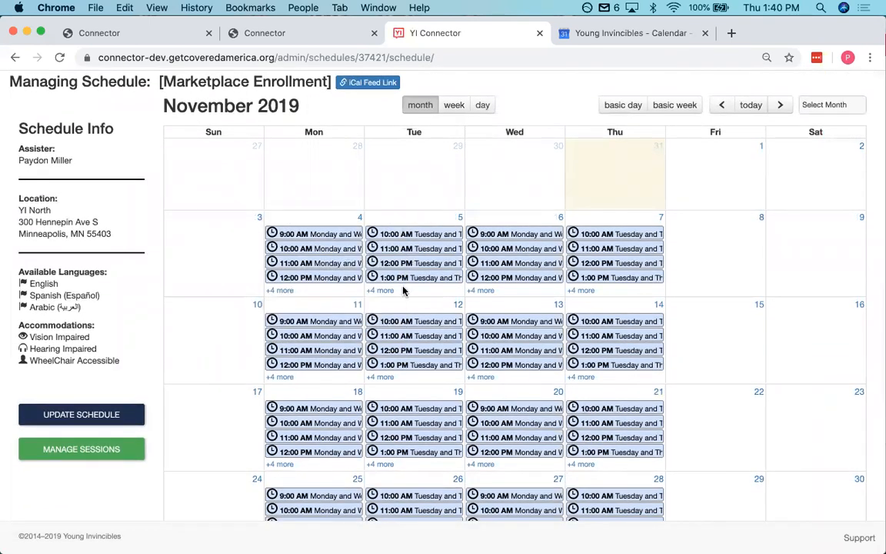
click(391, 290)
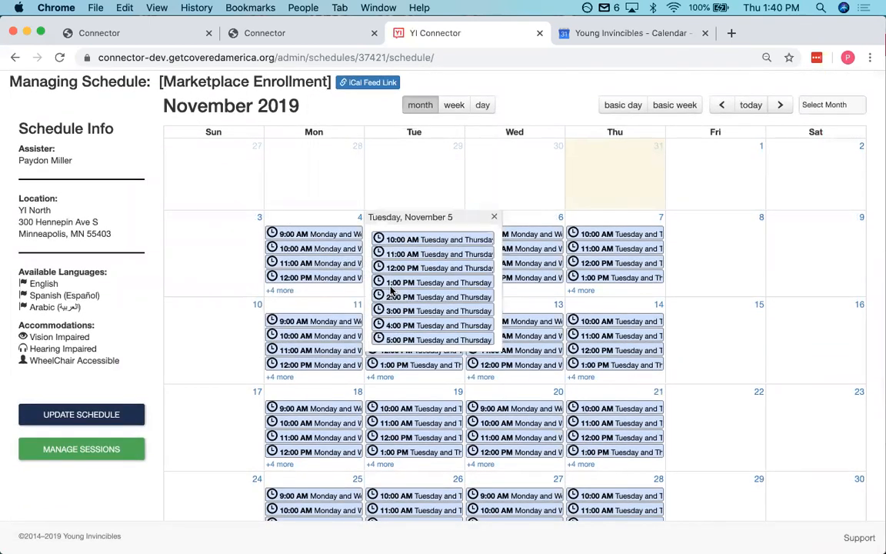
click(381, 184)
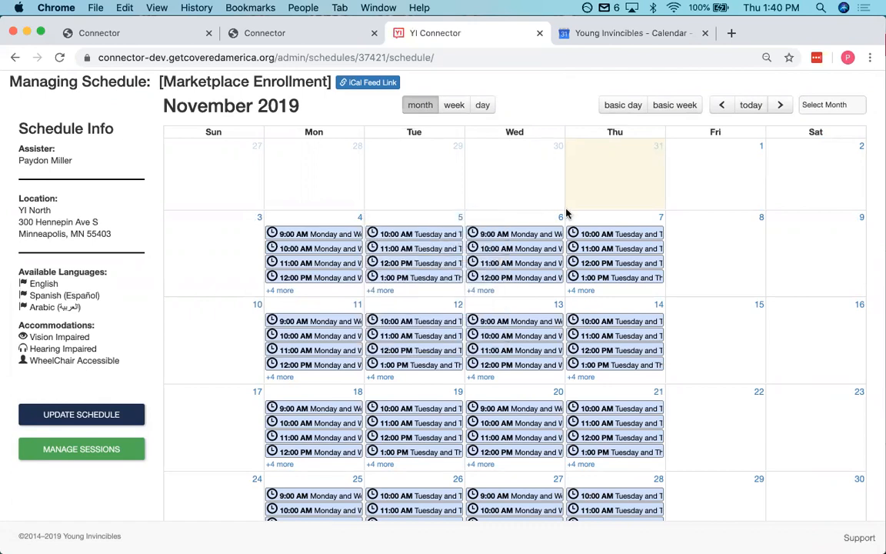
scroll(542, 263, down, 3)
scroll(542, 263, down, 2)
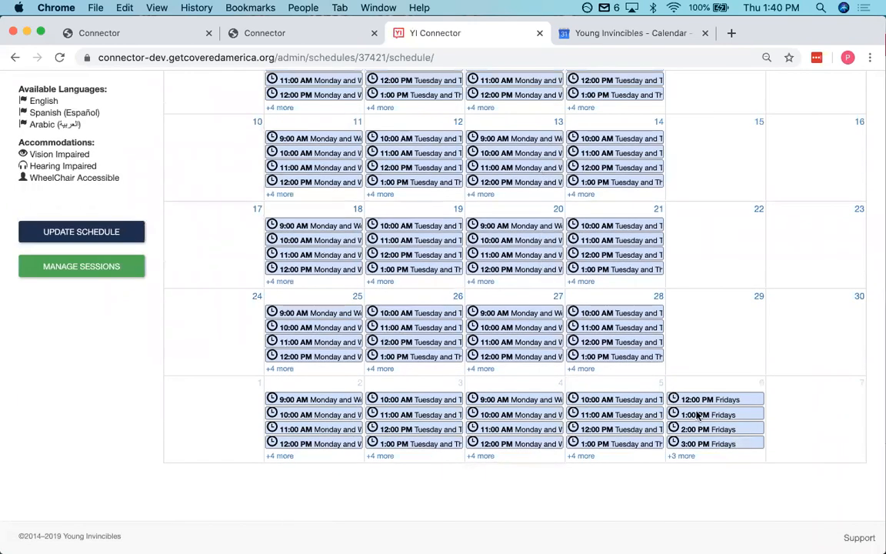
scroll(700, 422, up, 5)
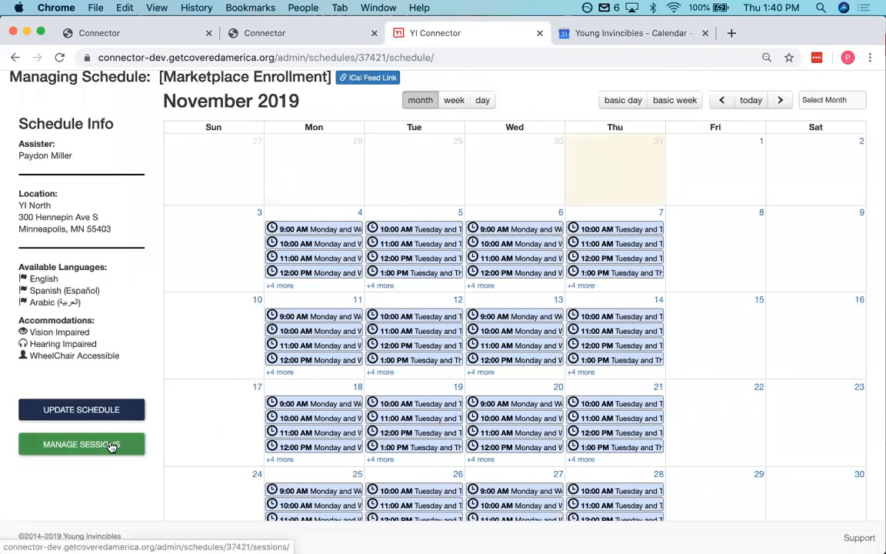
Step: Set the end time of the Fridays sessions to 08:00 PM and save the update
click(112, 445)
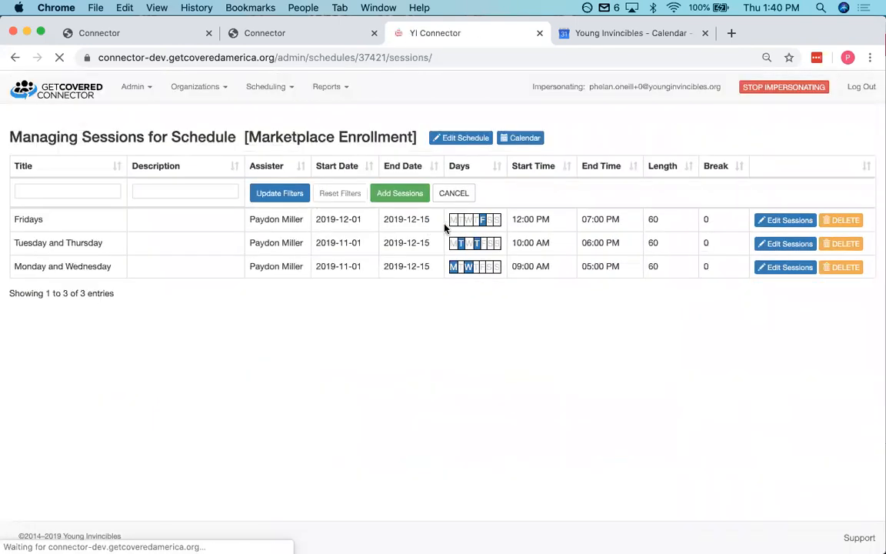
click(773, 228)
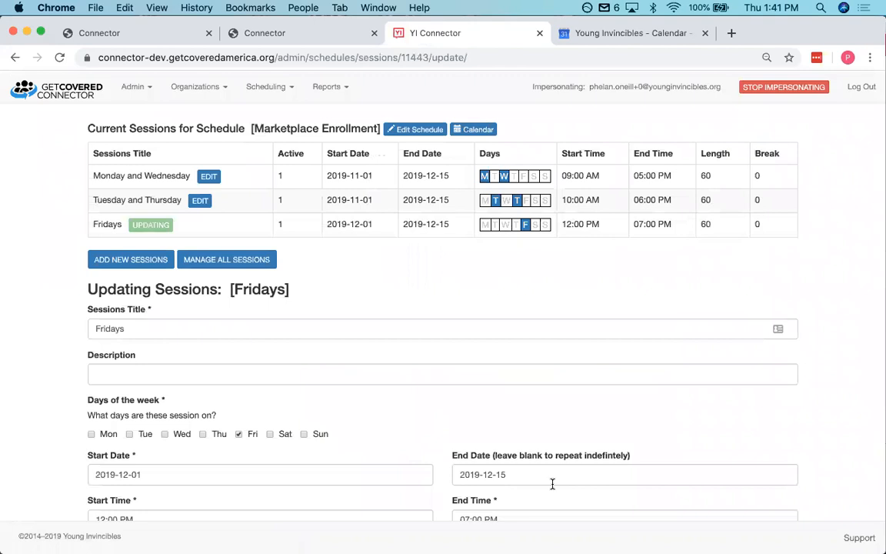
scroll(552, 483, down, 2)
click(463, 465)
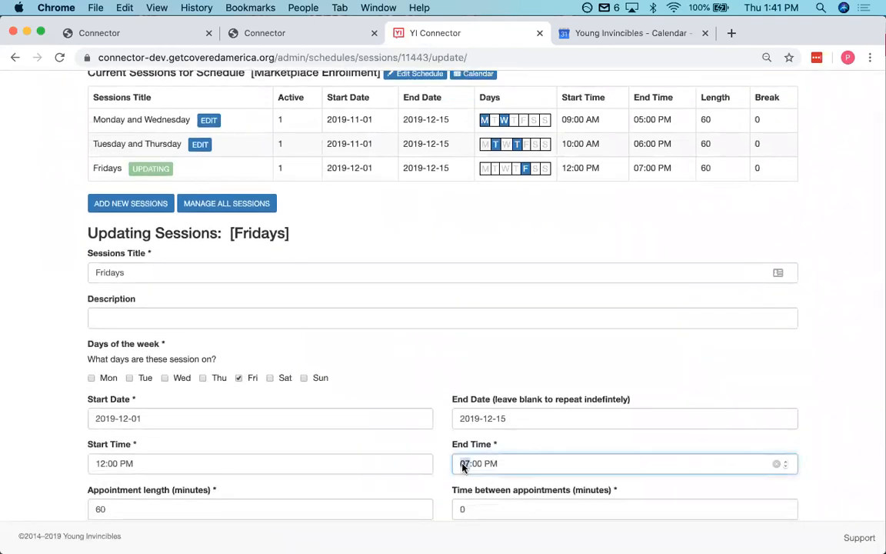
text(8)
scroll(462, 468, down, 6)
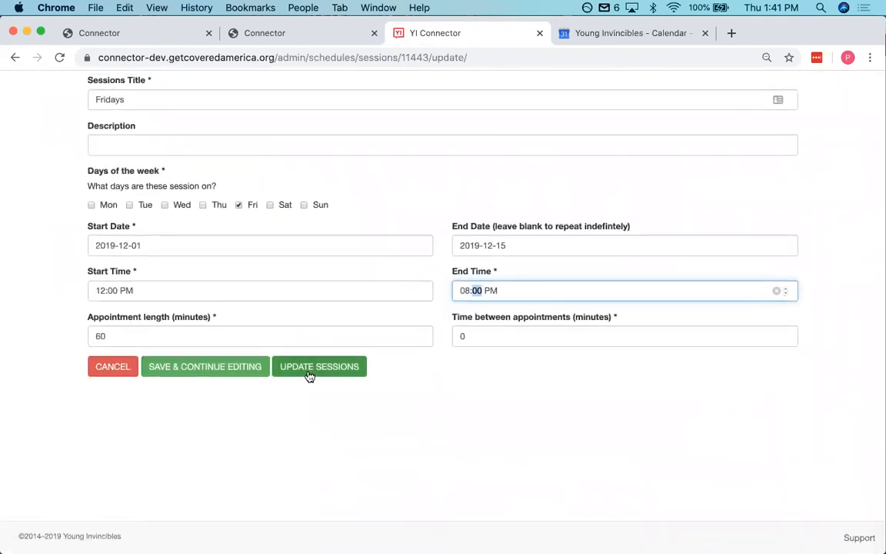
click(309, 377)
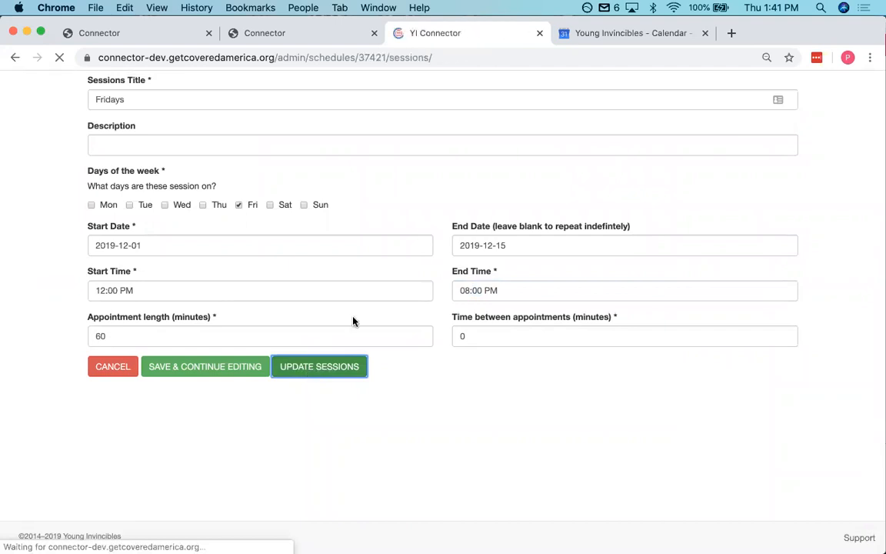
Step: Reopen the Marketplace Enrollment calendar and show November 2019
click(515, 176)
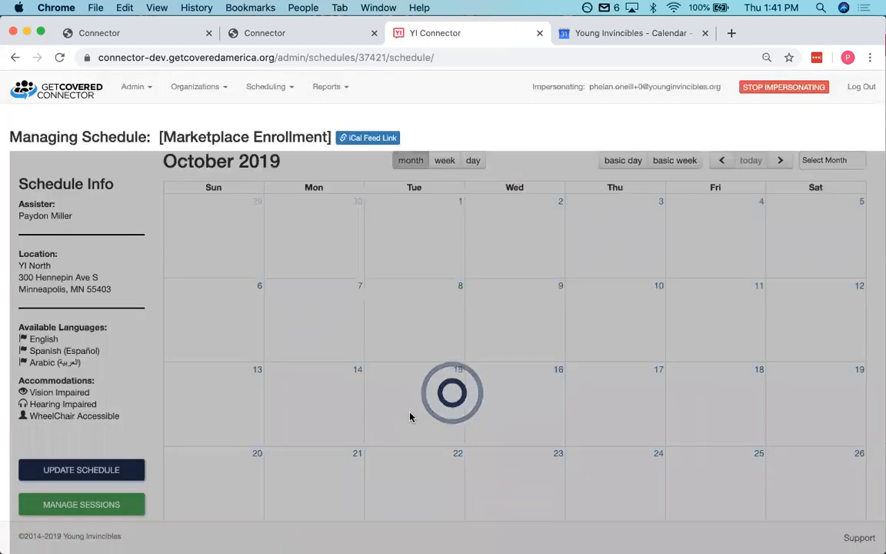
scroll(410, 417, down, 5)
scroll(411, 417, down, 3)
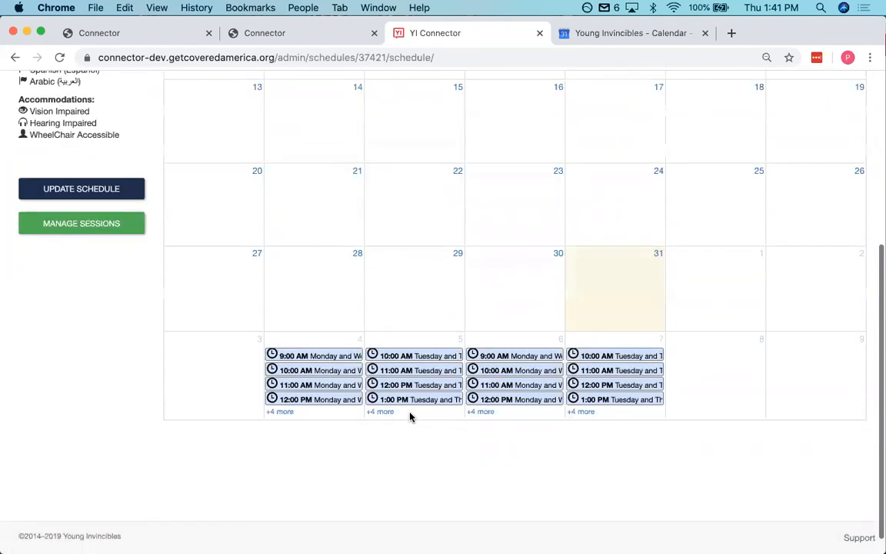
scroll(430, 392, up, 5)
click(778, 75)
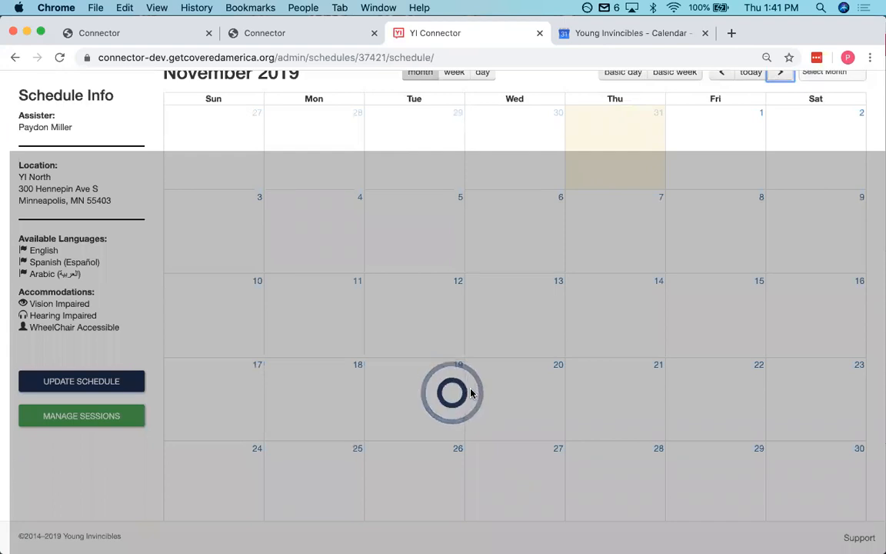
scroll(472, 393, up, 1)
scroll(472, 393, up, 1)
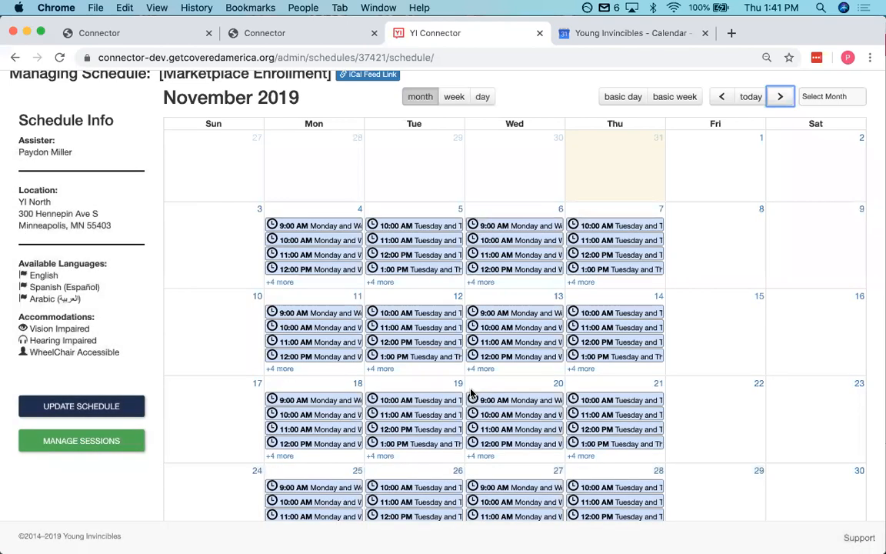
Step: Expand all Fridays slots on December 6 to check the last appointment time, and close the list
scroll(471, 393, down, 5)
click(679, 414)
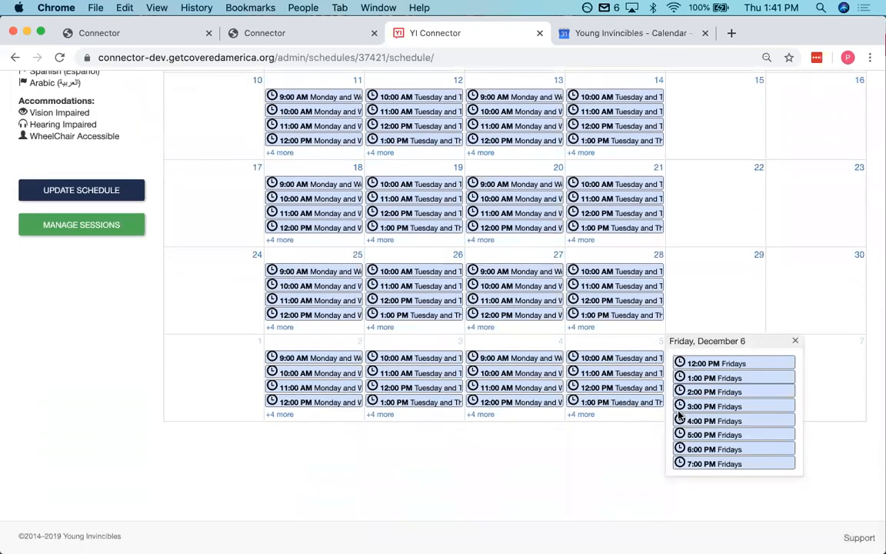
scroll(680, 416, down, 1)
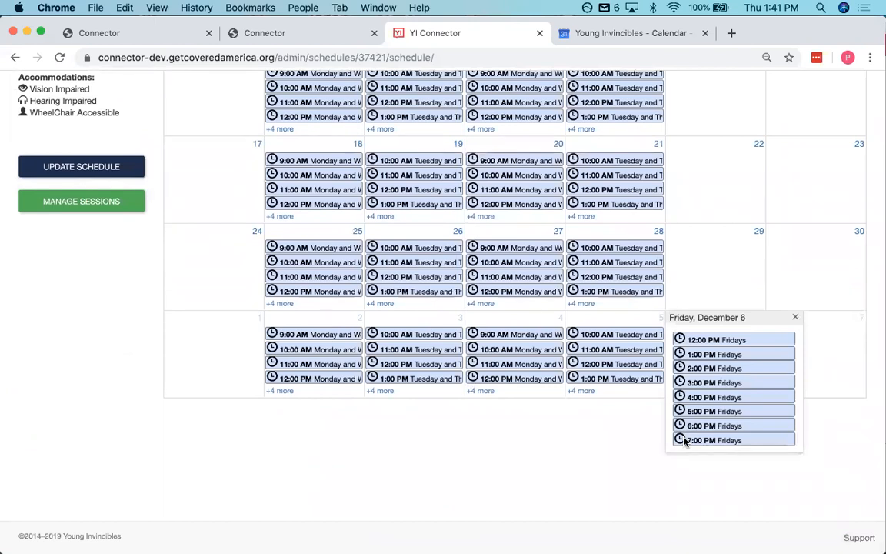
click(527, 421)
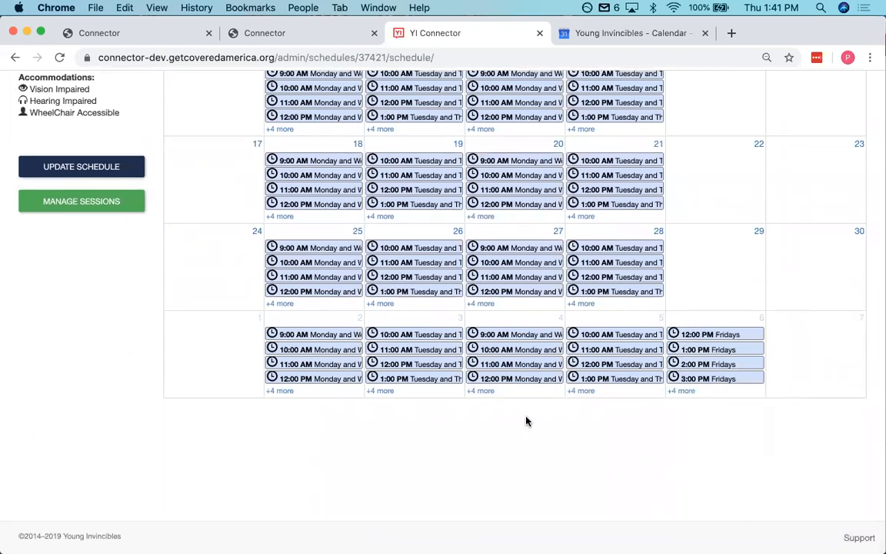
scroll(526, 419, up, 5)
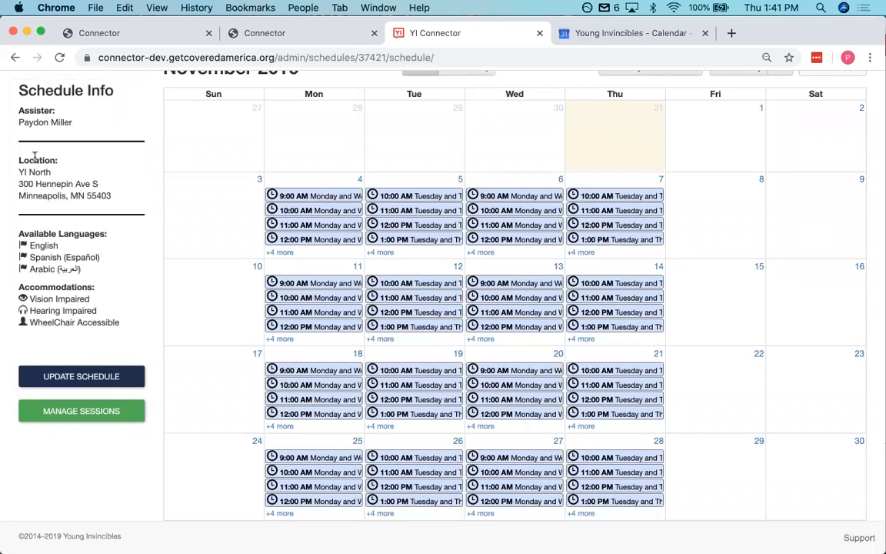
Step: Examine the schedule's languages and accommodations, and view the details of the available 9:00 AM appointment on Monday, November 4
drag(29, 234, 44, 329)
click(148, 271)
click(282, 195)
scroll(79, 344, down, 3)
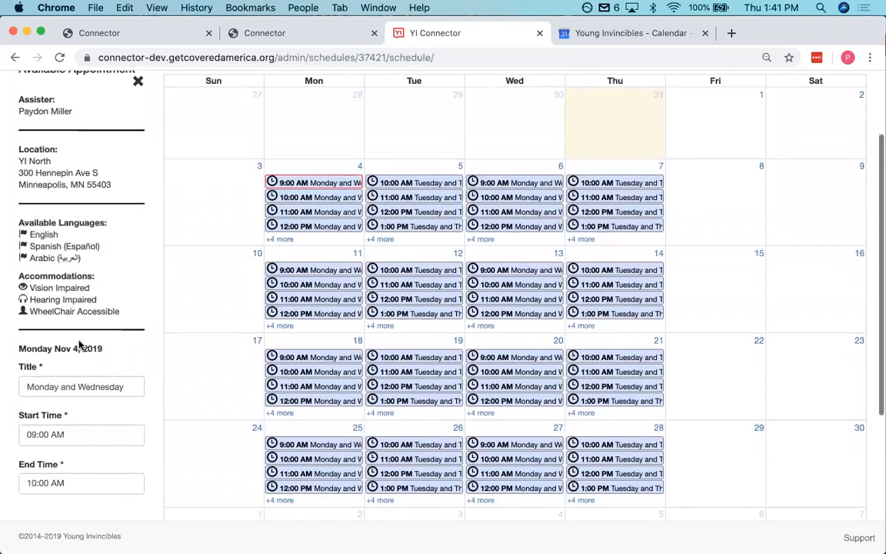
scroll(79, 344, down, 2)
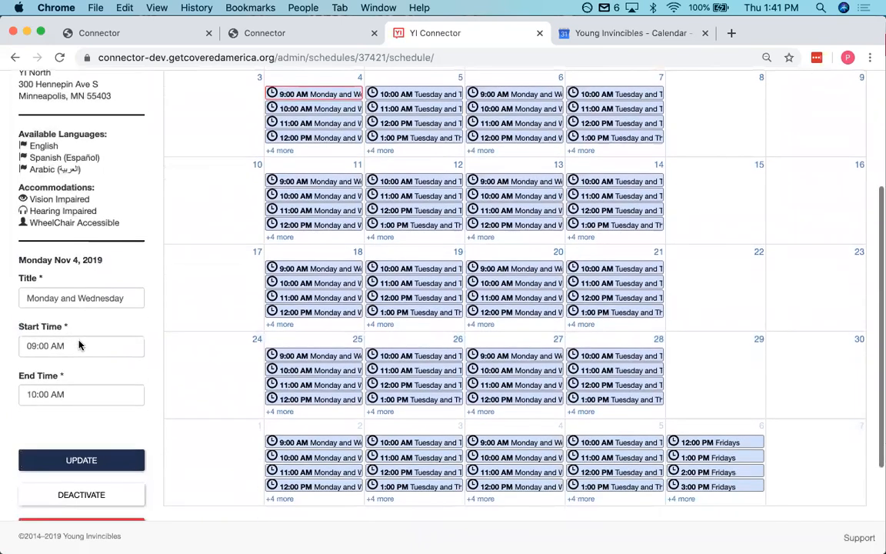
scroll(79, 344, up, 5)
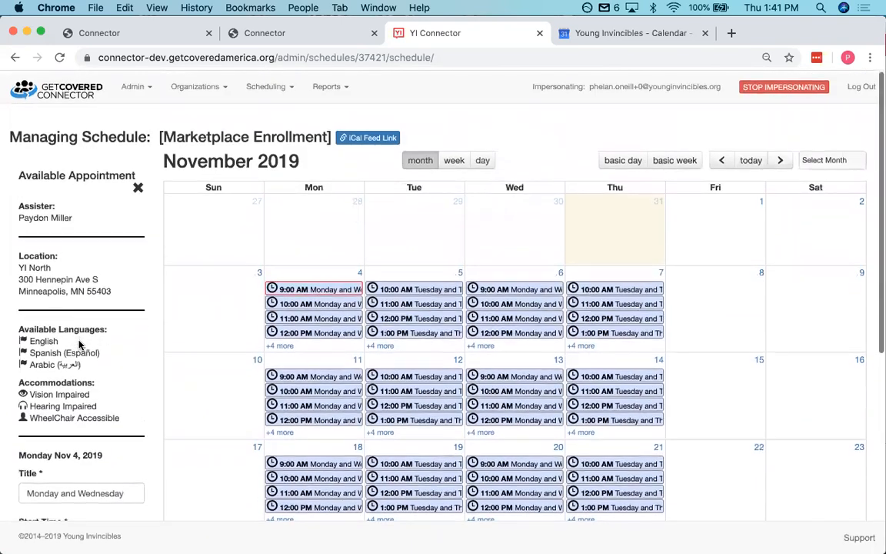
Step: From the list of all schedules, open the calendar of the third schedule, assigned to Connector Support
click(261, 86)
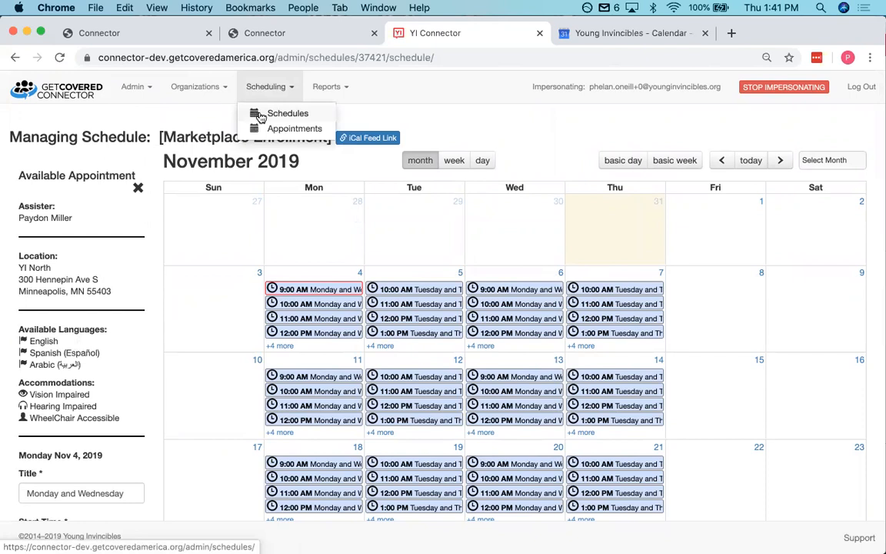
click(260, 116)
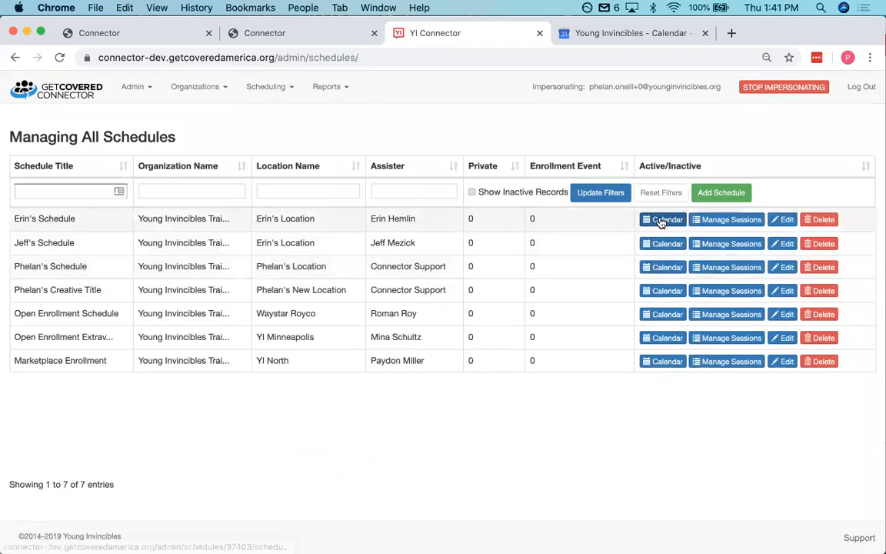
click(669, 270)
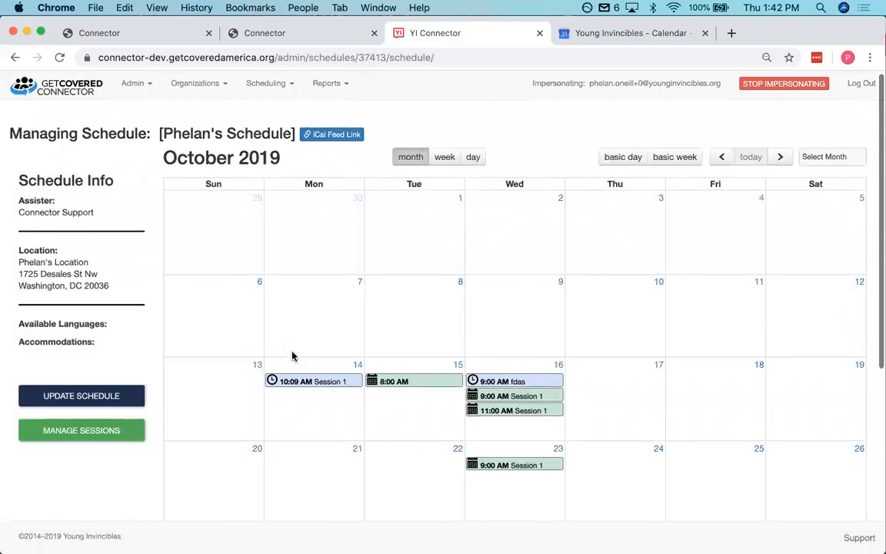
Step: View the details of the booked 11:00 AM Session 1 appointment on October 28
scroll(292, 355, down, 5)
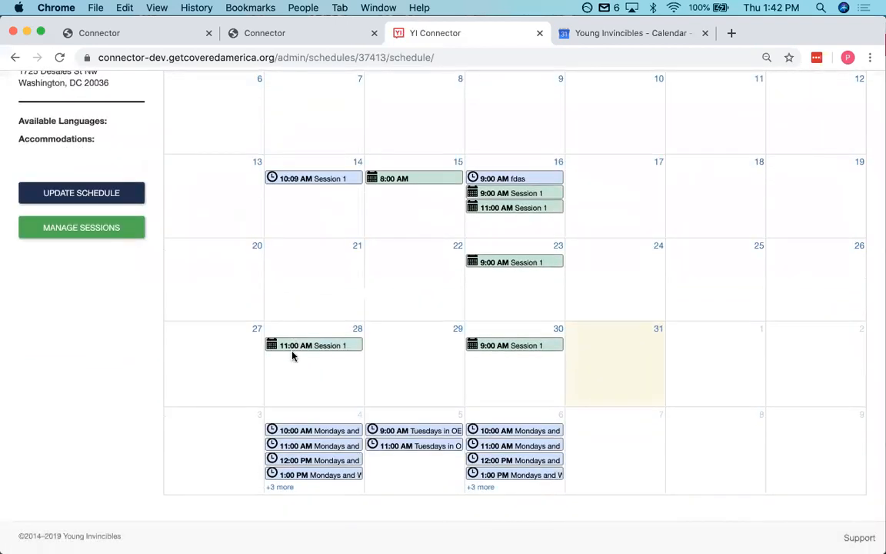
scroll(292, 355, up, 2)
scroll(292, 355, up, 1)
scroll(292, 355, down, 4)
scroll(291, 288, up, 2)
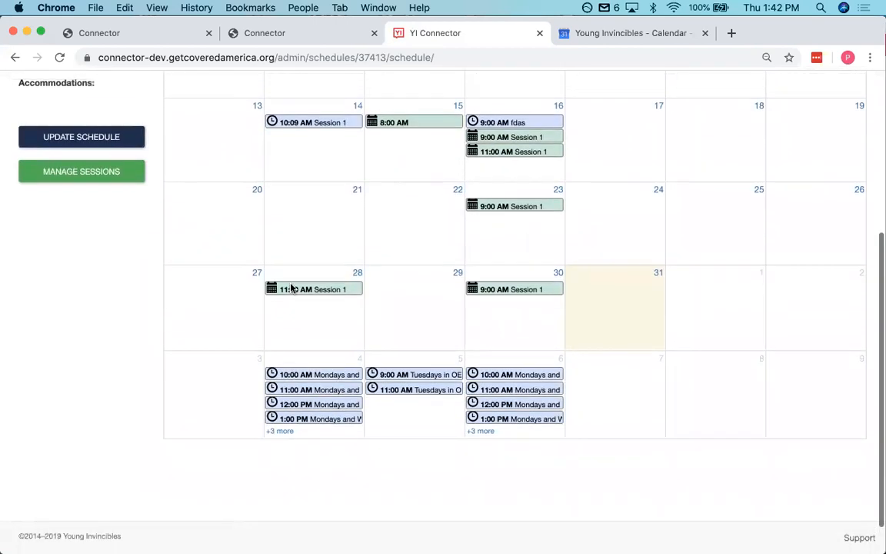
scroll(291, 288, up, 2)
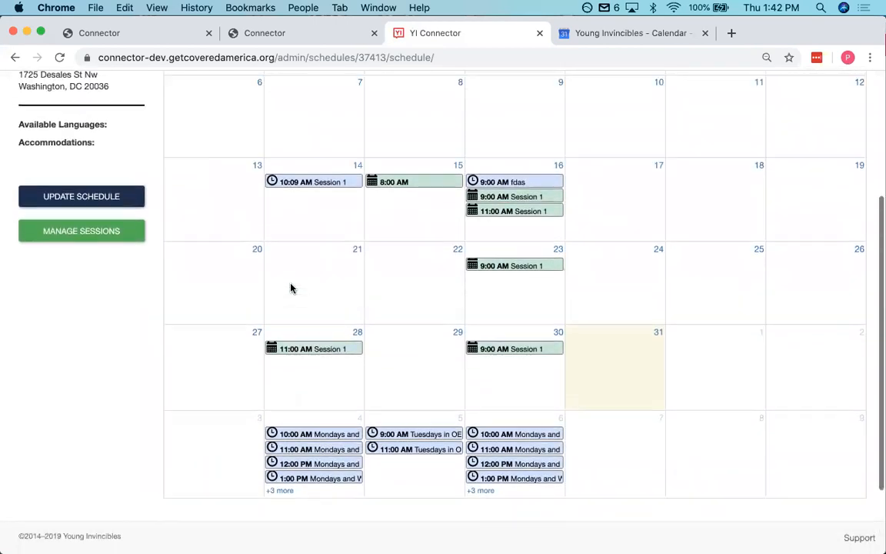
click(312, 357)
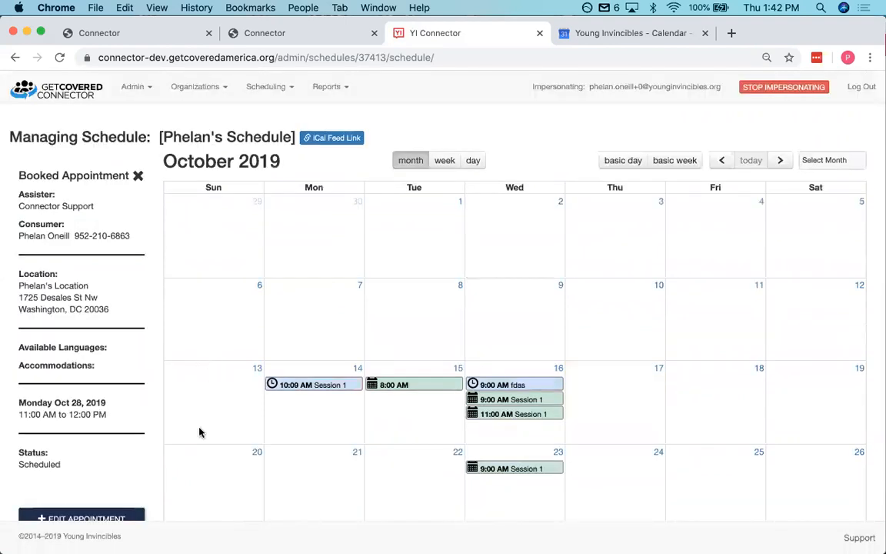
scroll(197, 431, down, 5)
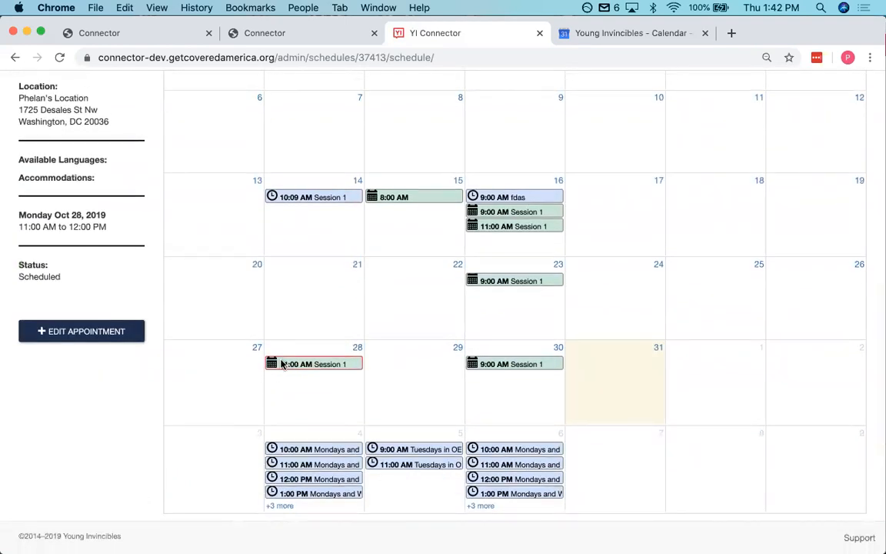
Step: Set the start time of the available Session 1 appointment on Monday, October 14 to 10:11 AM and save it
scroll(219, 322, up, 4)
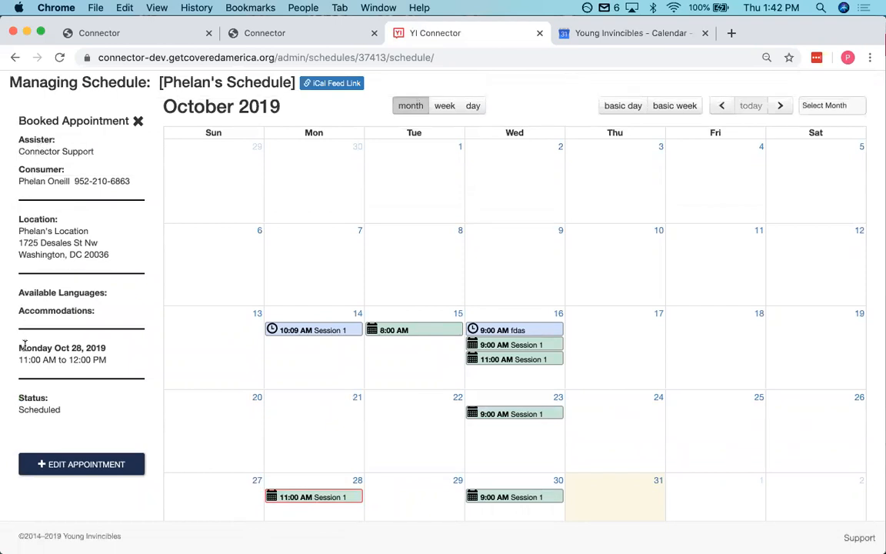
scroll(25, 390, down, 2)
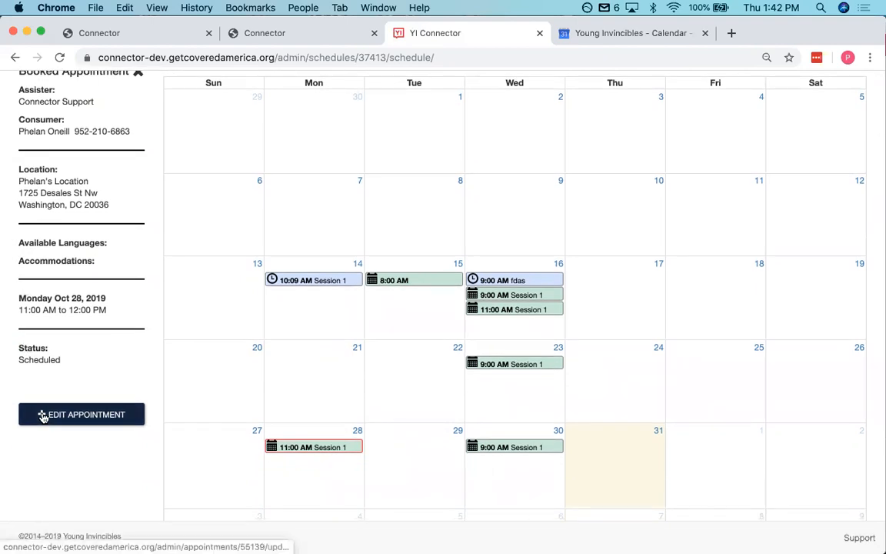
click(283, 280)
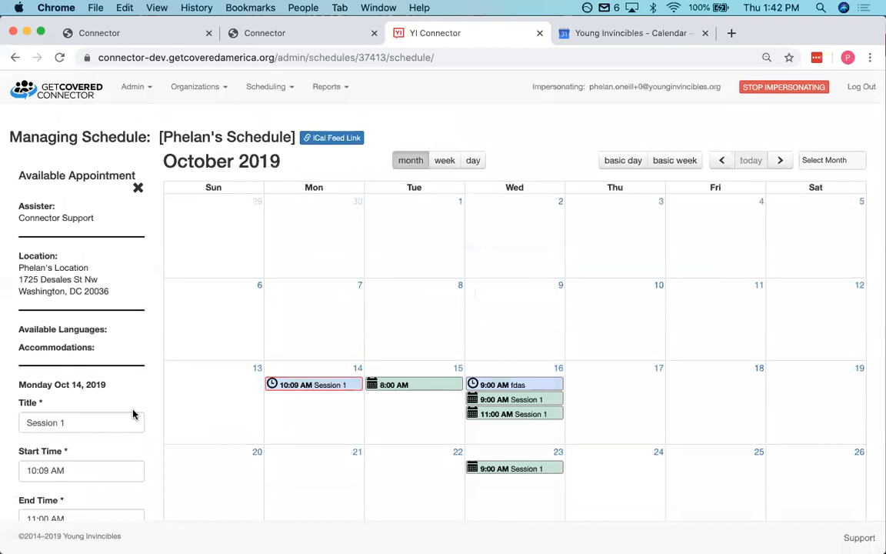
scroll(83, 330, down, 5)
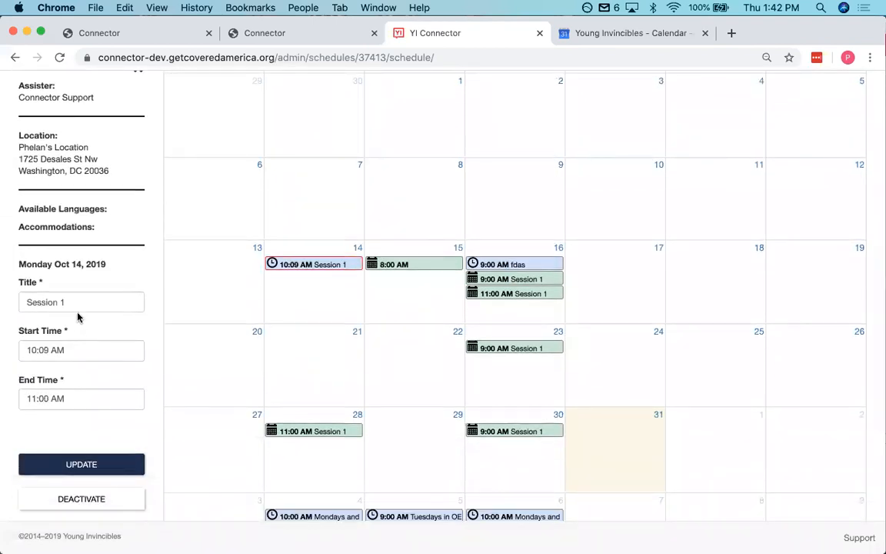
click(41, 352)
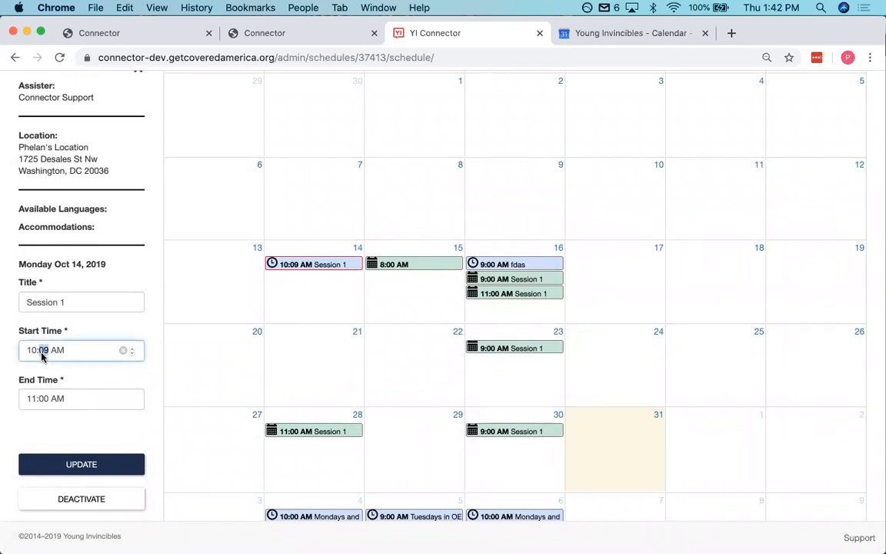
text(11)
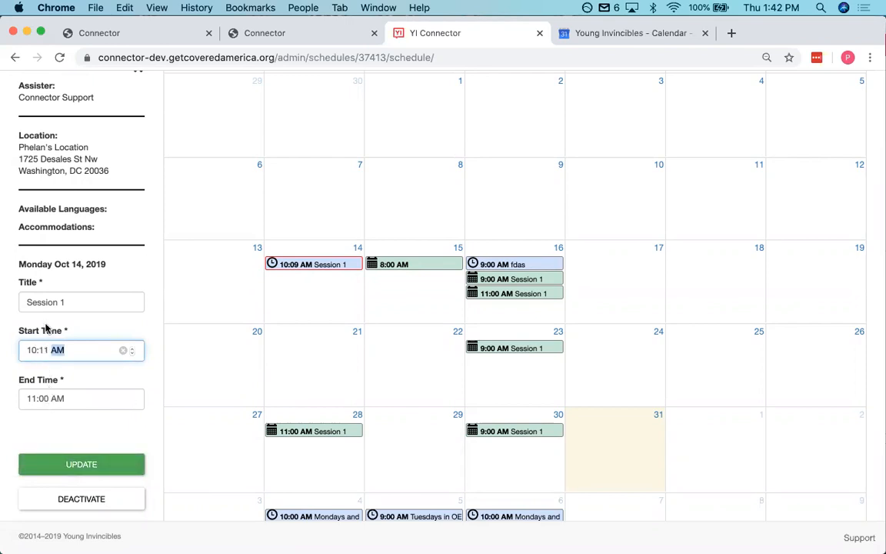
click(53, 466)
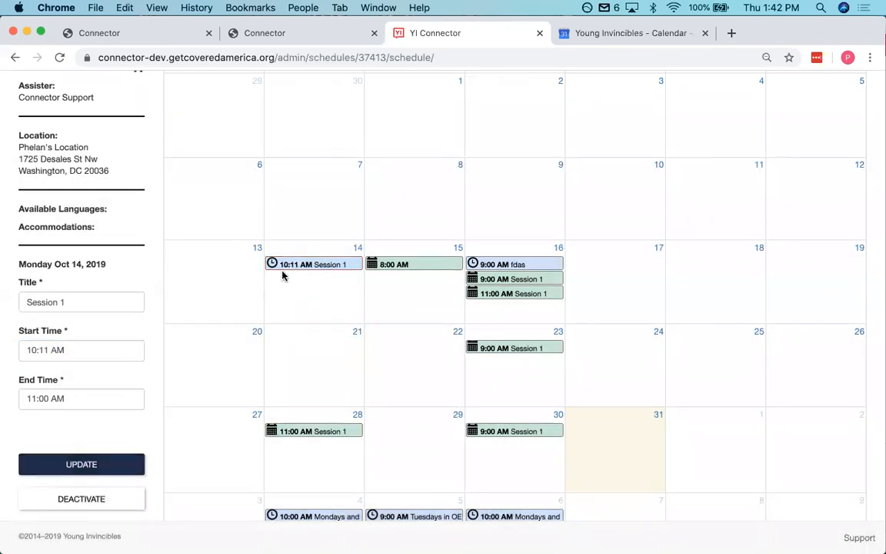
Step: Deactivate the available 10:00 AM Mondays and Wednesdays appointment on Monday, November 4
scroll(285, 262, down, 2)
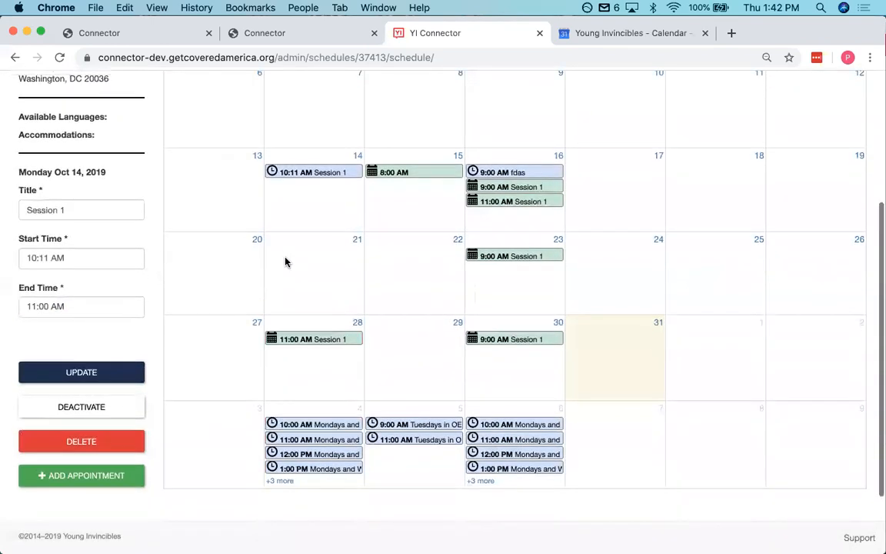
scroll(285, 260, up, 1)
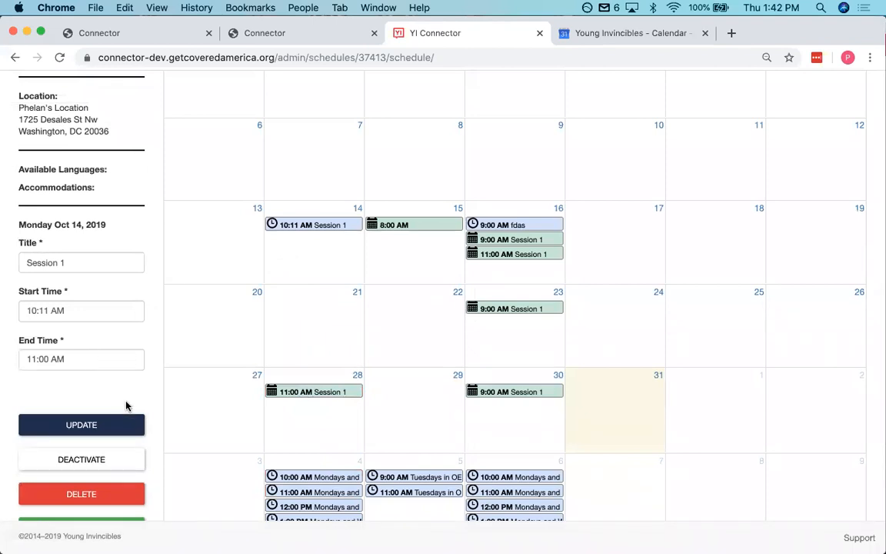
scroll(126, 405, down, 1)
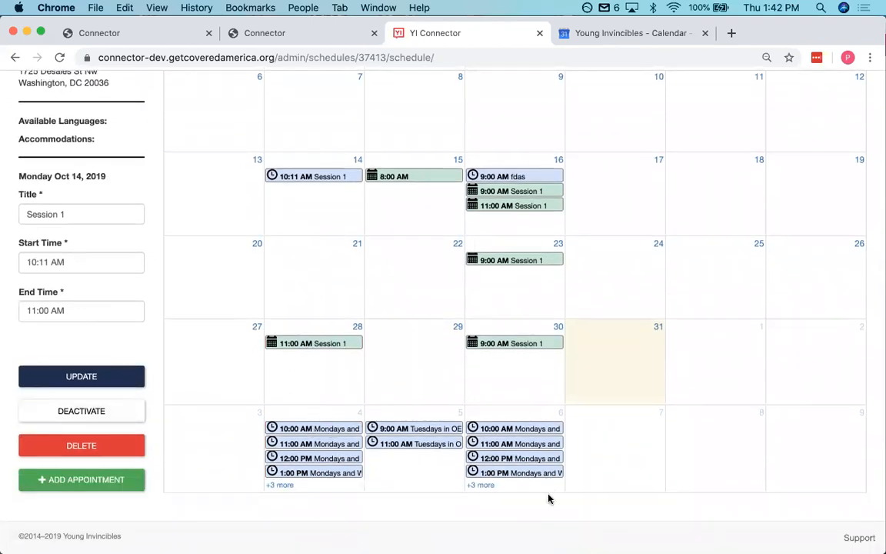
click(319, 428)
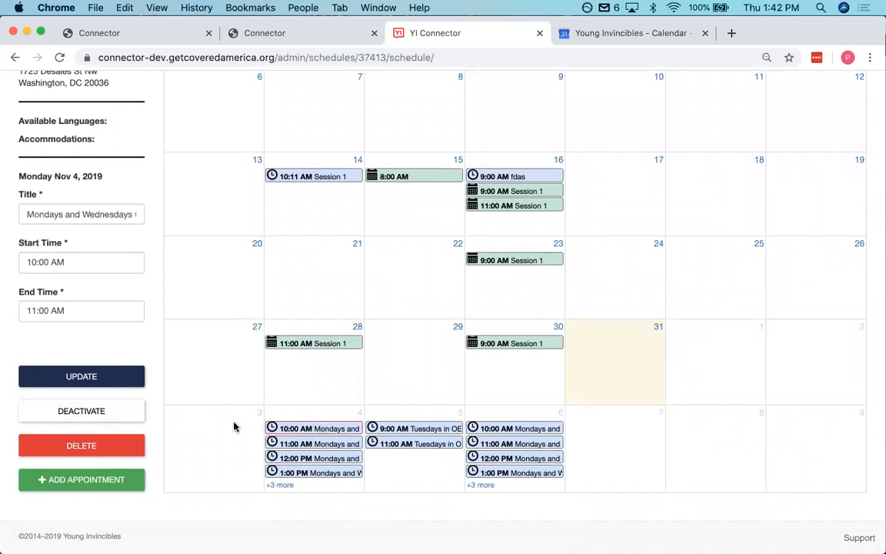
click(110, 417)
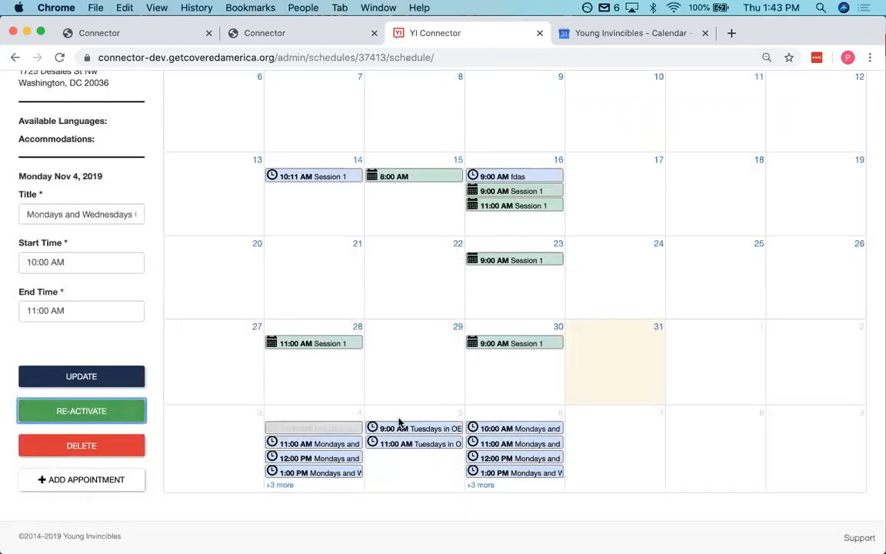
Step: Delete the available 9:00 AM Tuesdays in OE appointment on Tuesday, November 5
click(399, 430)
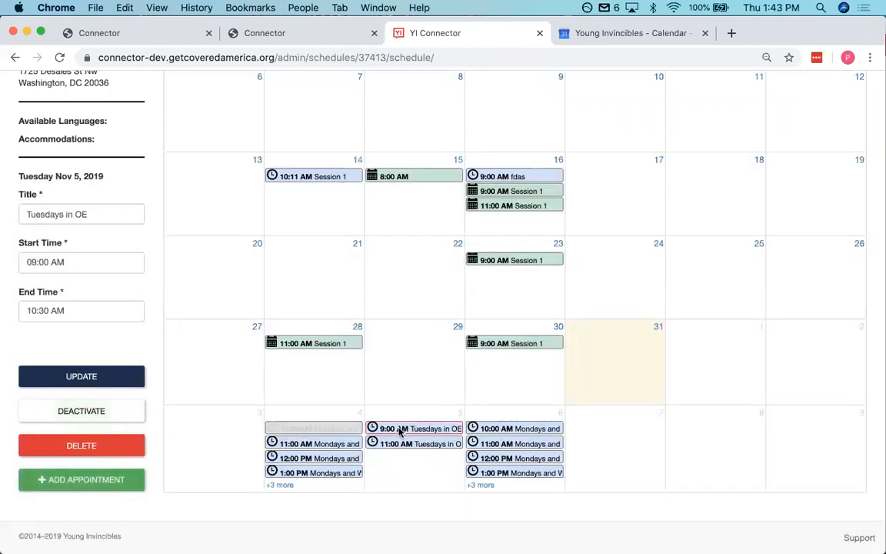
click(100, 448)
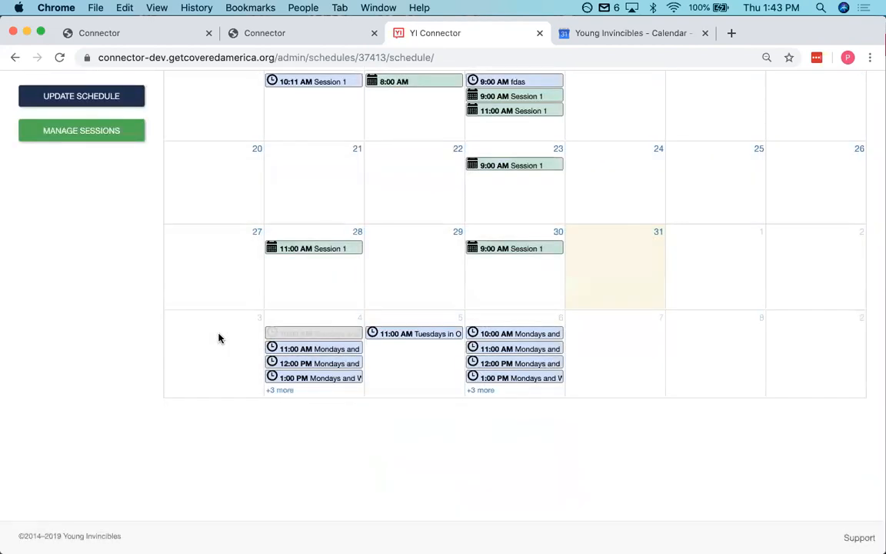
scroll(221, 322, up, 3)
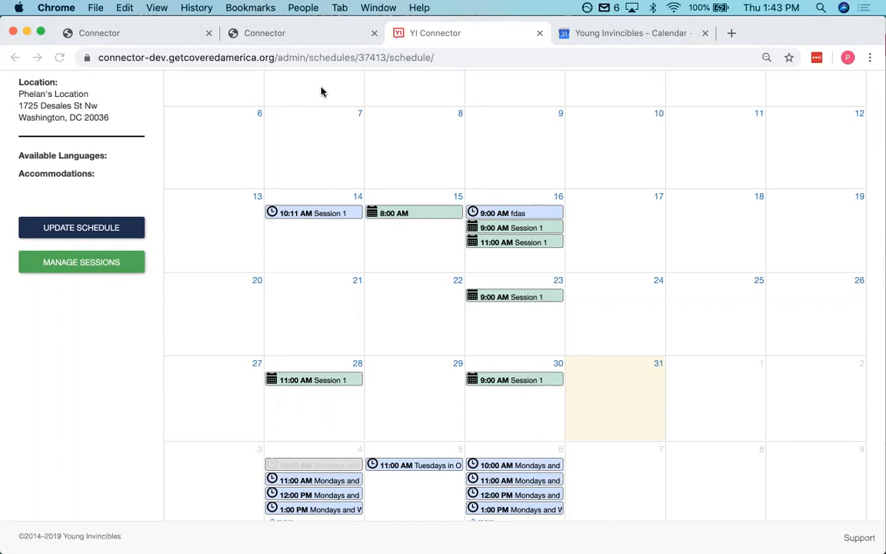
click(224, 350)
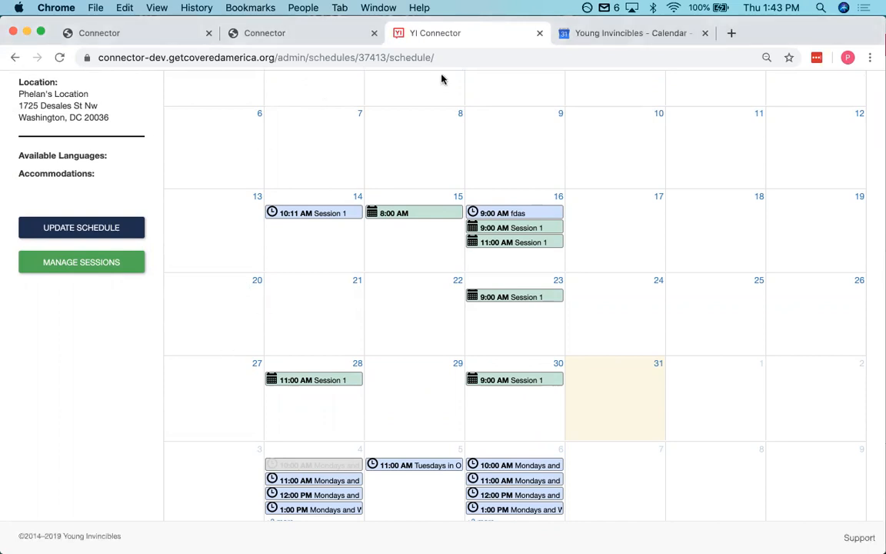
scroll(251, 143, up, 5)
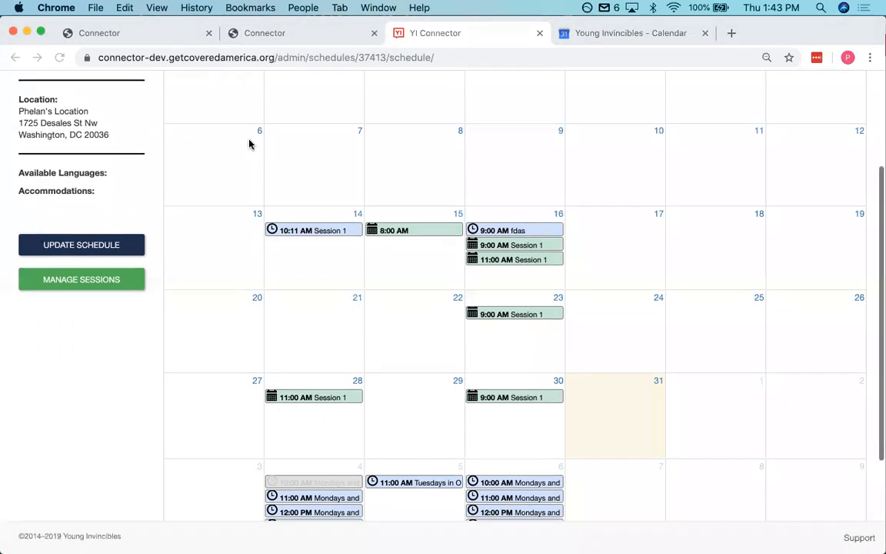
scroll(239, 195, down, 5)
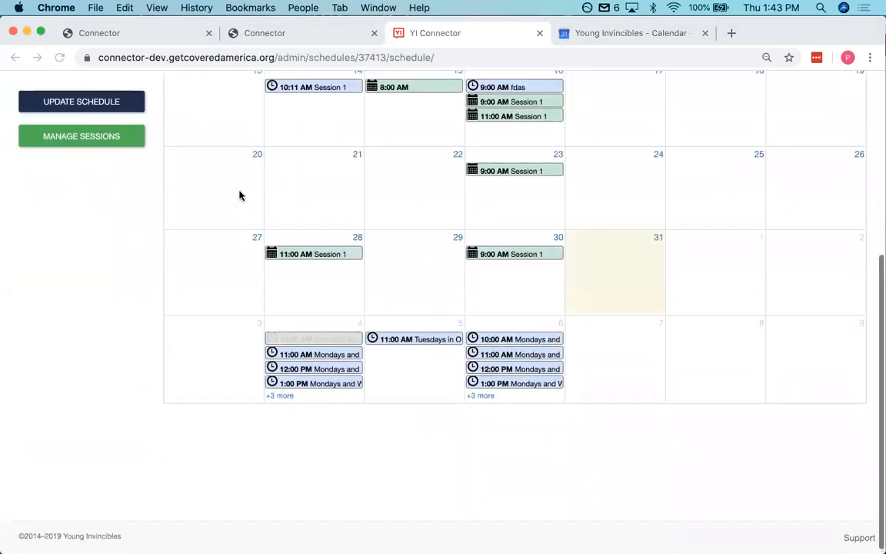
Step: Return to the list of all schedules and open the calendar of the first schedule
scroll(239, 192, up, 5)
click(262, 86)
click(261, 114)
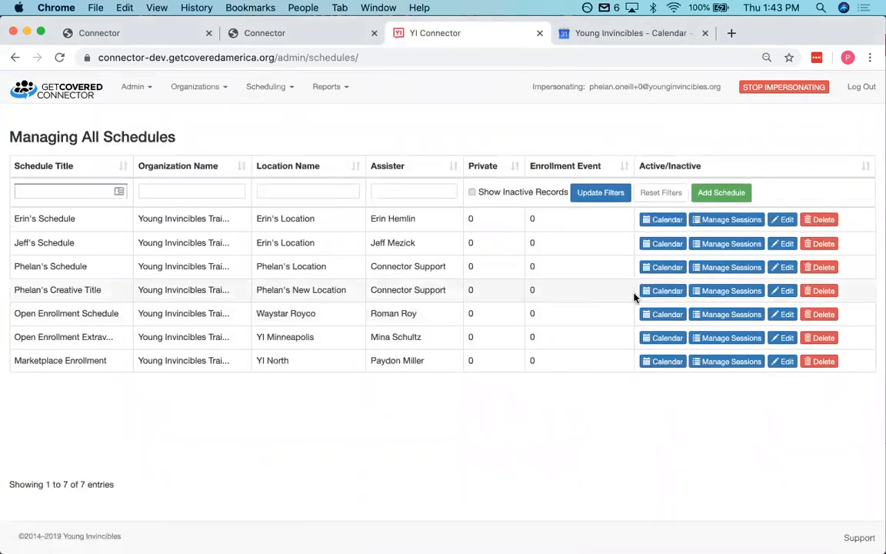
click(655, 225)
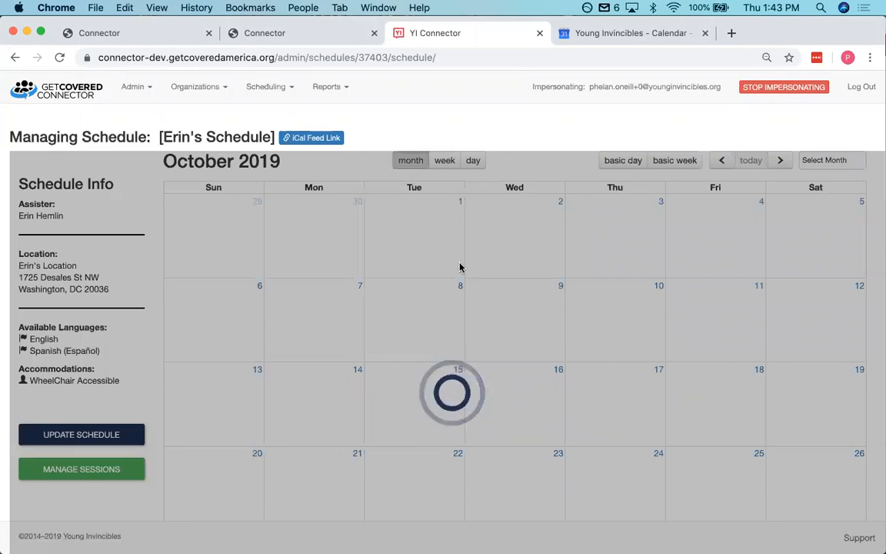
Step: Look over the schedule's October 2019 sessions and advance its calendar to November 2019
scroll(459, 267, down, 3)
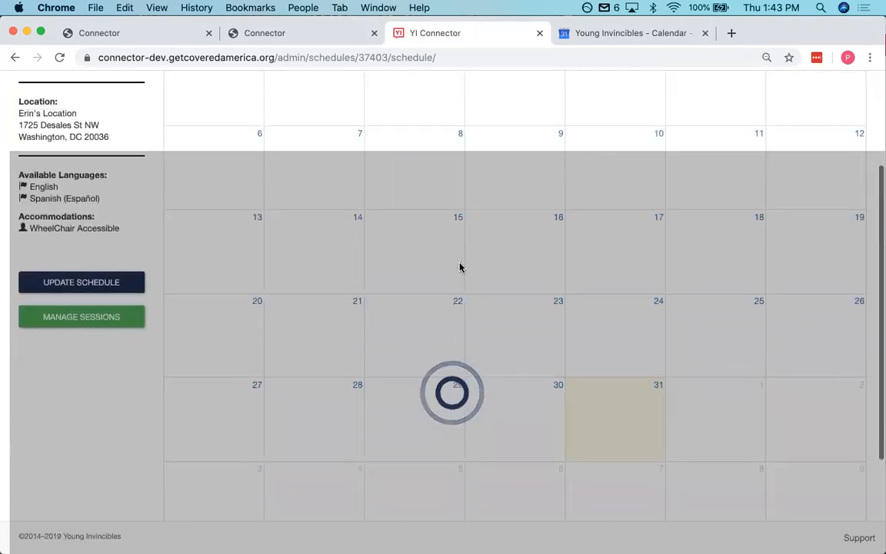
scroll(459, 267, up, 2)
scroll(461, 263, down, 4)
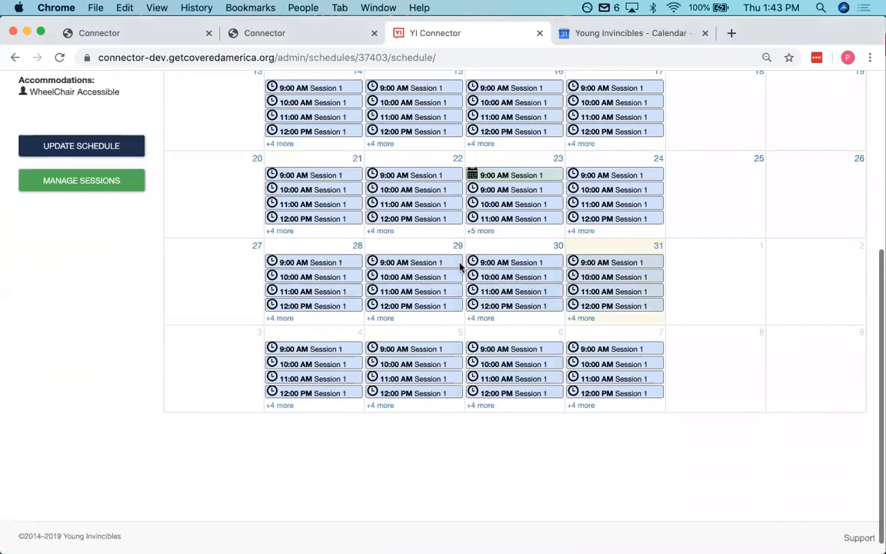
scroll(514, 252, up, 2)
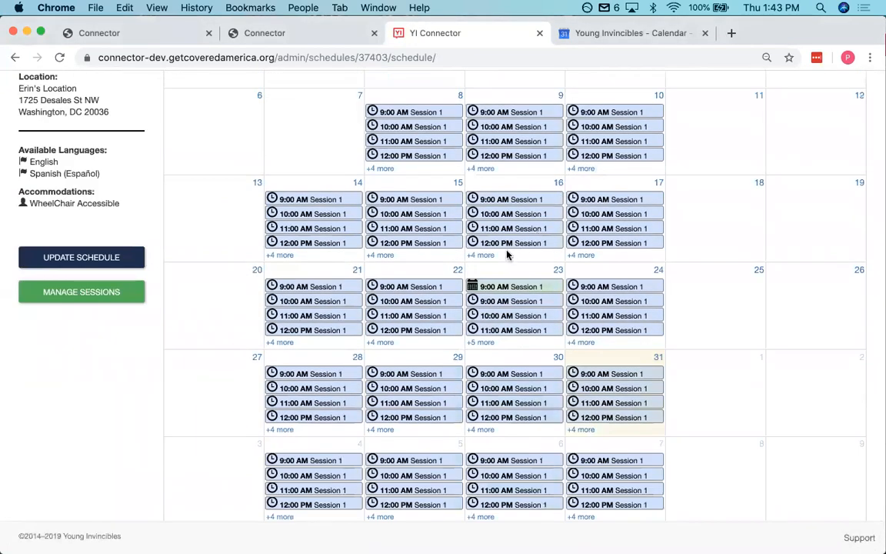
scroll(507, 254, down, 3)
scroll(598, 386, up, 7)
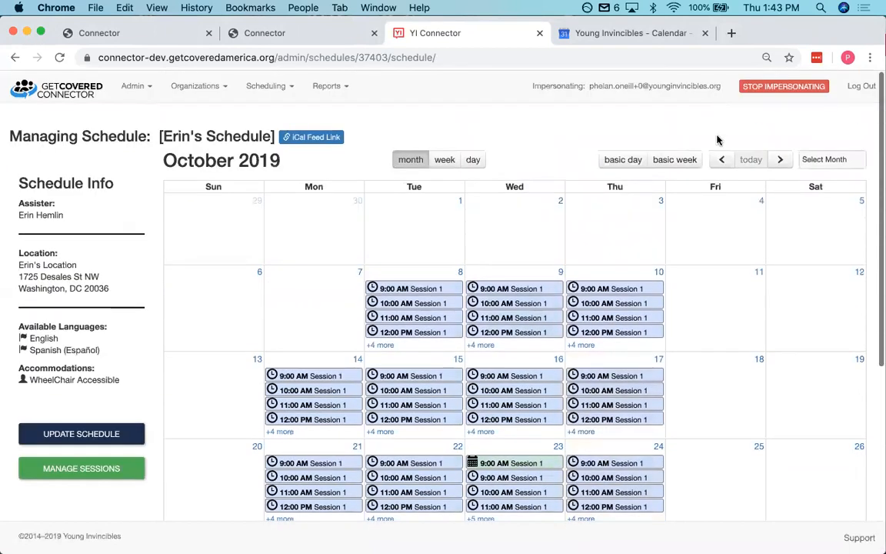
click(780, 159)
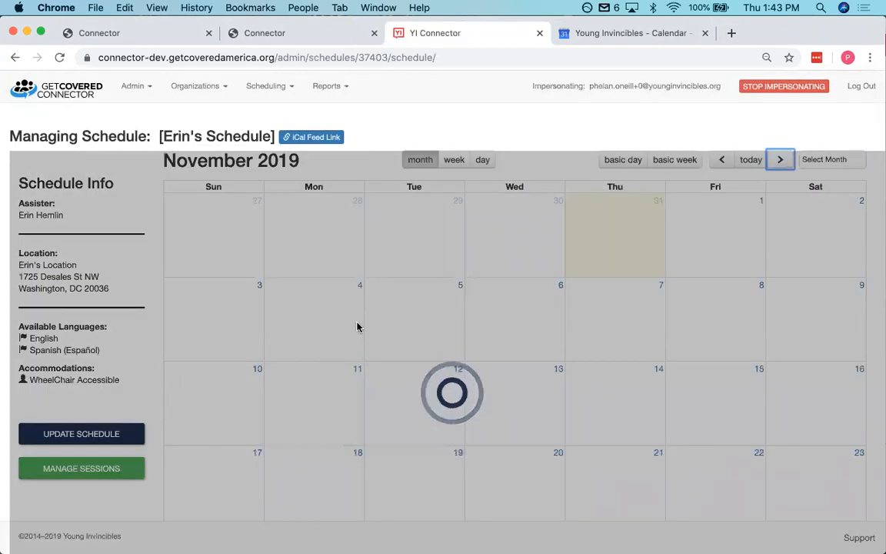
scroll(356, 317, down, 1)
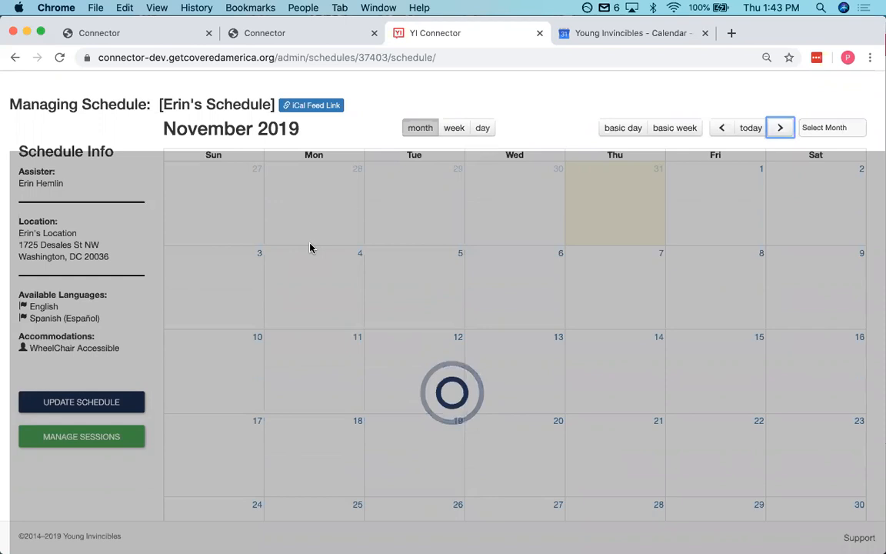
scroll(310, 250, down, 1)
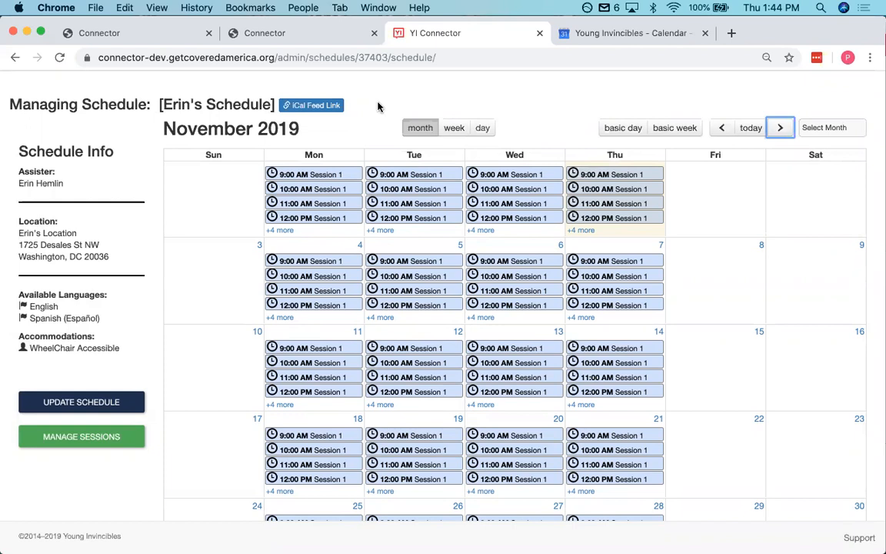
scroll(378, 106, up, 2)
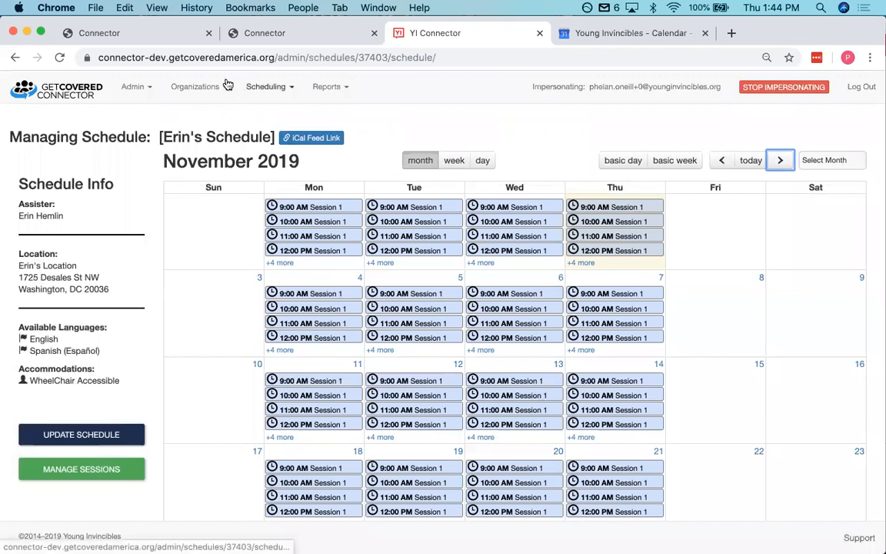
Step: From the list of assisters, open the Connector Support calendar and examine the October 2019 appointments across both assigned locations
click(194, 89)
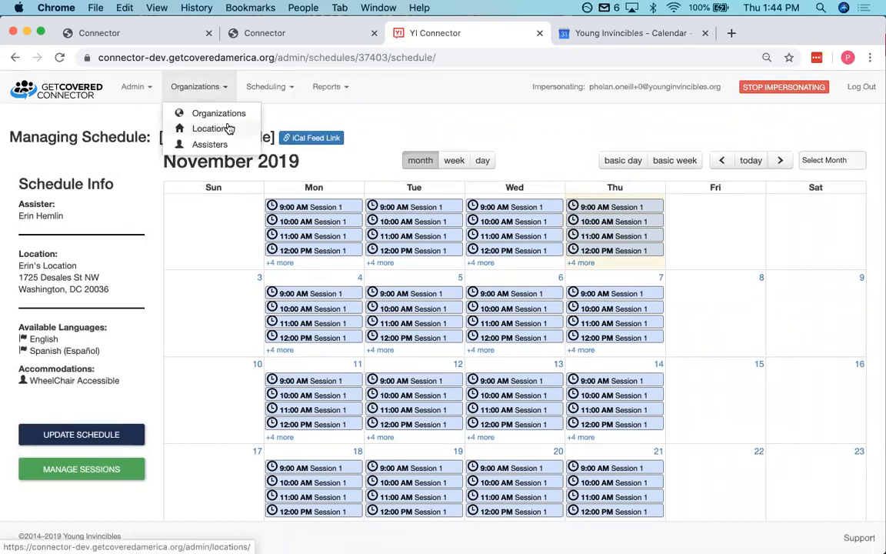
click(221, 146)
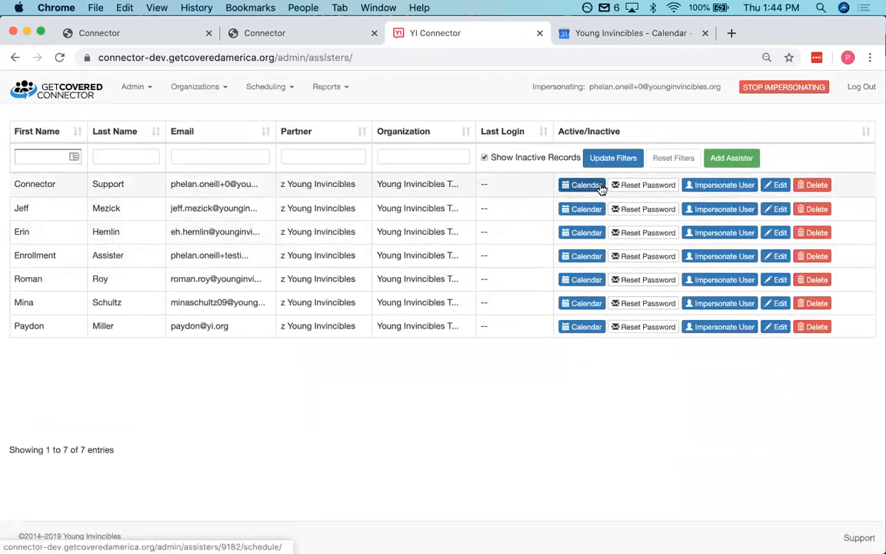
click(586, 186)
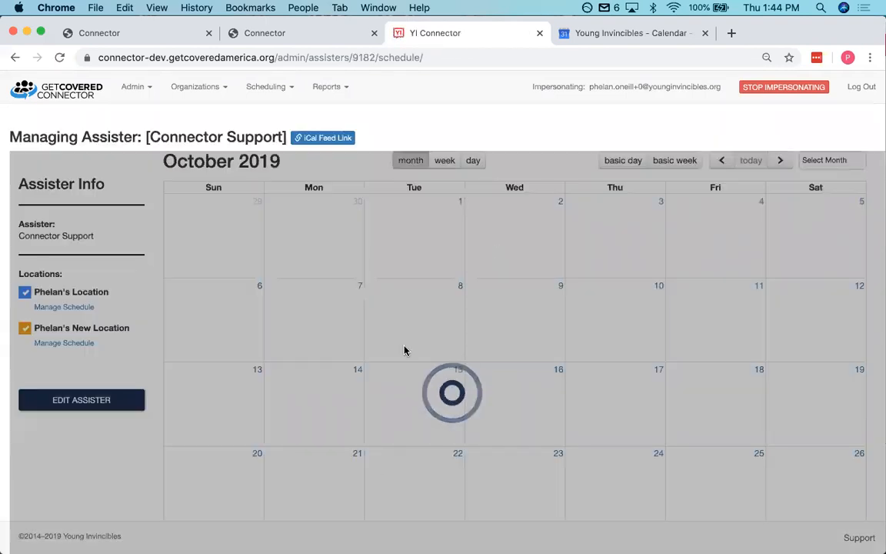
scroll(406, 334, down, 3)
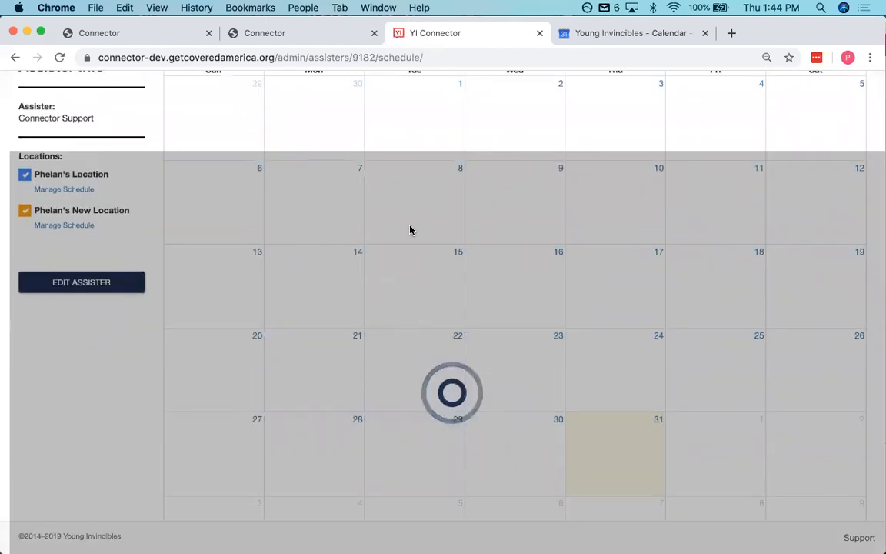
scroll(410, 230, up, 2)
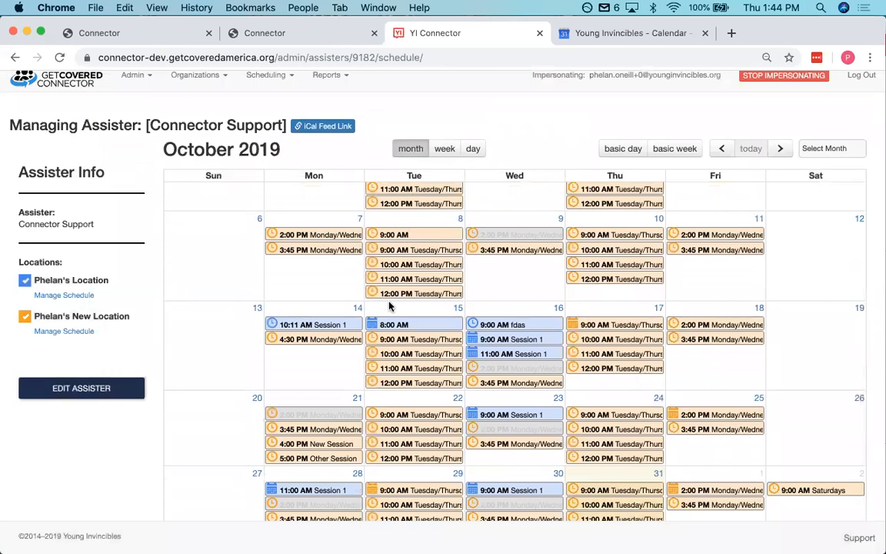
scroll(373, 342, down, 5)
scroll(373, 341, down, 1)
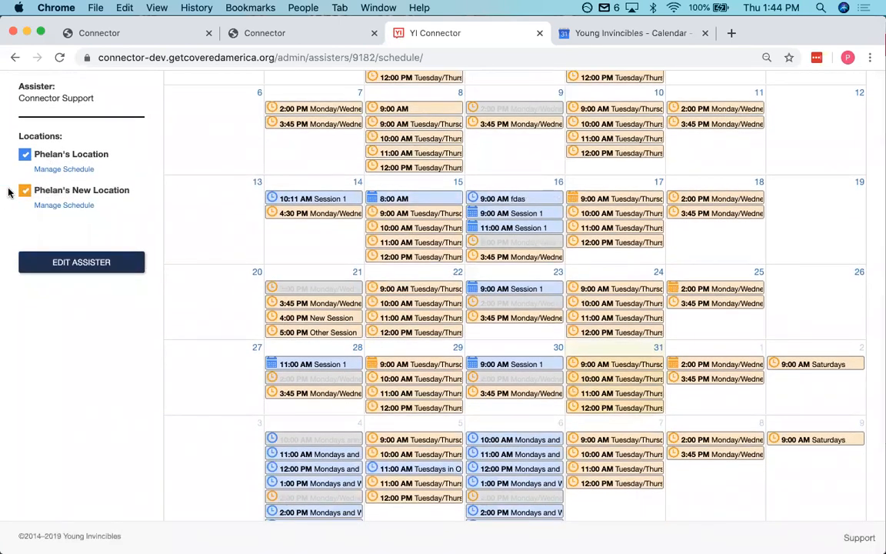
scroll(8, 213, up, 3)
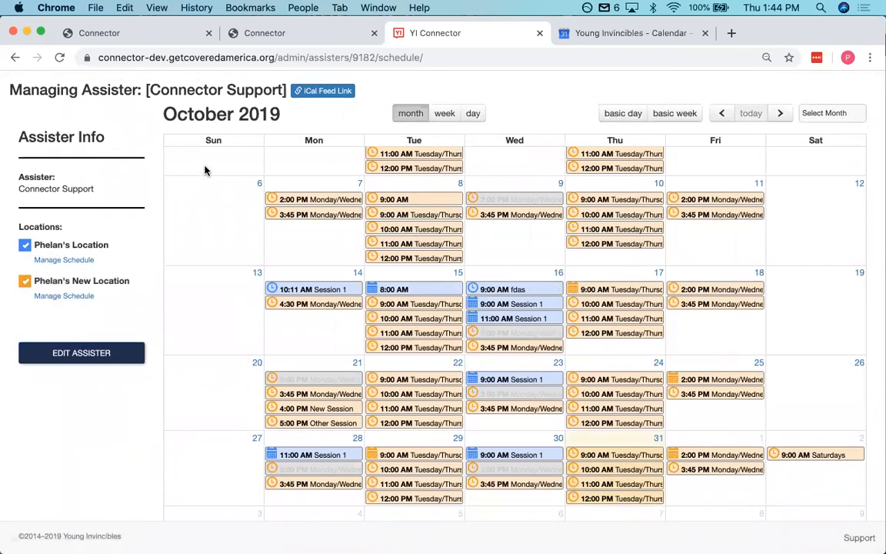
Step: Look over the rest of the assister's October 2019 calendar and copy the Connector Support iCal feed link
scroll(231, 324, down, 5)
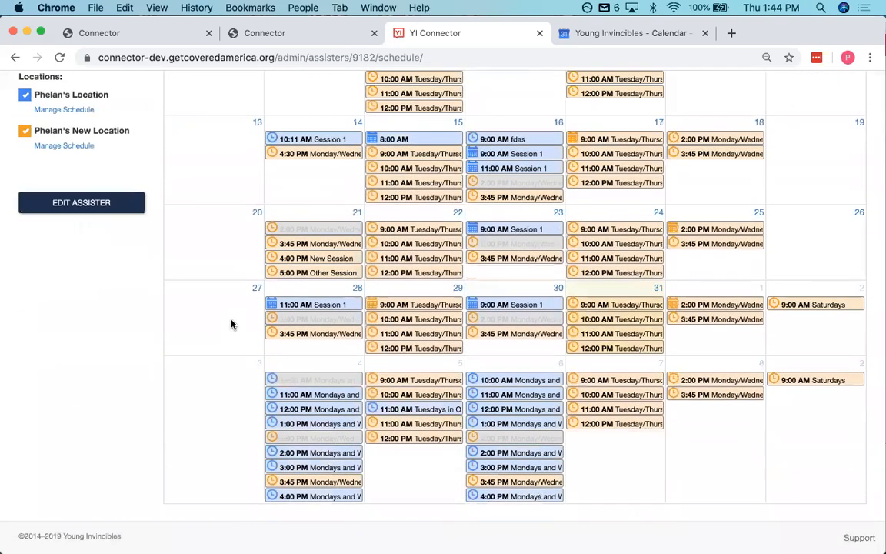
scroll(231, 324, up, 2)
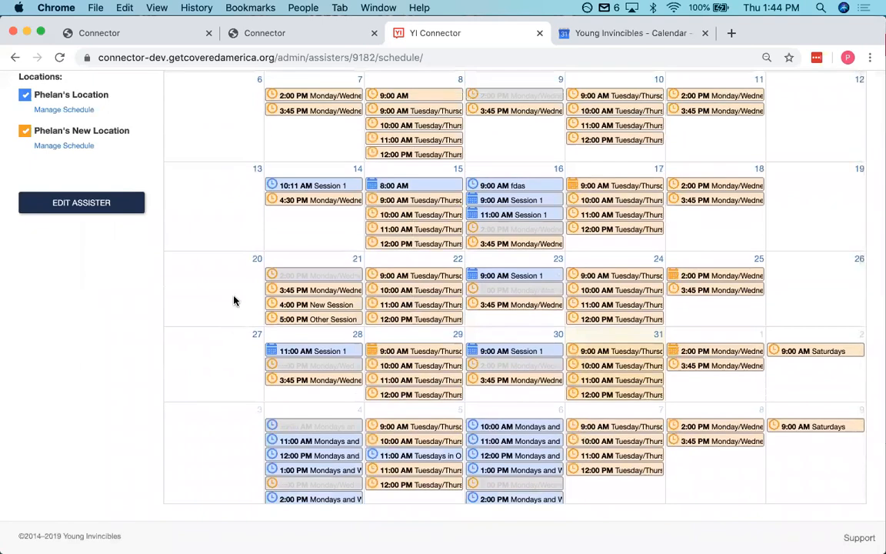
scroll(145, 281, up, 5)
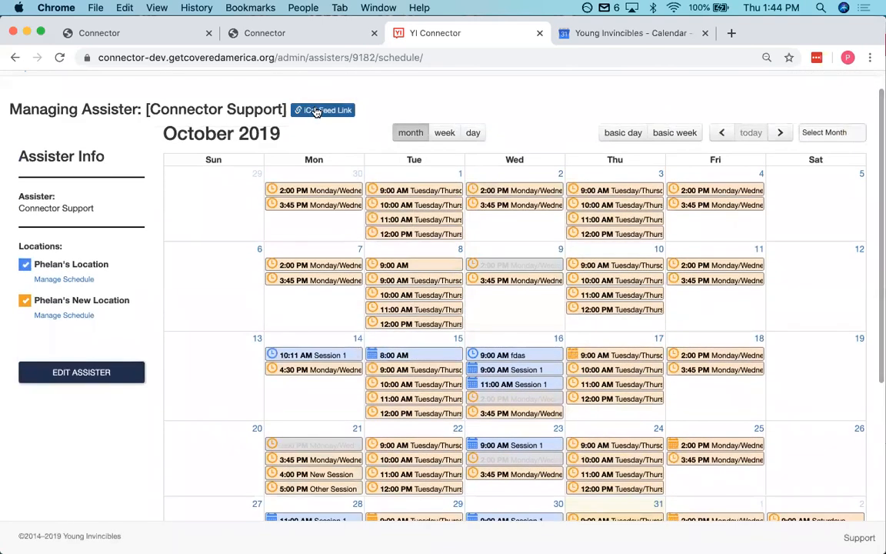
click(327, 108)
click(332, 177)
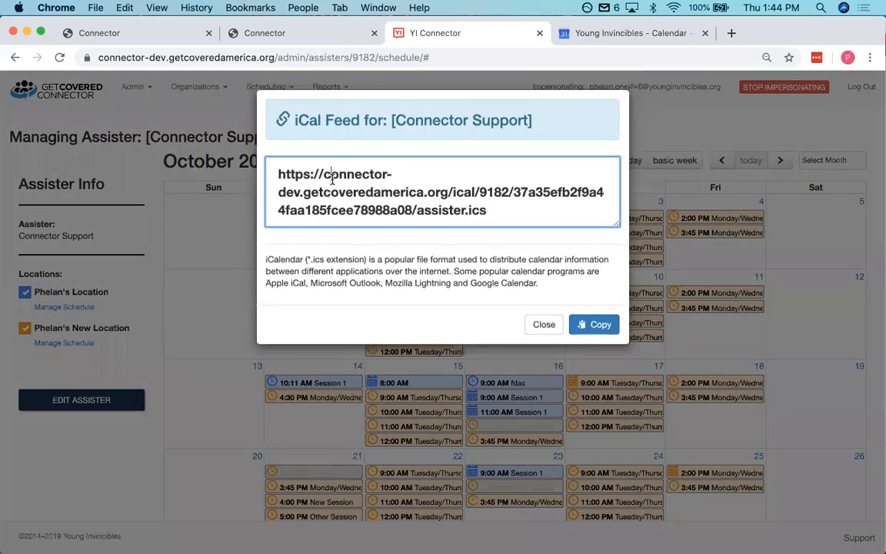
click(592, 324)
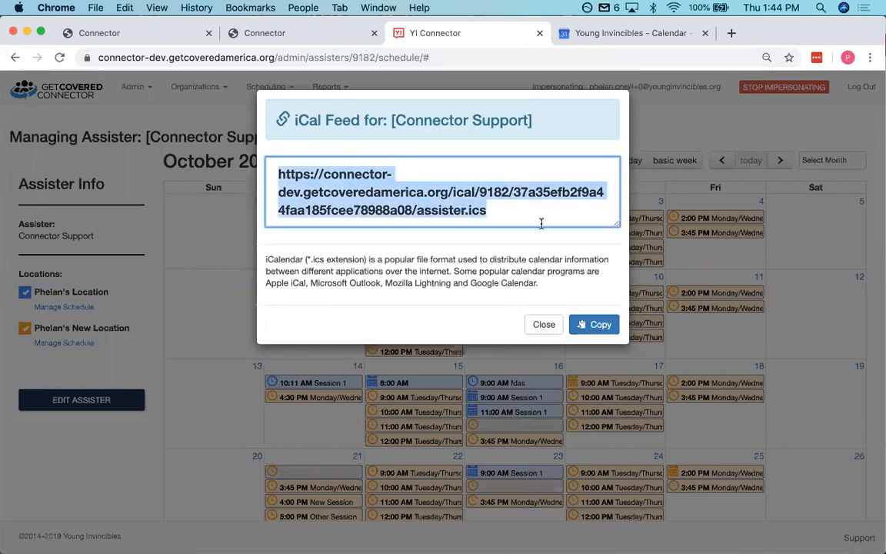
key(super+c)
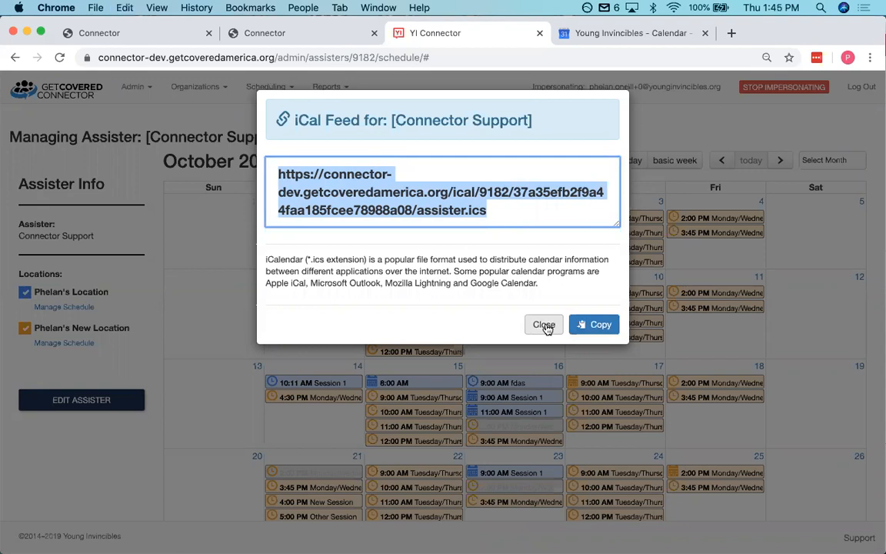
click(545, 324)
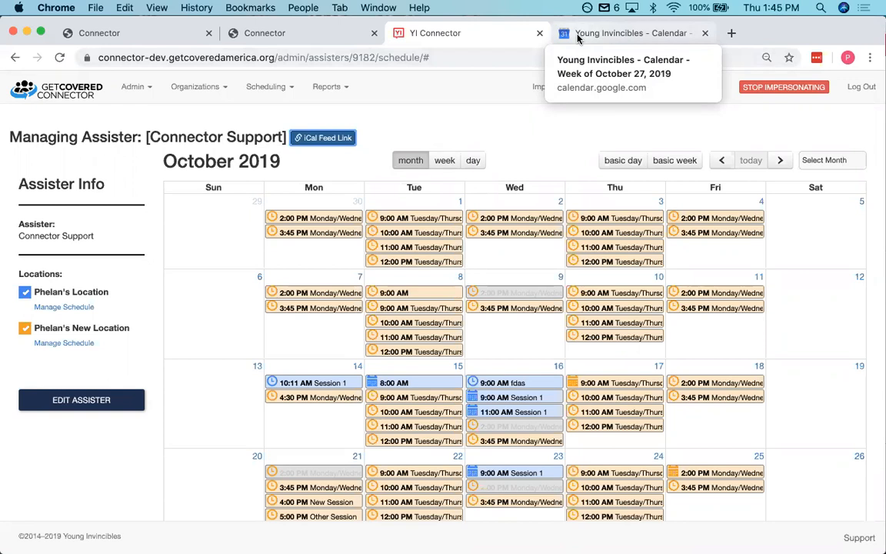
Step: Switch to Google Calendar and add another calendar from the copied iCal feed URL, without making it publicly accessible
click(578, 35)
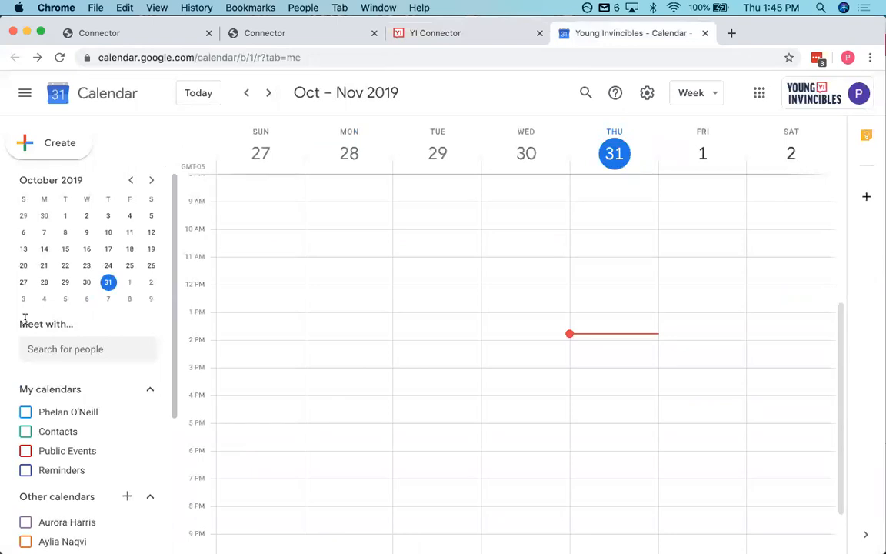
click(129, 498)
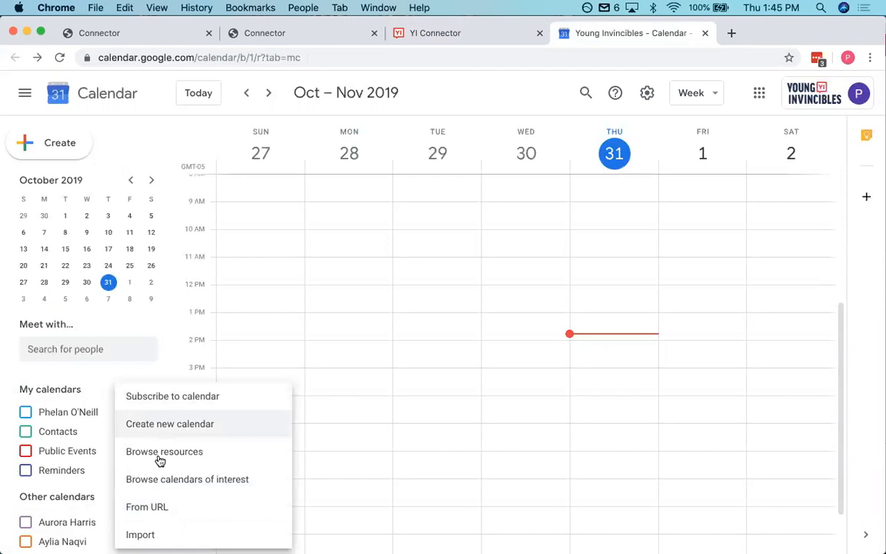
click(91, 510)
click(128, 499)
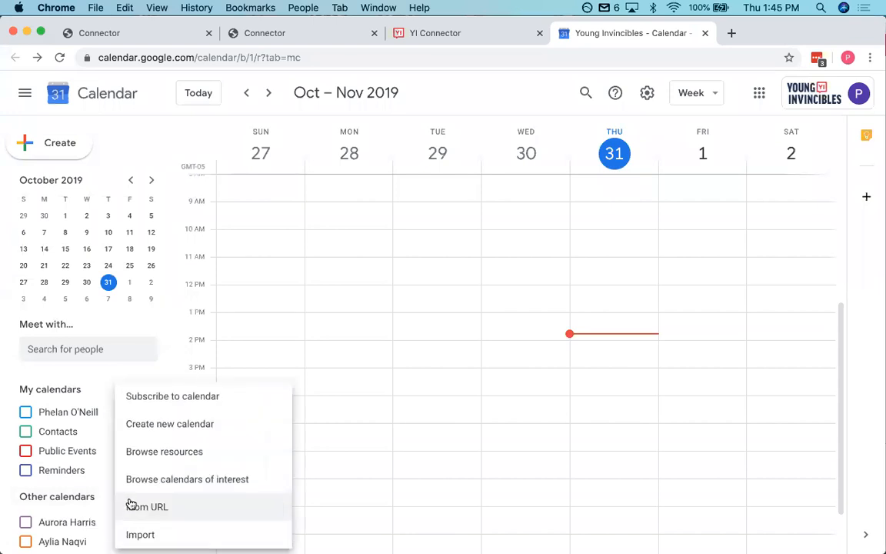
click(133, 510)
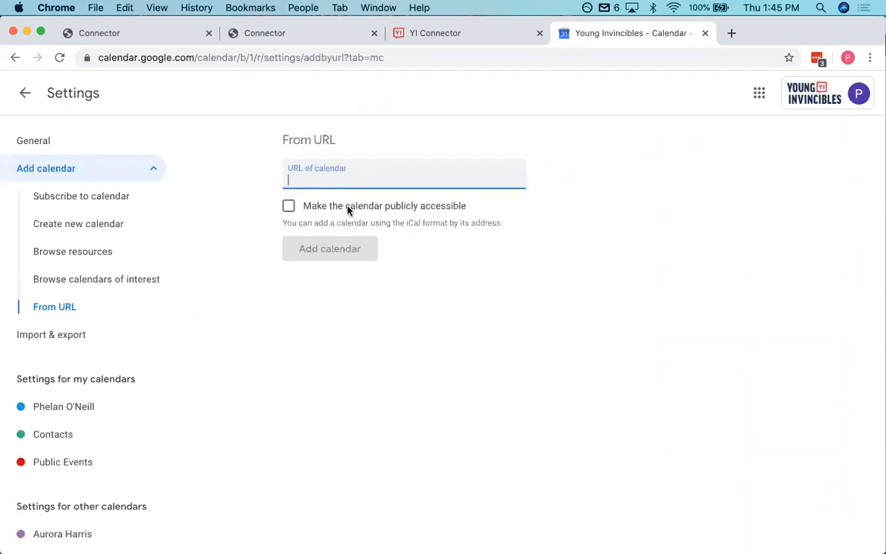
key(super+v)
key(super+a)
key(Left)
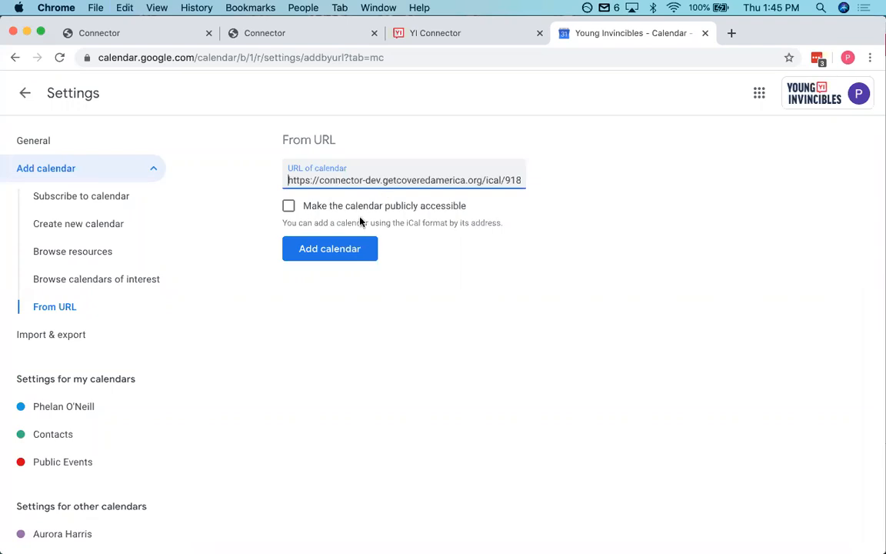
click(336, 259)
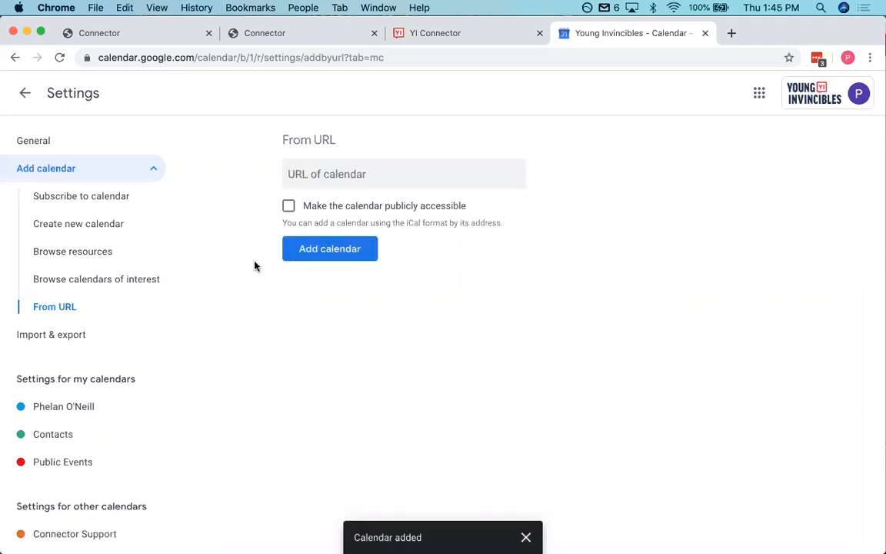
Step: Leave the calendar settings and examine the Connector Support appointments in the week of October 27, 2019
click(23, 101)
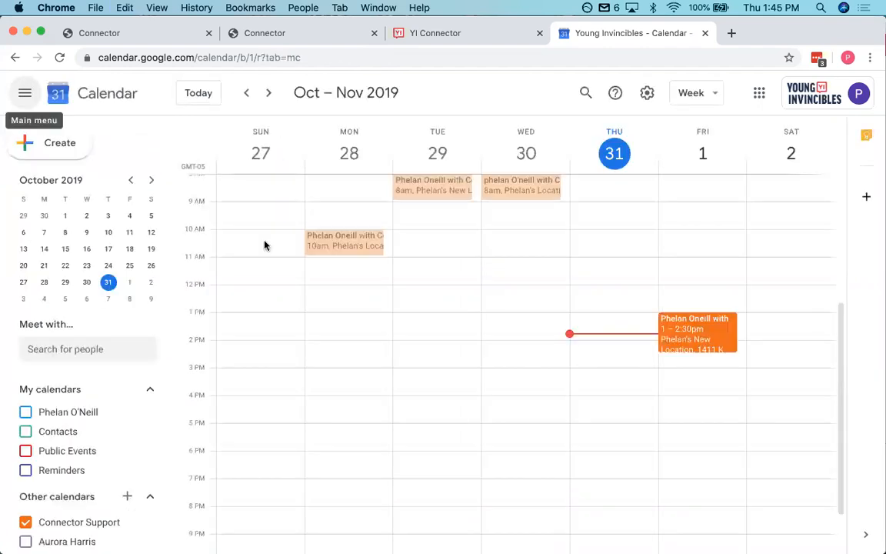
scroll(401, 278, up, 1)
scroll(401, 278, down, 1)
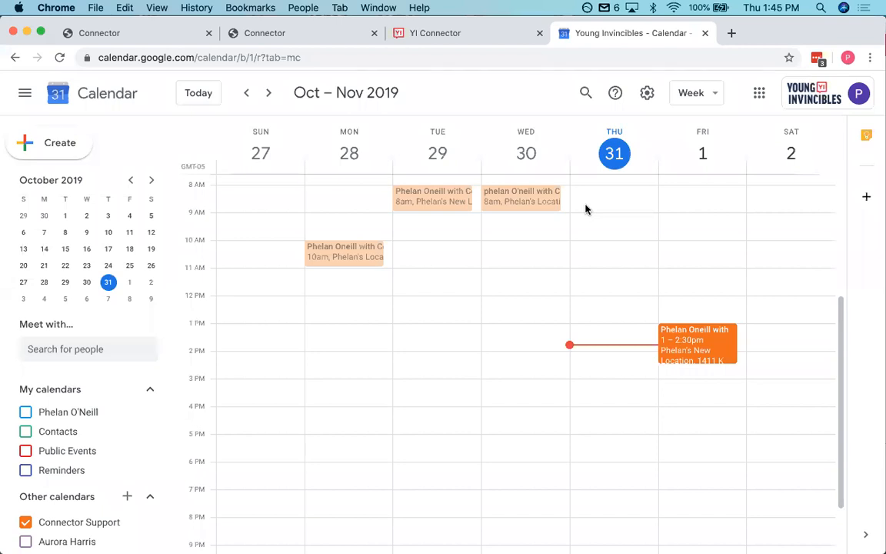
Step: Switch back to the assister's calendar in the Connector and view the session list of the second location's schedule
click(432, 35)
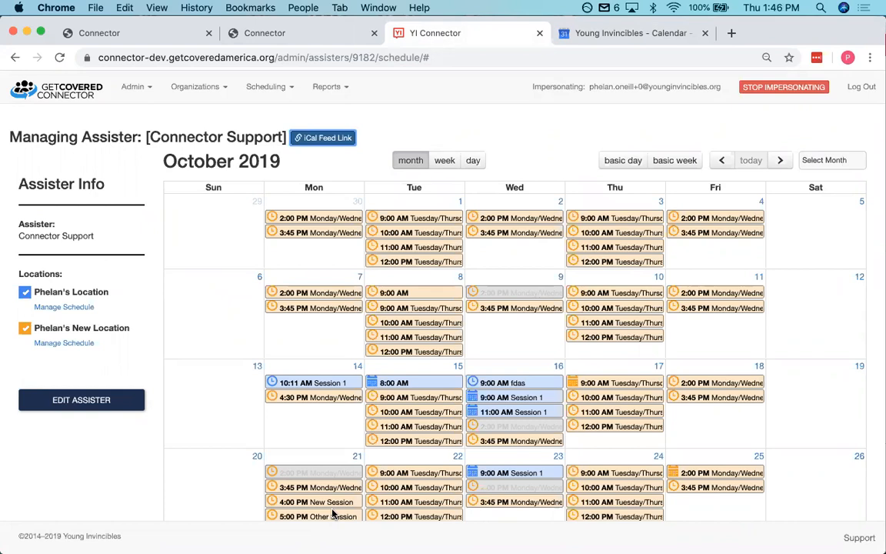
scroll(352, 430, down, 3)
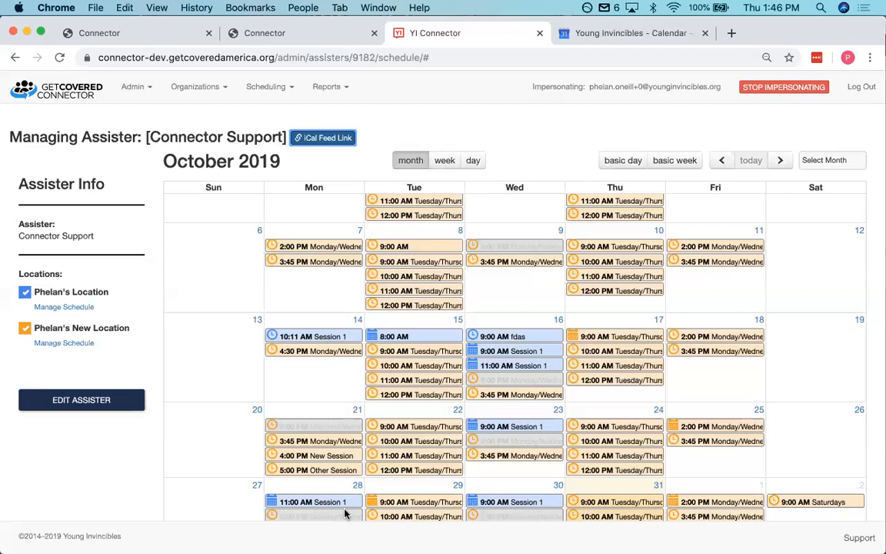
scroll(243, 330, down, 4)
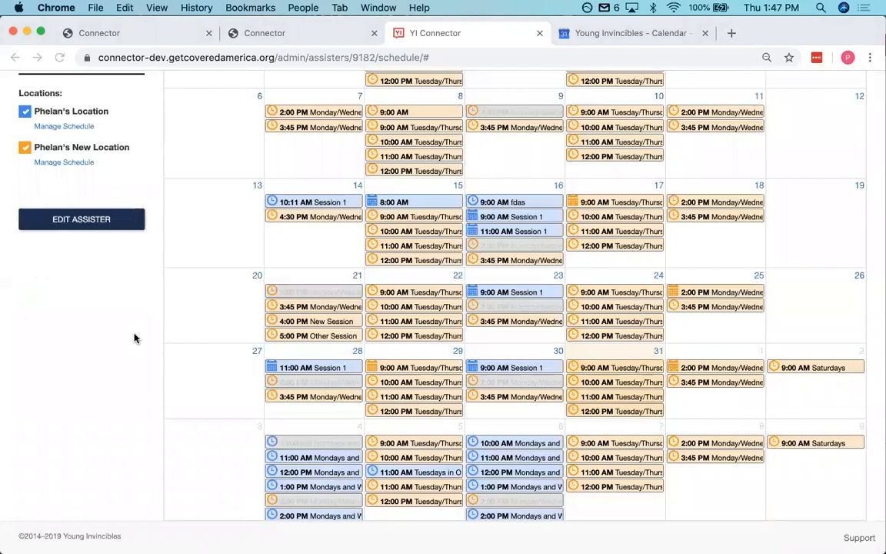
scroll(134, 338, down, 2)
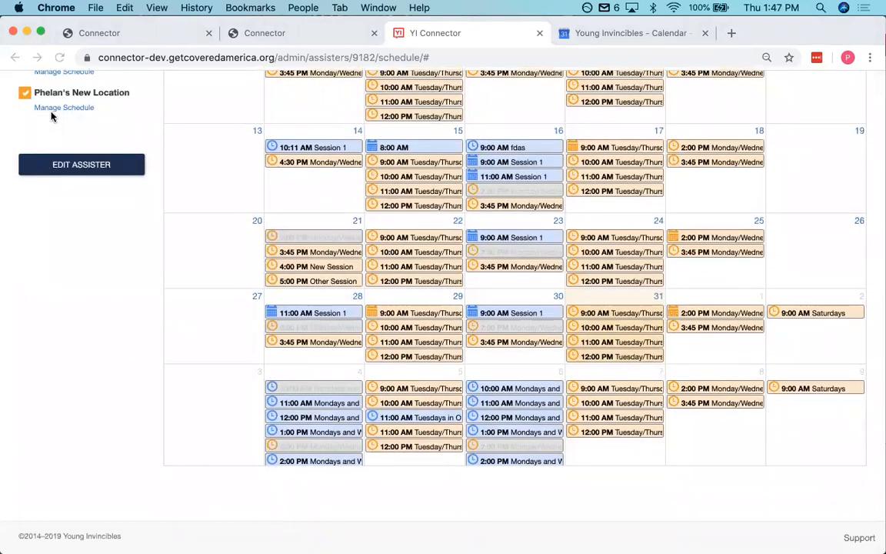
click(56, 108)
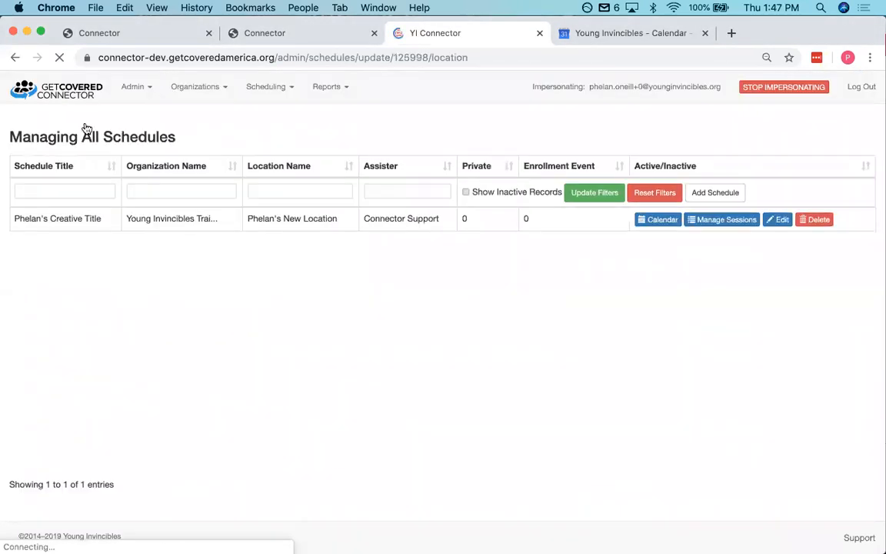
click(726, 220)
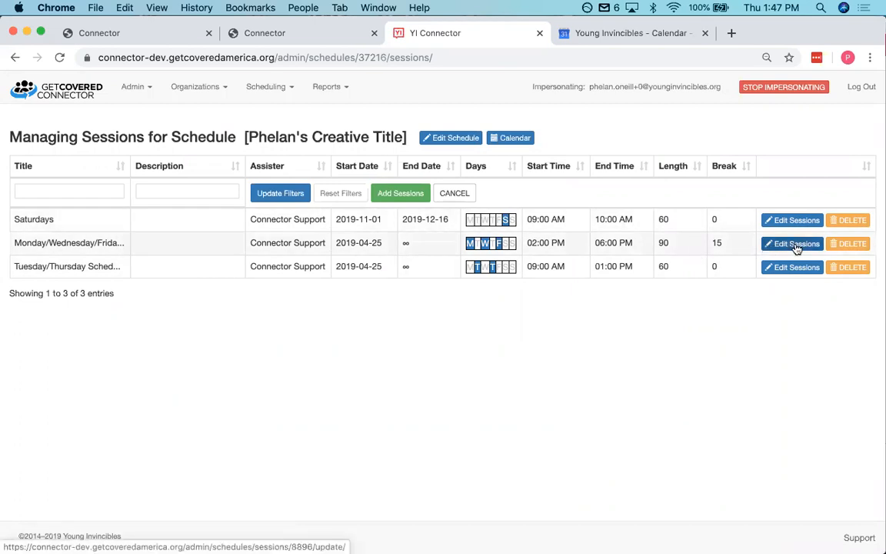
Step: Return from the session list to the assister's October 2019 calendar and look over its sessions
click(16, 59)
click(14, 60)
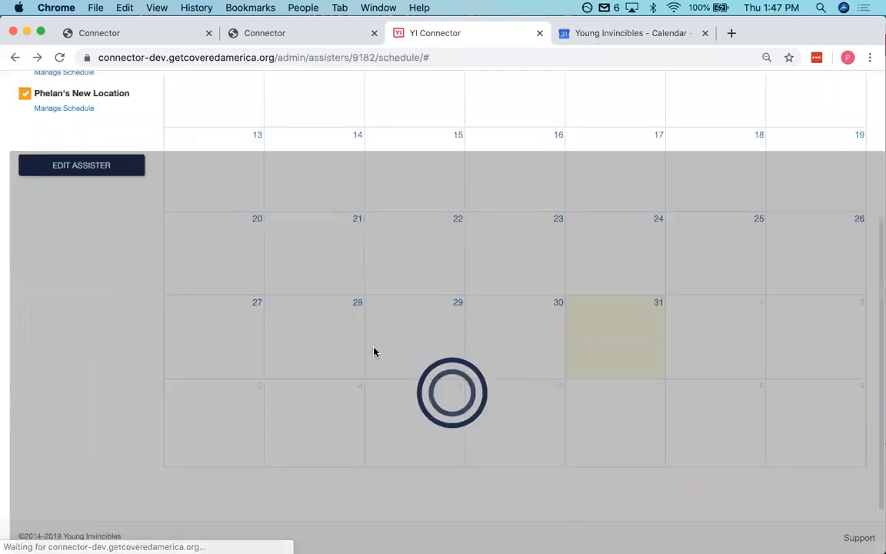
scroll(374, 351, up, 3)
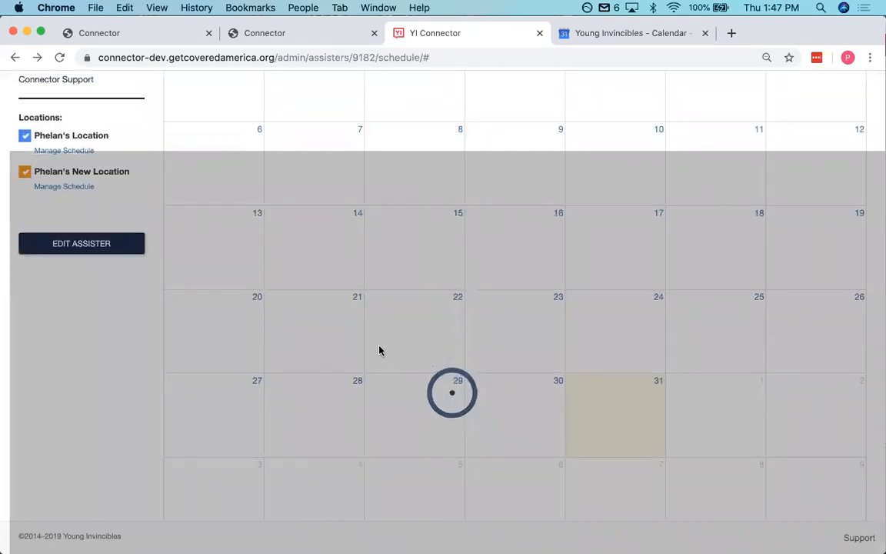
scroll(379, 352, up, 5)
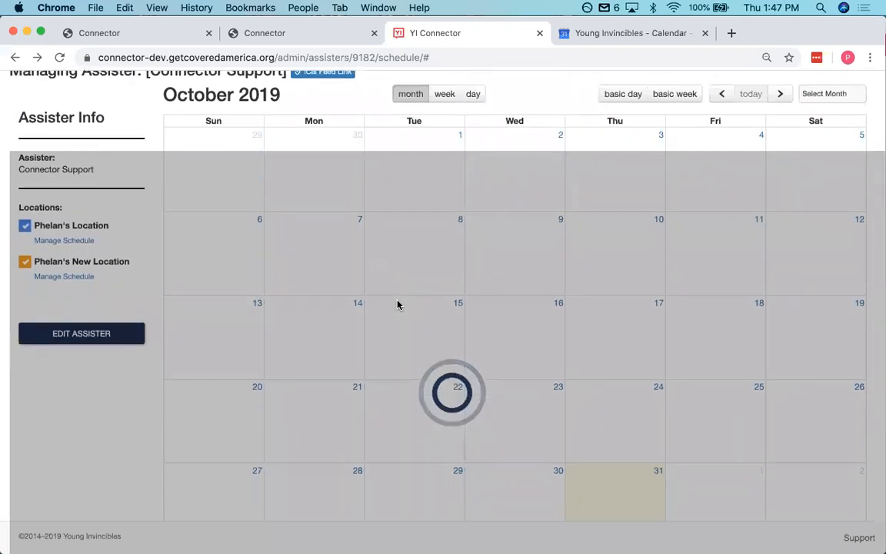
scroll(702, 380, down, 2)
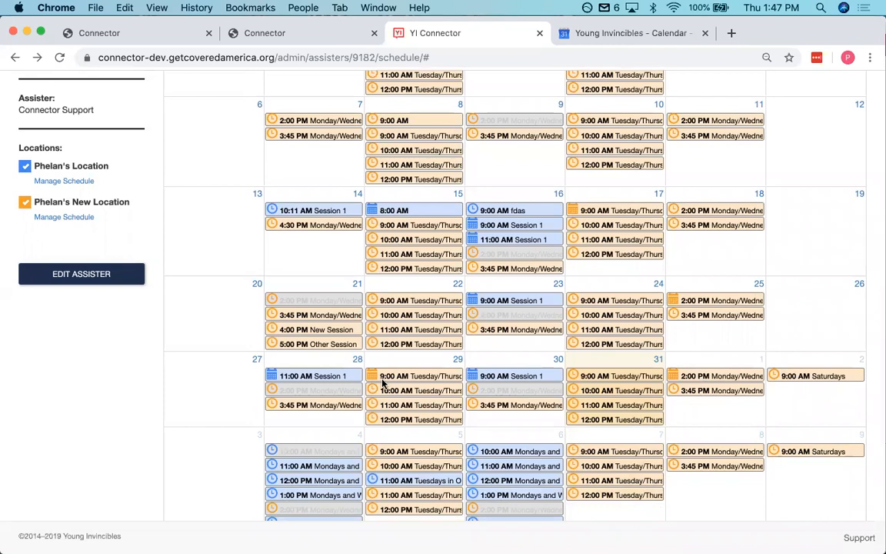
Step: From the second location's schedule, open the Monday/Wednesday/Friday Schedule sessions for editing
click(56, 219)
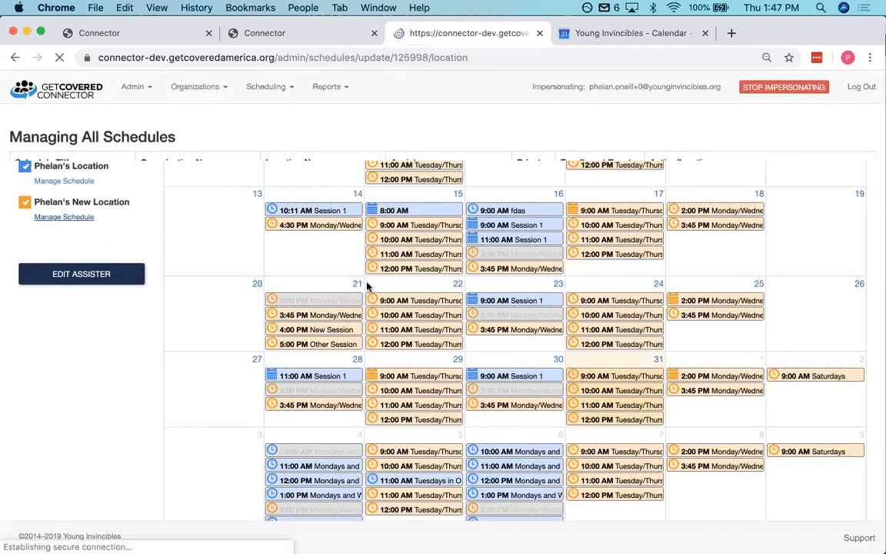
click(721, 221)
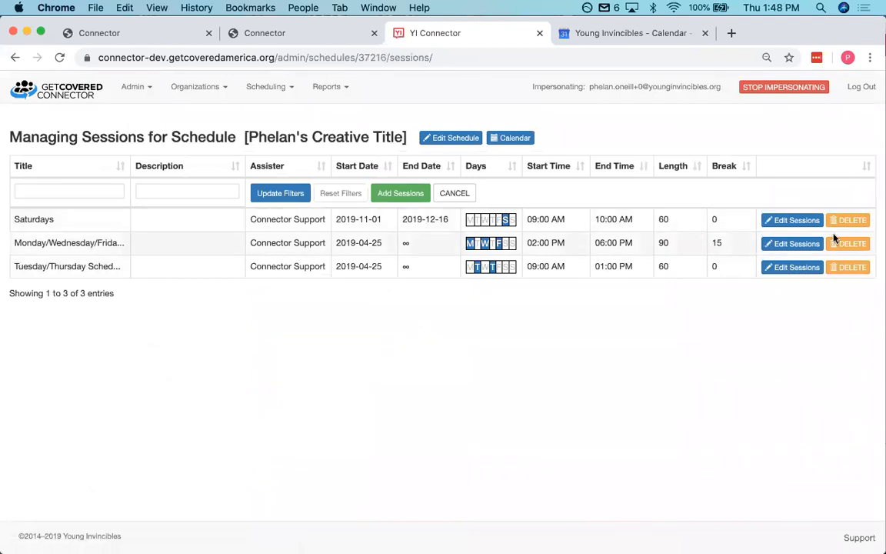
click(806, 245)
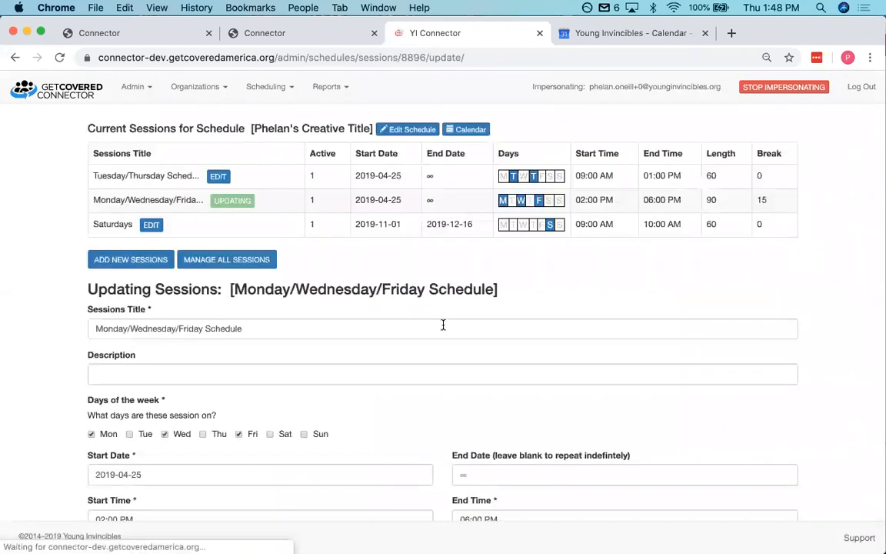
Step: Try to update the Monday/Wednesday/Friday Schedule sessions with an end time of 07:00 PM, then cancel the edit
scroll(443, 323, down, 5)
click(464, 324)
text(7)
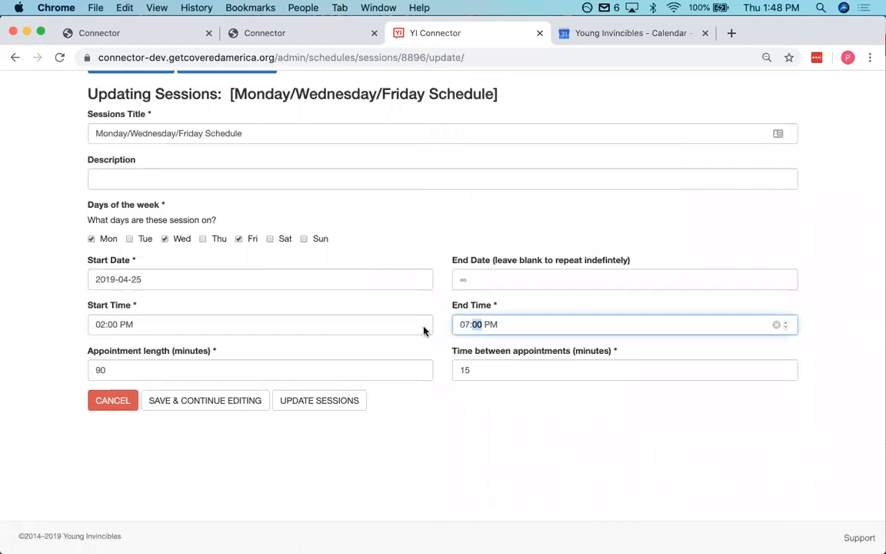
click(298, 409)
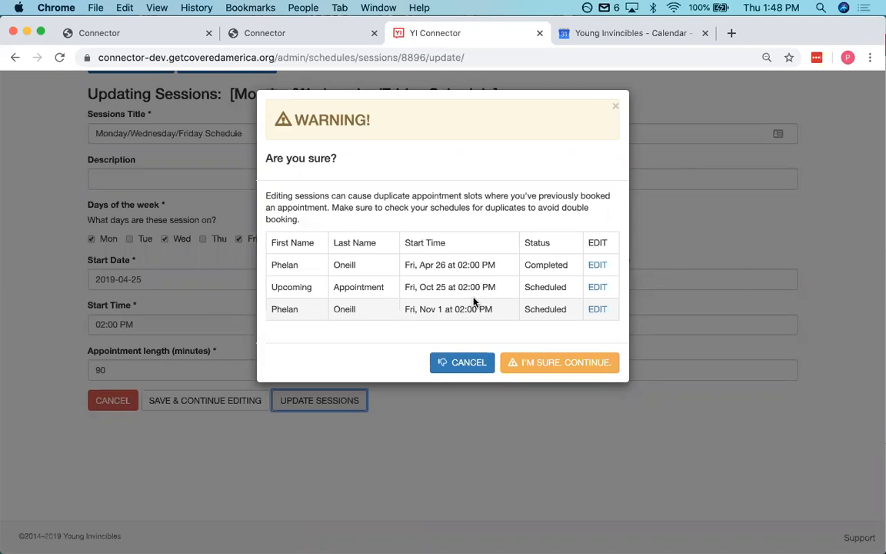
click(463, 363)
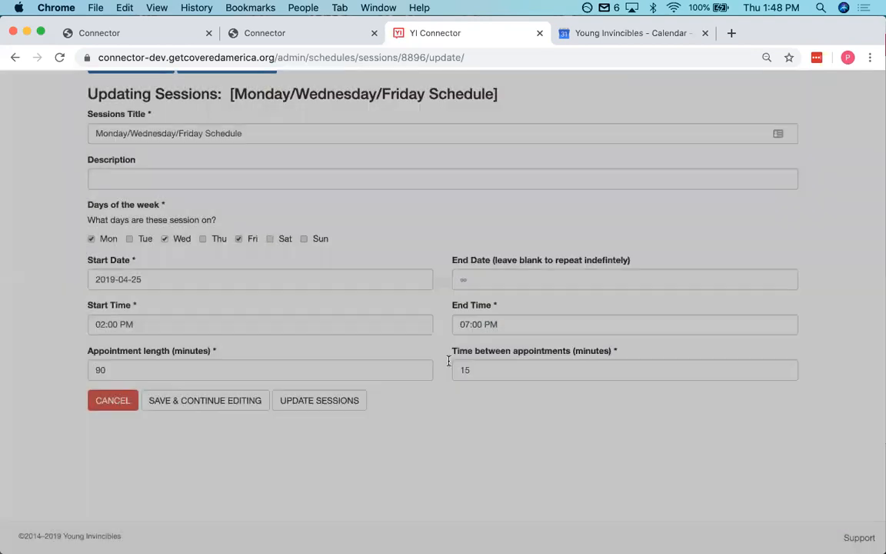
click(120, 404)
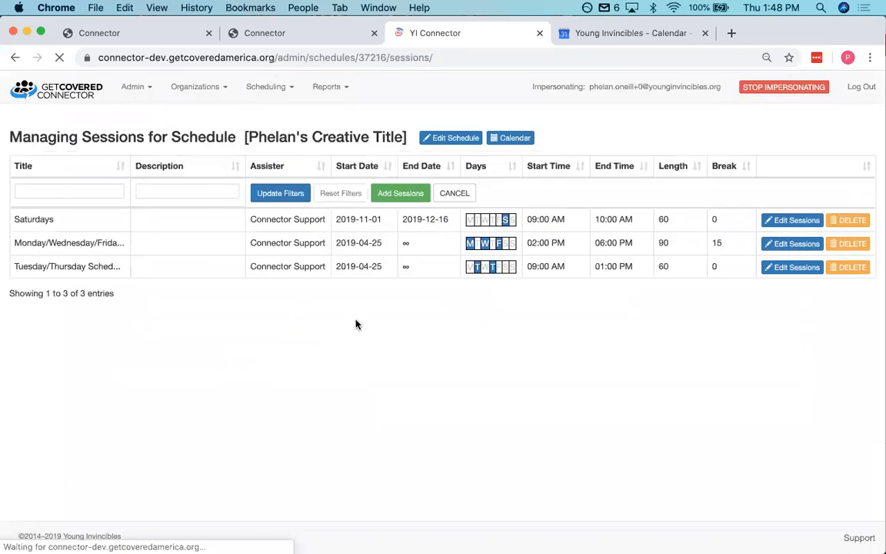
Step: From the schedule's October 2019 calendar, add an individual session titled "Session" on October 15 from 04:30 PM to 05:30 PM
click(502, 138)
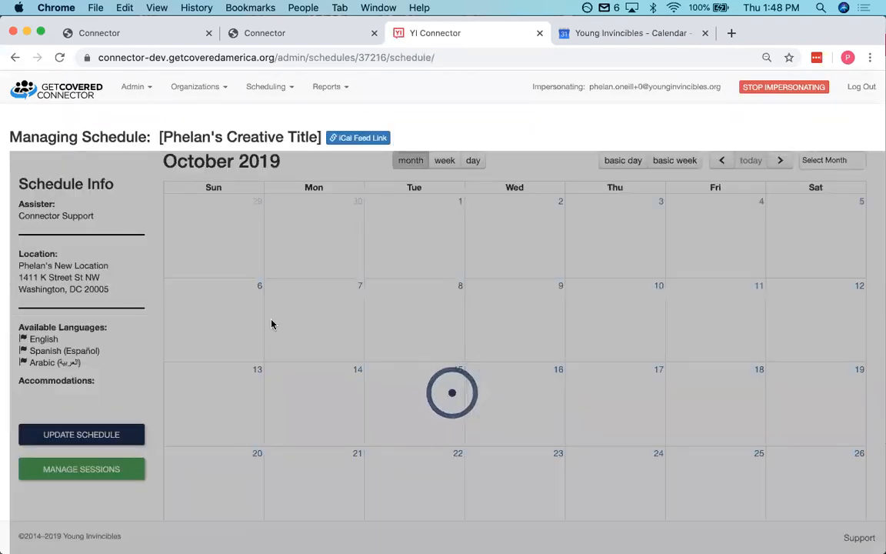
scroll(270, 324, down, 2)
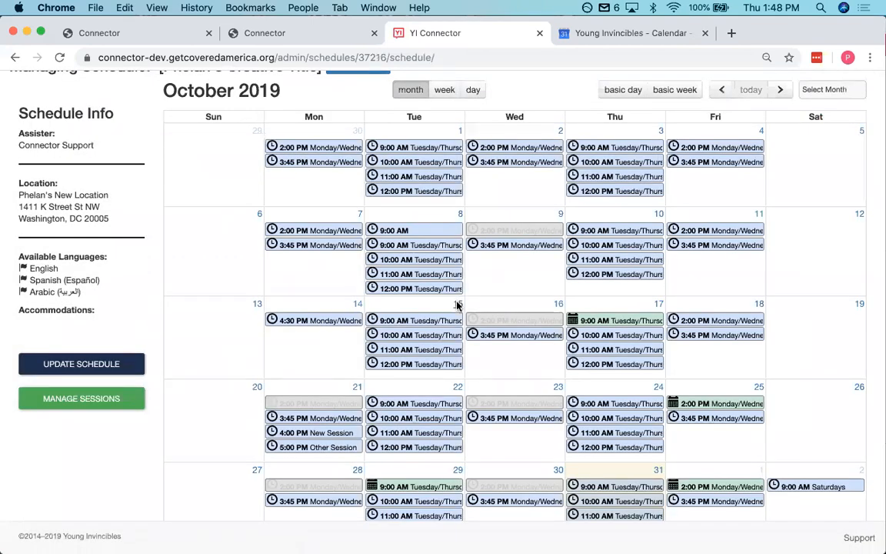
click(456, 303)
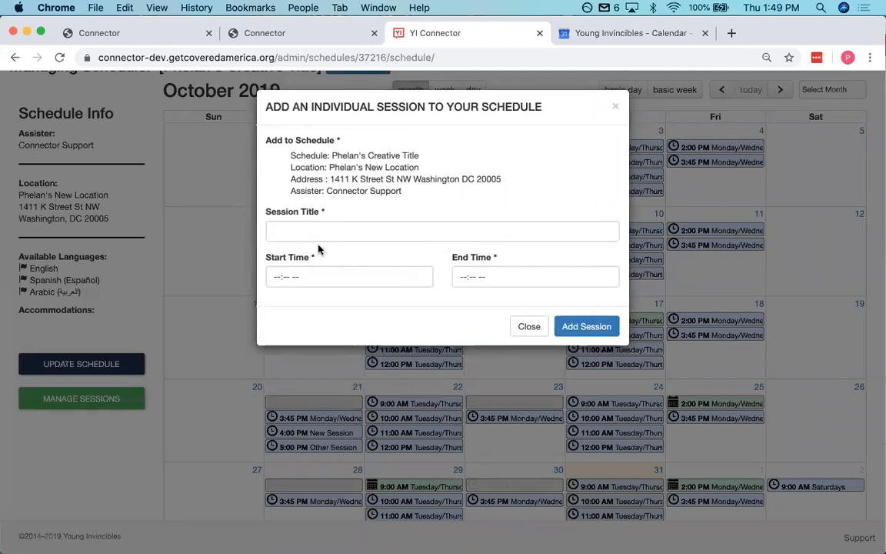
click(324, 227)
text(Session)
key(Tab)
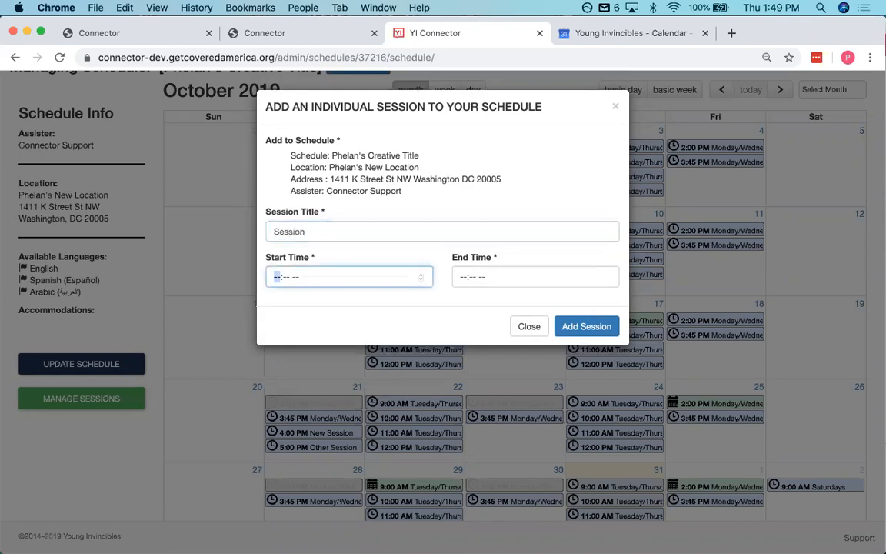
text(0430p)
key(Tab)
text(0530p)
click(593, 329)
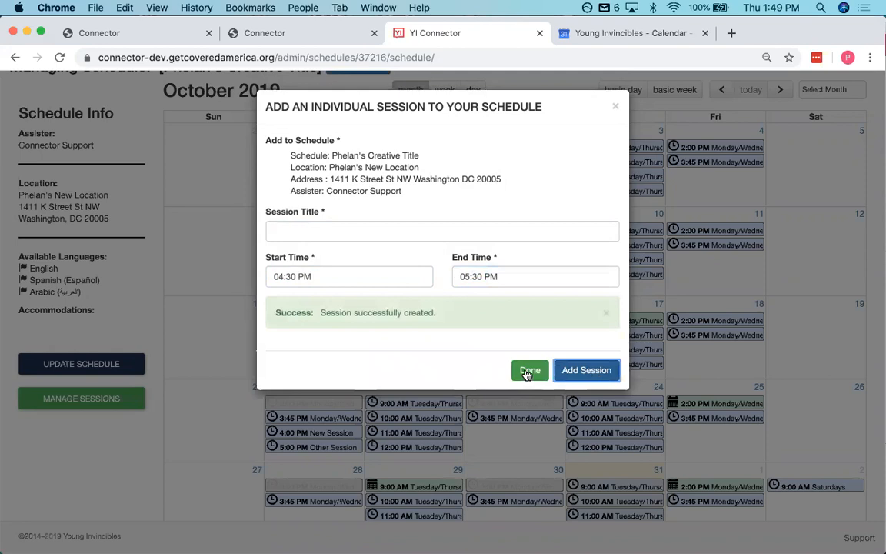
click(529, 371)
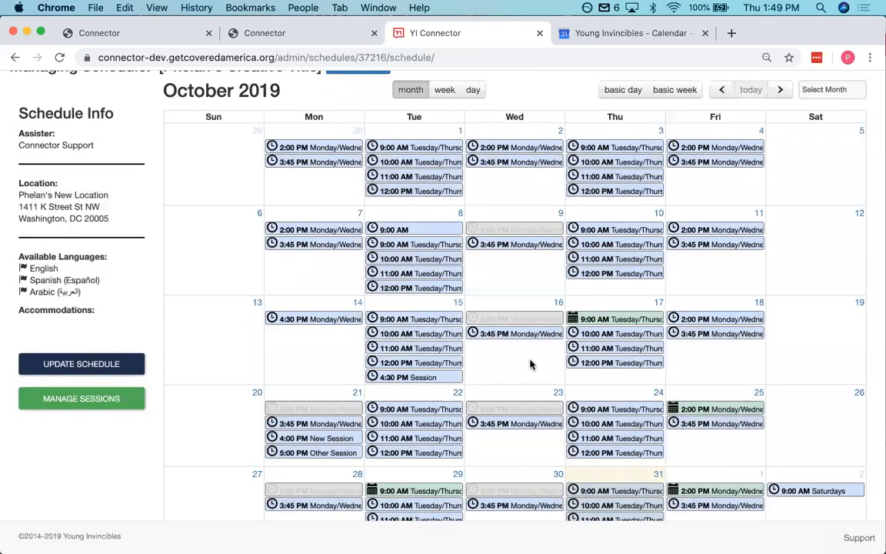
scroll(530, 363, down, 2)
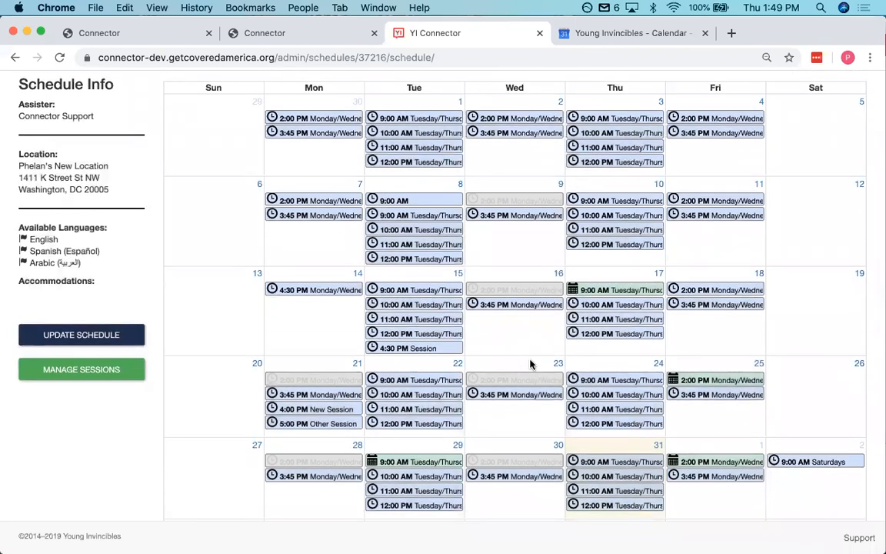
scroll(530, 363, down, 3)
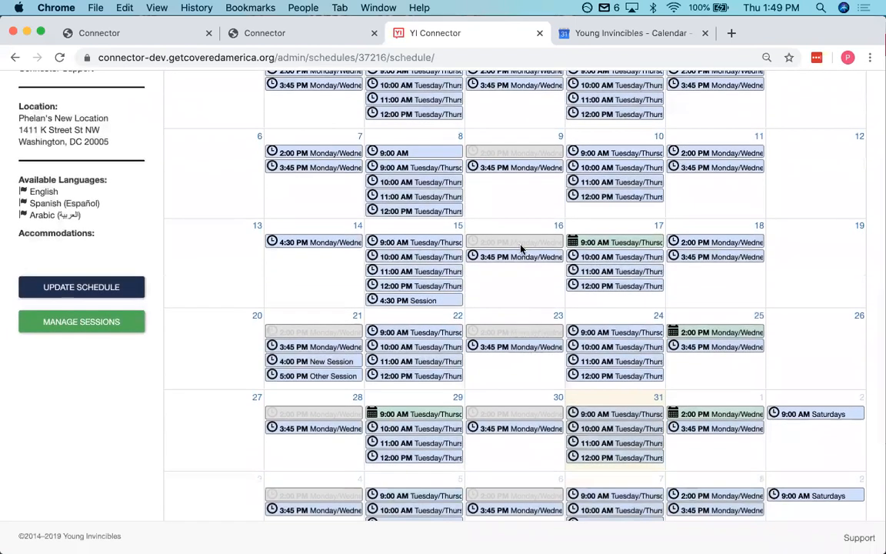
click(556, 229)
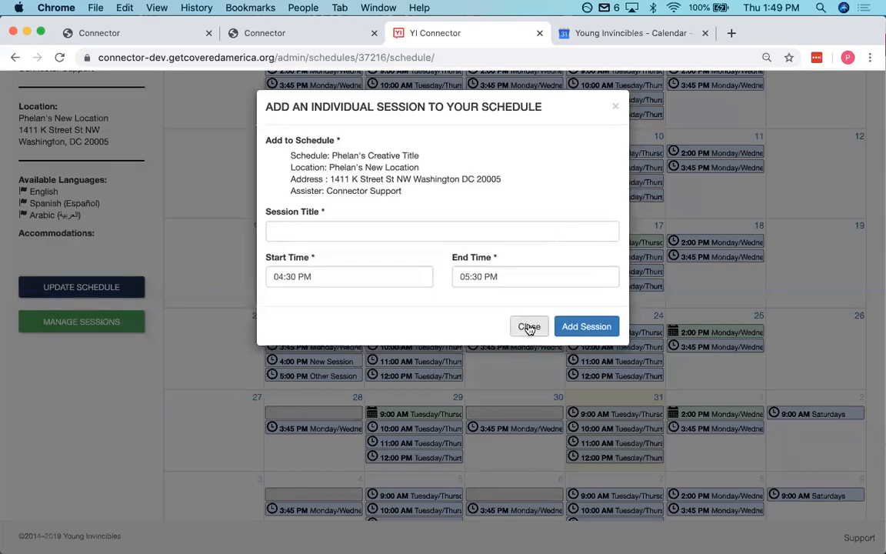
click(542, 326)
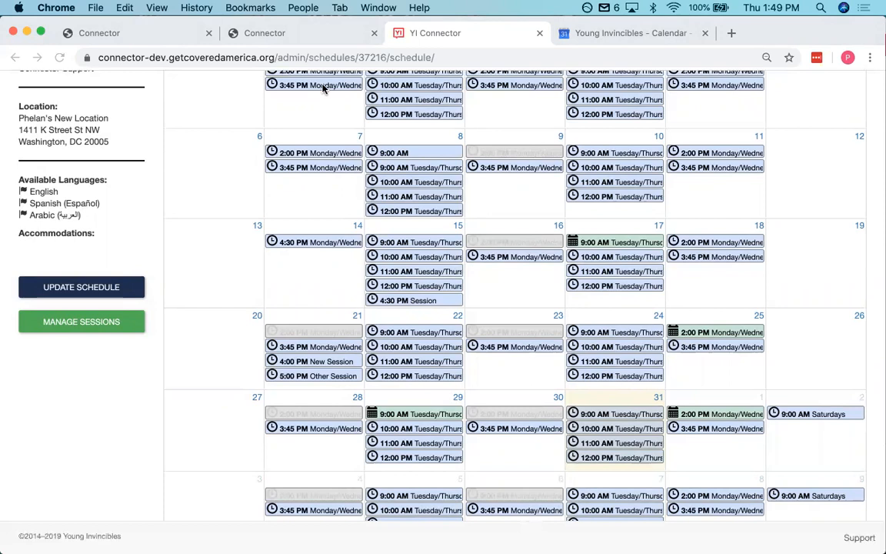
click(558, 228)
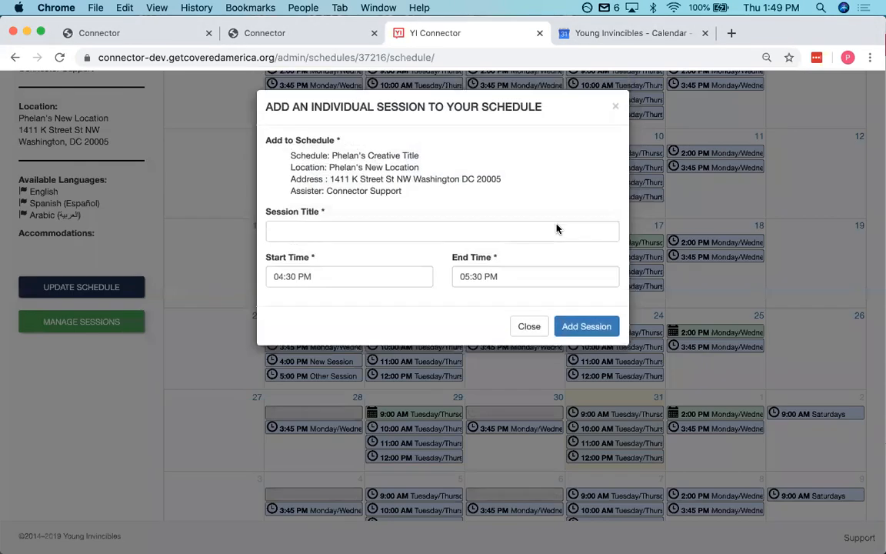
click(620, 106)
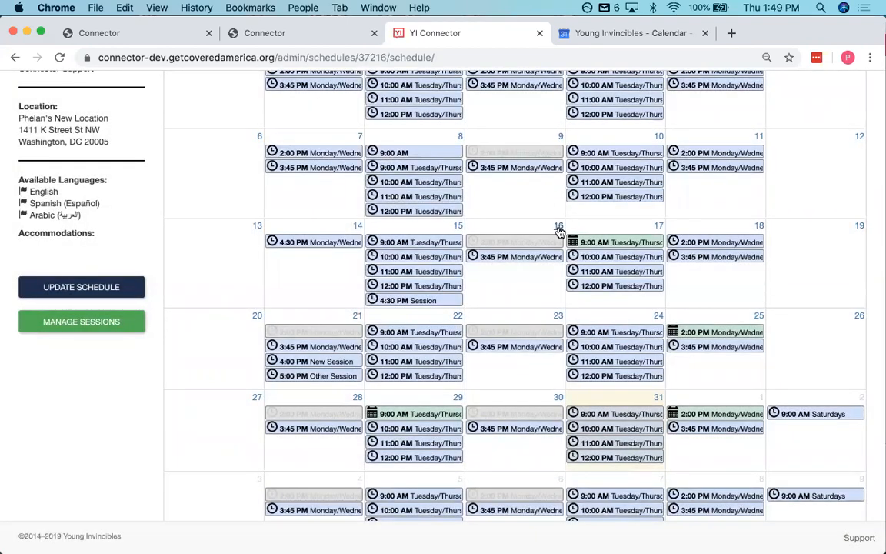
Step: Add an individual session titled "Session" on October 31 from 05:30 PM to 06:30 PM
scroll(560, 231, down, 5)
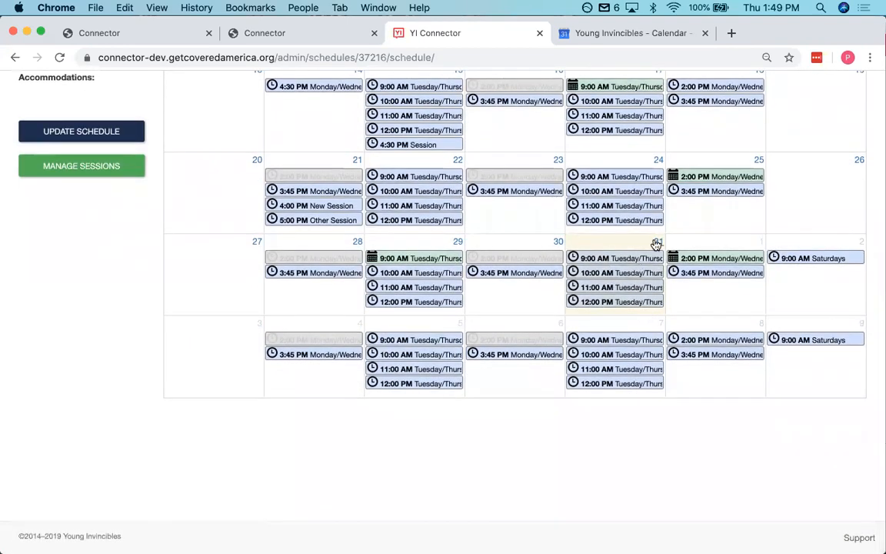
click(656, 244)
click(325, 229)
text(Session)
click(313, 274)
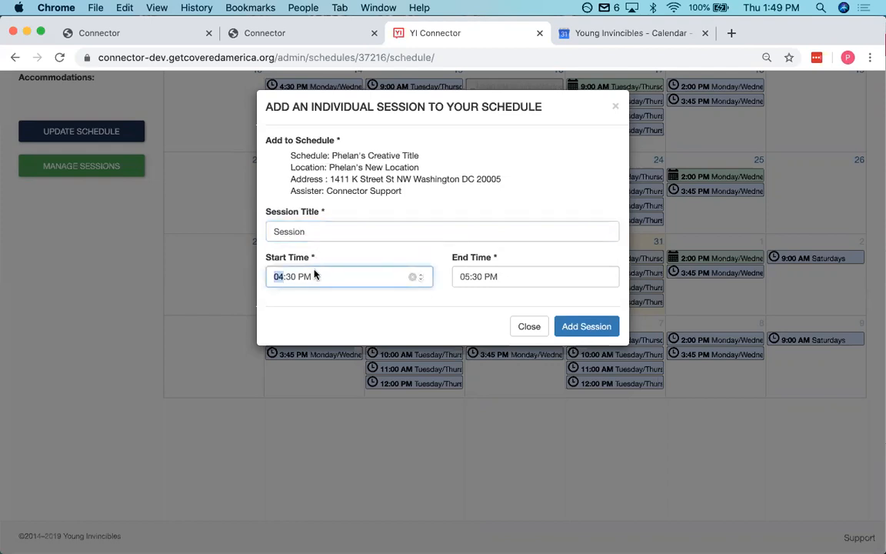
text(5)
key(Tab)
key(Tab)
text(6)
click(587, 331)
click(524, 370)
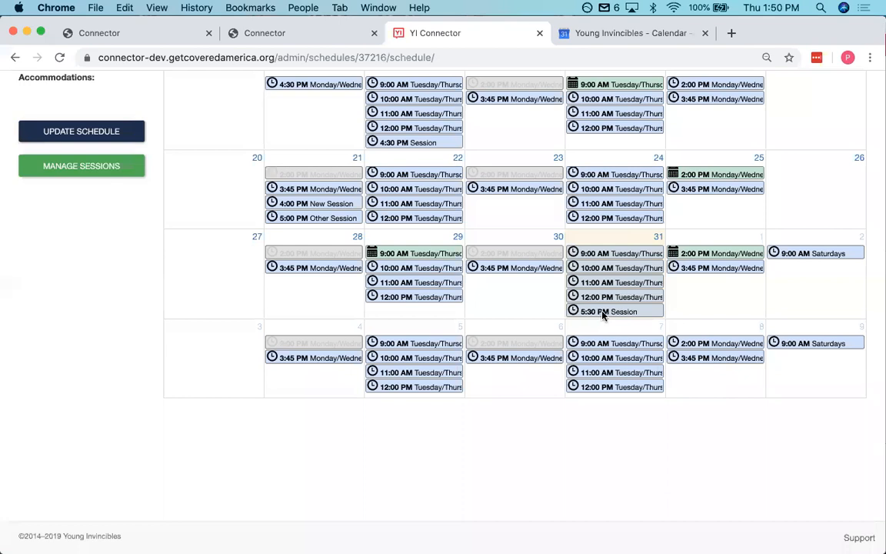
Step: View the details of the October 31 5:30 PM session and start a new appointment in that slot
click(602, 312)
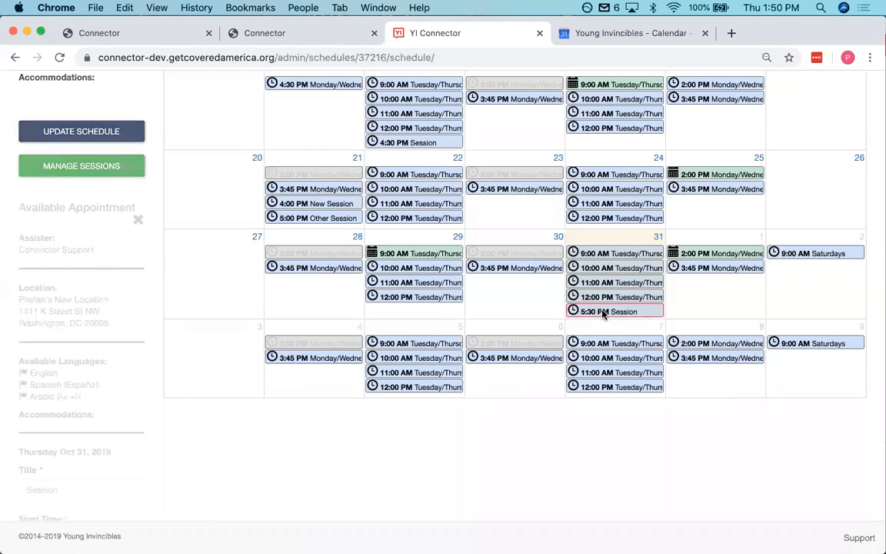
scroll(560, 431, down, 5)
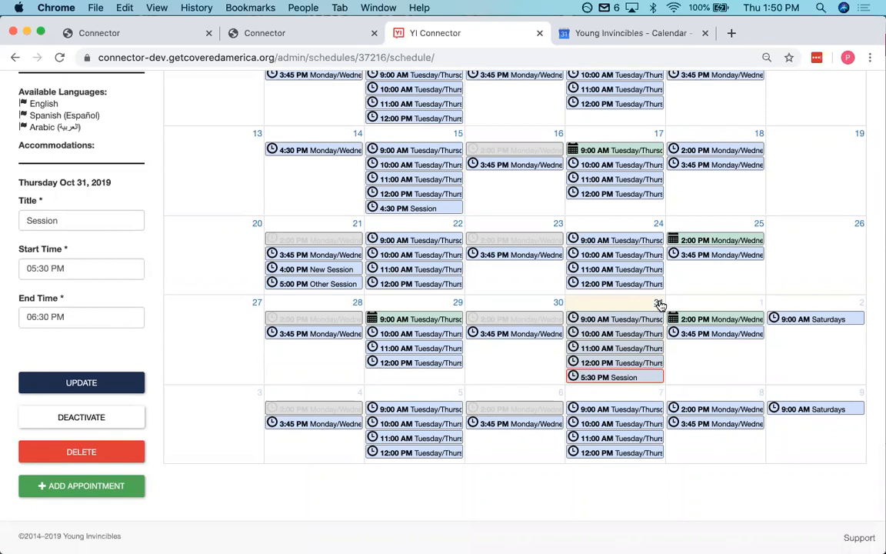
click(659, 304)
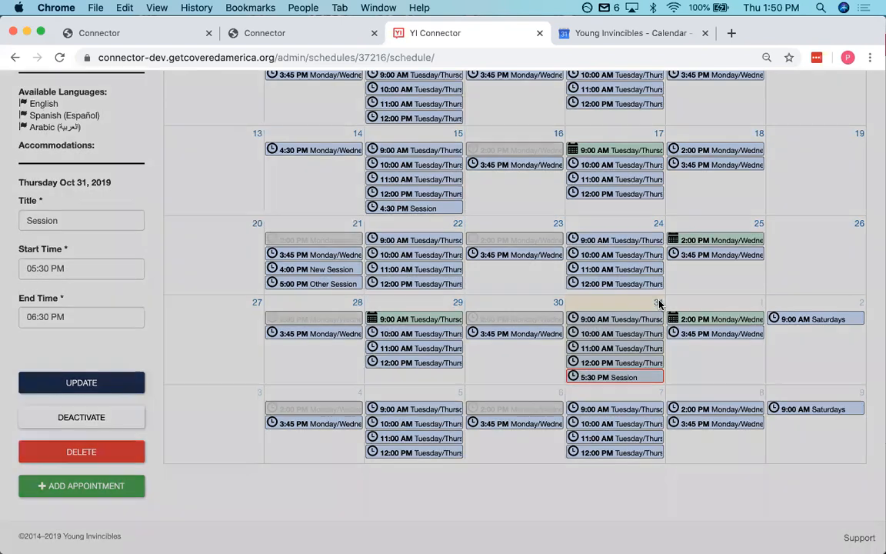
click(528, 327)
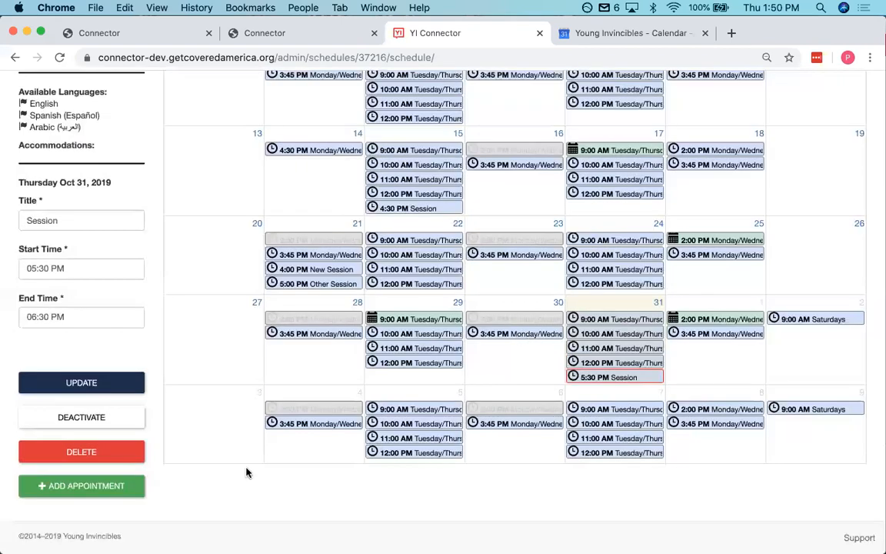
click(94, 492)
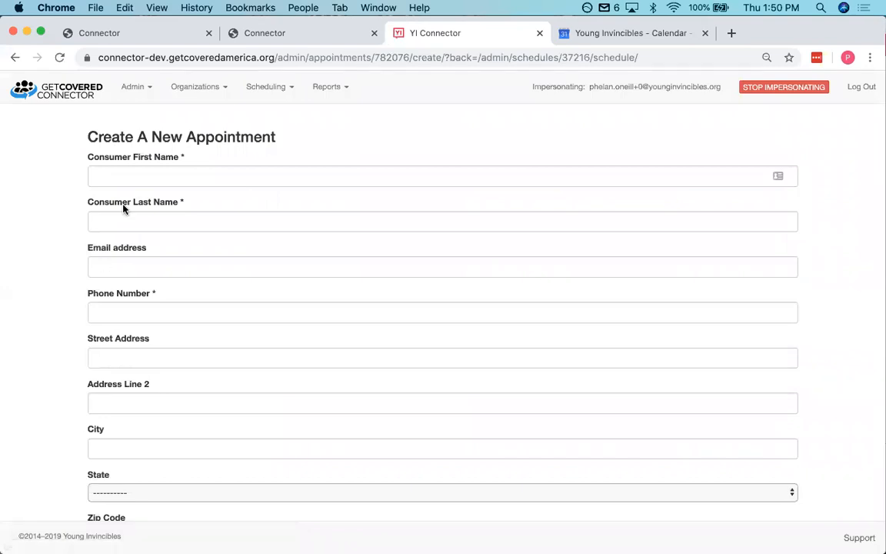
Step: Fill in the consumer's first name, last name, email address and phone number for the new appointment
click(132, 173)
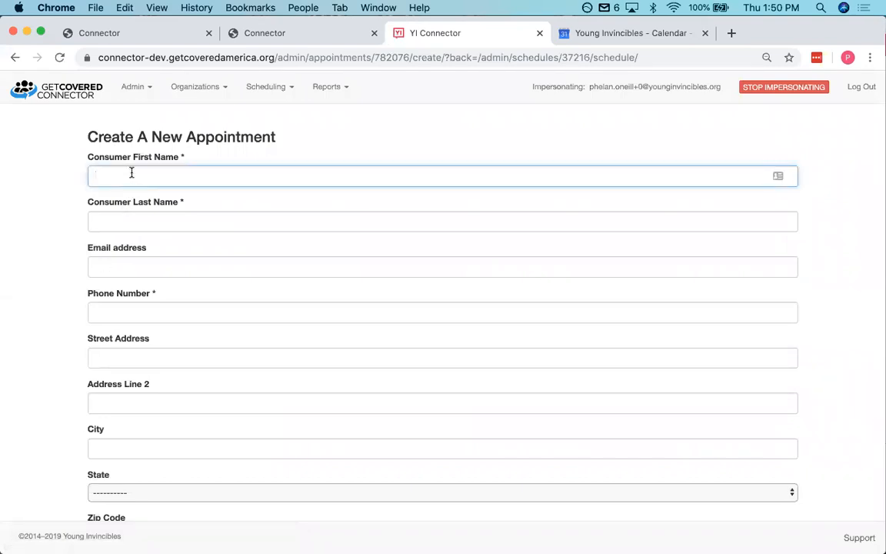
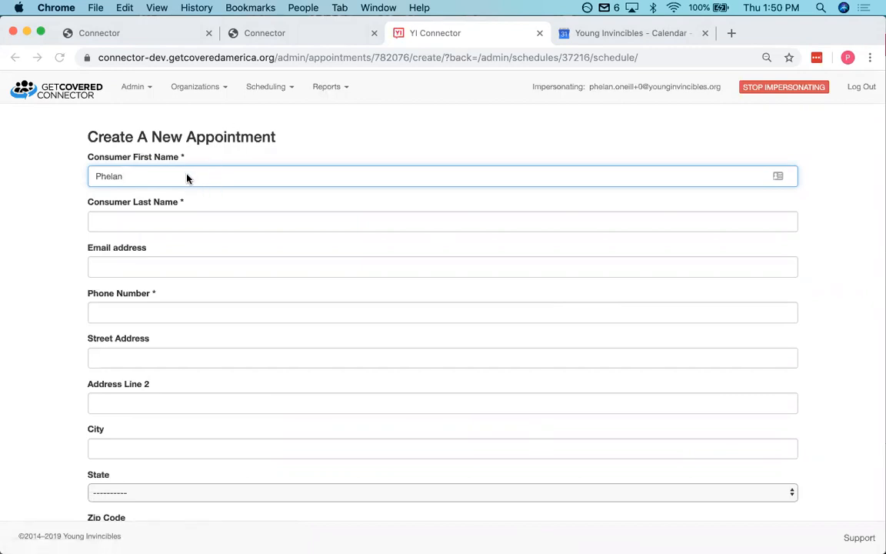
key(Tab)
key(Tab)
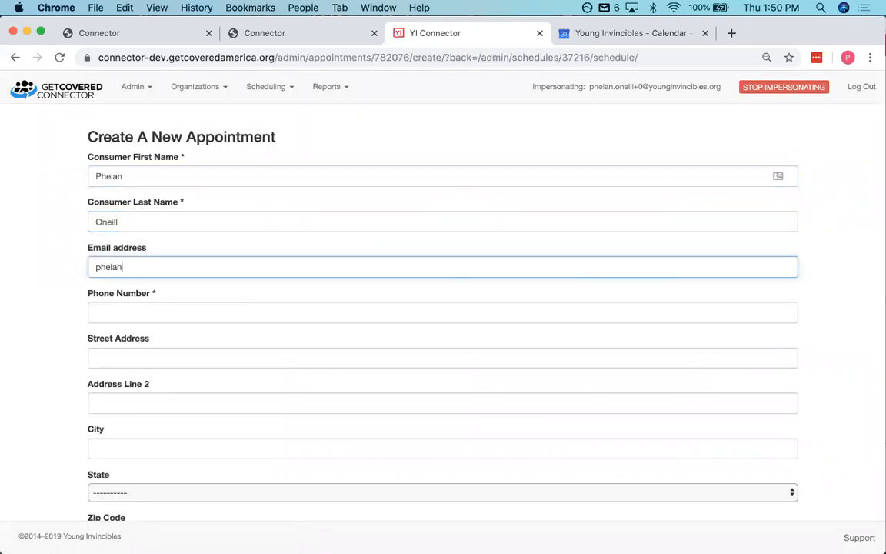
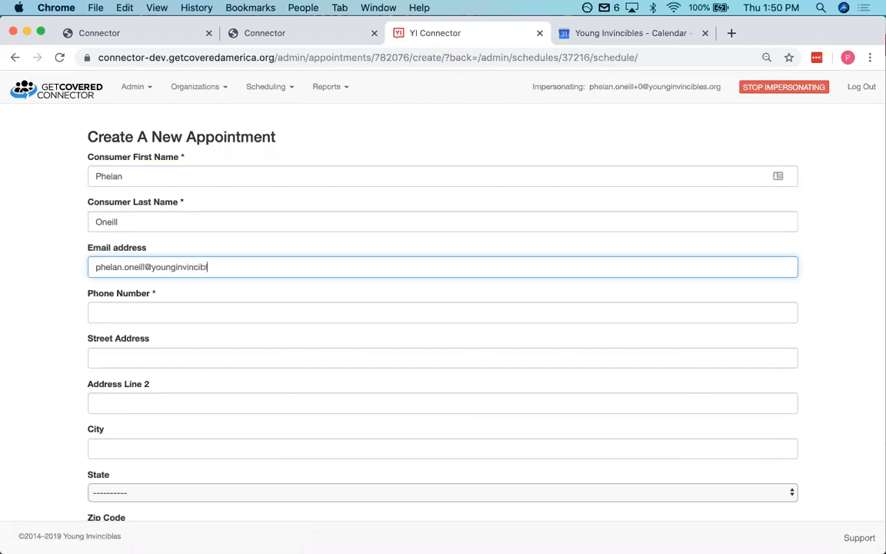
key(Tab)
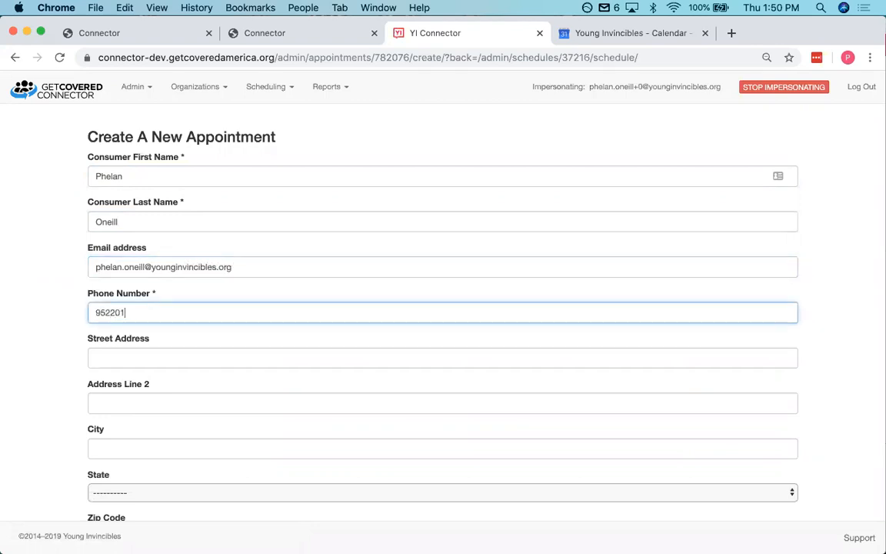
Step: Enter the consumer's ZIP code, leaving the address fields blank, and review the appointment status and assigned slot
key(Tab)
key(Tab)
key(Tab)
key(Tab)
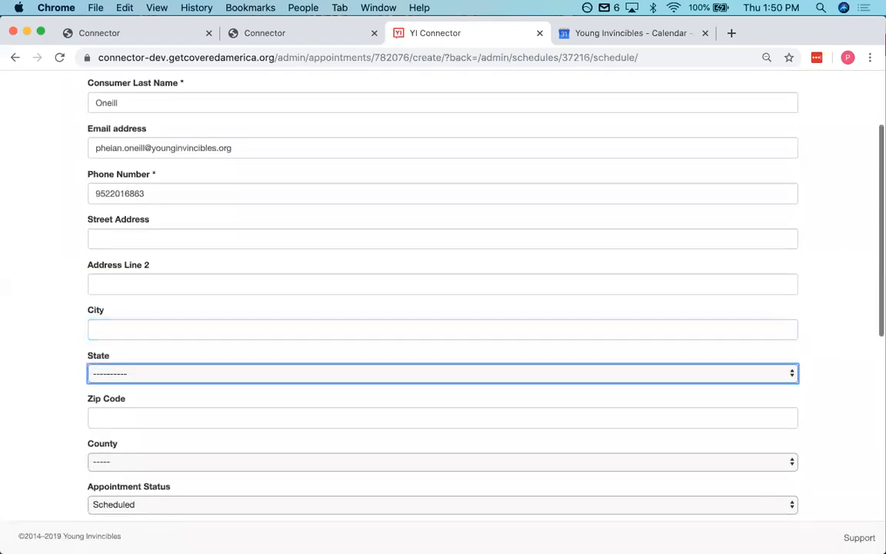
key(Tab)
text(55404)
key(Tab)
key(Tab)
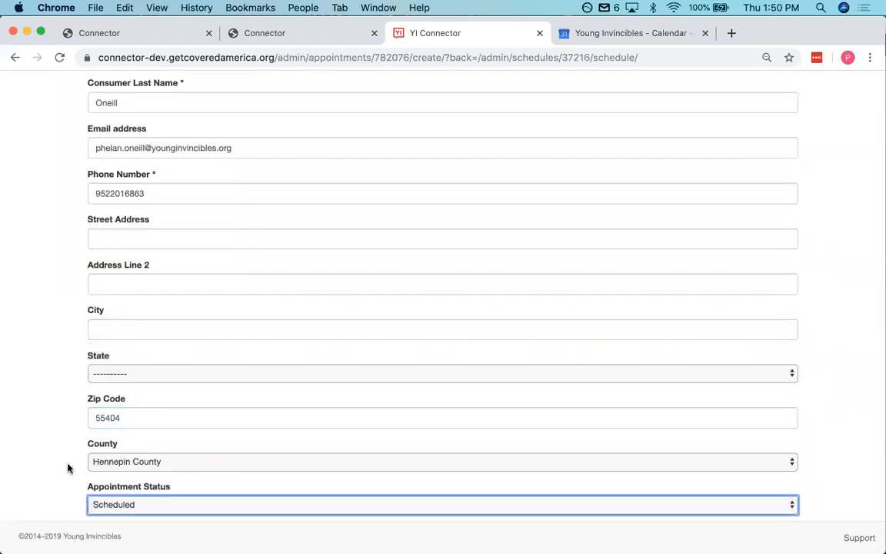
scroll(67, 468, down, 3)
scroll(68, 469, down, 2)
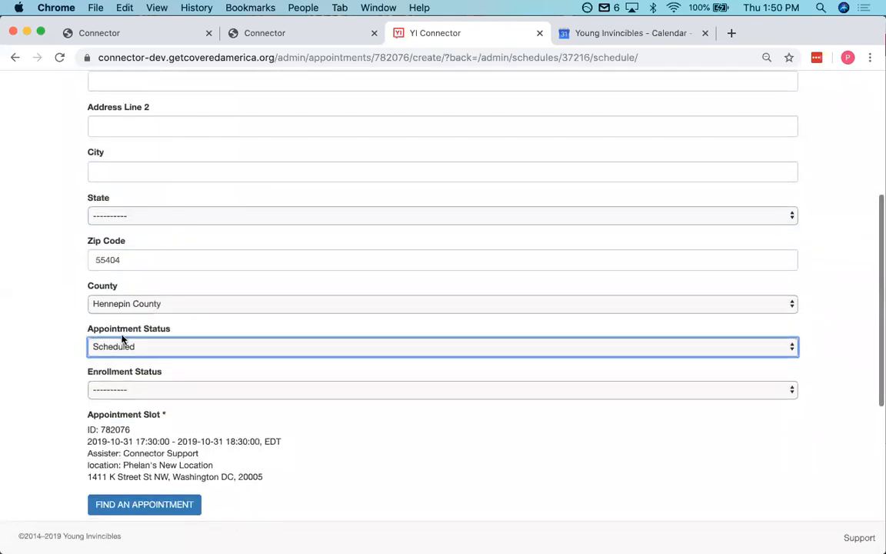
scroll(120, 337, down, 3)
scroll(120, 338, down, 1)
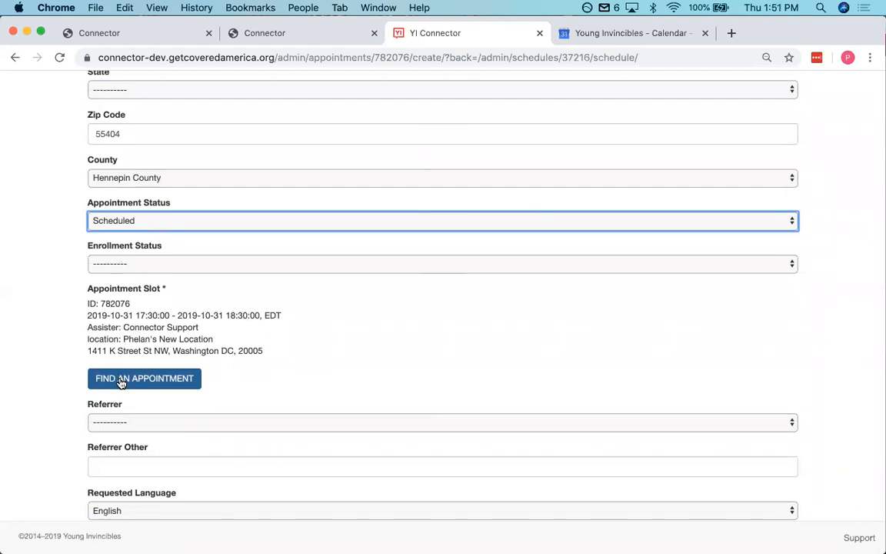
scroll(121, 382, up, 10)
Step: From the list of all appointments, start a new appointment and open the search for an available slot
click(265, 86)
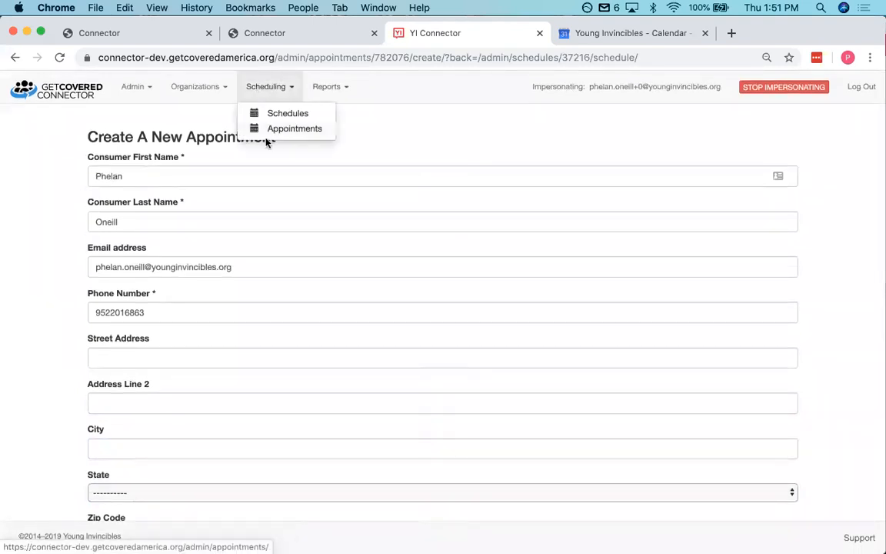
click(269, 128)
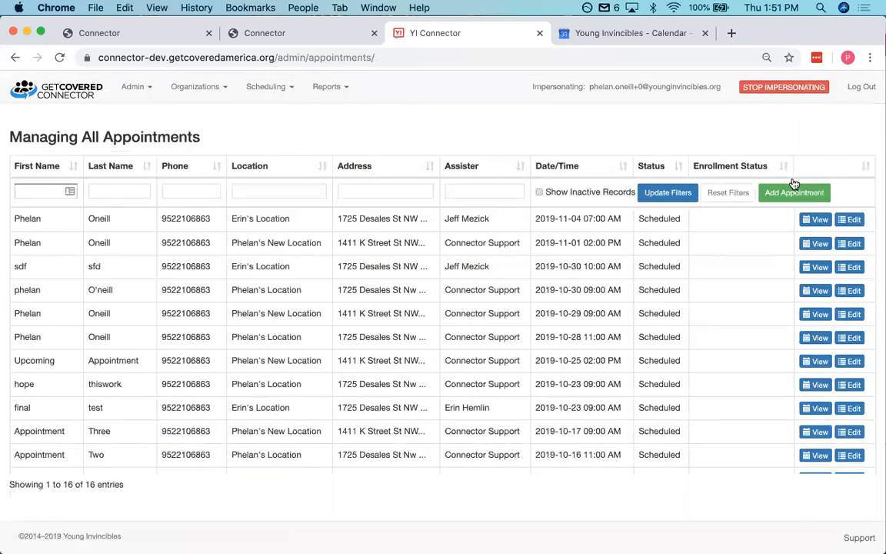
click(789, 194)
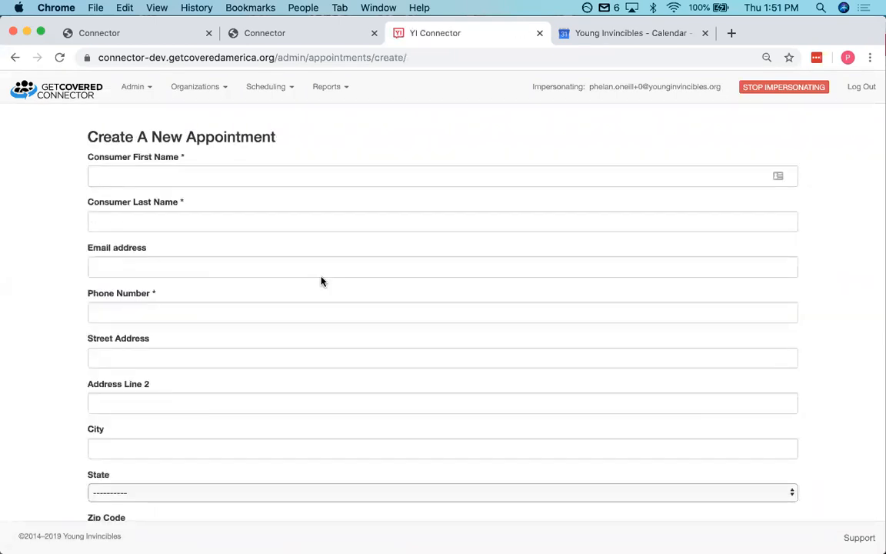
scroll(321, 281, down, 5)
click(141, 366)
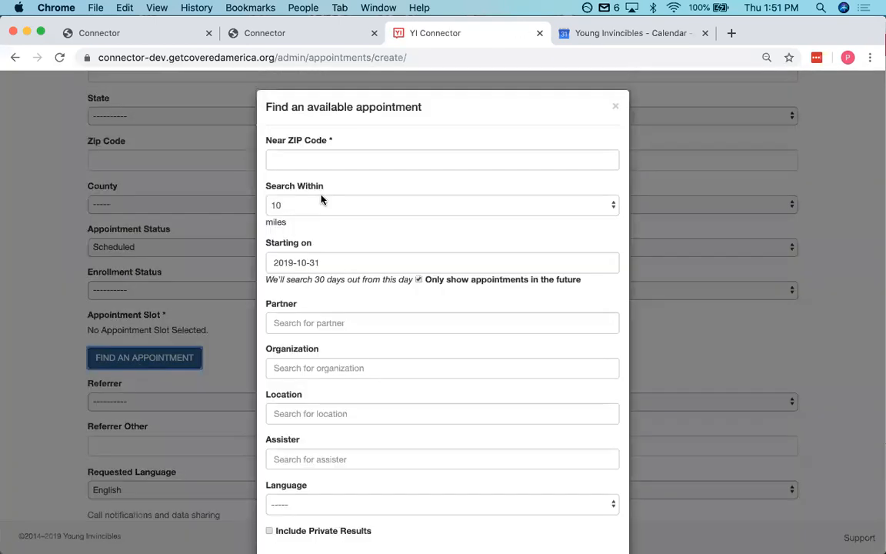
Step: Set the available appointment search to start on 2019-11-03
scroll(310, 178, down, 2)
scroll(311, 178, up, 2)
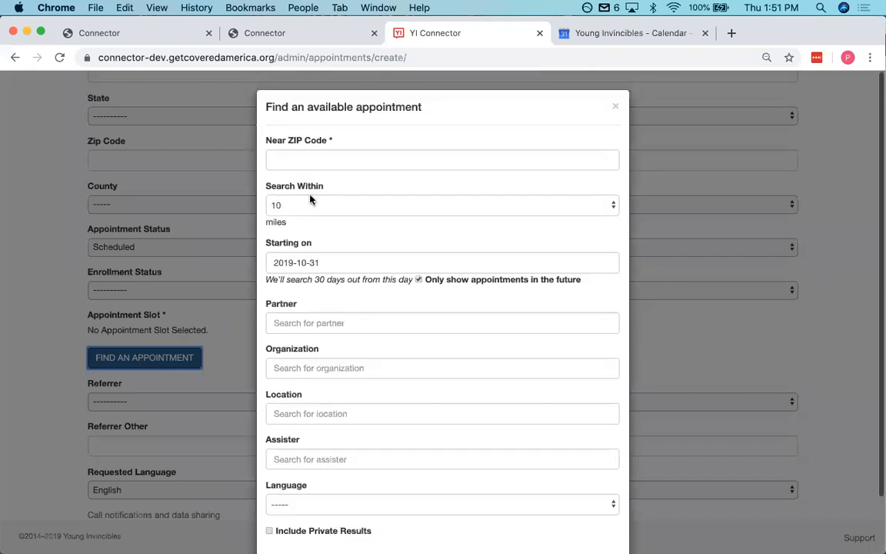
click(298, 262)
scroll(375, 287, down, 1)
scroll(374, 286, up, 1)
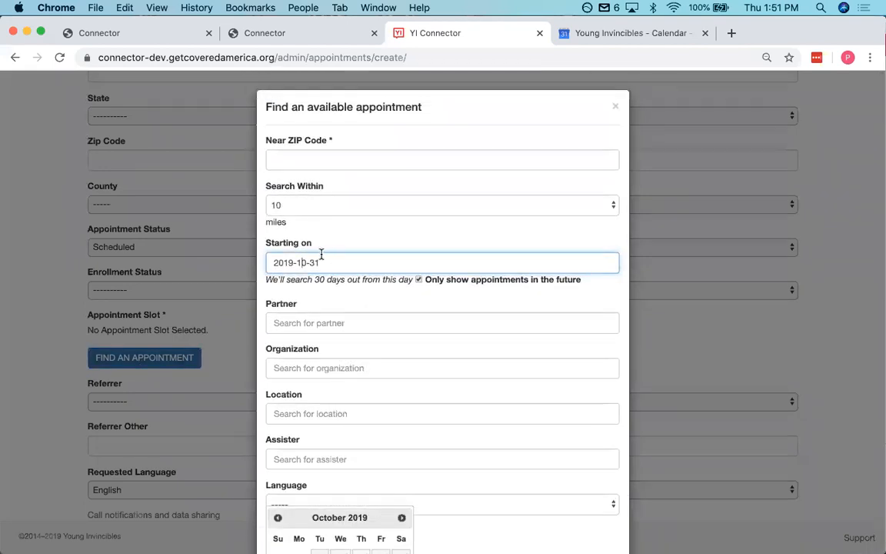
key(BackSpace)
text(1-03)
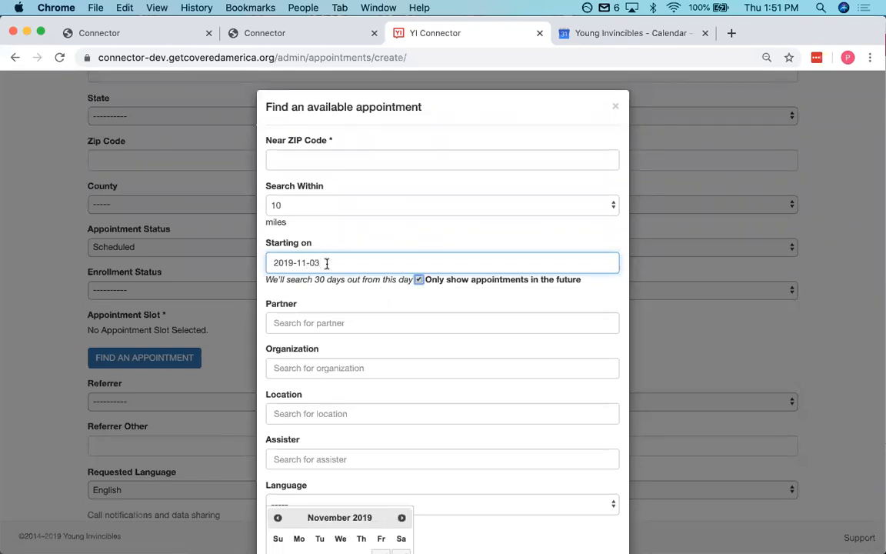
click(324, 327)
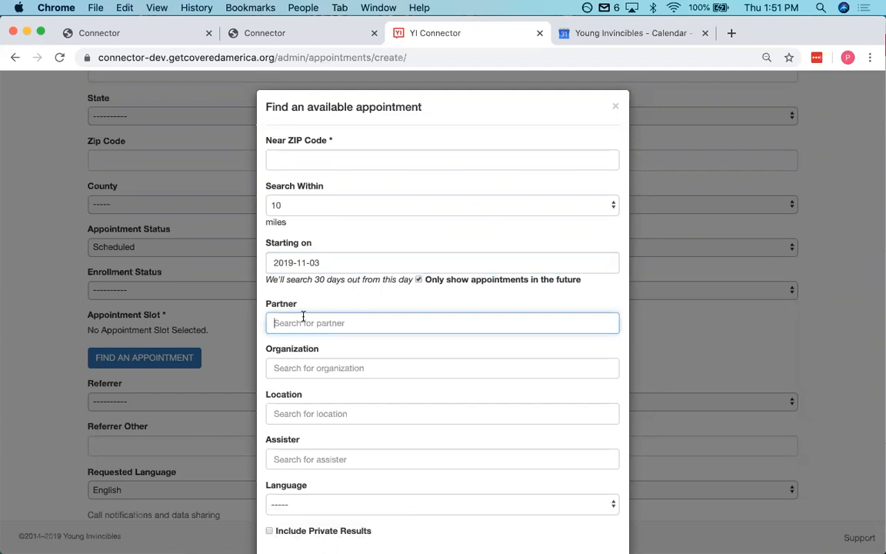
click(312, 263)
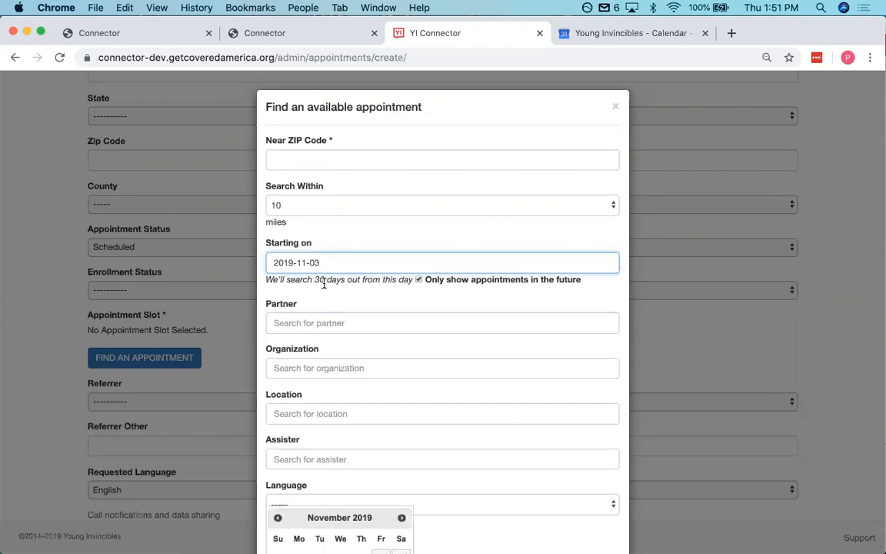
Step: Limit the slot search to the Waystar Royco [Washington, DC] location and try to run it without a ZIP code
click(288, 414)
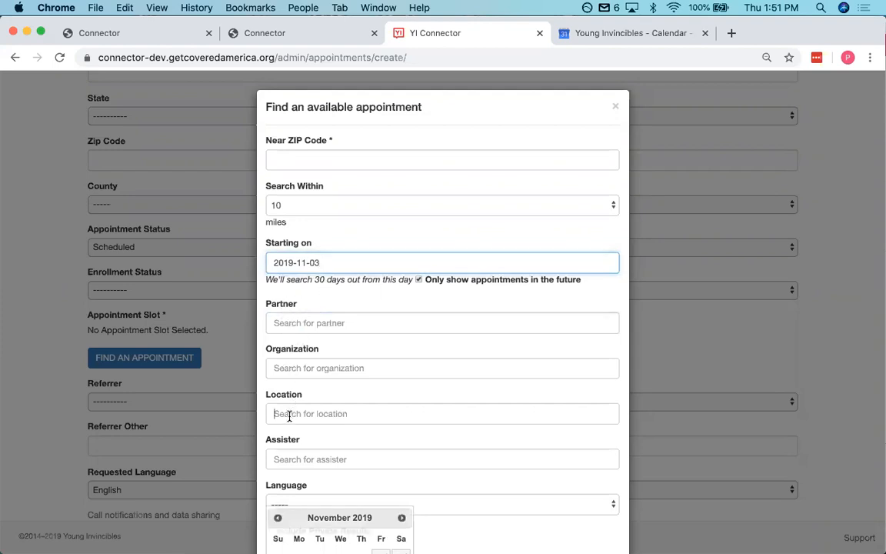
text(Wayta)
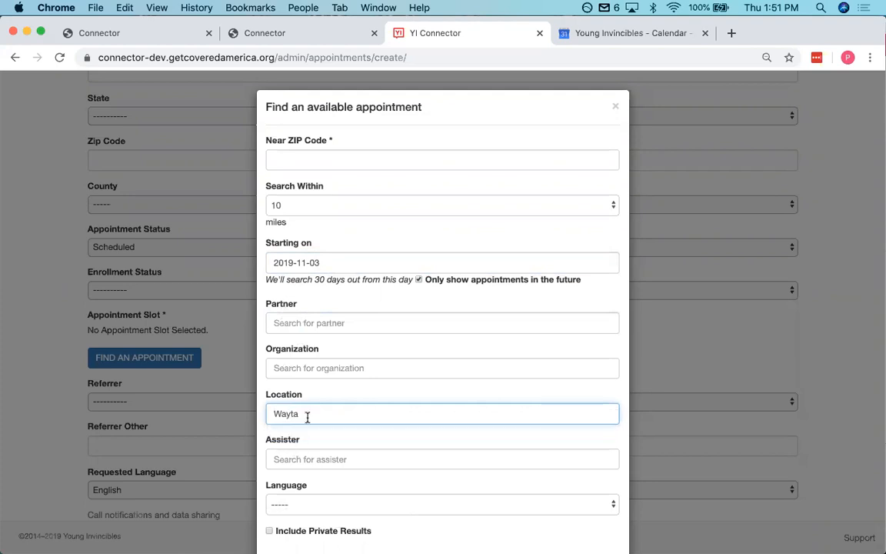
key(BackSpace)
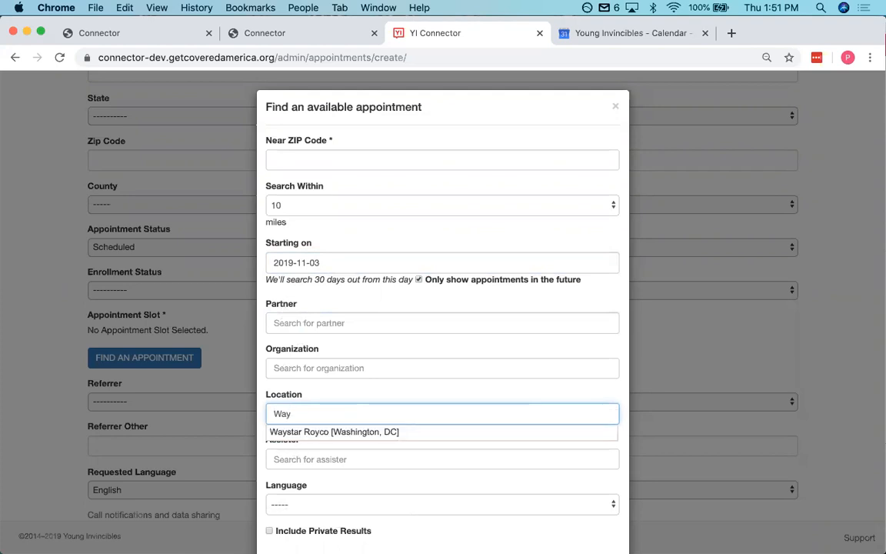
click(300, 433)
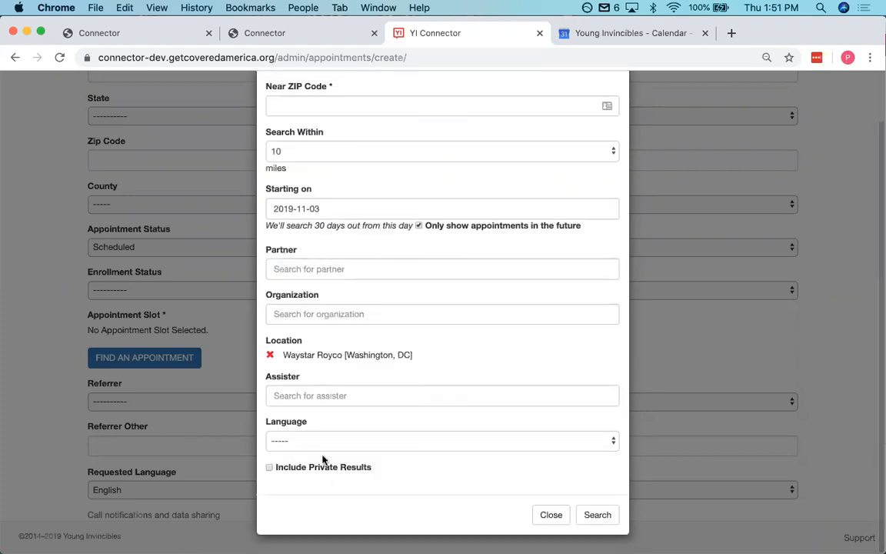
click(593, 514)
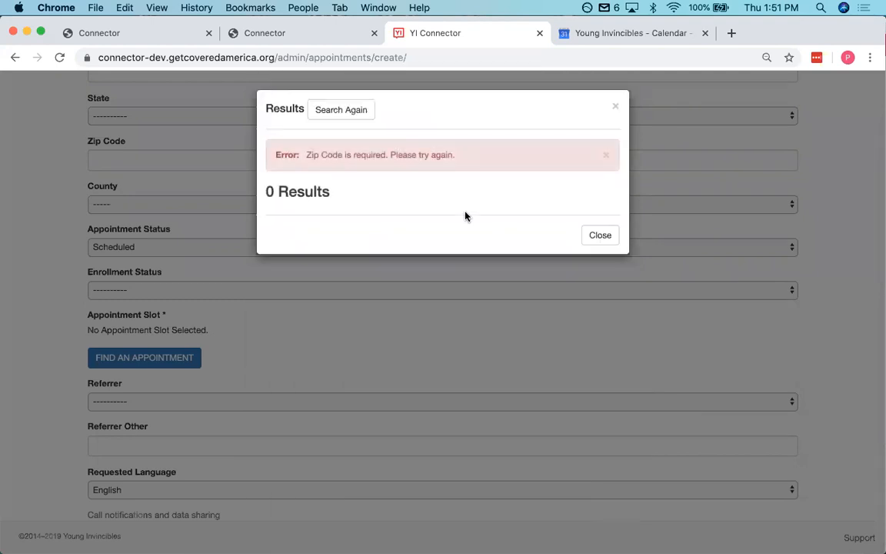
Step: Repeat the Waystar Royco slot search near ZIP code 20036 and look through the available slots
click(340, 110)
click(350, 160)
text(2)
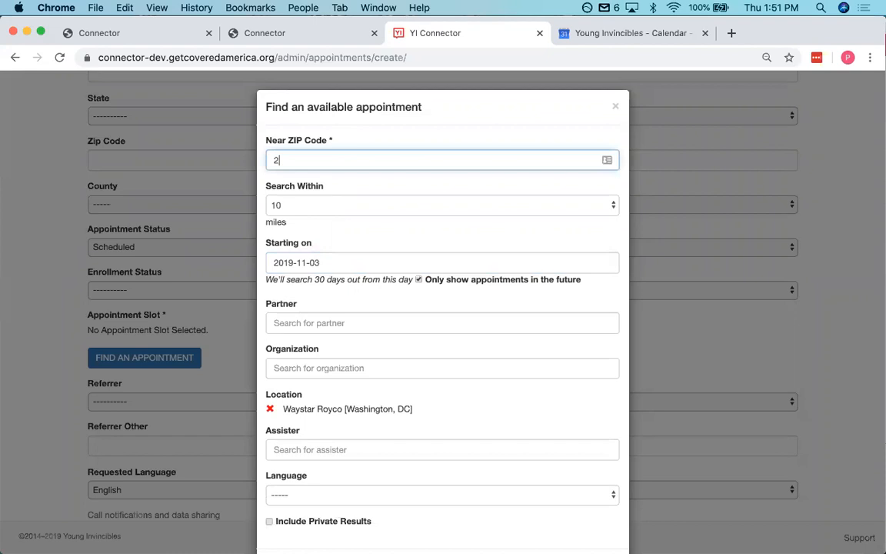
text(0036)
scroll(442, 308, down, 2)
click(608, 517)
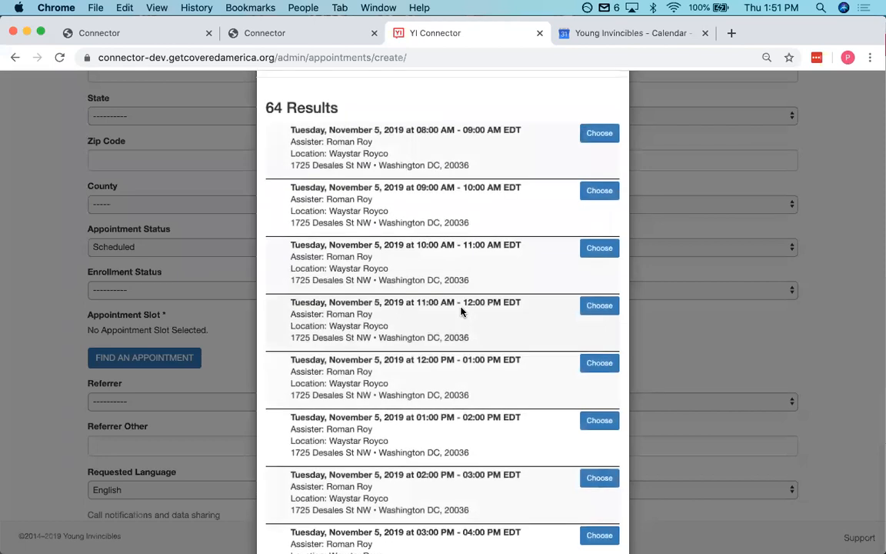
scroll(461, 310, down, 3)
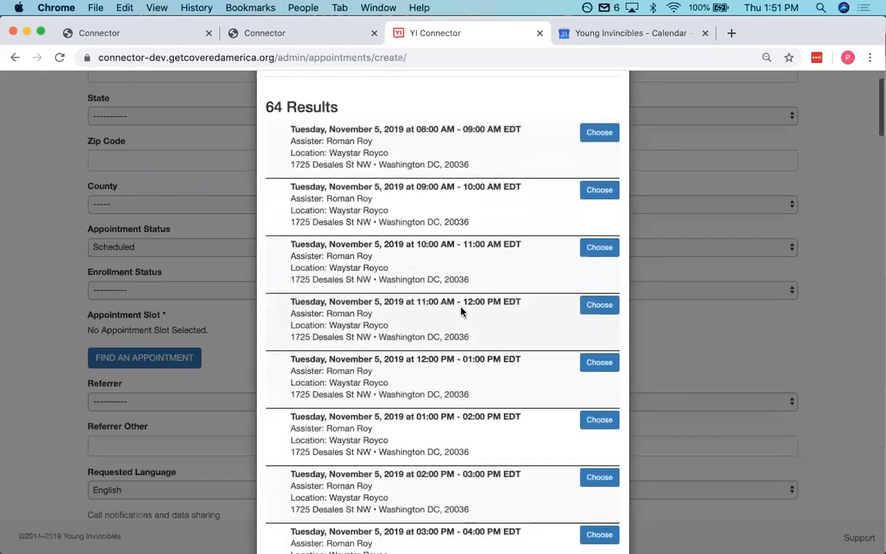
scroll(461, 308, up, 3)
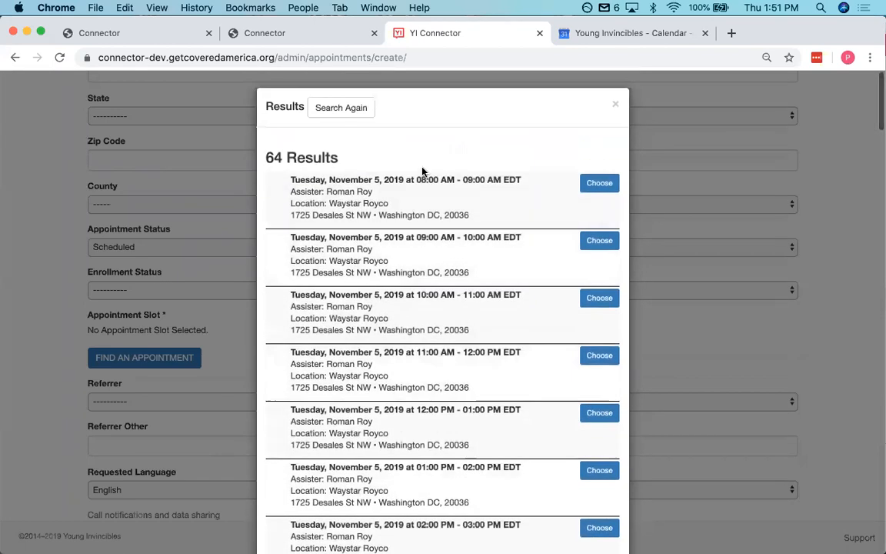
Step: Search again with the location filter removed and Connector Support as the assister
click(342, 109)
click(268, 404)
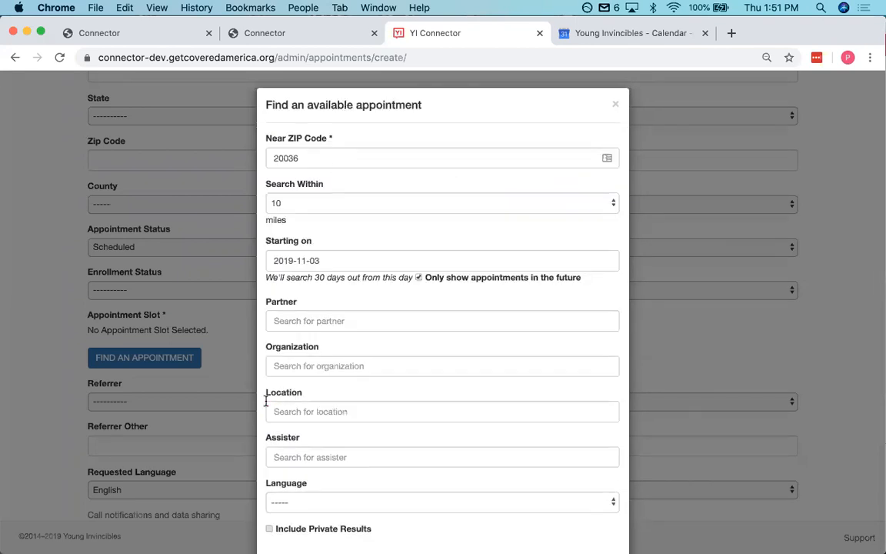
click(276, 462)
text(Connector)
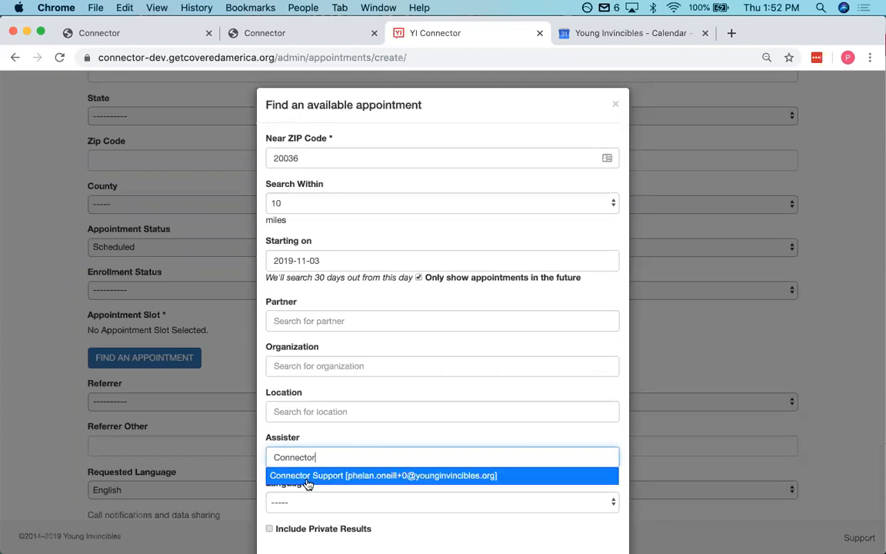
click(306, 477)
scroll(308, 483, down, 1)
click(598, 515)
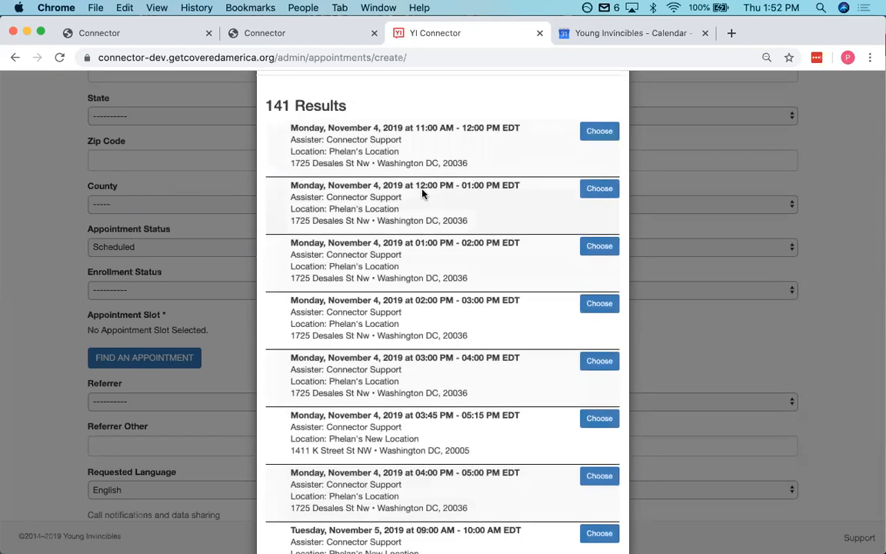
Step: Choose the Monday, November 4, 11:00 AM to 12:00 PM slot and try to save the appointment without consumer details
click(607, 132)
scroll(439, 159, down, 5)
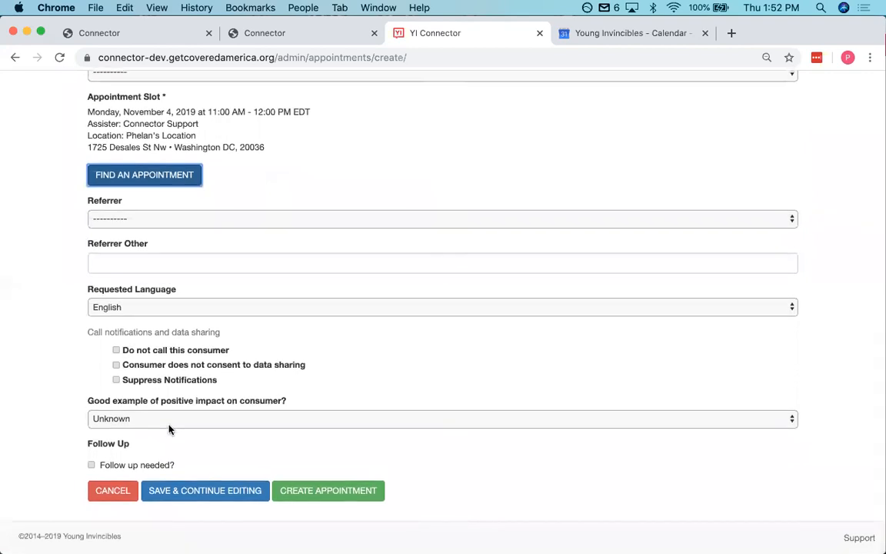
click(230, 494)
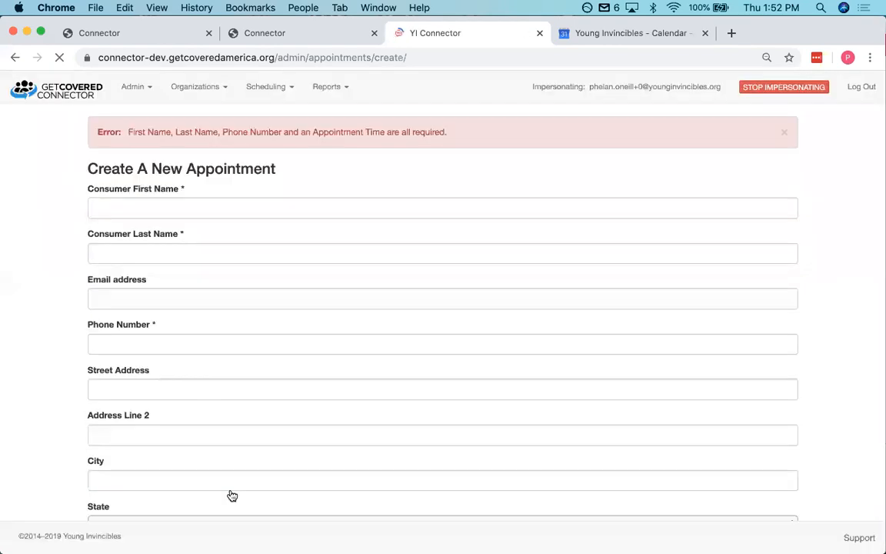
Step: Enter the consumer's first name, last name and phone number, leaving the email address blank
click(192, 207)
text(p)
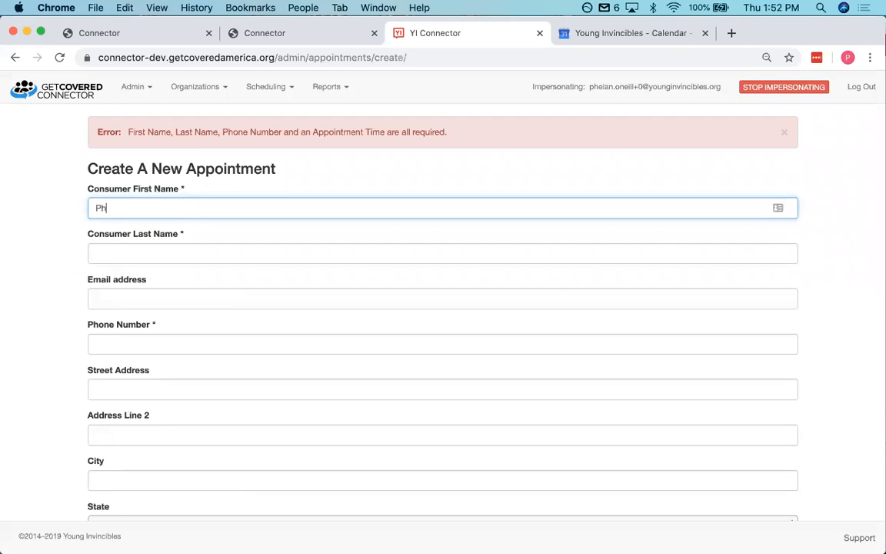
key(Tab)
text(On)
key(Tab)
key(Tab)
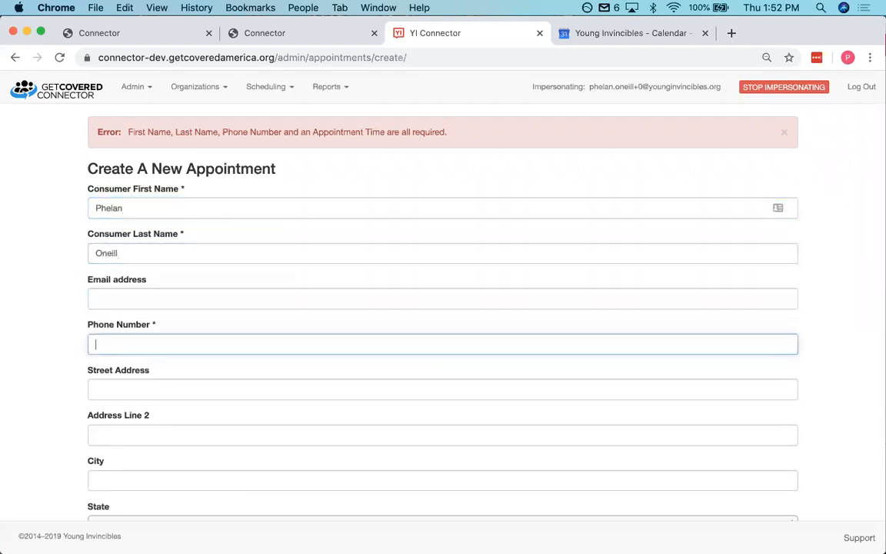
key(Tab)
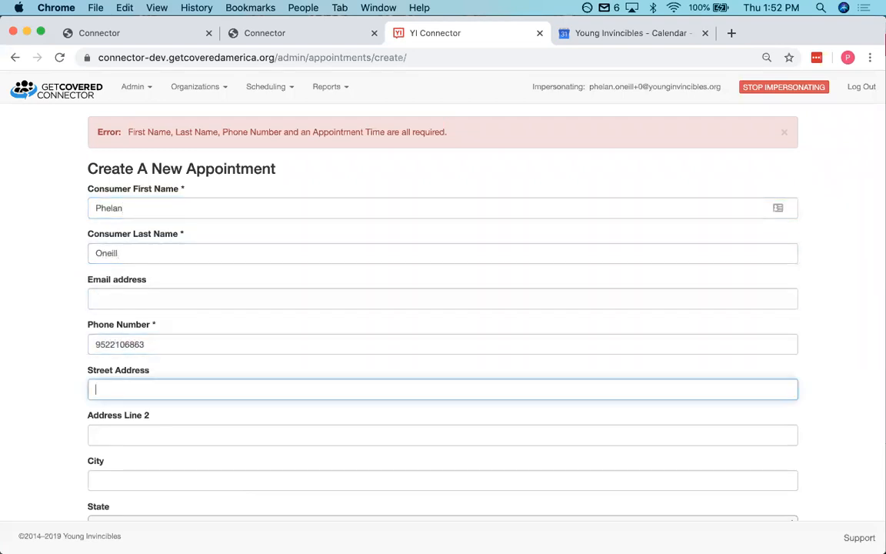
Step: Search for slots by ZIP code, choose Friday, November 1, 3:45 PM to 5:15 PM, and create the appointment
scroll(115, 173, down, 6)
click(120, 299)
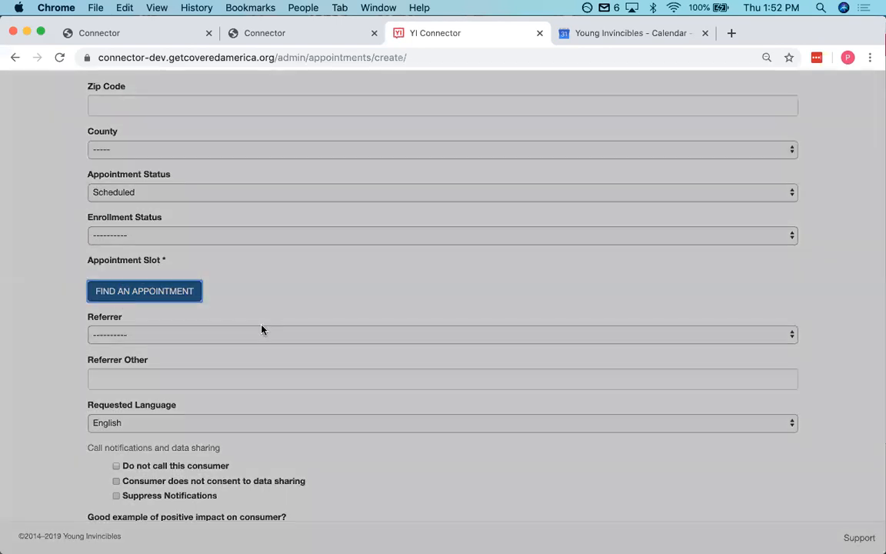
scroll(347, 353, down, 2)
click(342, 100)
text(2)
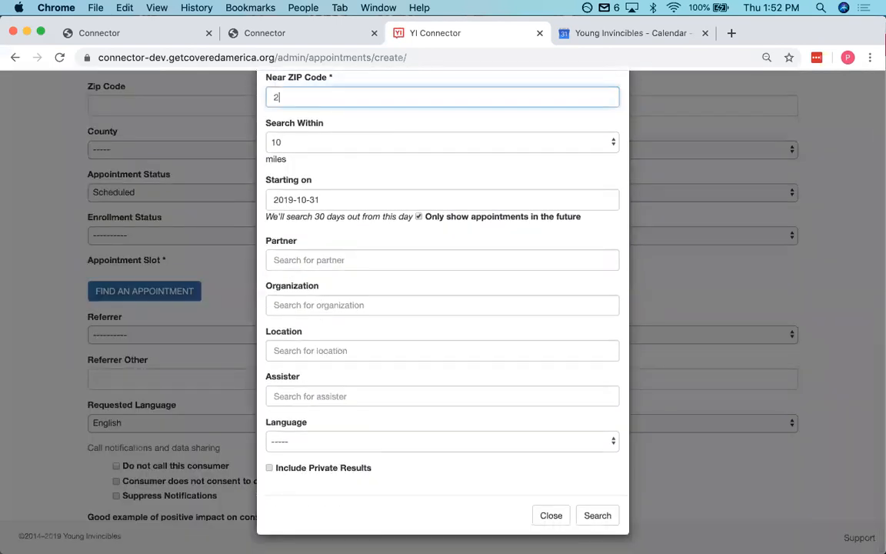
click(599, 515)
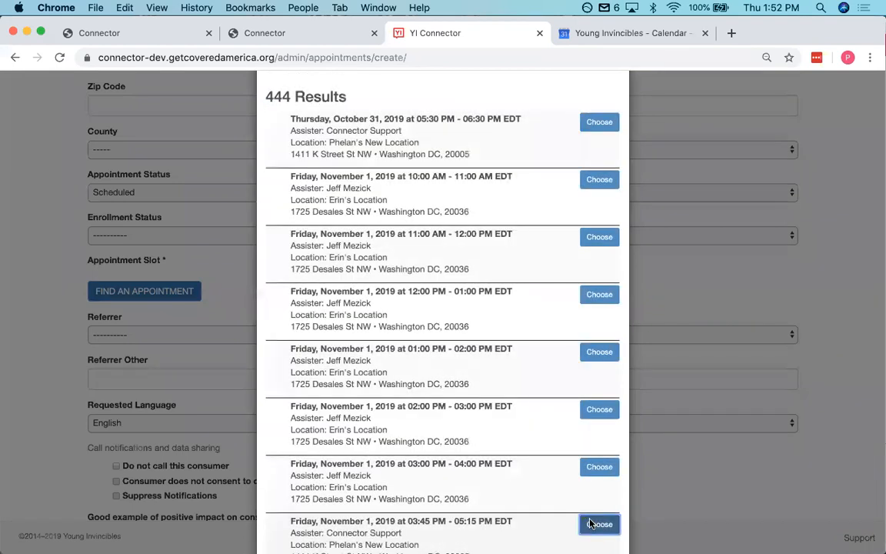
click(592, 523)
scroll(385, 370, down, 3)
click(330, 491)
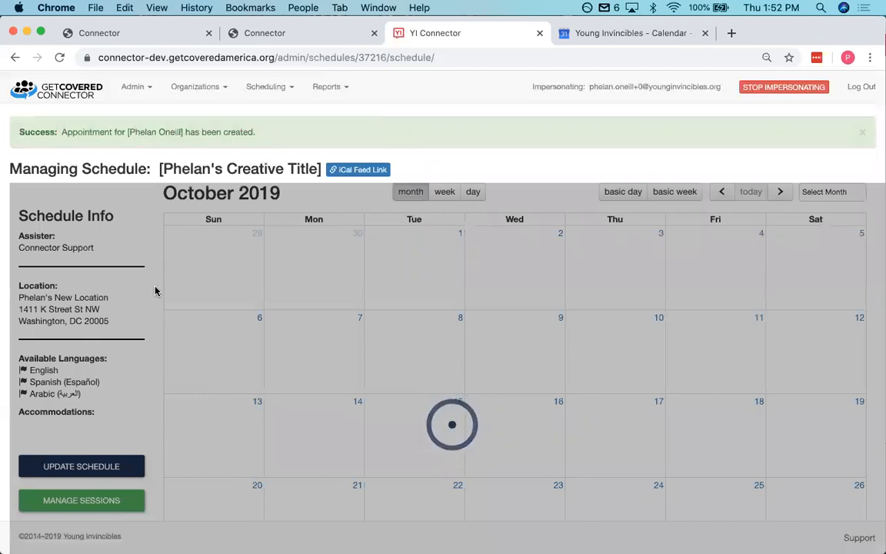
Step: Select the booked November 1, 3:45 PM appointment in the schedule calendar and open it for editing
scroll(168, 283, down, 4)
scroll(167, 284, up, 3)
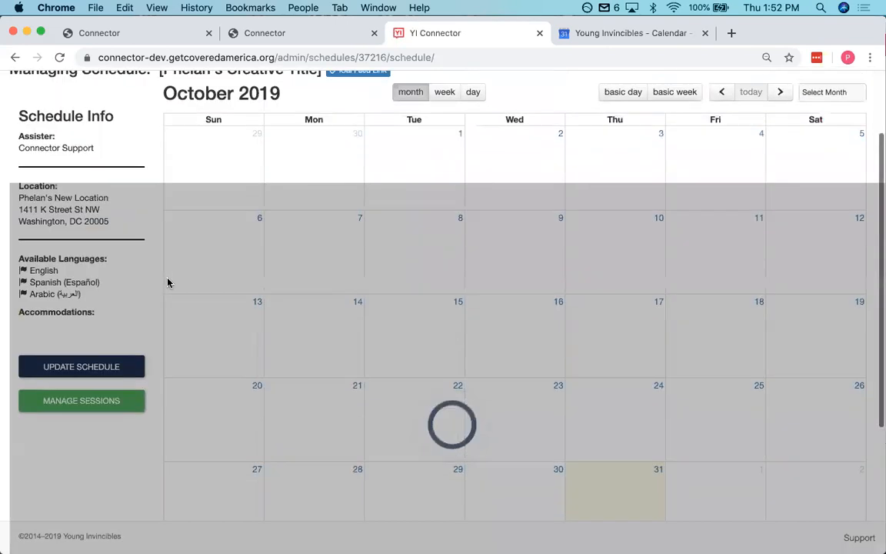
scroll(198, 322, down, 1)
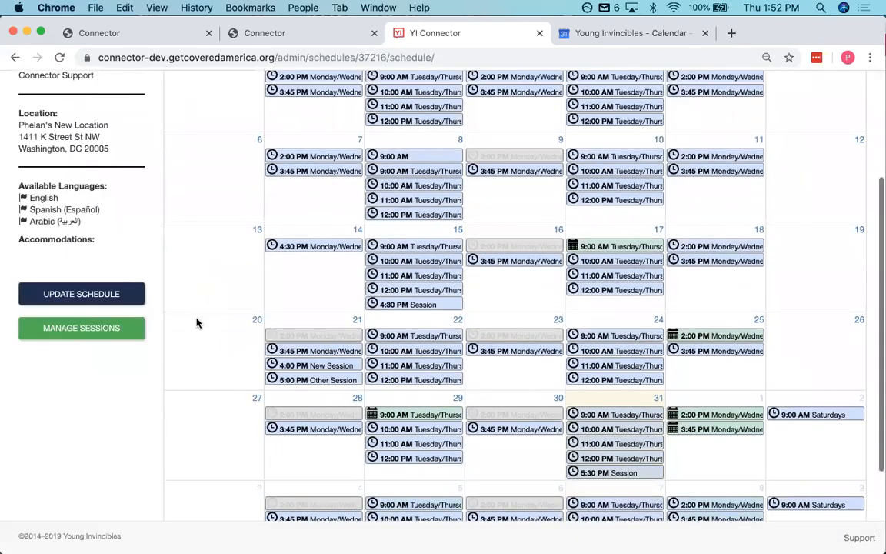
click(685, 426)
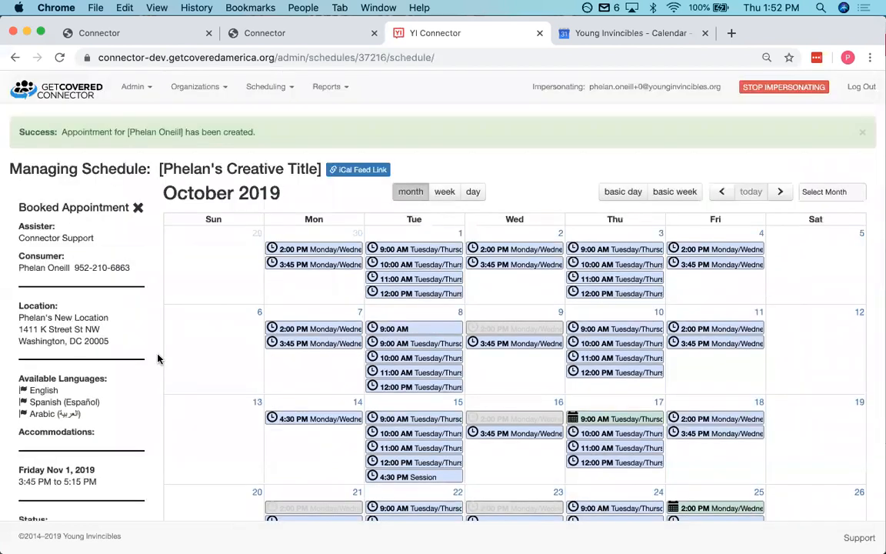
scroll(81, 413, down, 1)
scroll(82, 413, down, 2)
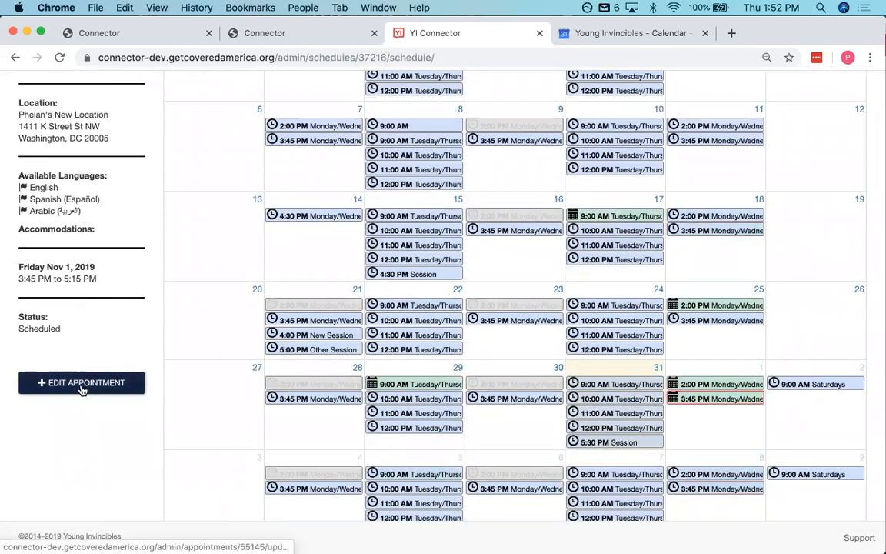
click(84, 384)
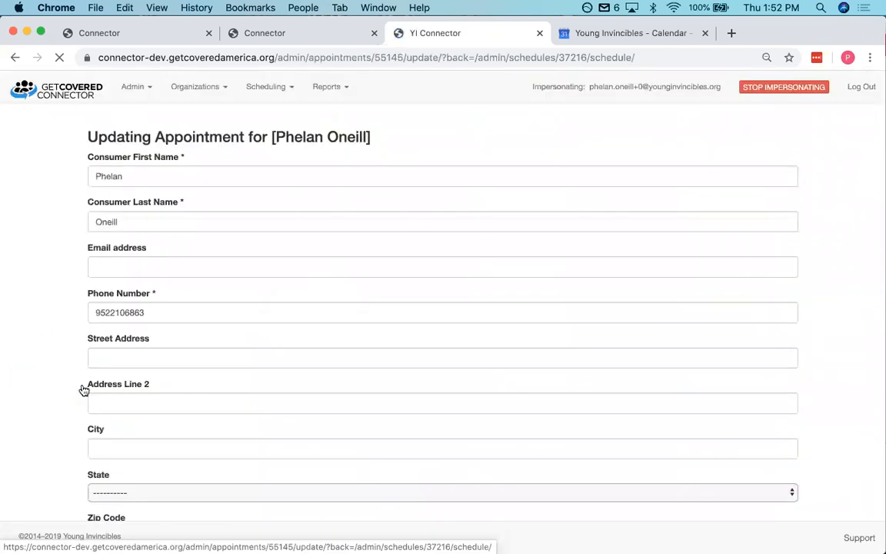
Step: Enter the consumer's ZIP code in the appointment and review the county and status fields
scroll(84, 391, down, 2)
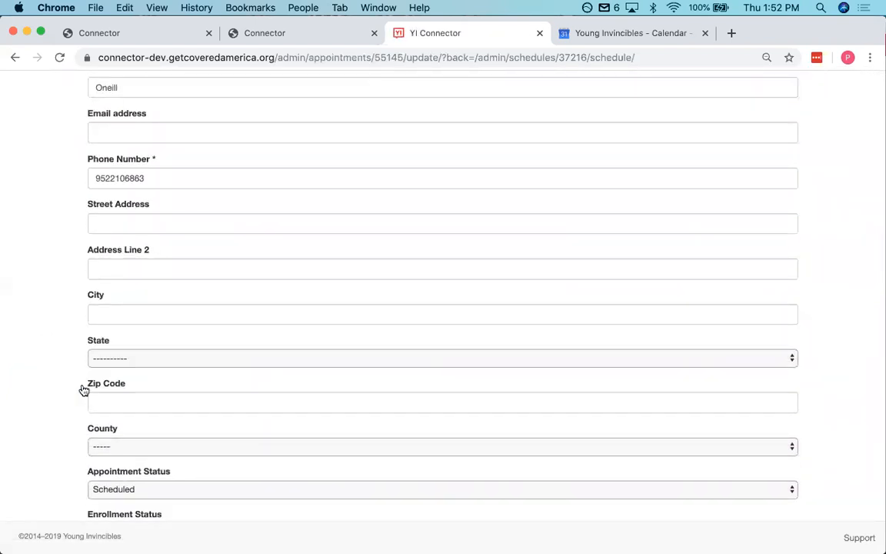
scroll(83, 389, up, 1)
click(110, 401)
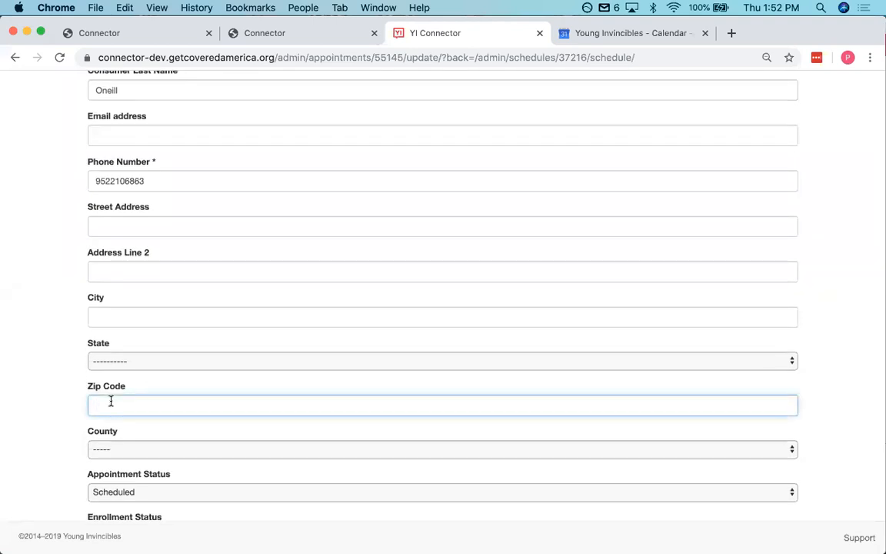
text(55404)
click(49, 450)
scroll(8, 471, down, 5)
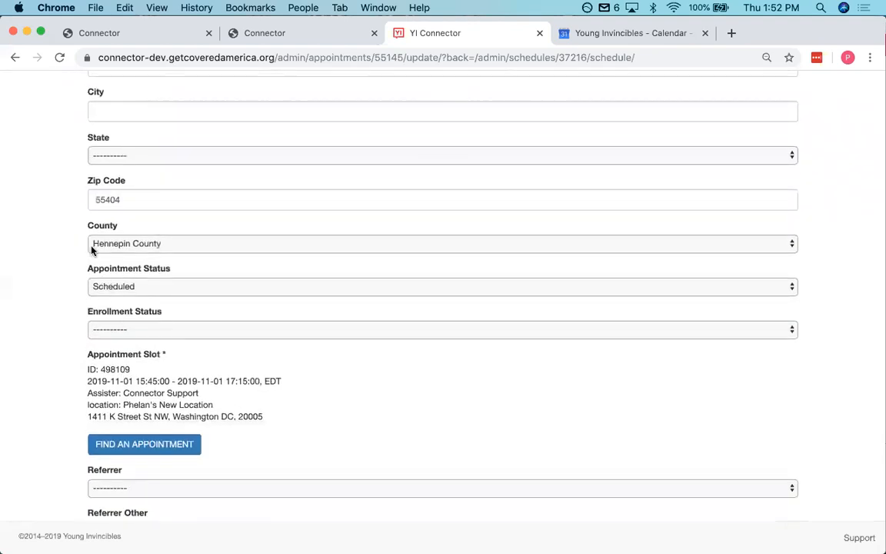
drag(85, 180, 109, 312)
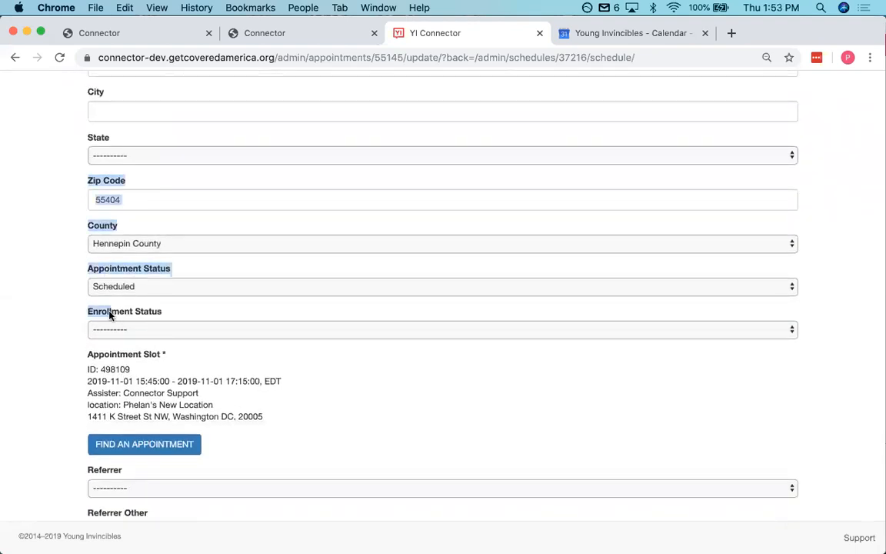
Step: Fill in the consumer's email address in the appointment
click(48, 343)
scroll(48, 343, up, 3)
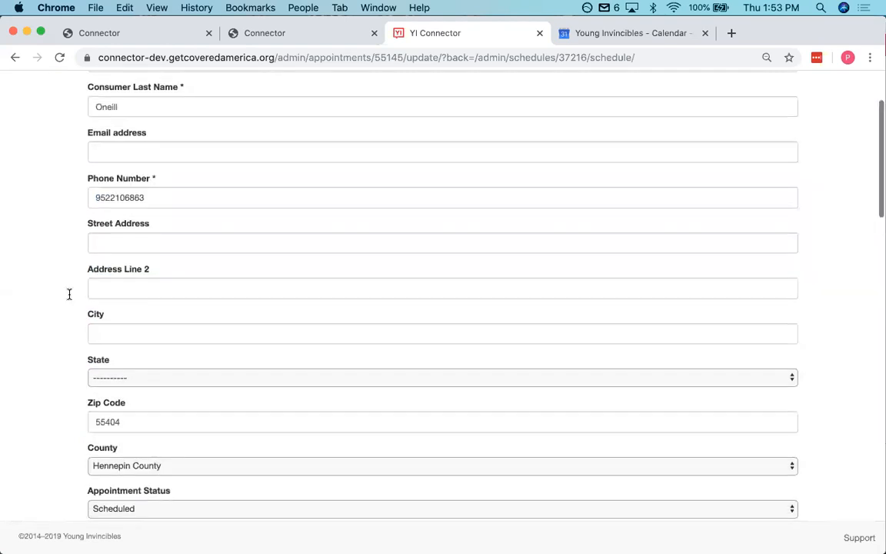
click(108, 151)
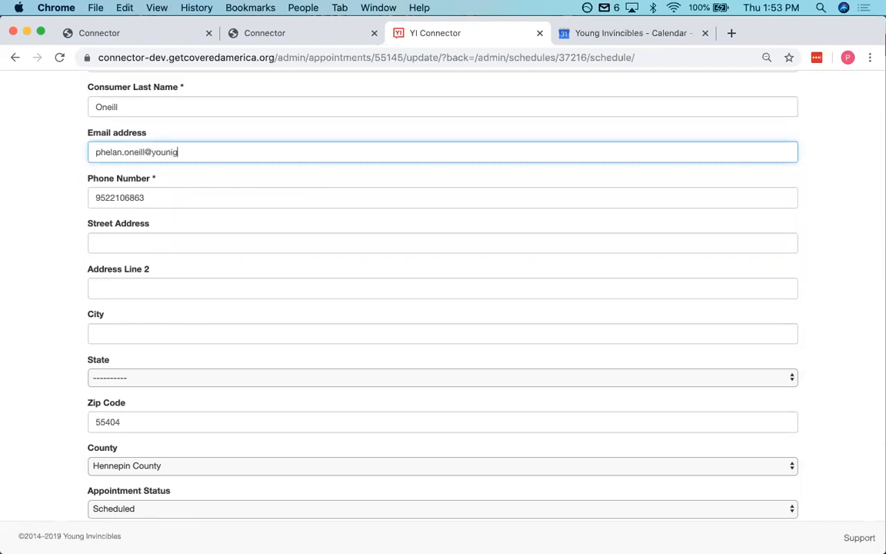
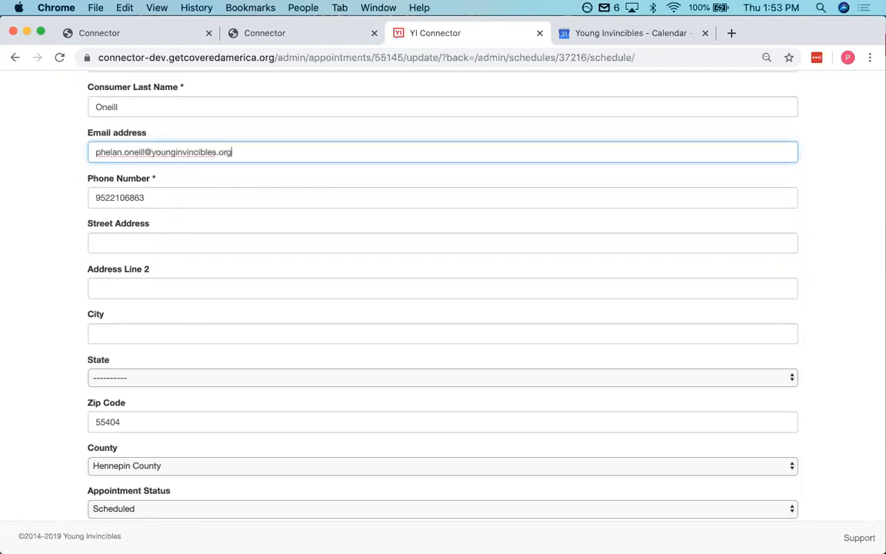
Step: Review the available choices for the appointment status and the enrollment status, leaving both unchanged
scroll(35, 291, down, 2)
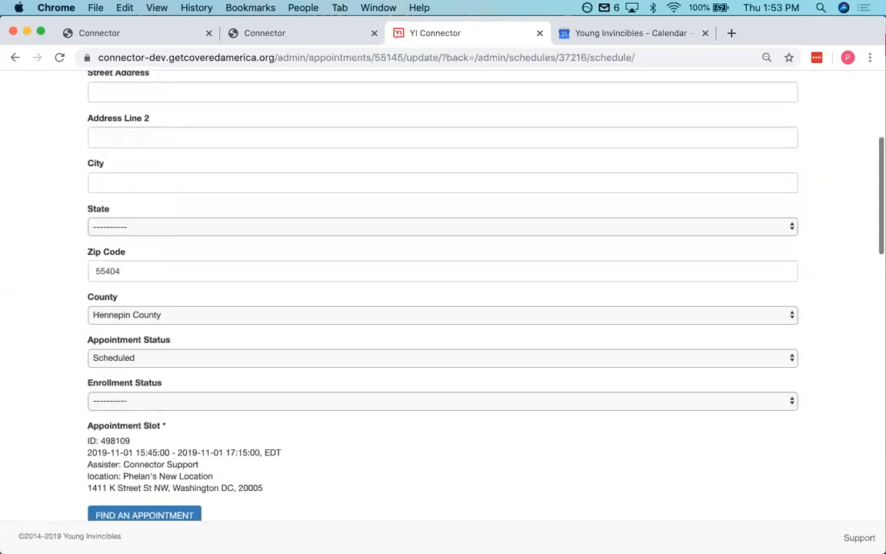
click(133, 360)
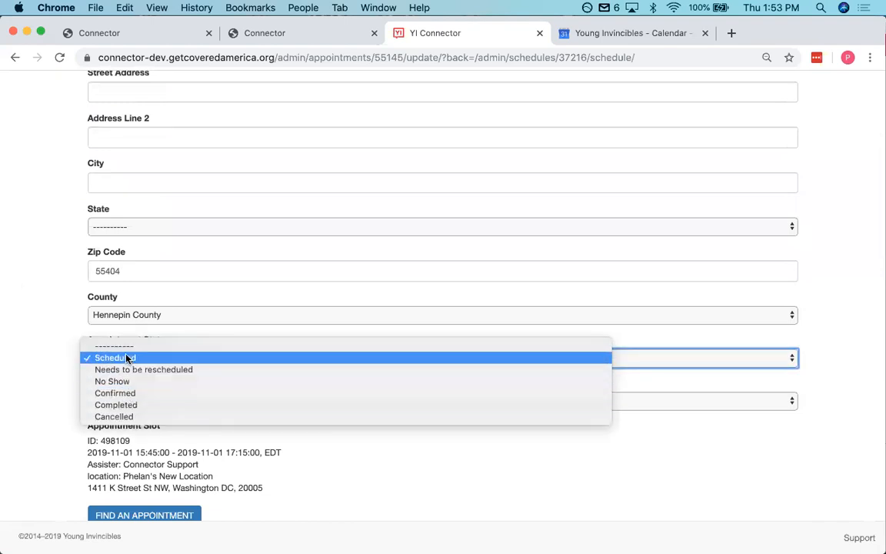
click(38, 439)
click(111, 402)
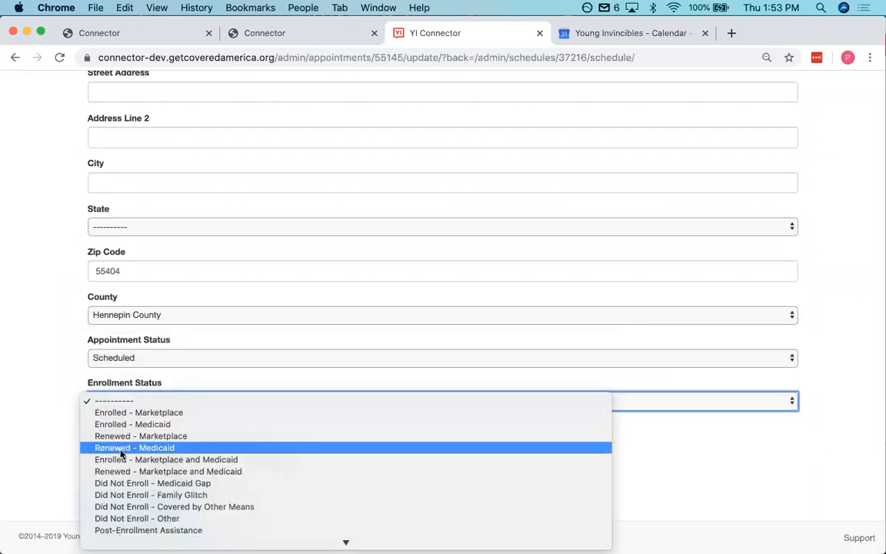
scroll(112, 500, down, 2)
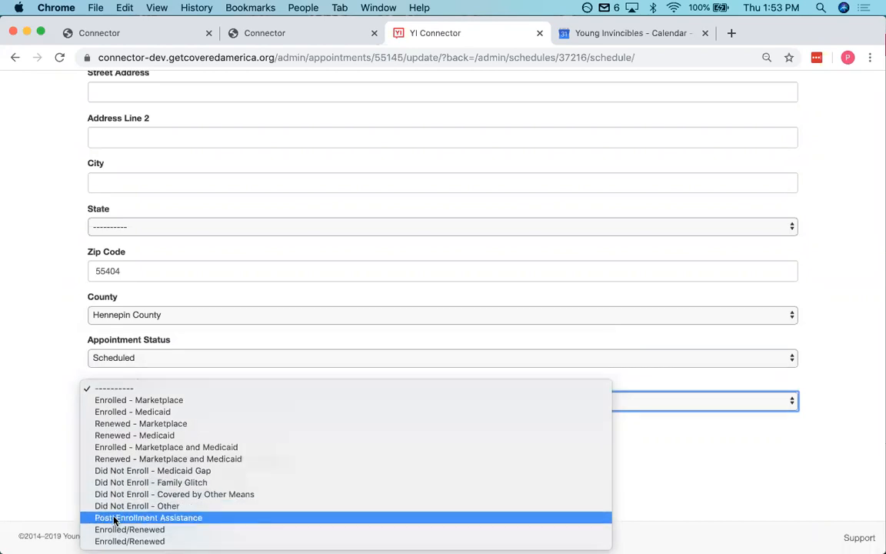
click(30, 451)
Step: Examine the referrer choices and the call notification and data sharing options
scroll(30, 450, down, 5)
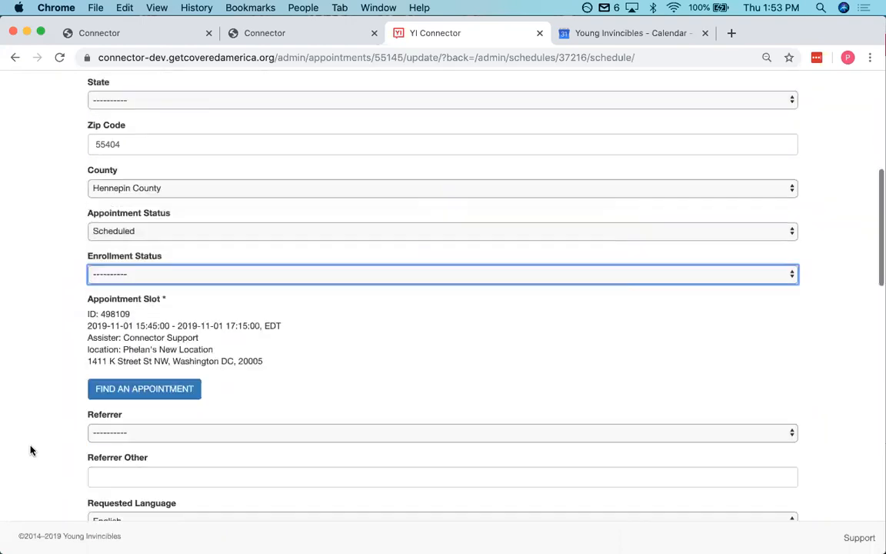
scroll(31, 451, down, 4)
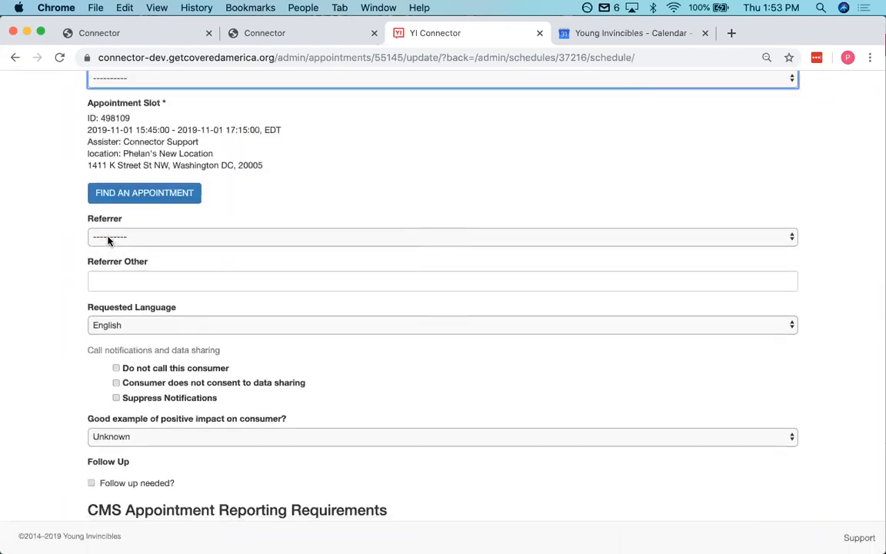
click(109, 239)
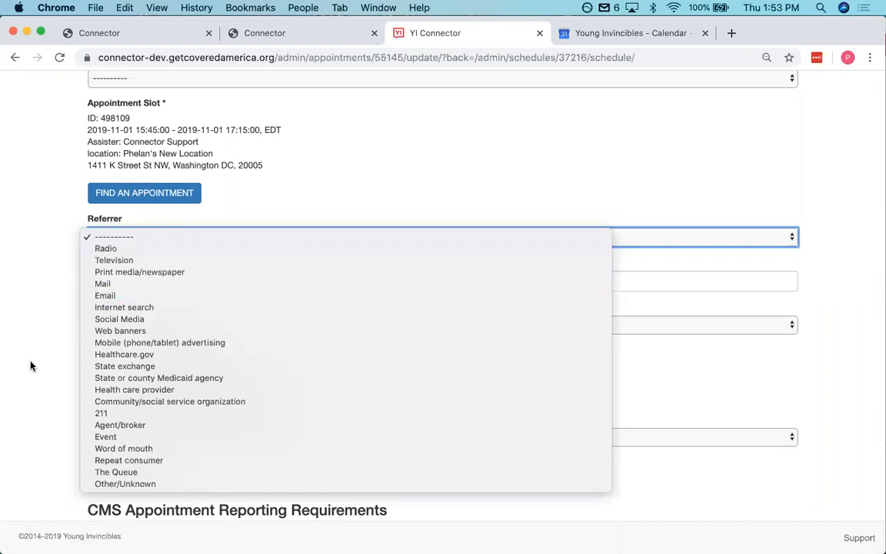
click(27, 324)
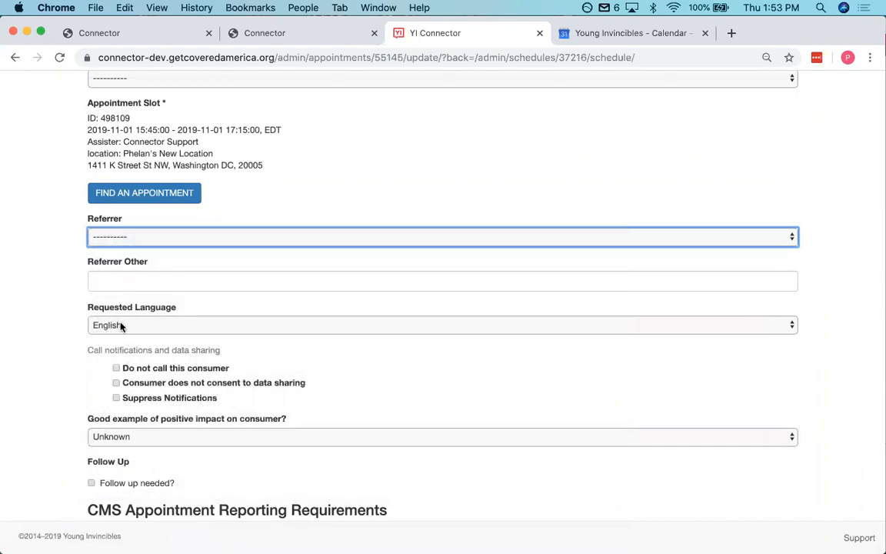
scroll(121, 326, down, 3)
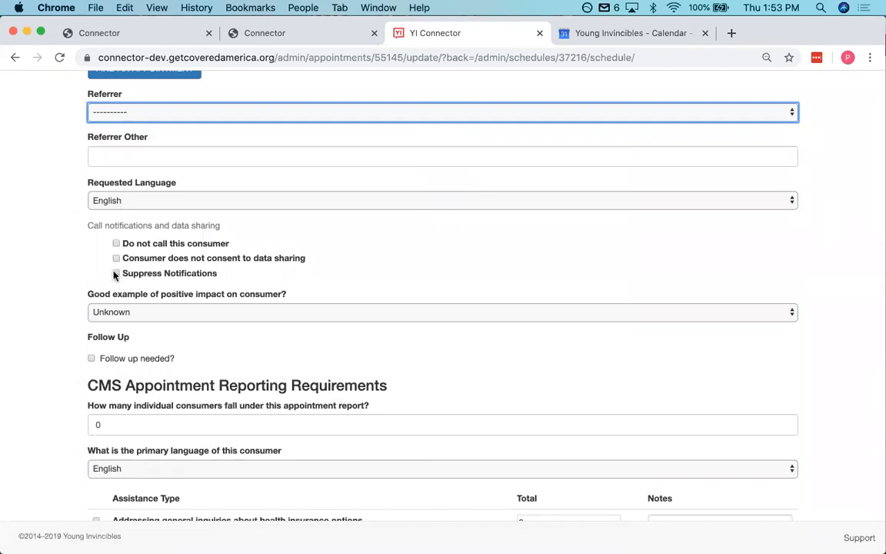
click(115, 275)
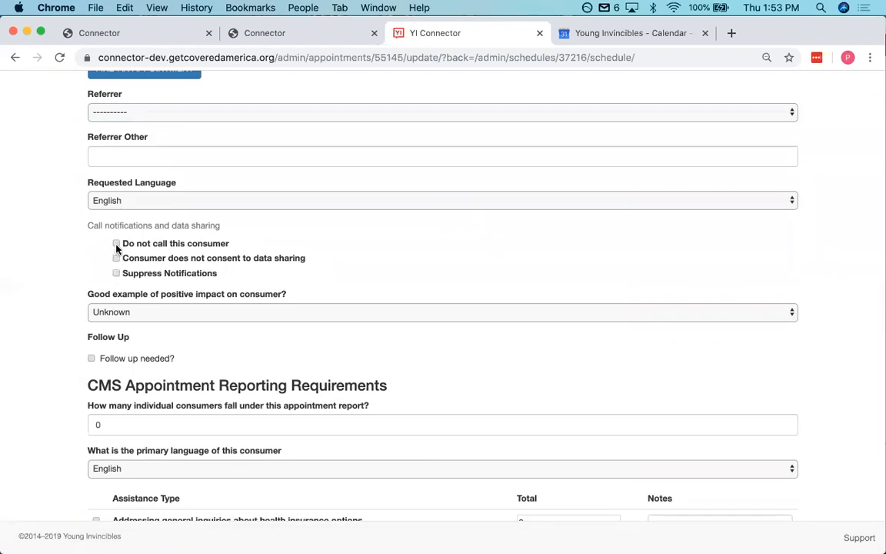
click(117, 244)
Step: Try answering Yes to the positive impact question and marking the follow-up as needed, and reset both
click(117, 312)
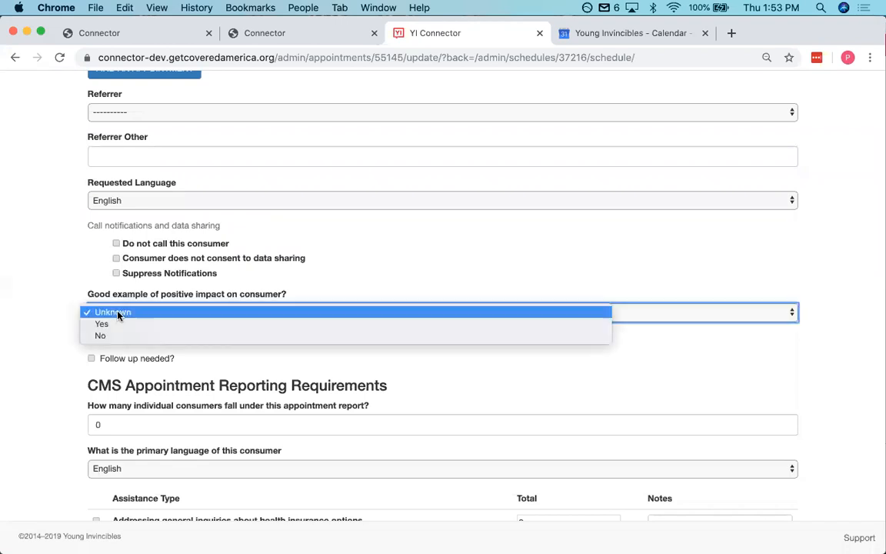
click(118, 332)
click(118, 315)
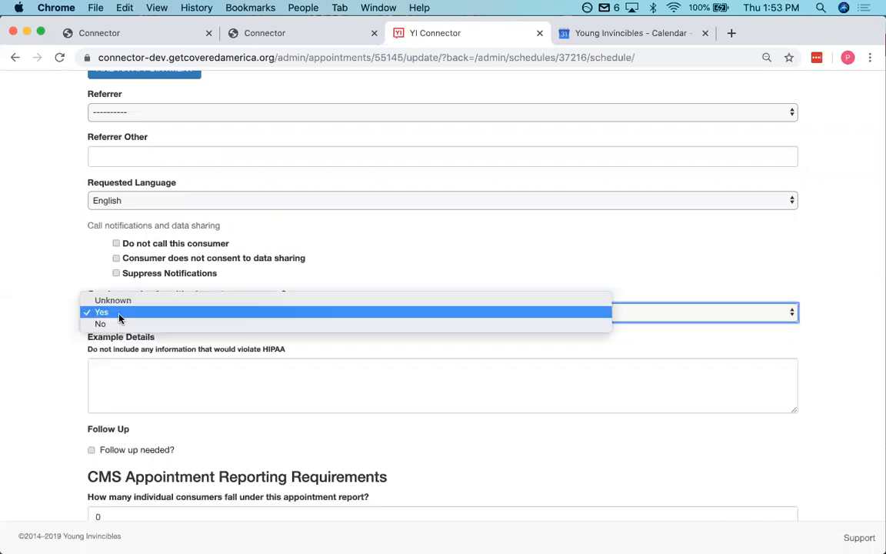
click(120, 300)
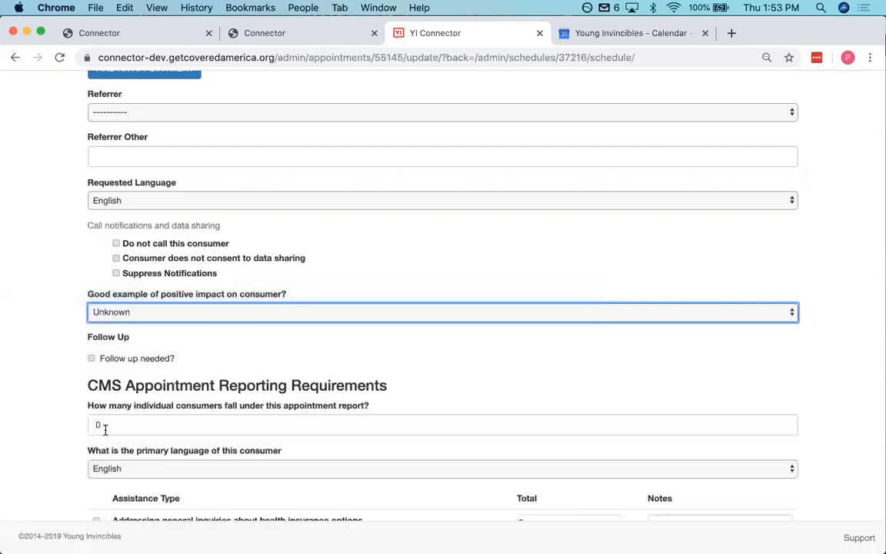
click(100, 359)
click(105, 359)
Step: Report 2 individual consumers for the appointment and record general health insurance inquiries as assistance with a total of 2
scroll(106, 360, down, 5)
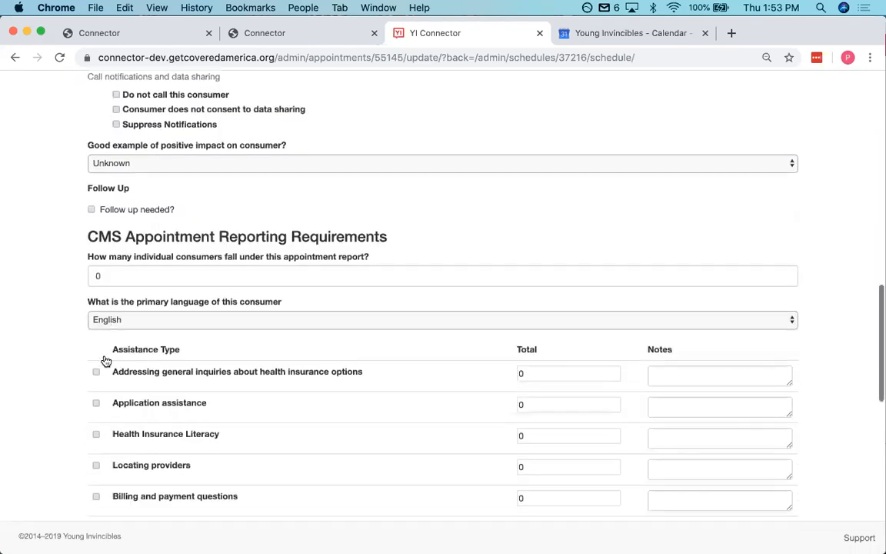
scroll(105, 359, down, 1)
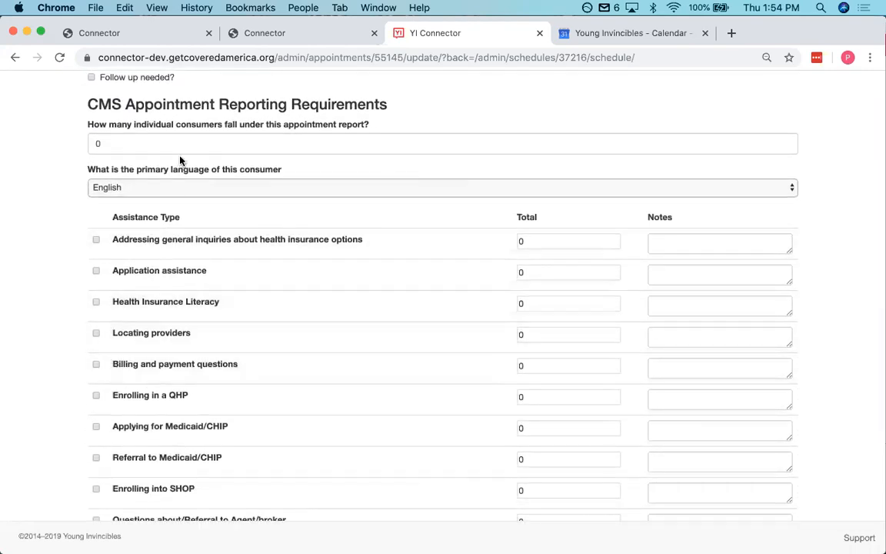
click(163, 143)
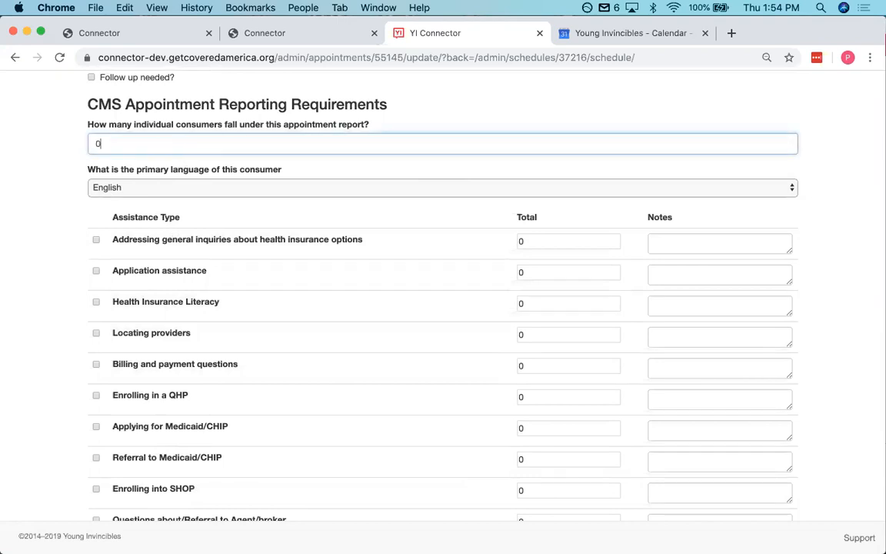
text(2)
click(154, 239)
click(580, 243)
text(2)
click(31, 369)
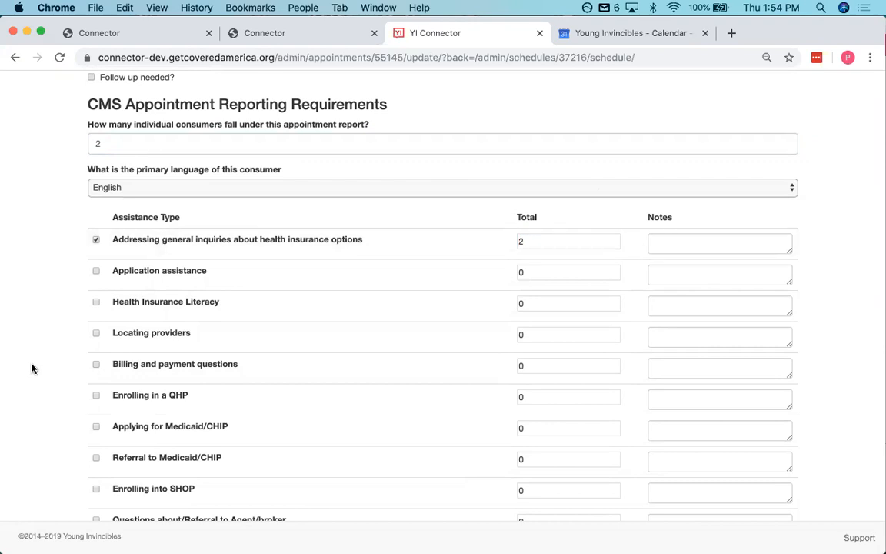
Step: Check the remaining assistance types and the entered consumer details, and submit the appointment update
scroll(32, 369, down, 5)
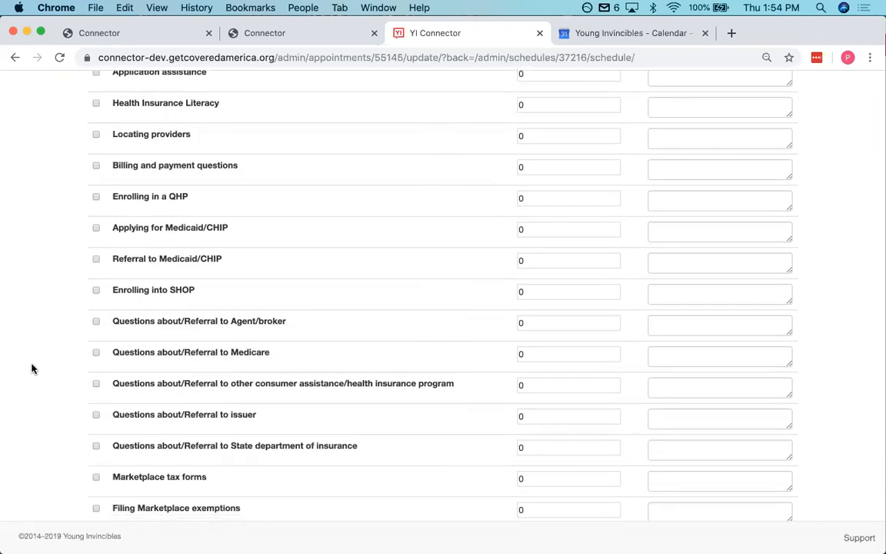
scroll(32, 369, down, 7)
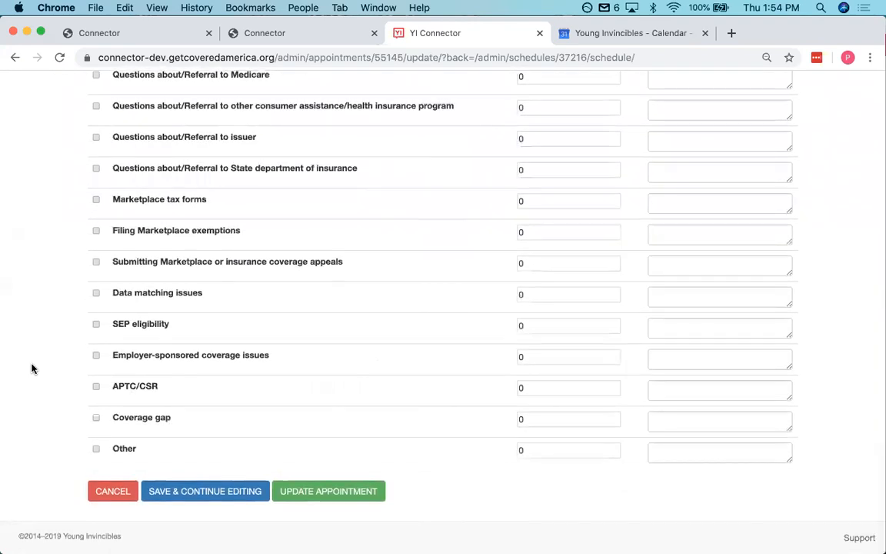
scroll(31, 368, up, 9)
scroll(31, 369, up, 3)
scroll(32, 369, down, 11)
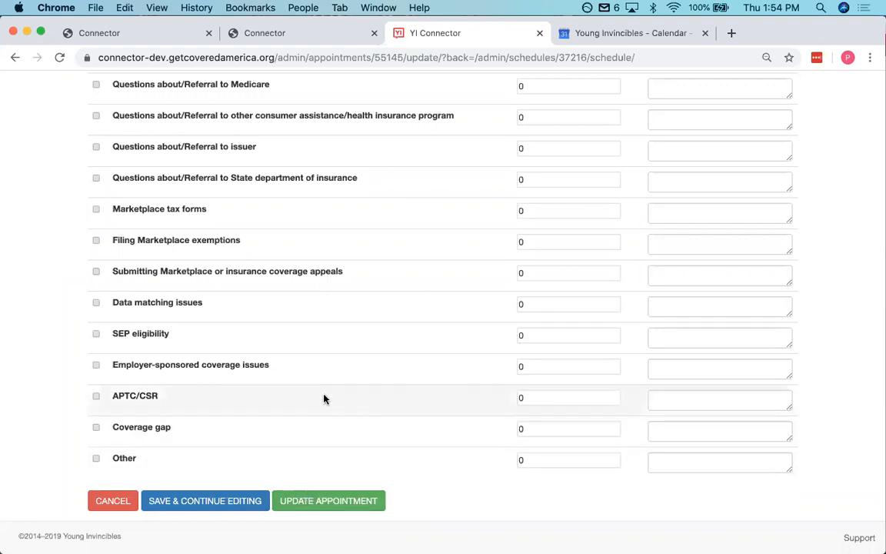
scroll(325, 399, up, 15)
scroll(324, 398, up, 5)
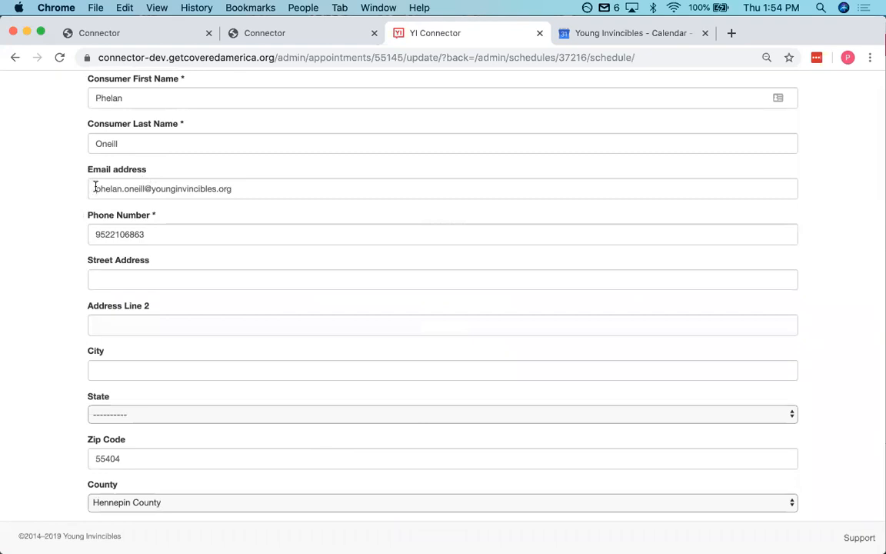
scroll(79, 294, down, 5)
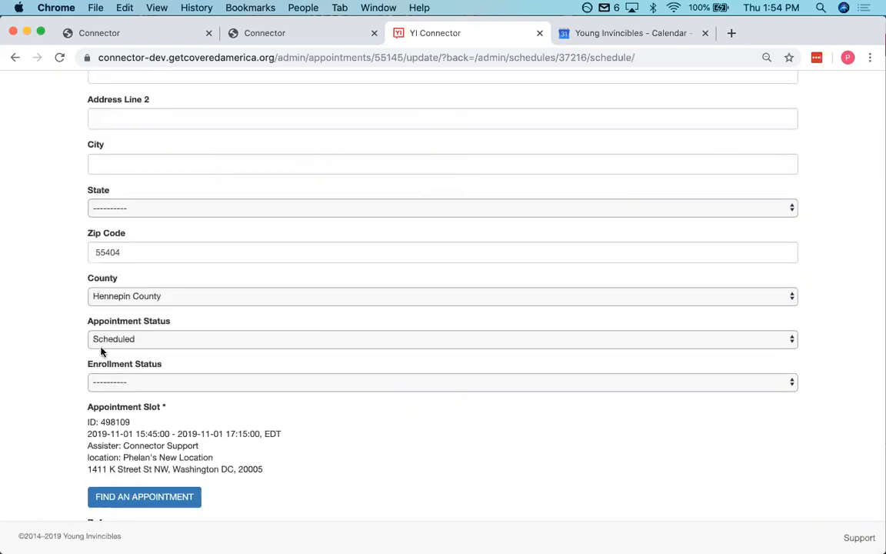
scroll(84, 400, down, 1)
scroll(85, 400, down, 20)
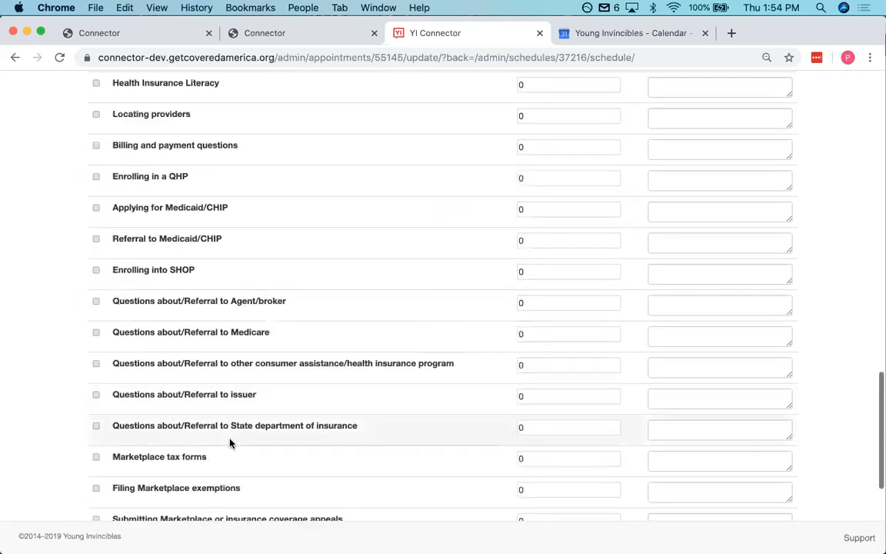
click(297, 494)
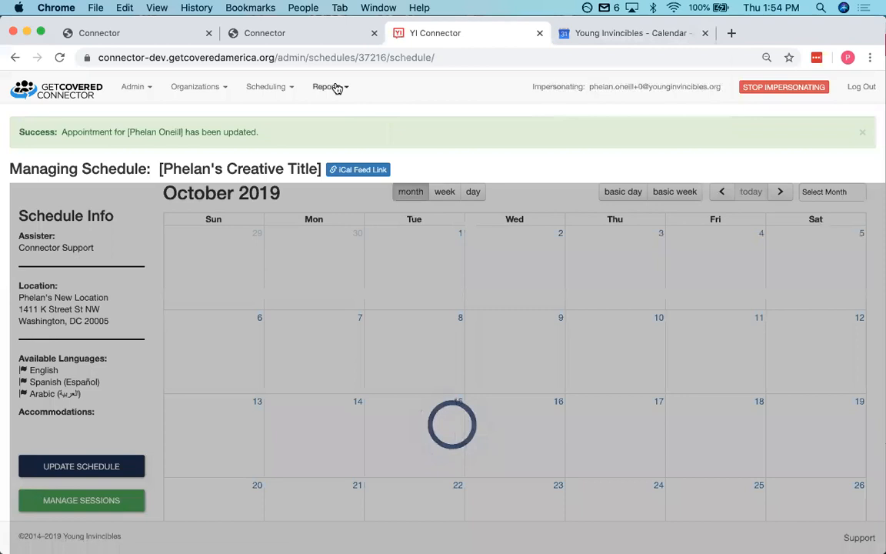
Step: Open the Appointment Detail report and filter it with a start date of 2019-10-16
click(336, 87)
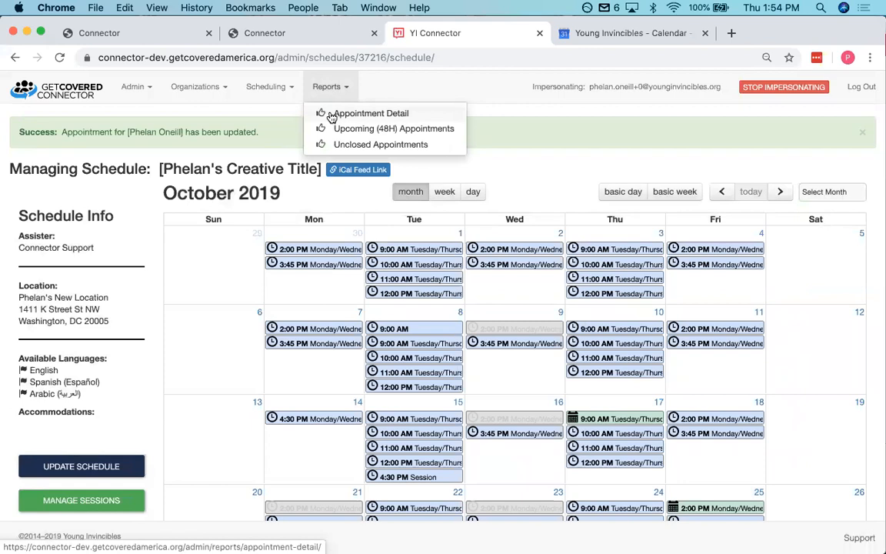
click(331, 115)
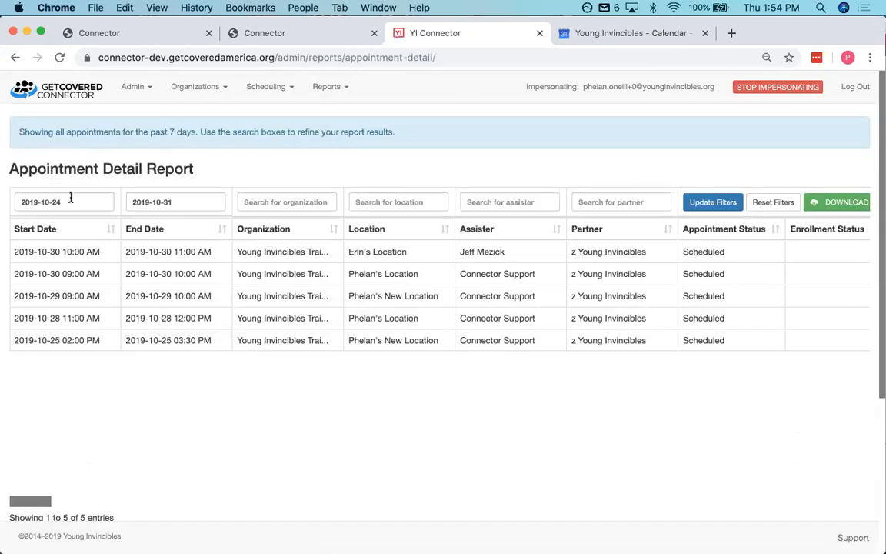
click(68, 200)
click(92, 293)
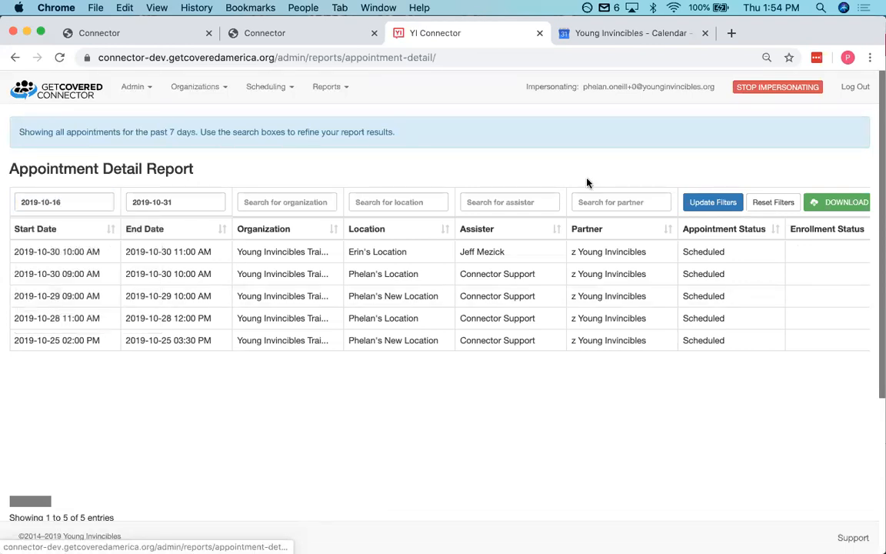
click(728, 204)
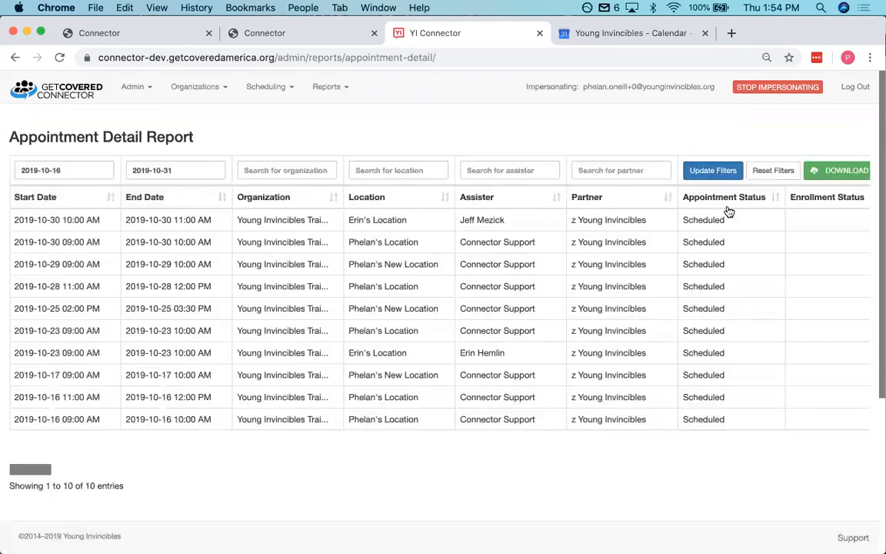
Step: Download the filtered appointment report, view the file in Excel, and return to the report in Chrome
click(827, 175)
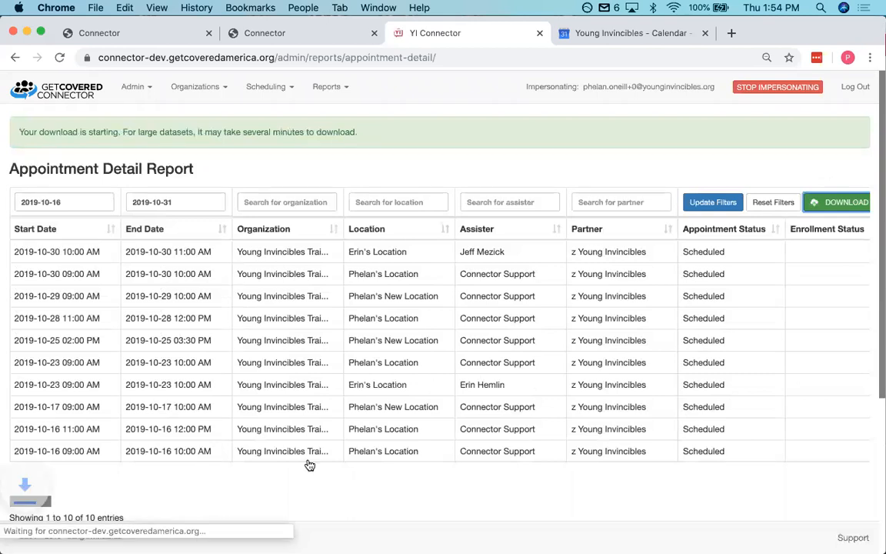
click(115, 539)
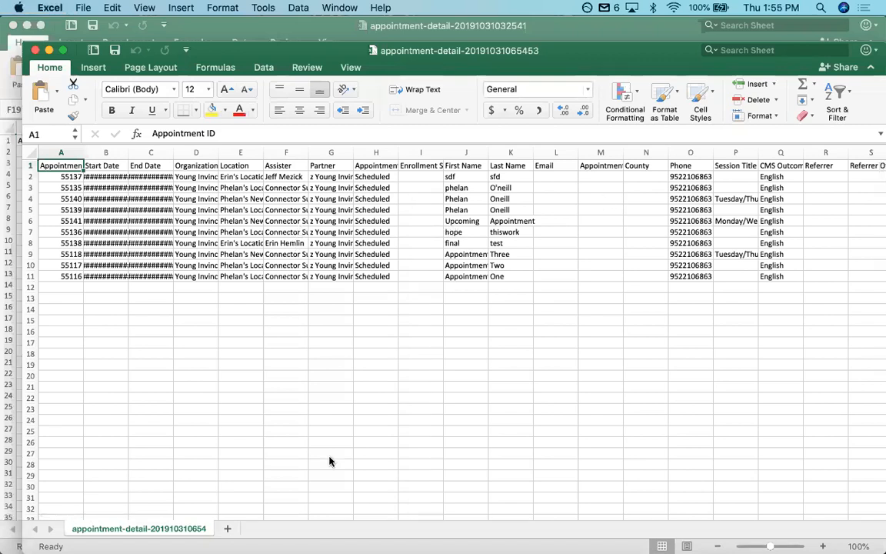
mouse_move(224, 542)
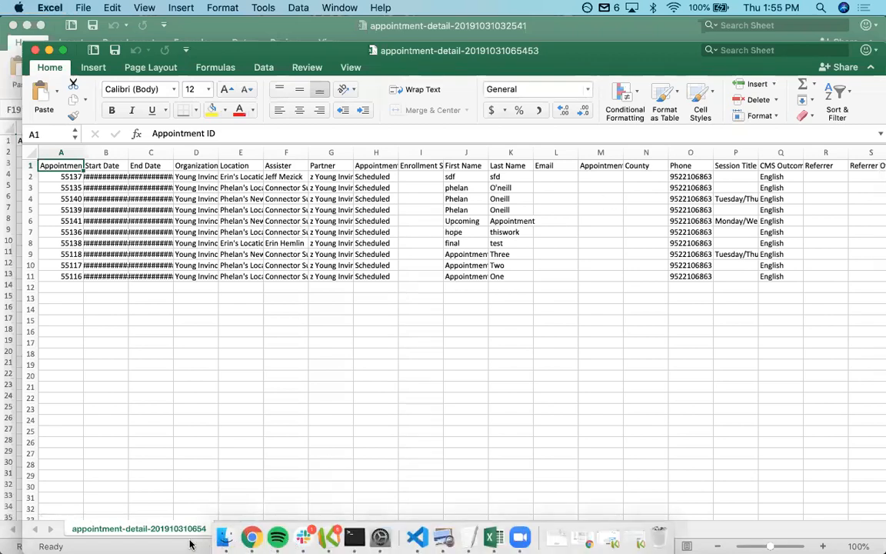
click(253, 538)
scroll(270, 247, down, 2)
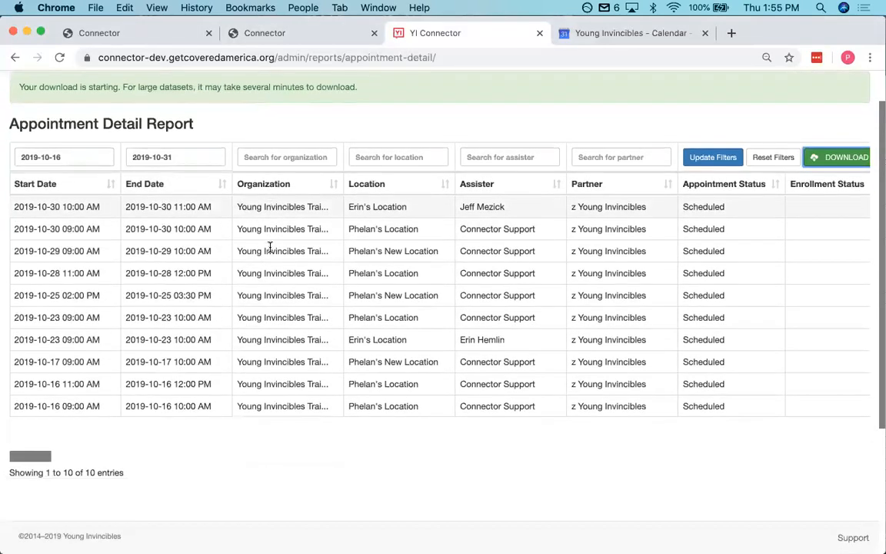
Step: Look over the filtered Appointment Detail report and open the Upcoming (48H) Appointments report
scroll(279, 146, down, 3)
scroll(278, 146, up, 3)
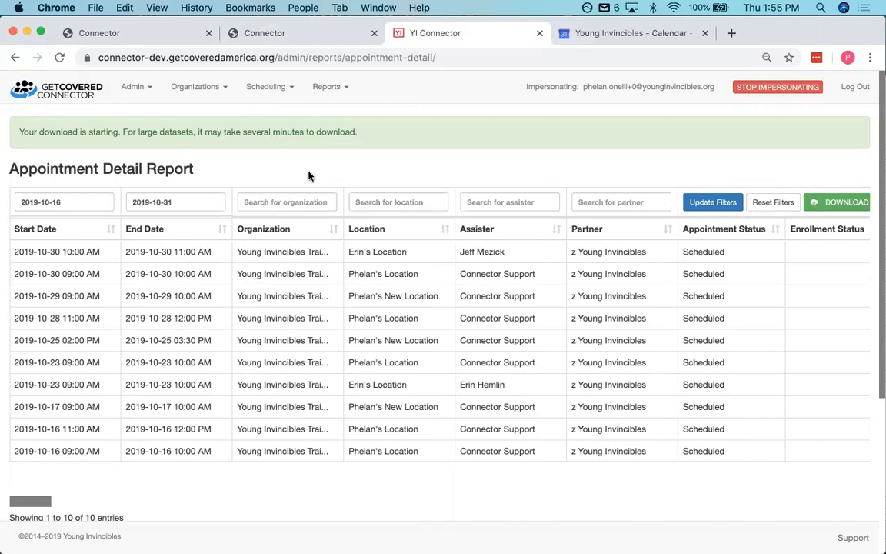
click(342, 89)
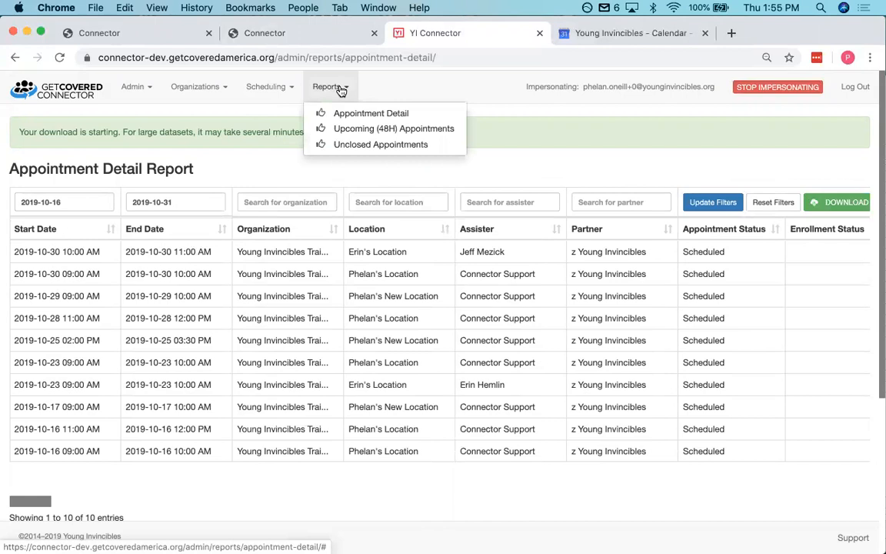
click(332, 128)
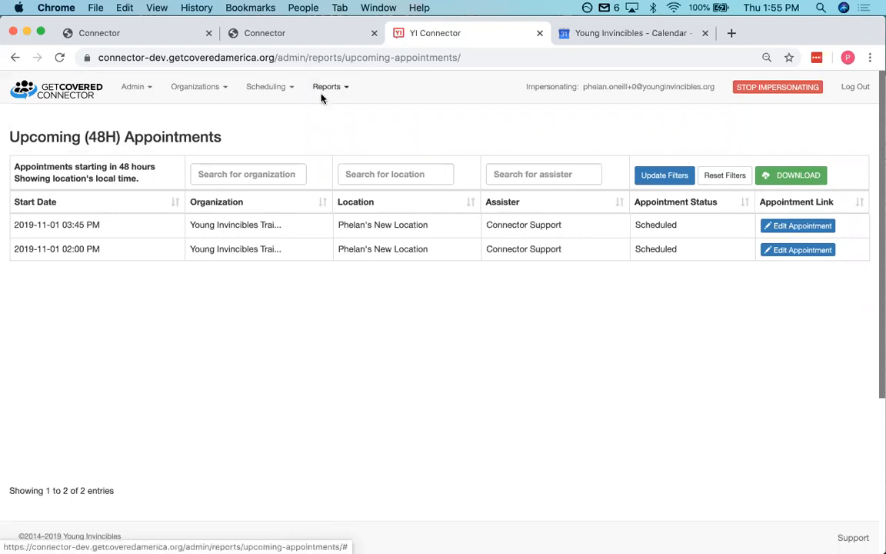
Step: Open the Unclosed Appointments report to view the appointments of the past 7 days
click(322, 92)
click(332, 145)
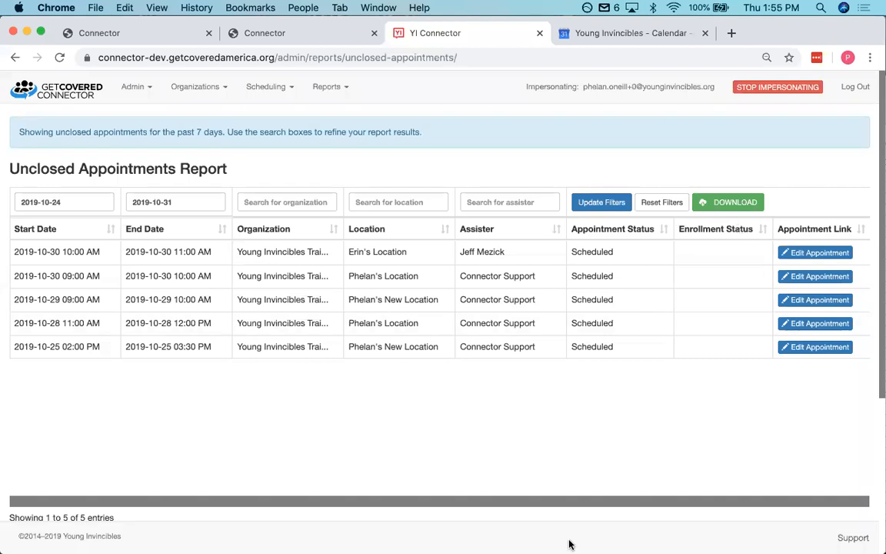
mouse_move(572, 543)
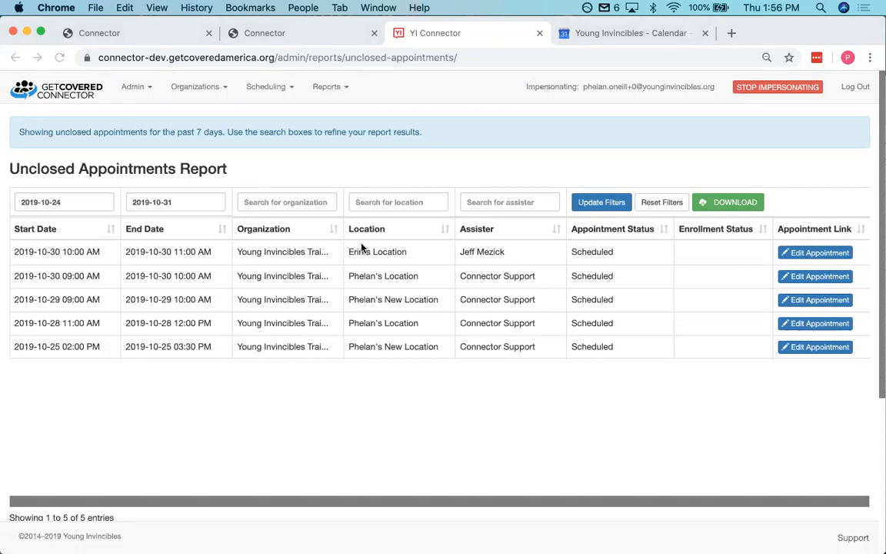
Step: Return to the Connector home page and switch to the OE7 Connector Training Slide Deck in Kiwi for Gmail
click(62, 89)
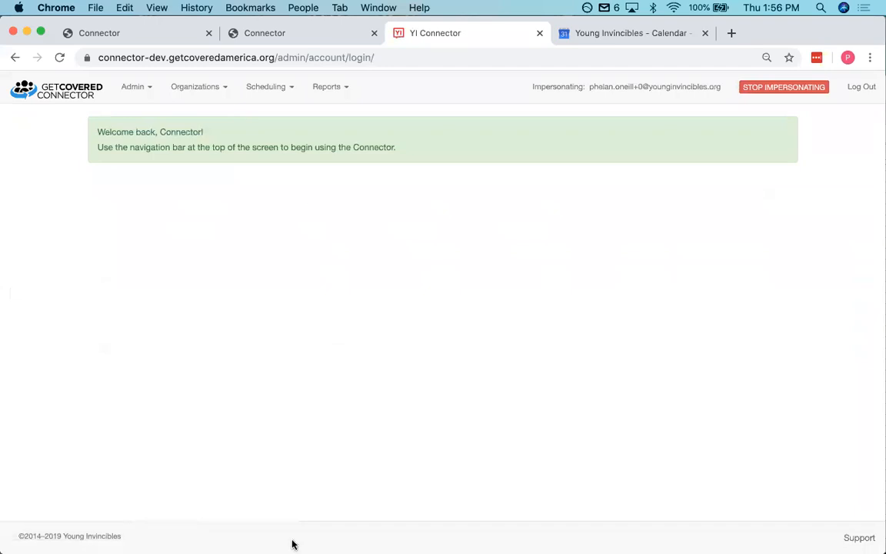
right_click(331, 542)
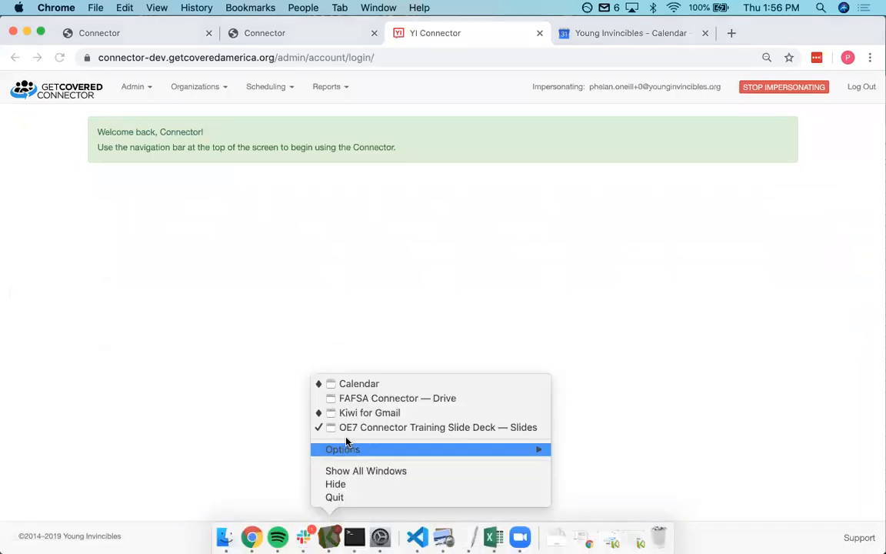
click(349, 427)
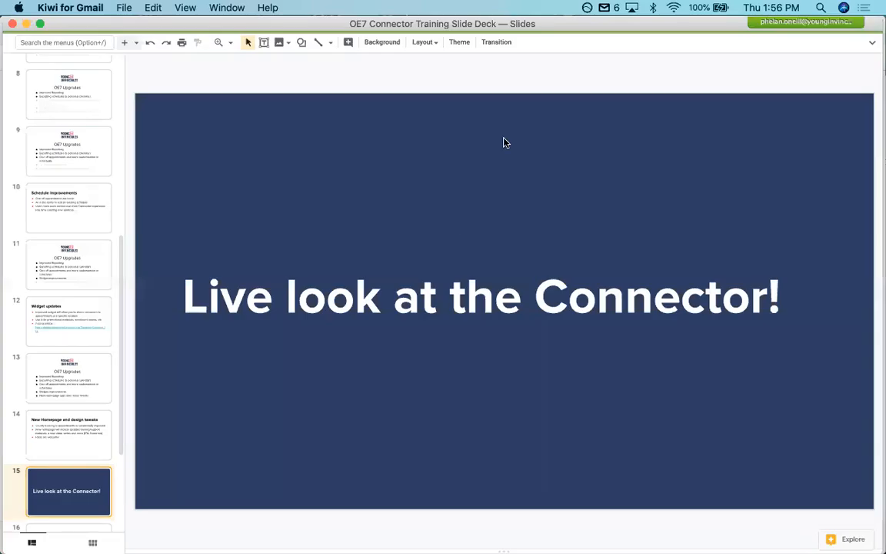